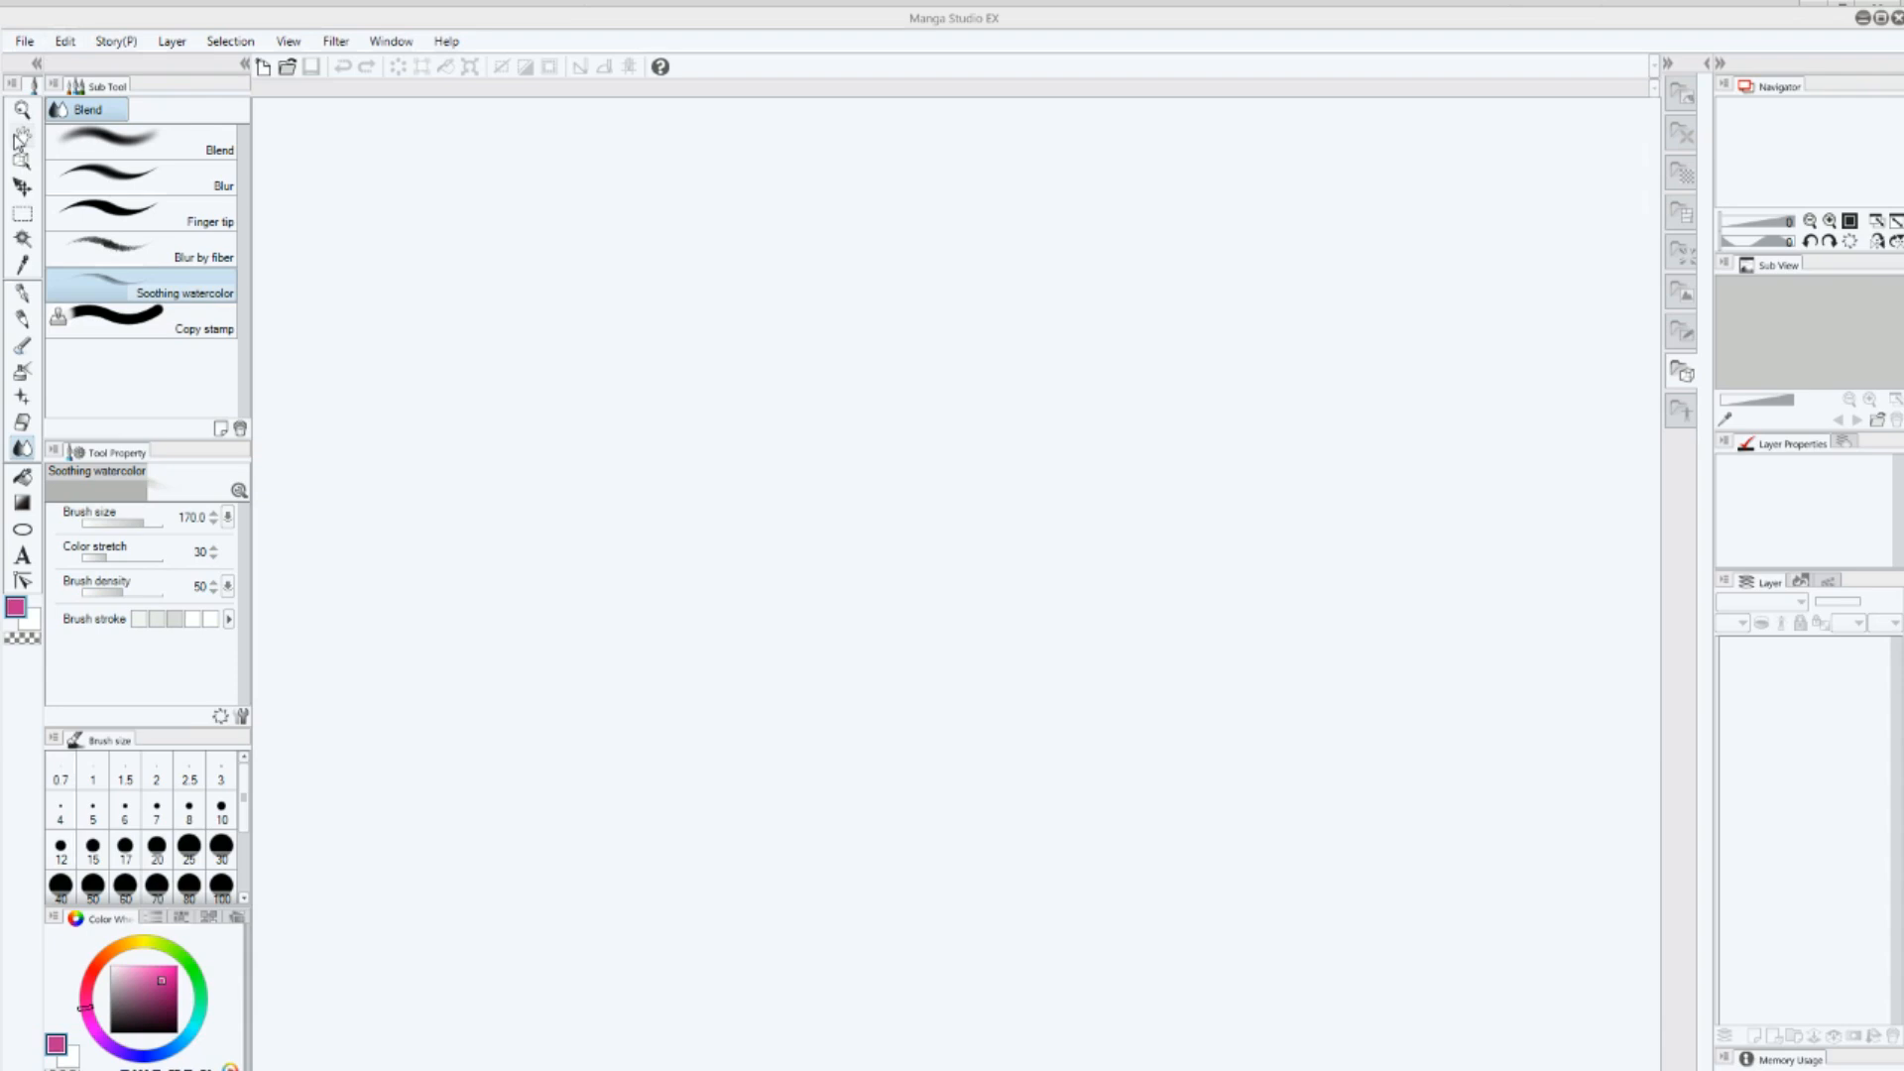
Create a new canvas 4000 px wide and 2500 px high at a resolution of 72.
left_click(63, 42)
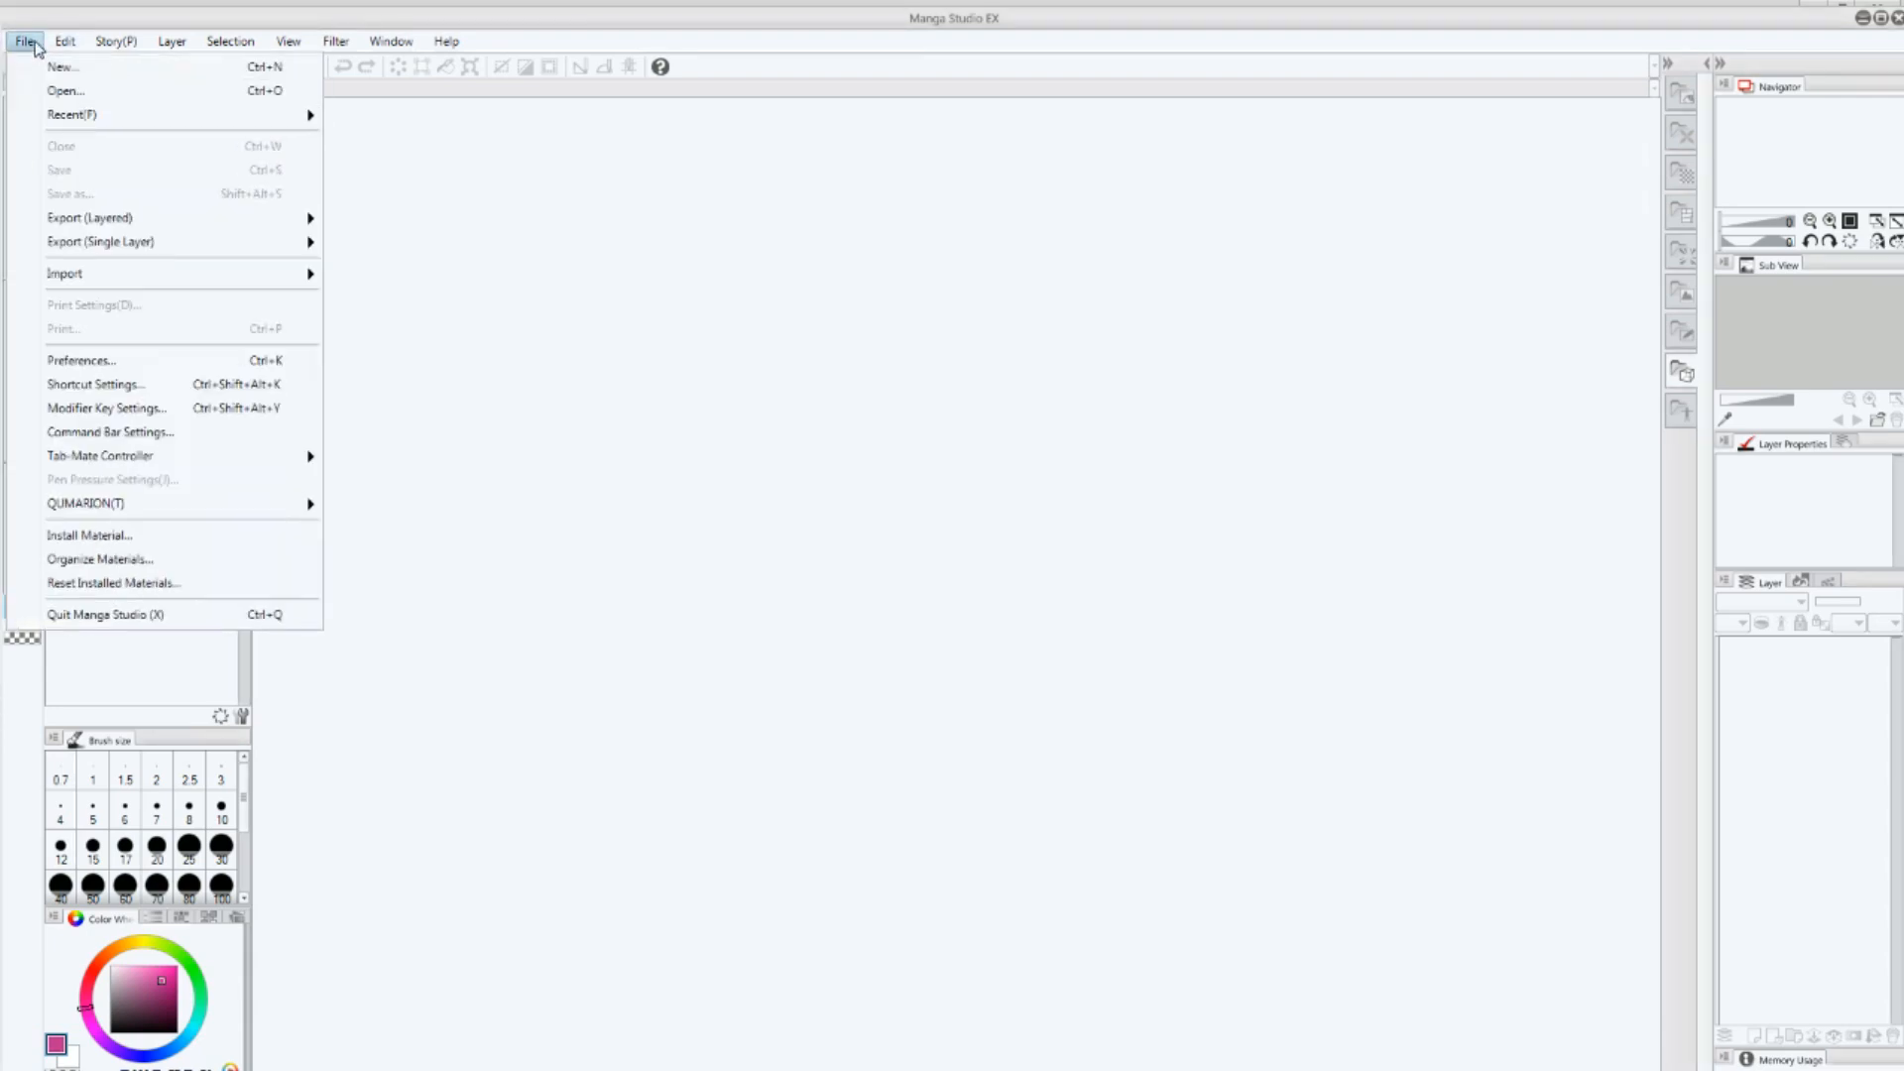
left_click(63, 68)
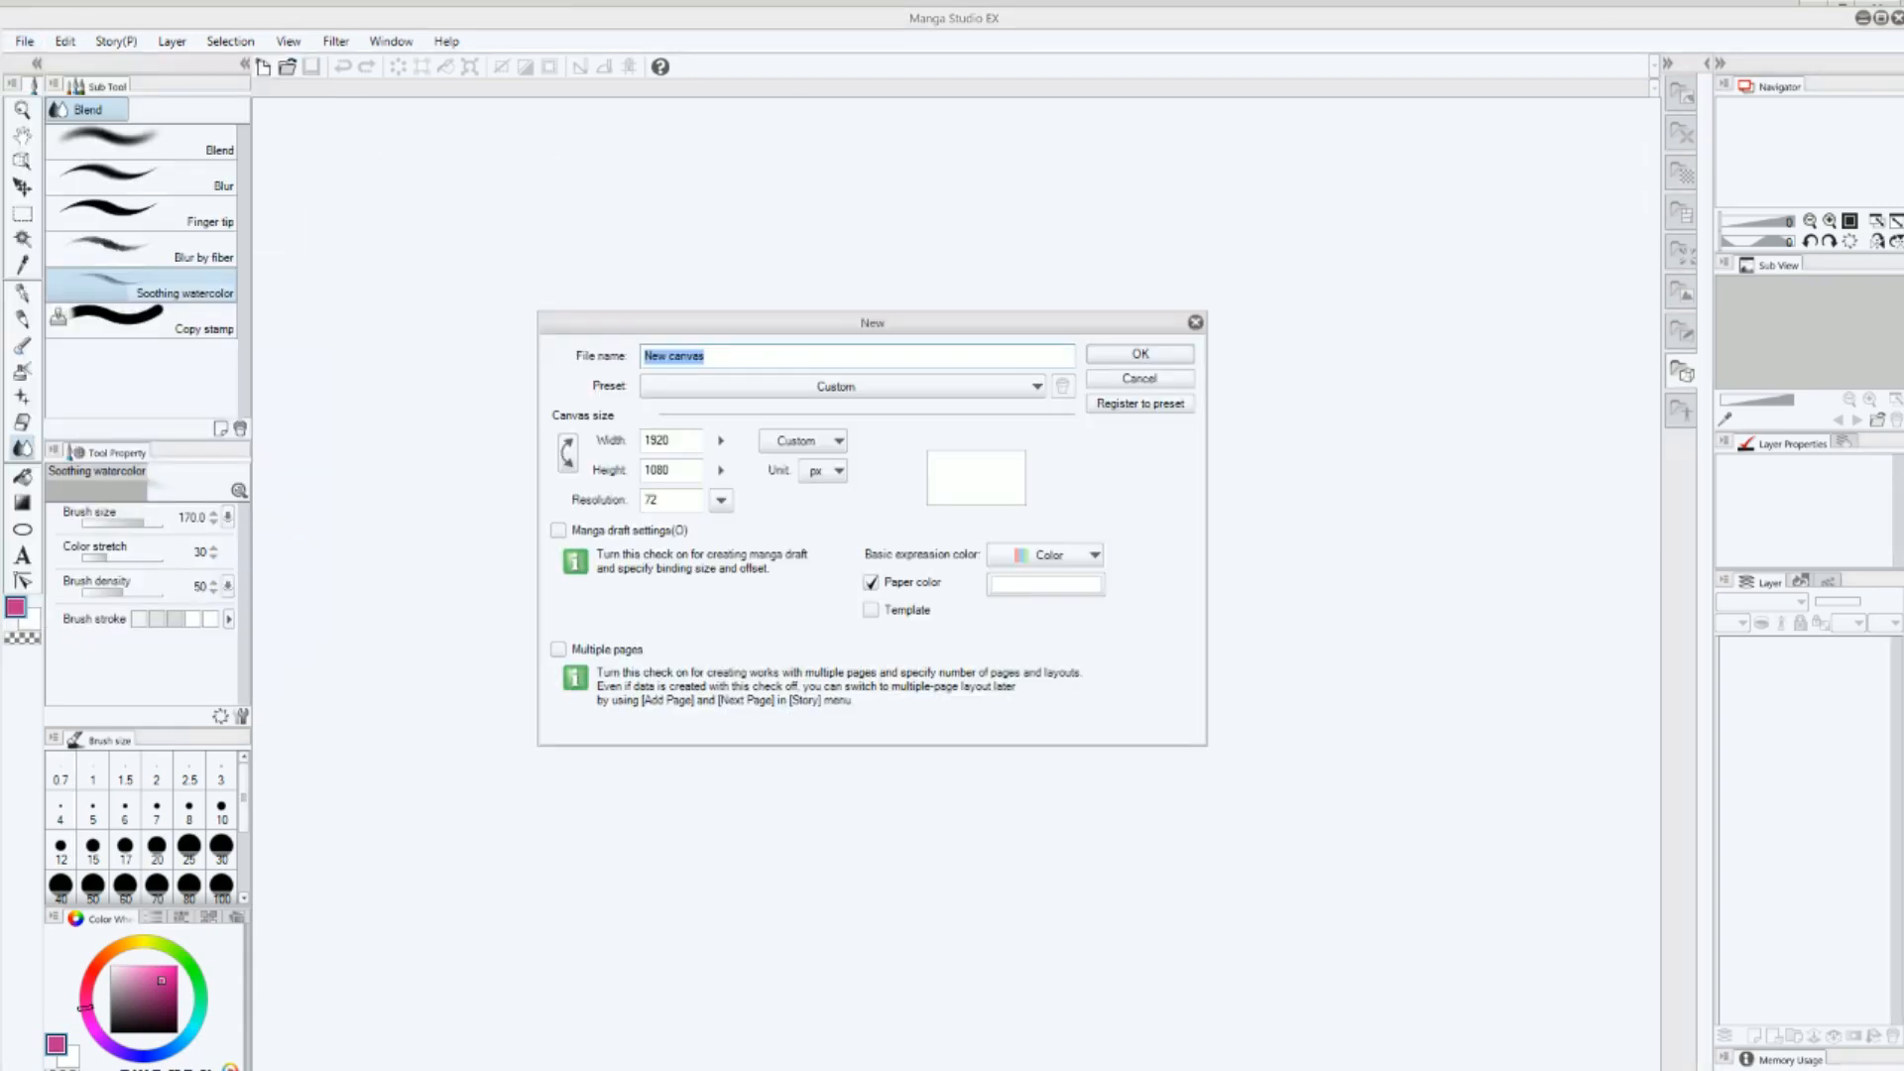
left_click(675, 440)
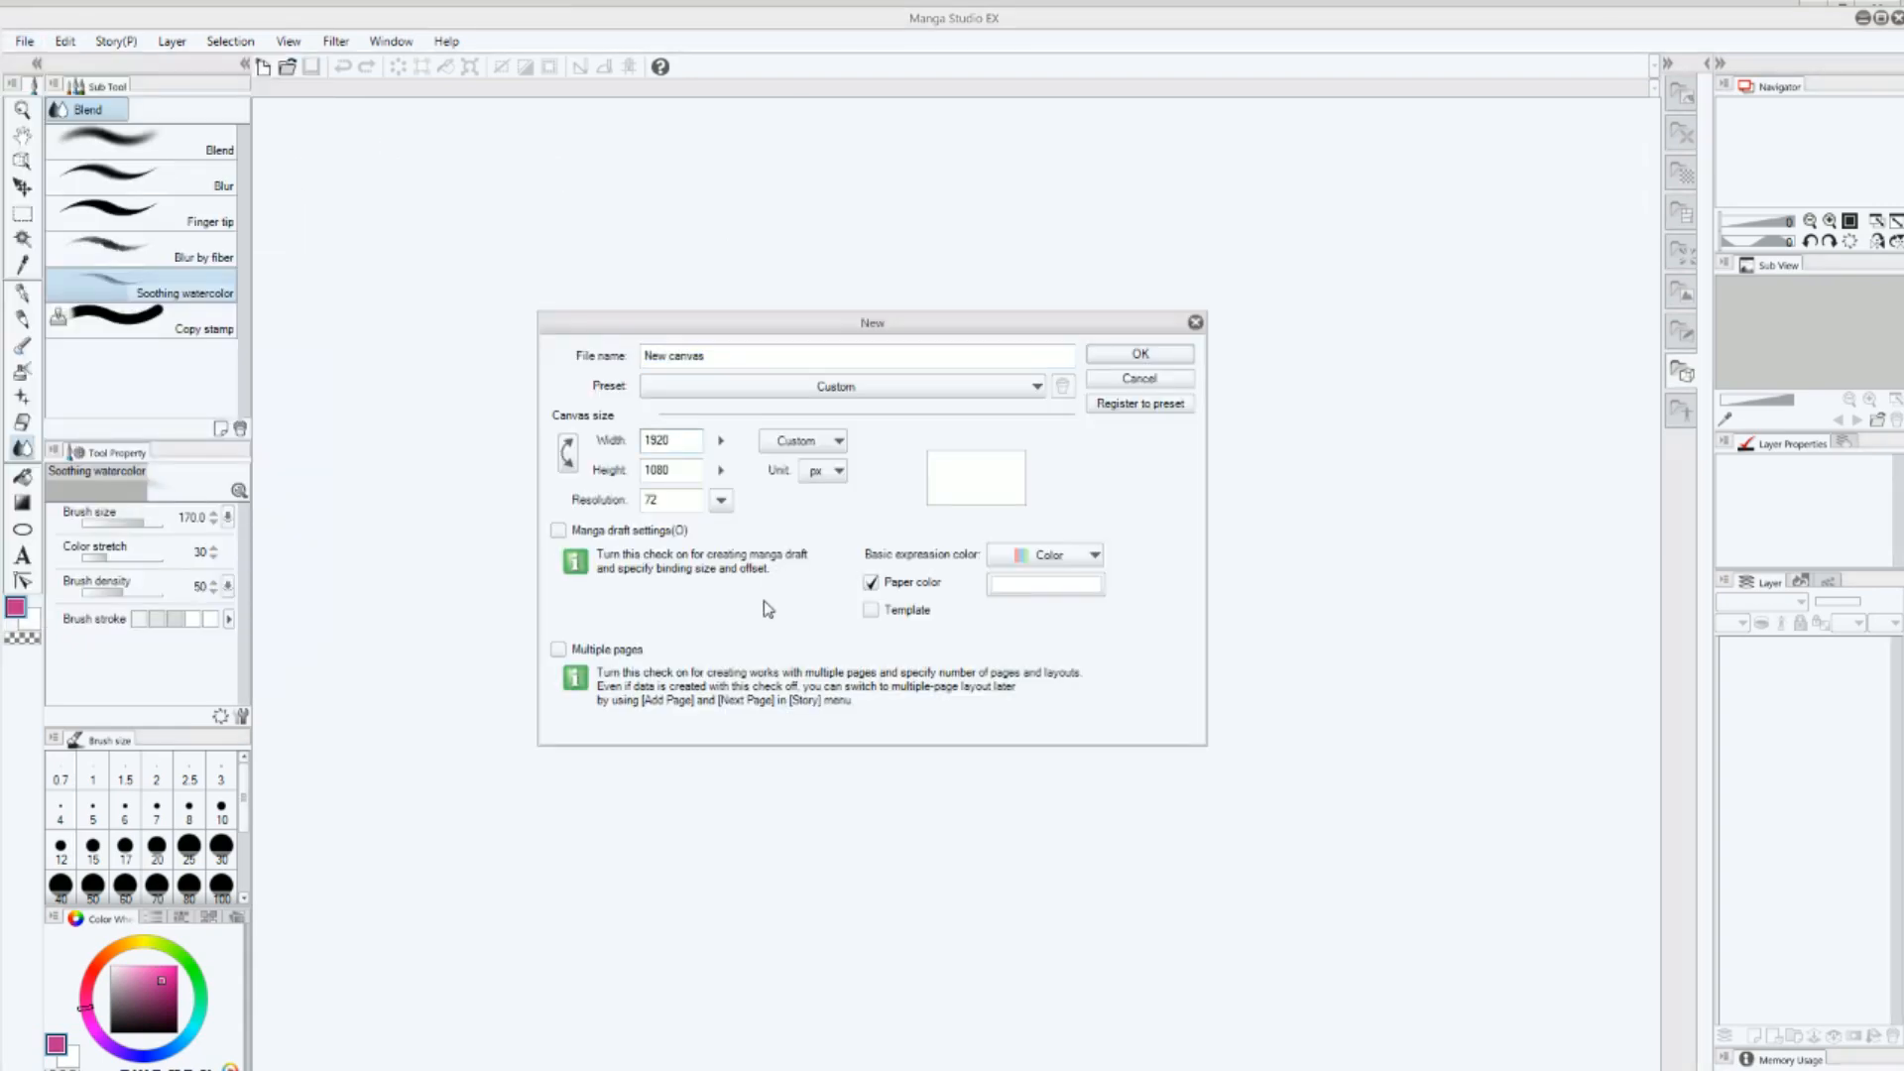
key("ctrl+a")
type("4000")
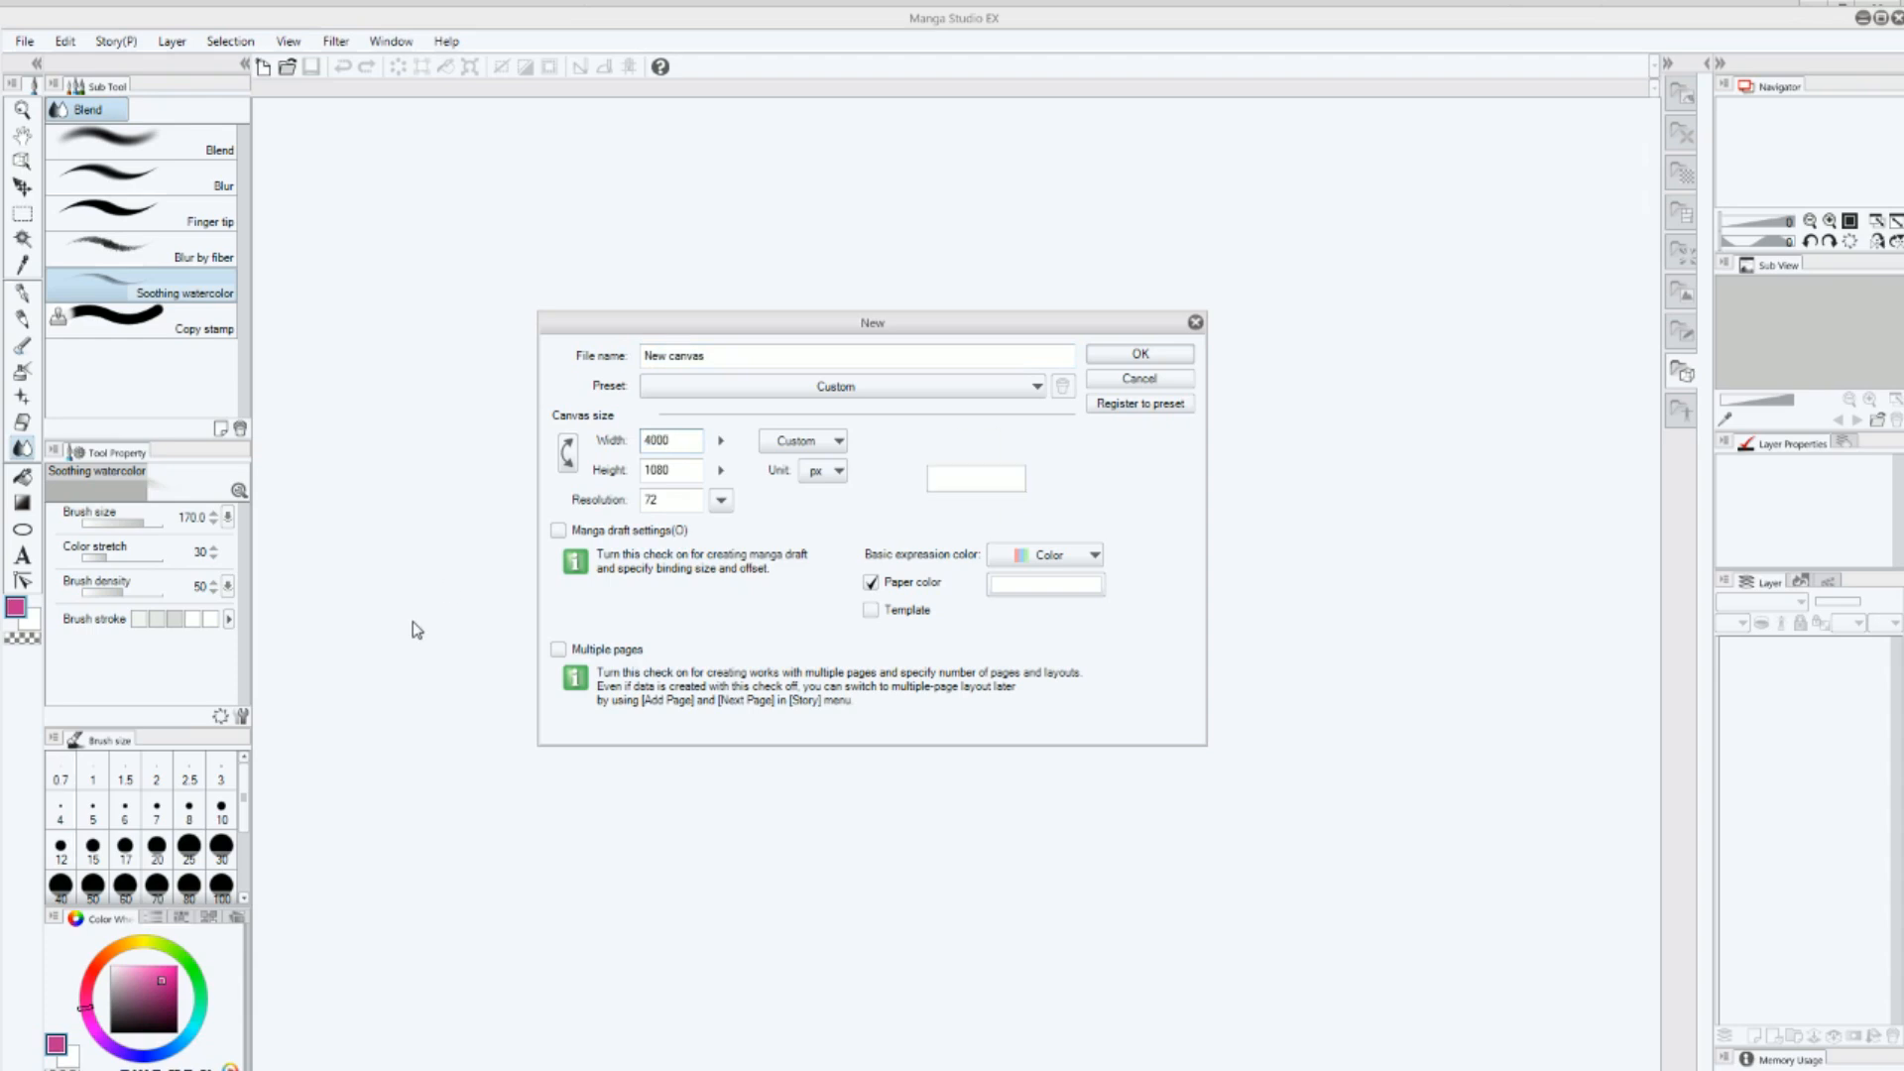
key("Tab")
type("2500")
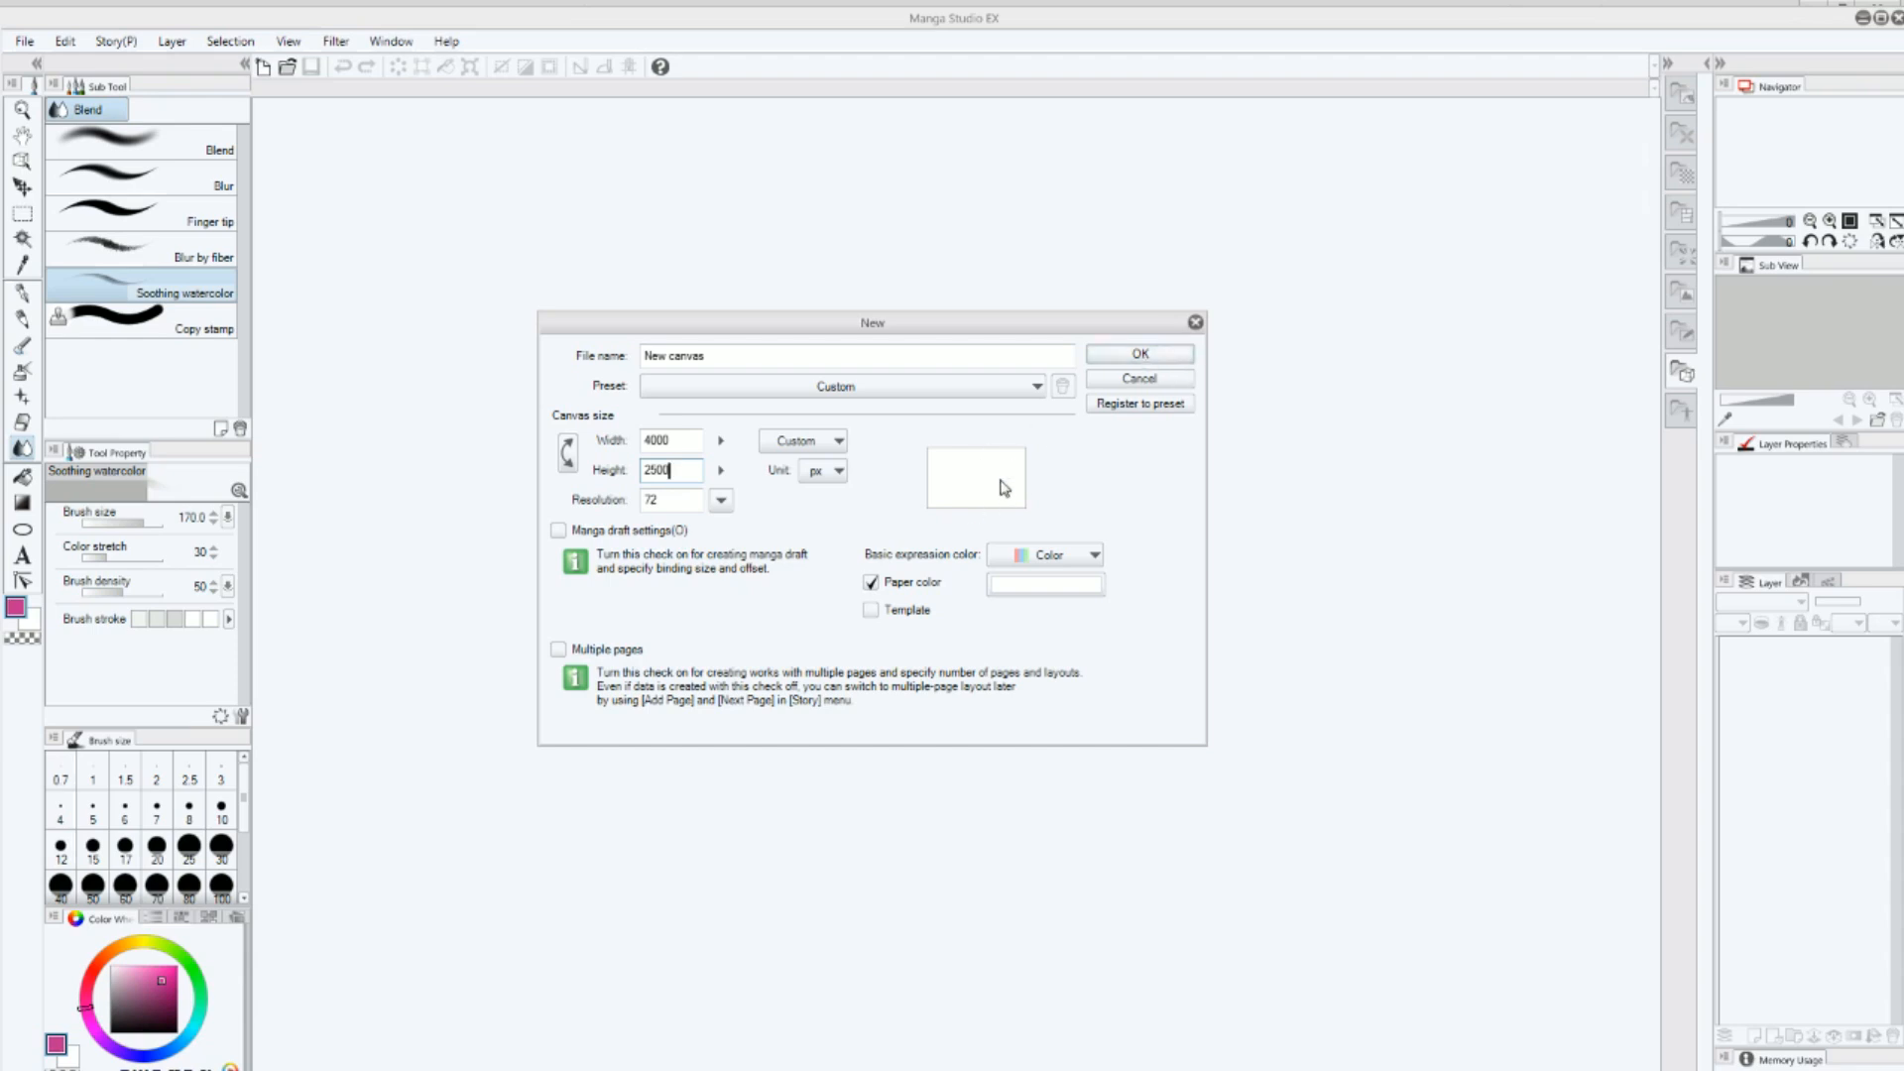
left_click(1141, 355)
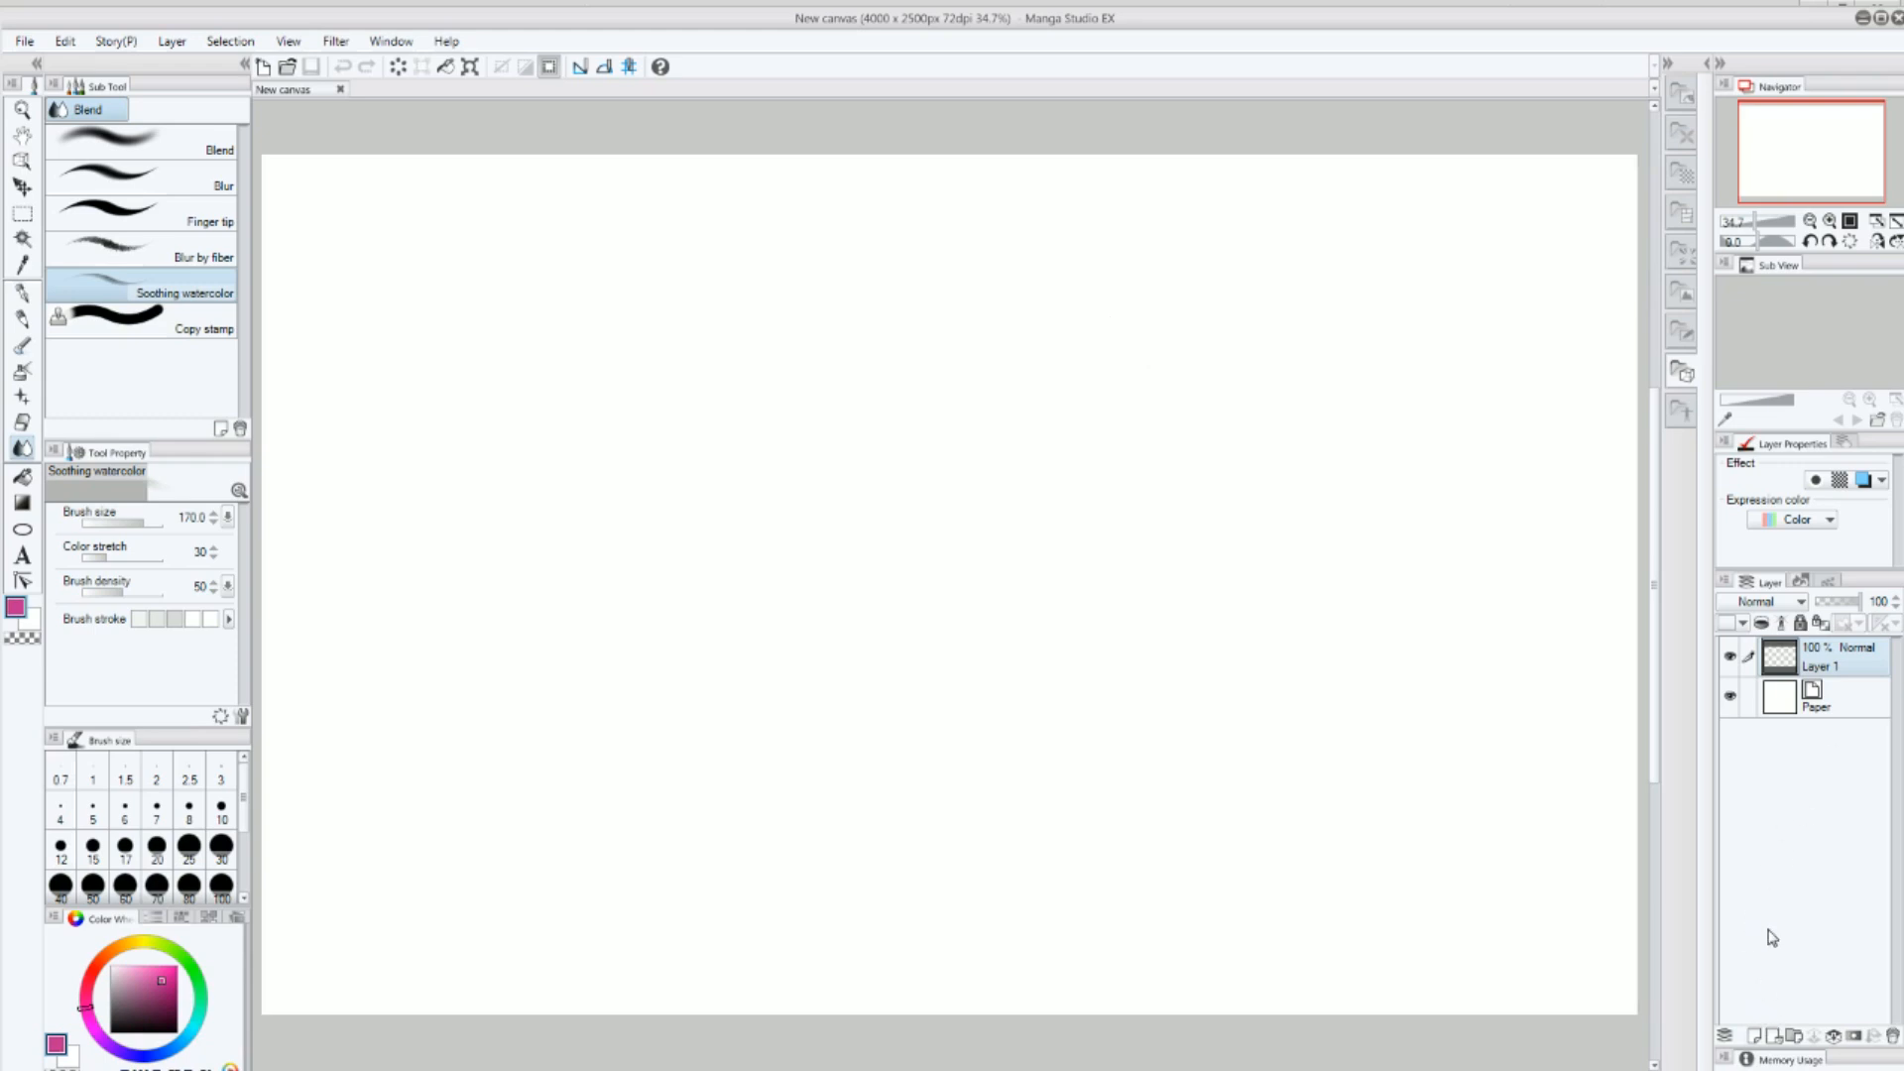
Sketch a landscape with the G-pen: rolling hill line, pine trees, cloud, sun, winding road, rock and grass tufts.
key("p")
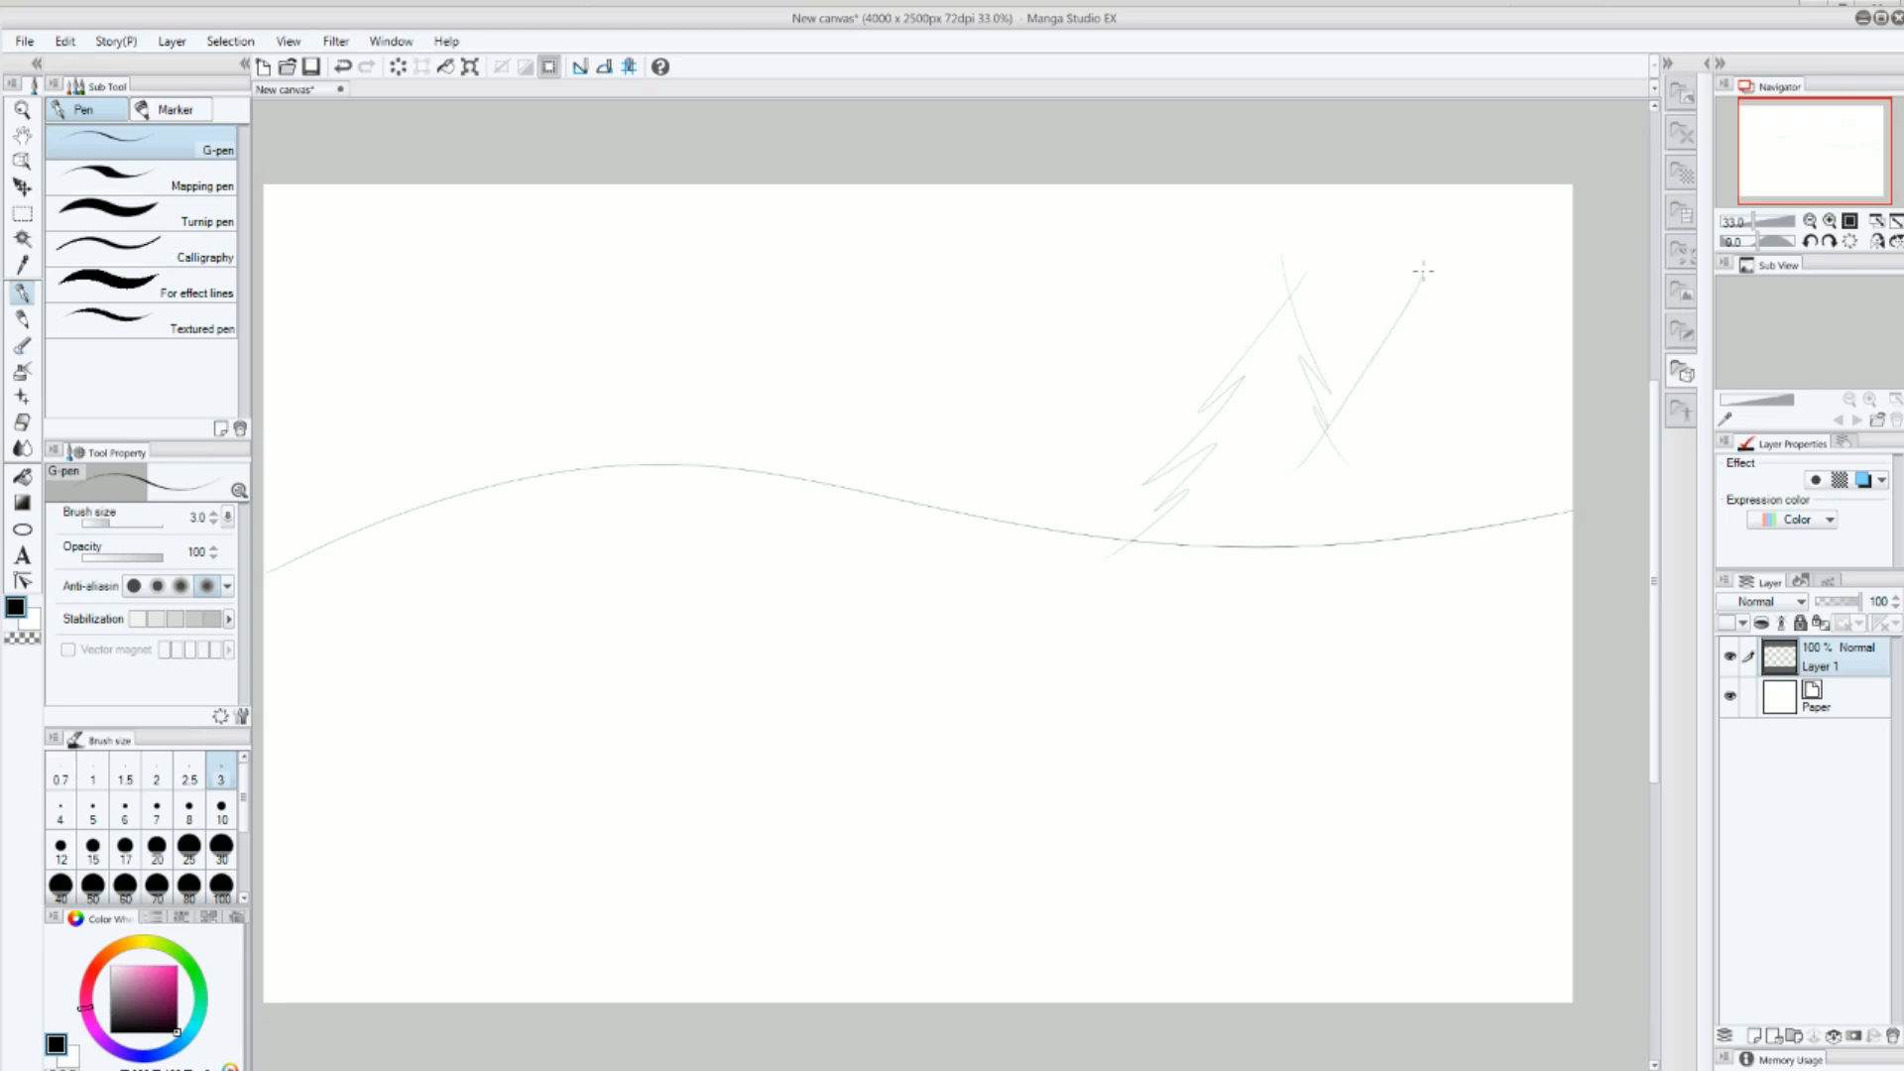
left_click_drag(1425, 288, 1446, 424)
mouse_move(649, 286)
left_mouse_down()
mouse_move(549, 206)
mouse_move(456, 264)
left_mouse_up()
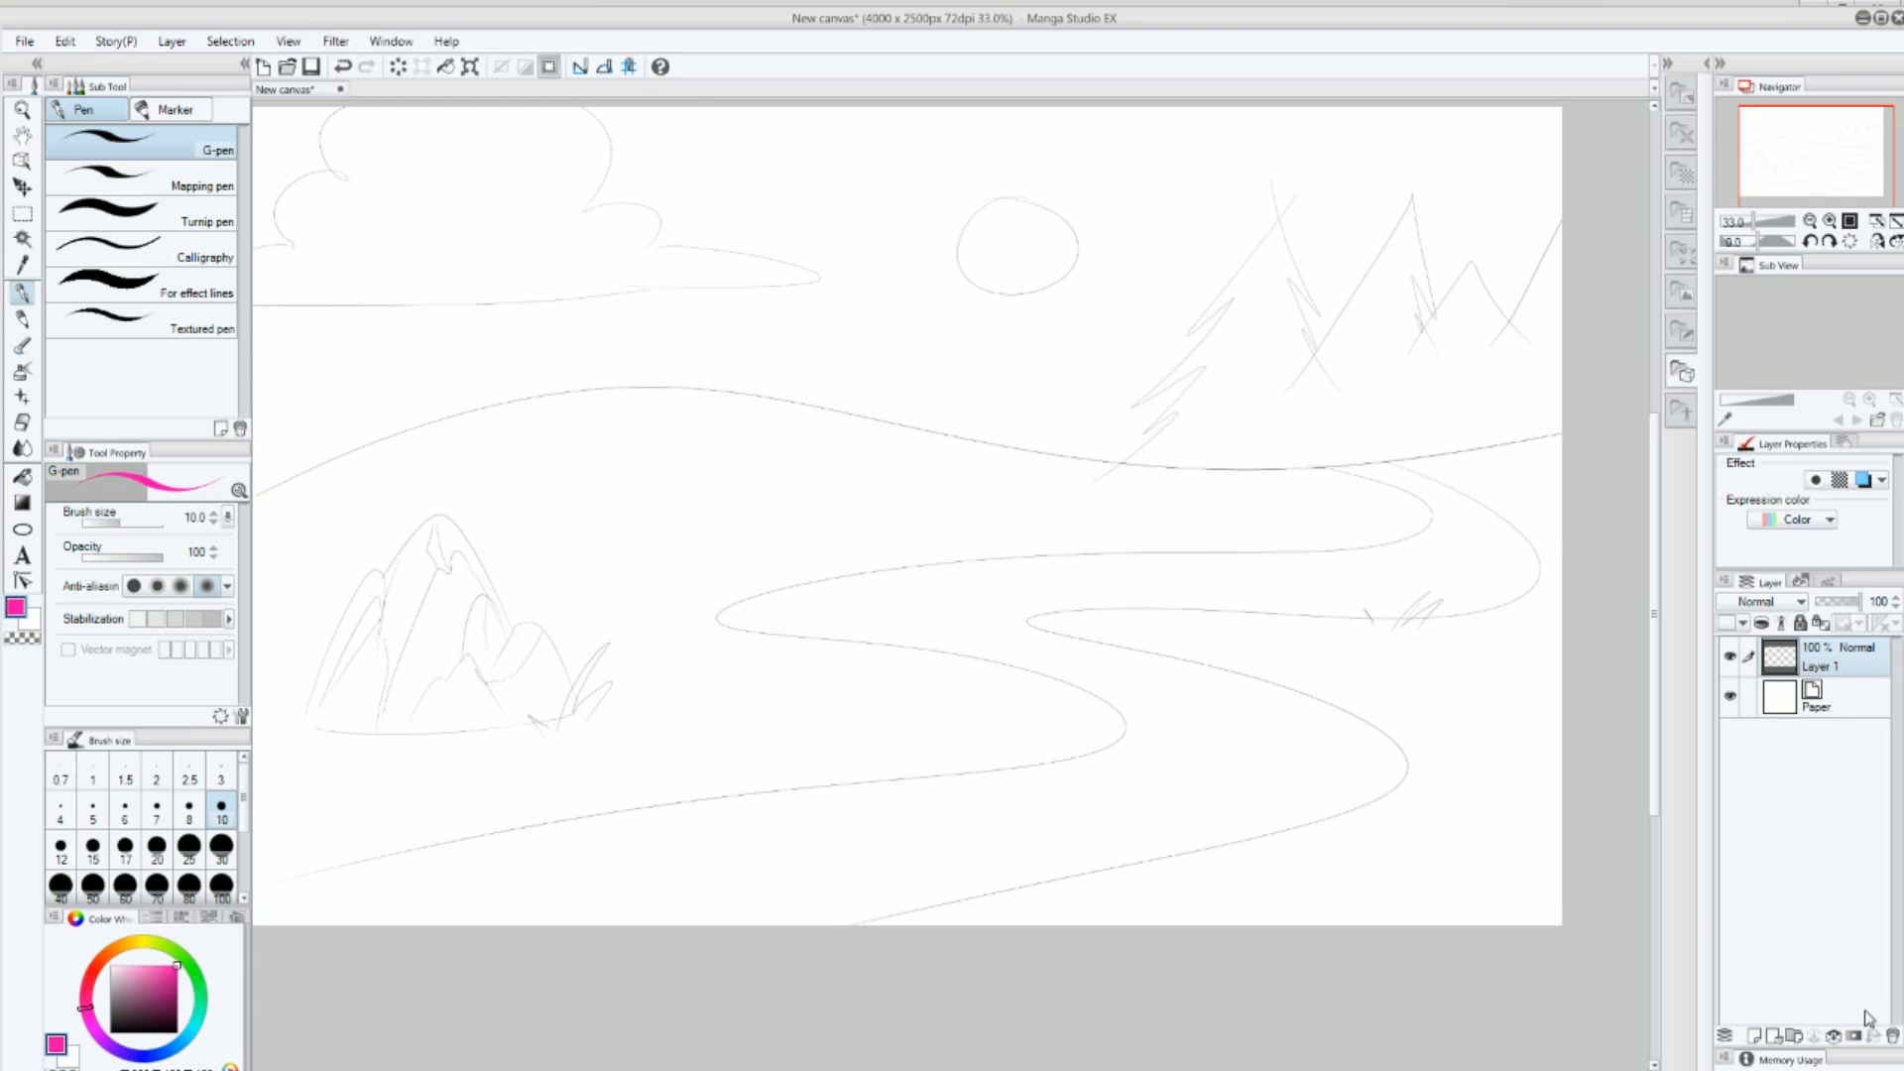
Fill the ground below the hill line with bright green on a new layer using the G-pen, and place that layer beneath the sketch.
left_click(1754, 1035)
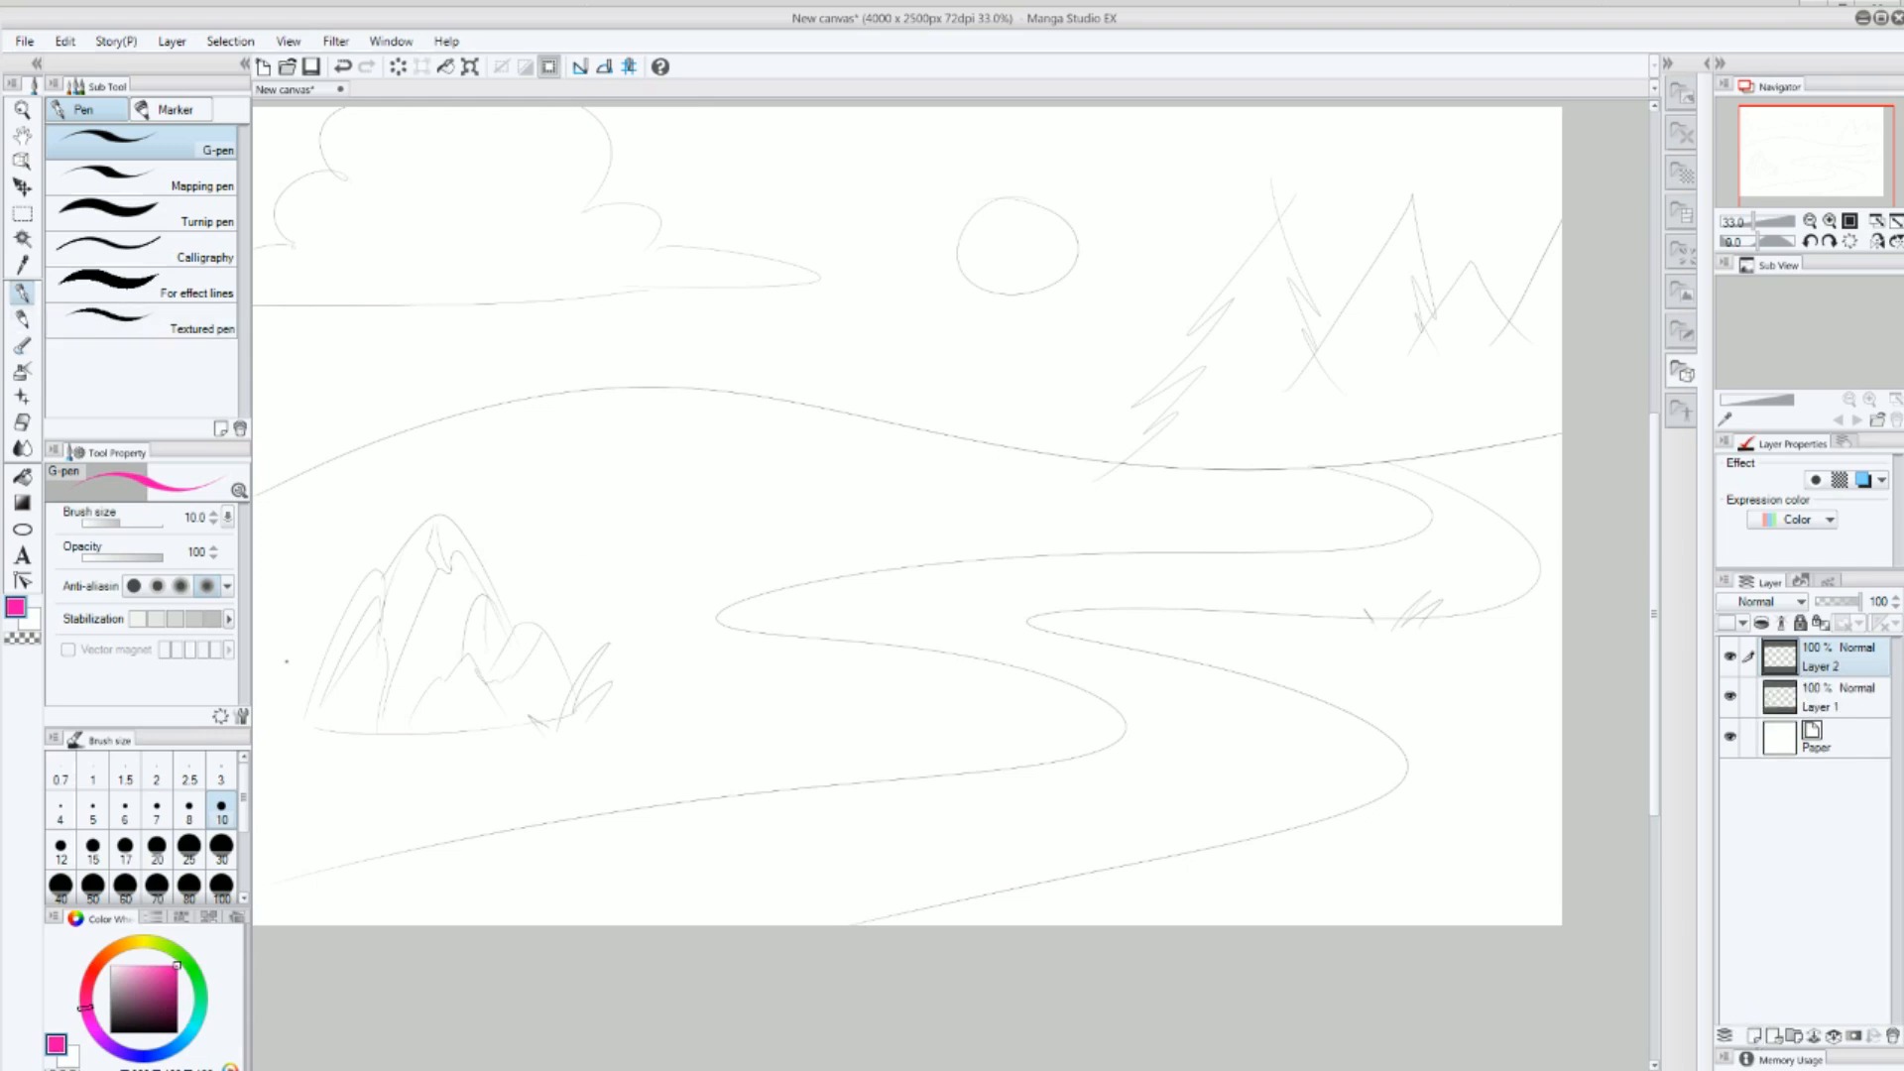
left_click(178, 948)
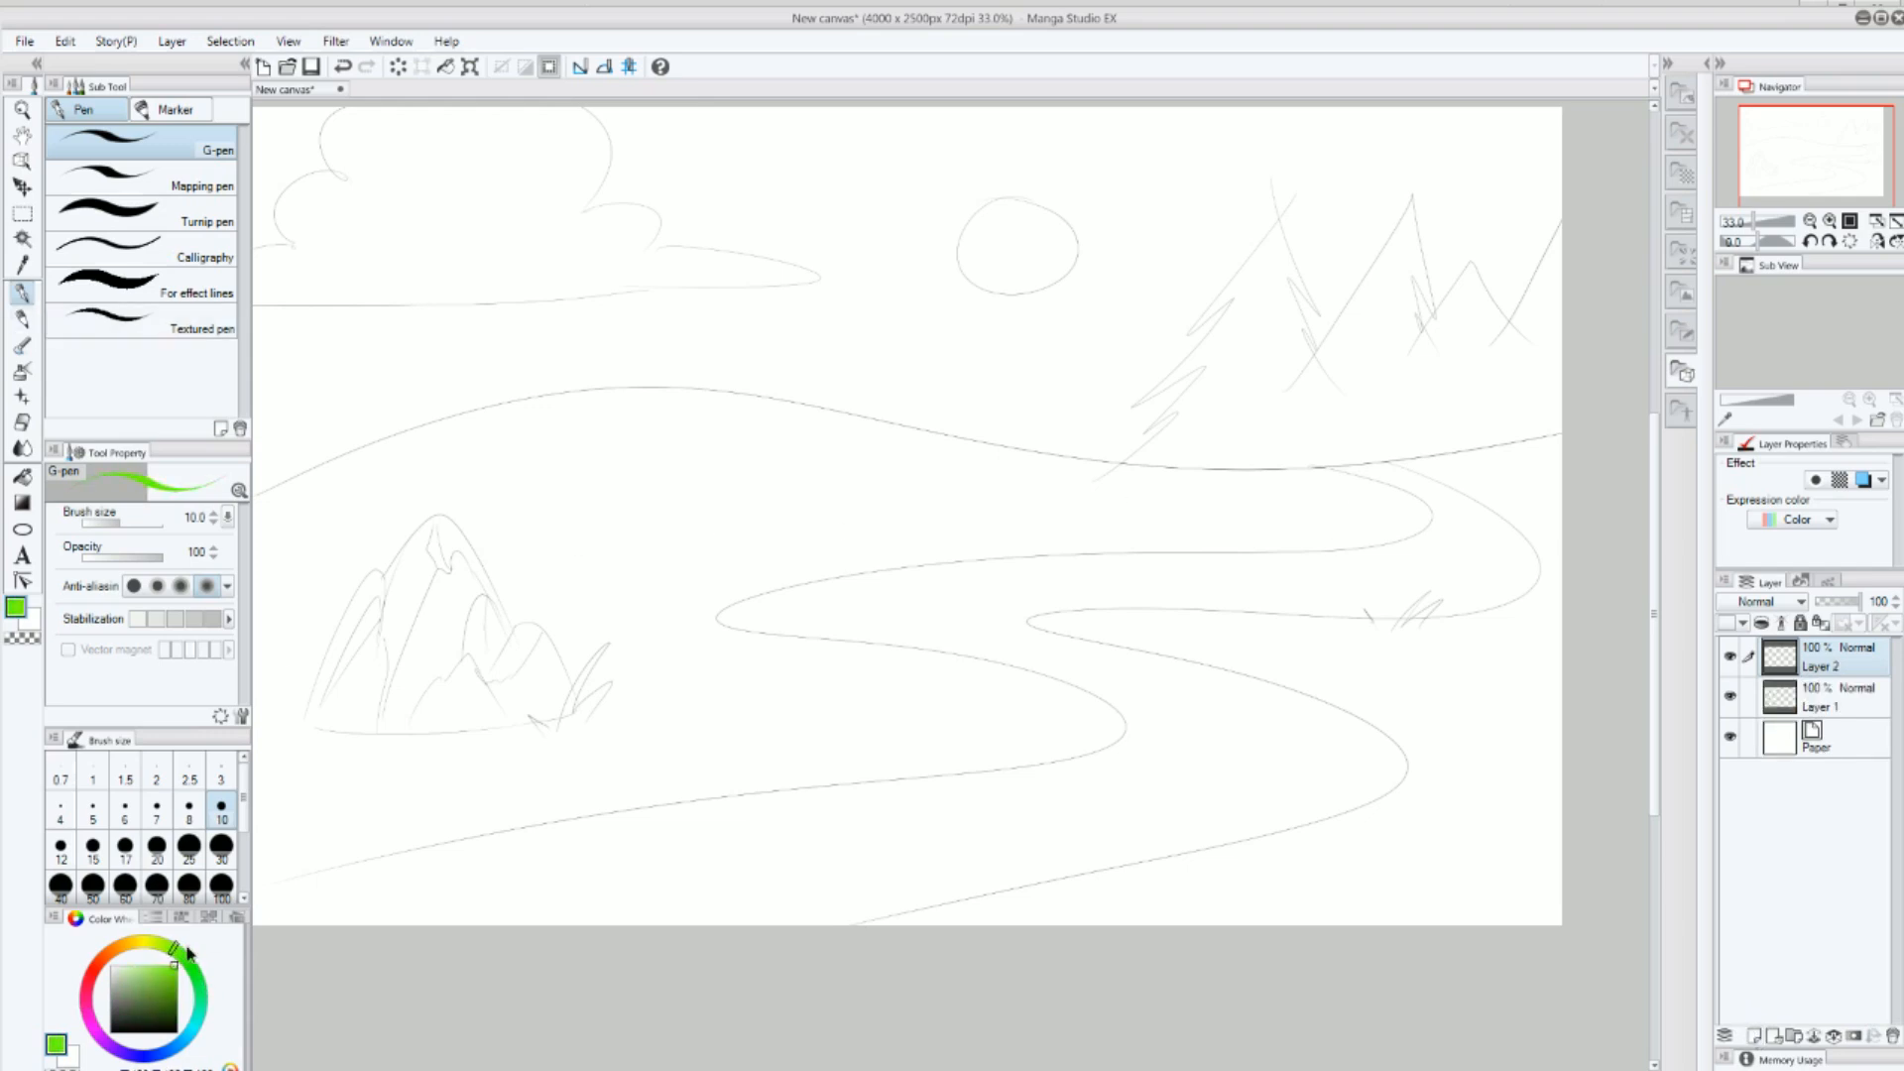
left_click(222, 884)
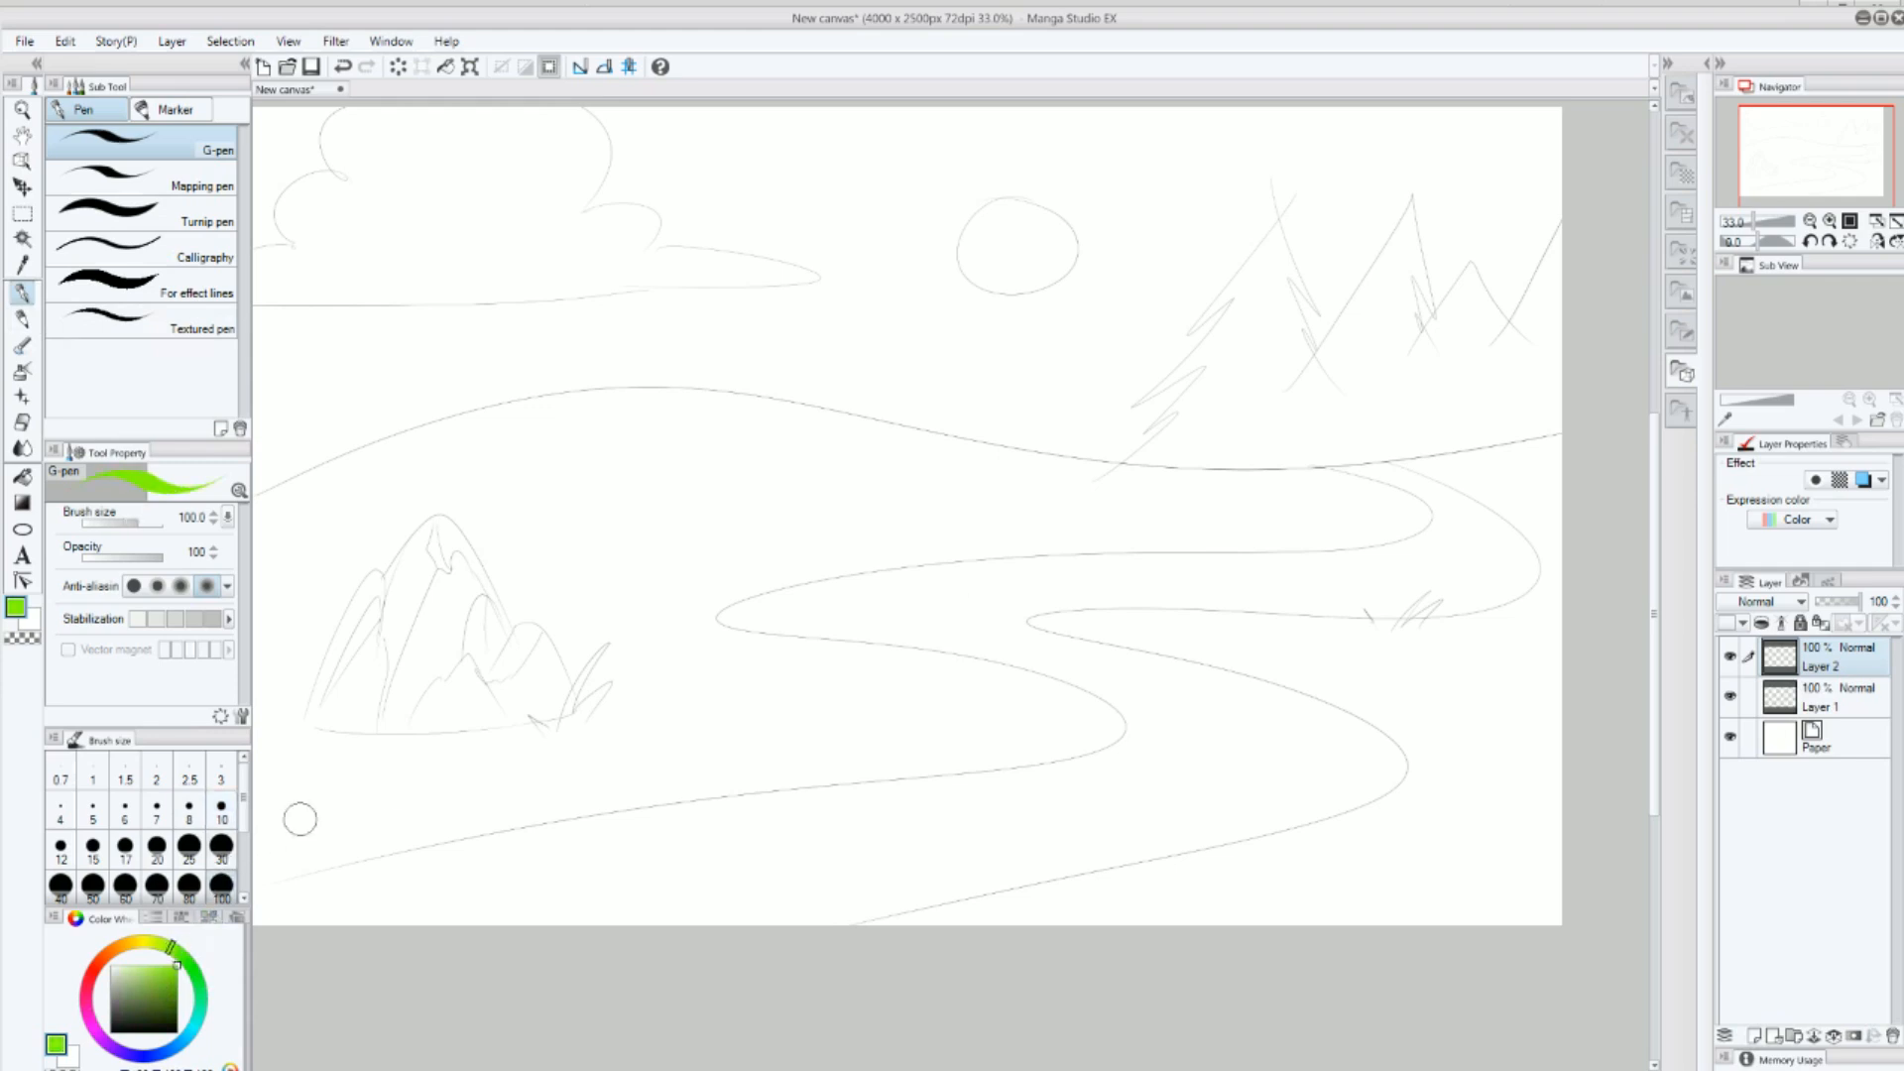
left_click_drag(977, 668, 1062, 646)
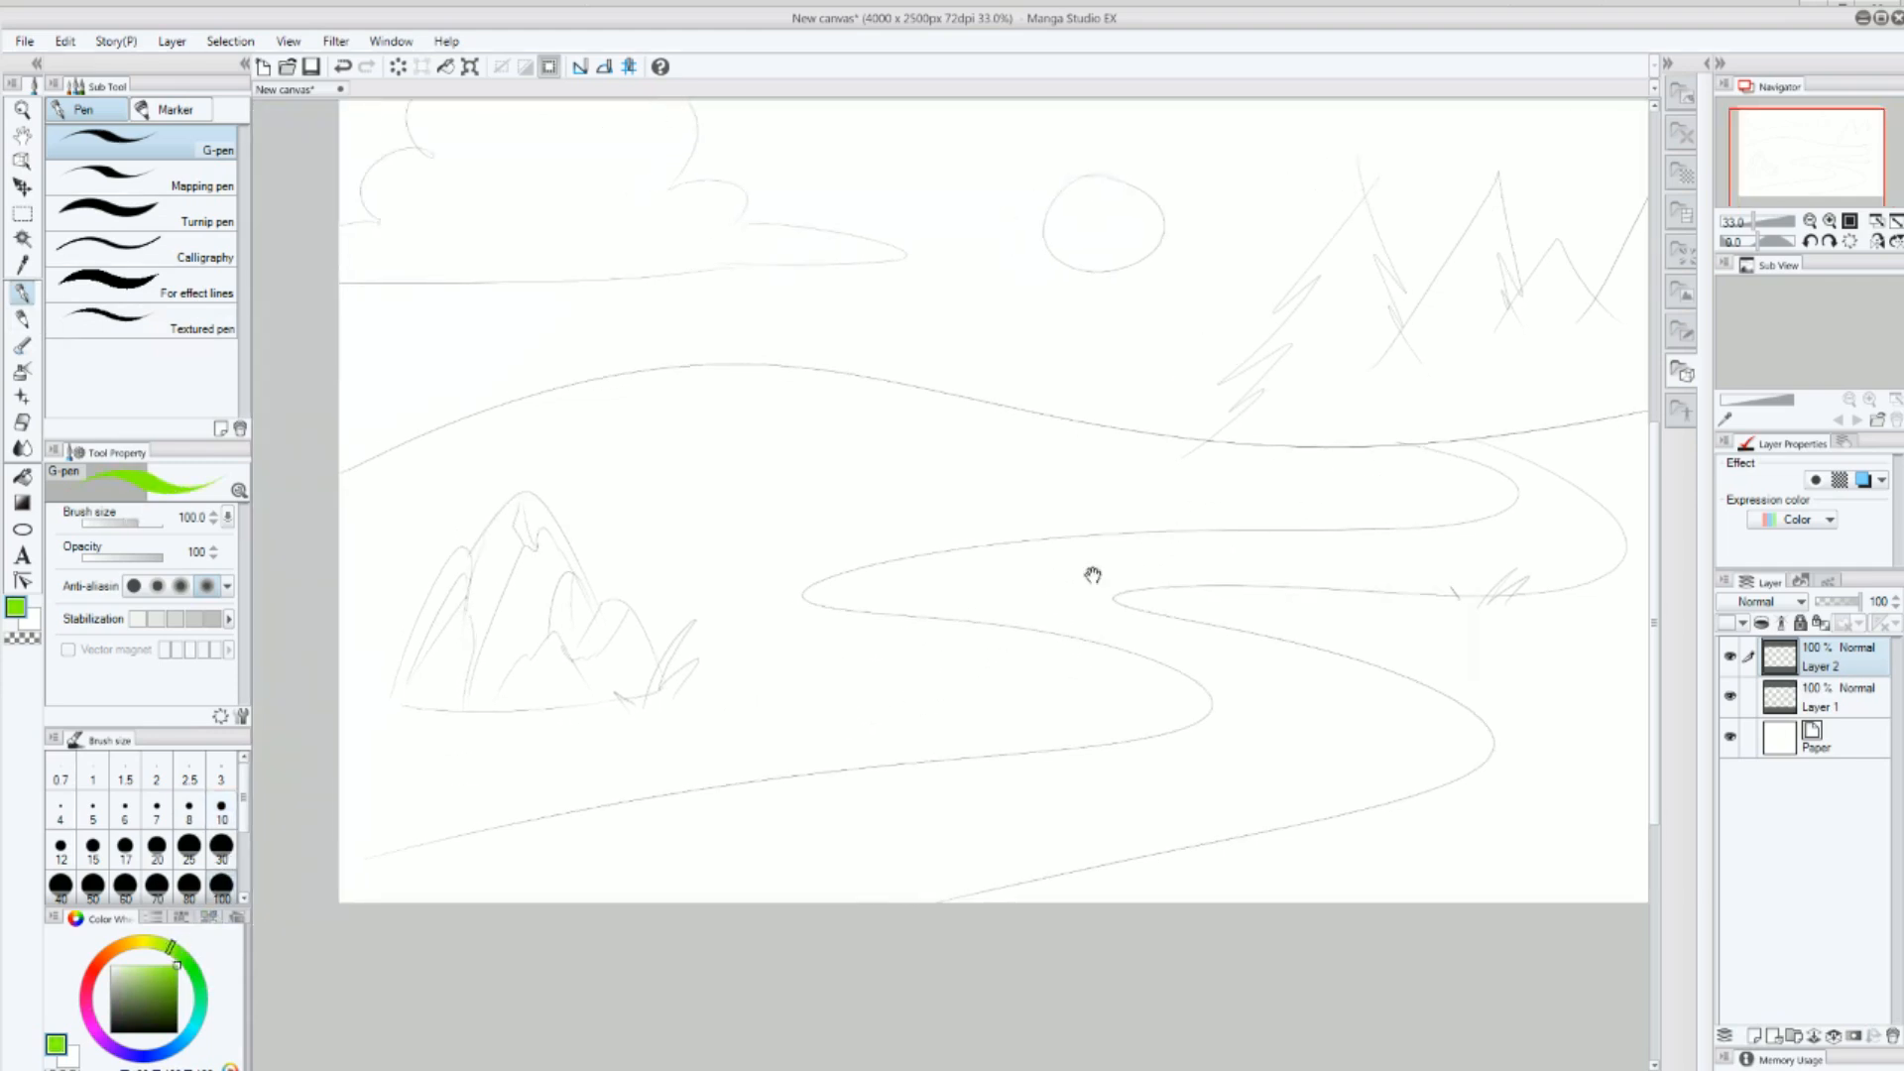
left_click_drag(1092, 576, 1025, 601)
mouse_move(269, 523)
left_mouse_down()
mouse_move(406, 456)
mouse_move(1592, 442)
mouse_move(1560, 928)
left_mouse_up()
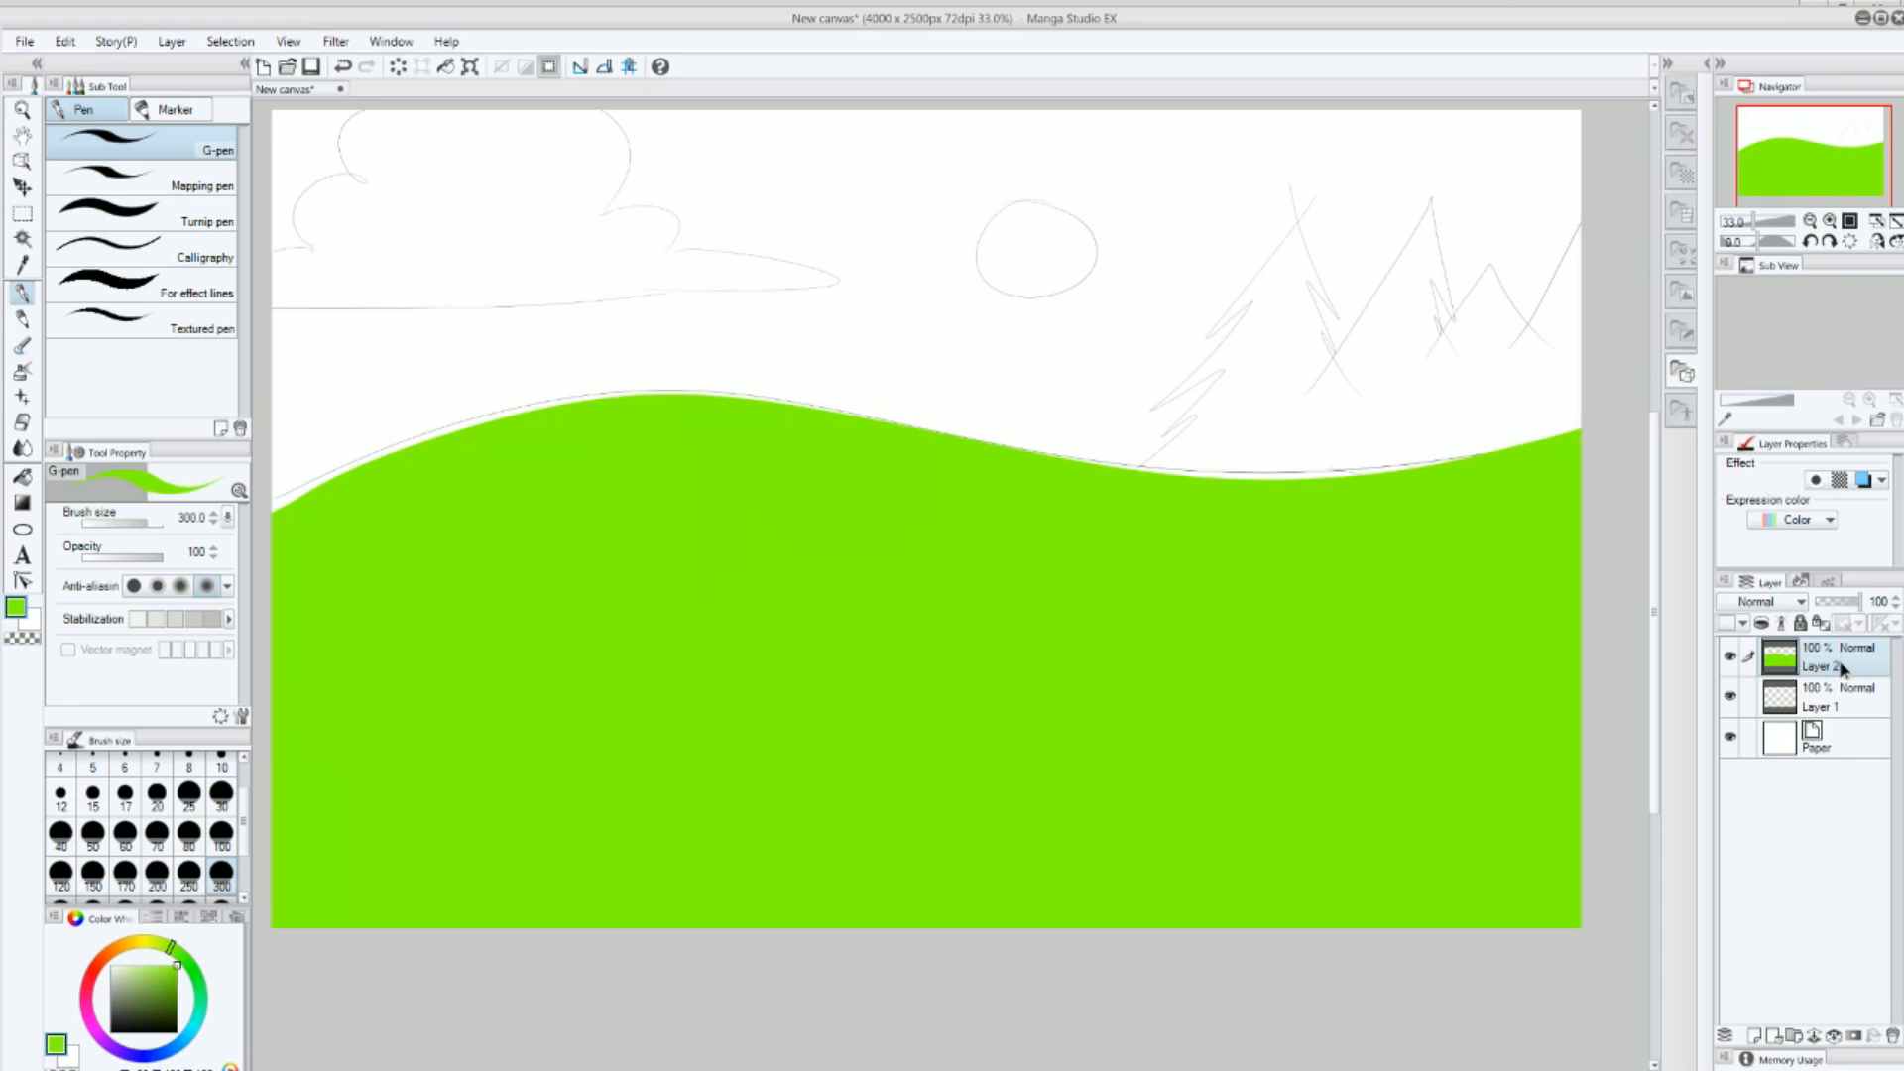
left_click_drag(1845, 666, 1851, 729)
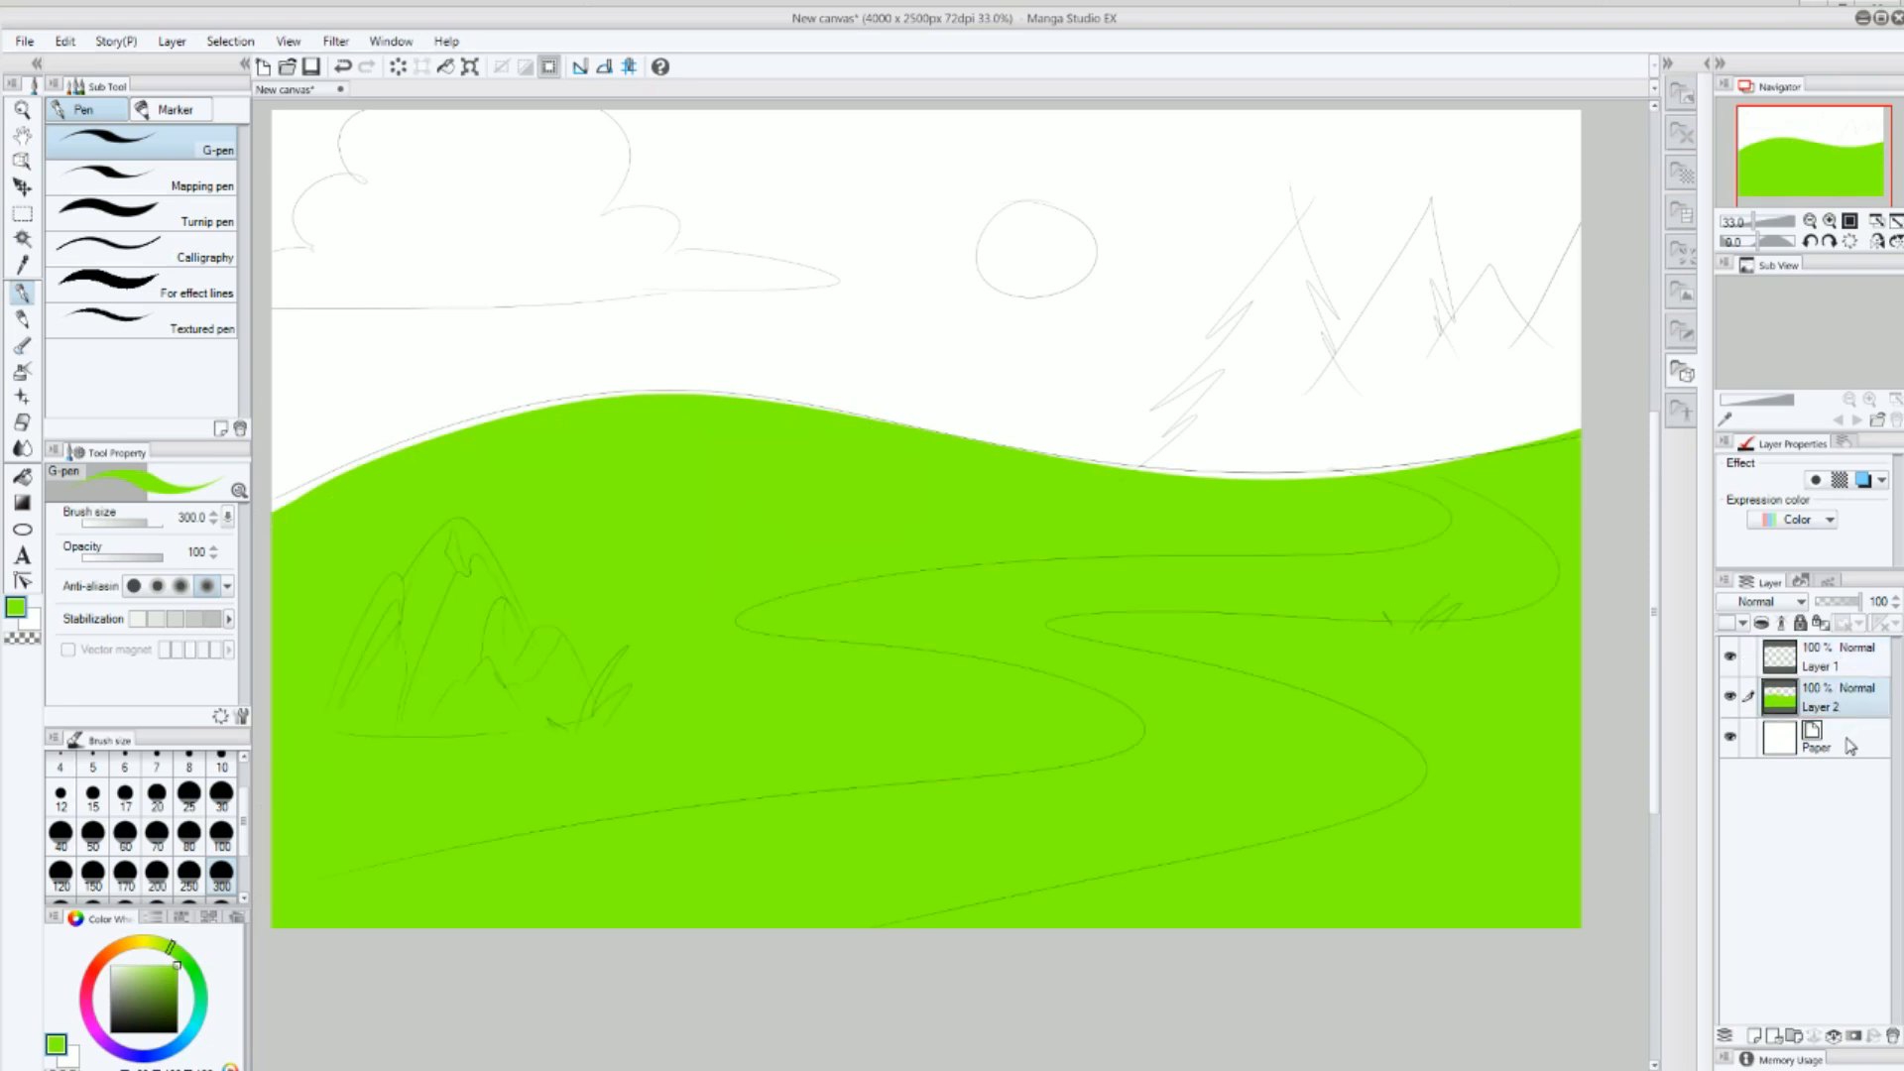
Paint the winding road slate grey on a new layer above the ground, and remove the excess beyond the hill line with the Hard eraser.
left_click(1758, 1031)
left_click(133, 998)
left_click_drag(151, 1049, 185, 1057)
left_click(127, 1002)
left_click(222, 835)
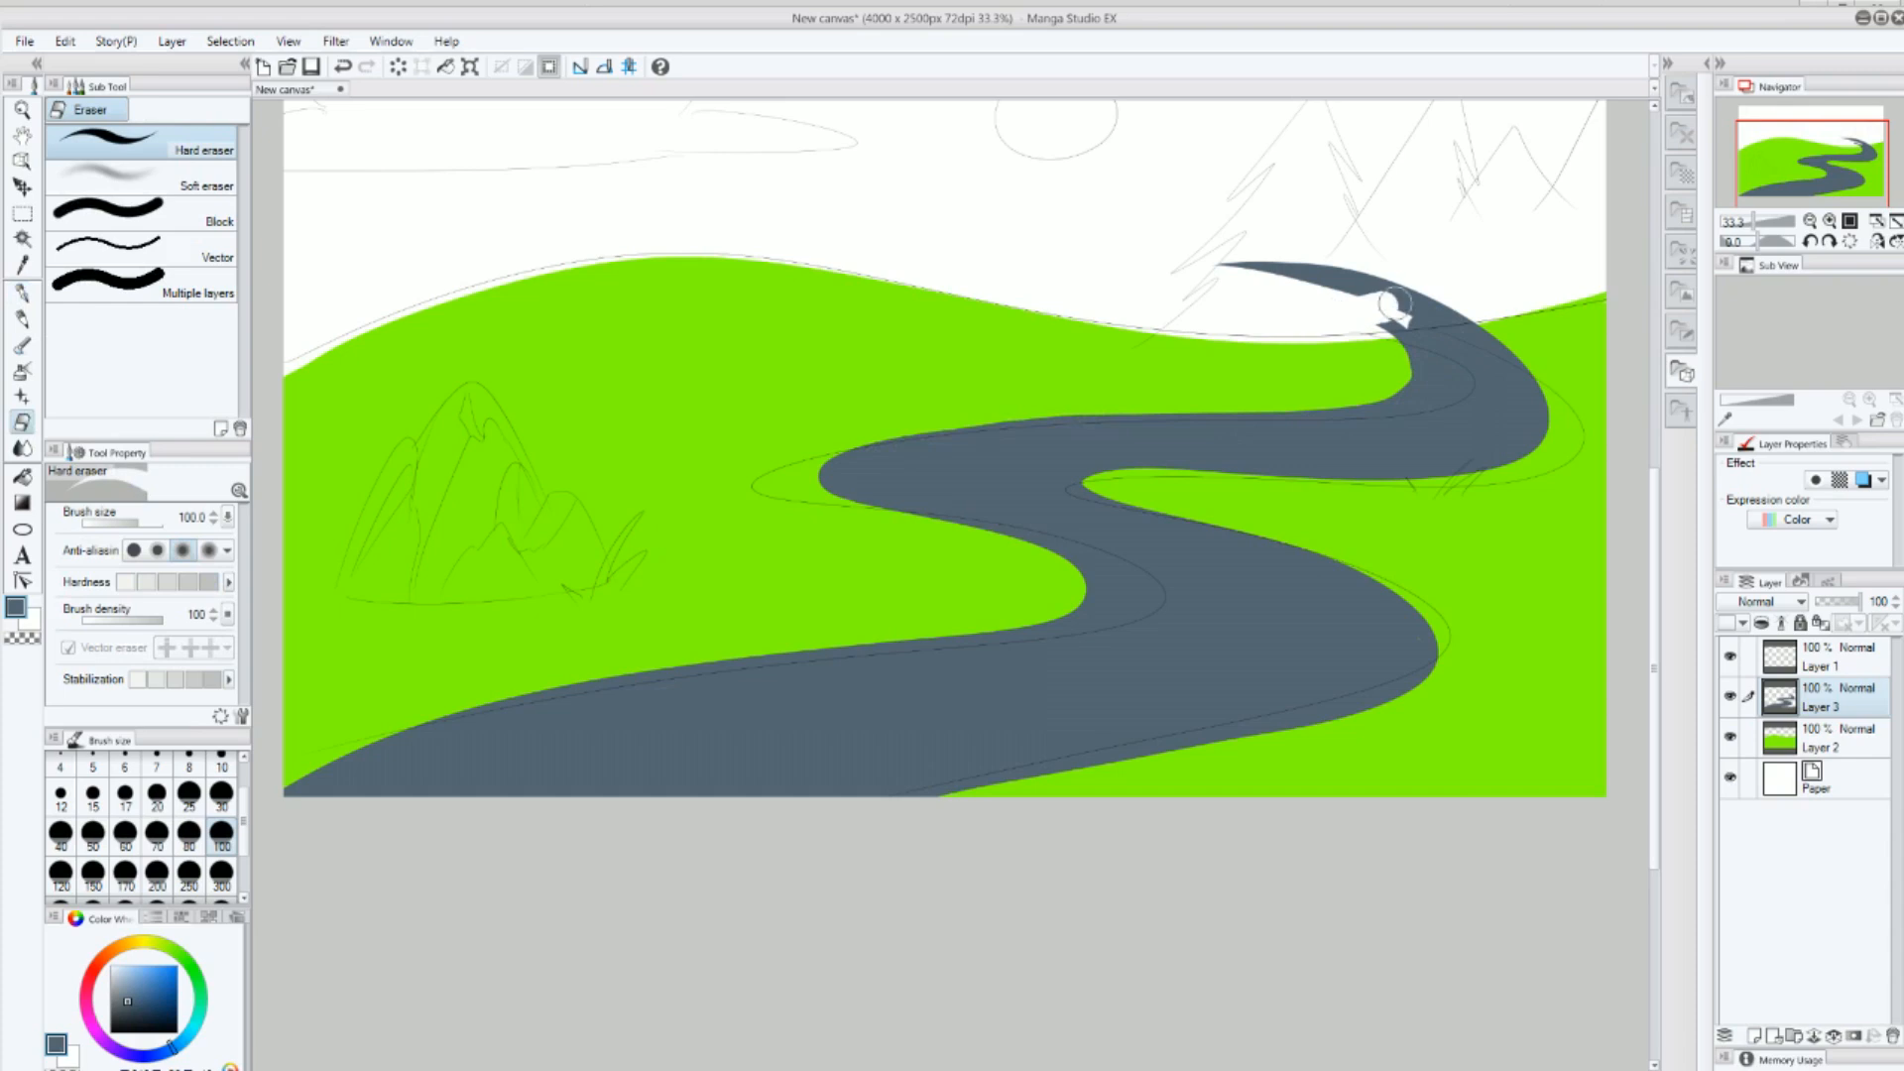
left_click_drag(1391, 304, 1531, 289)
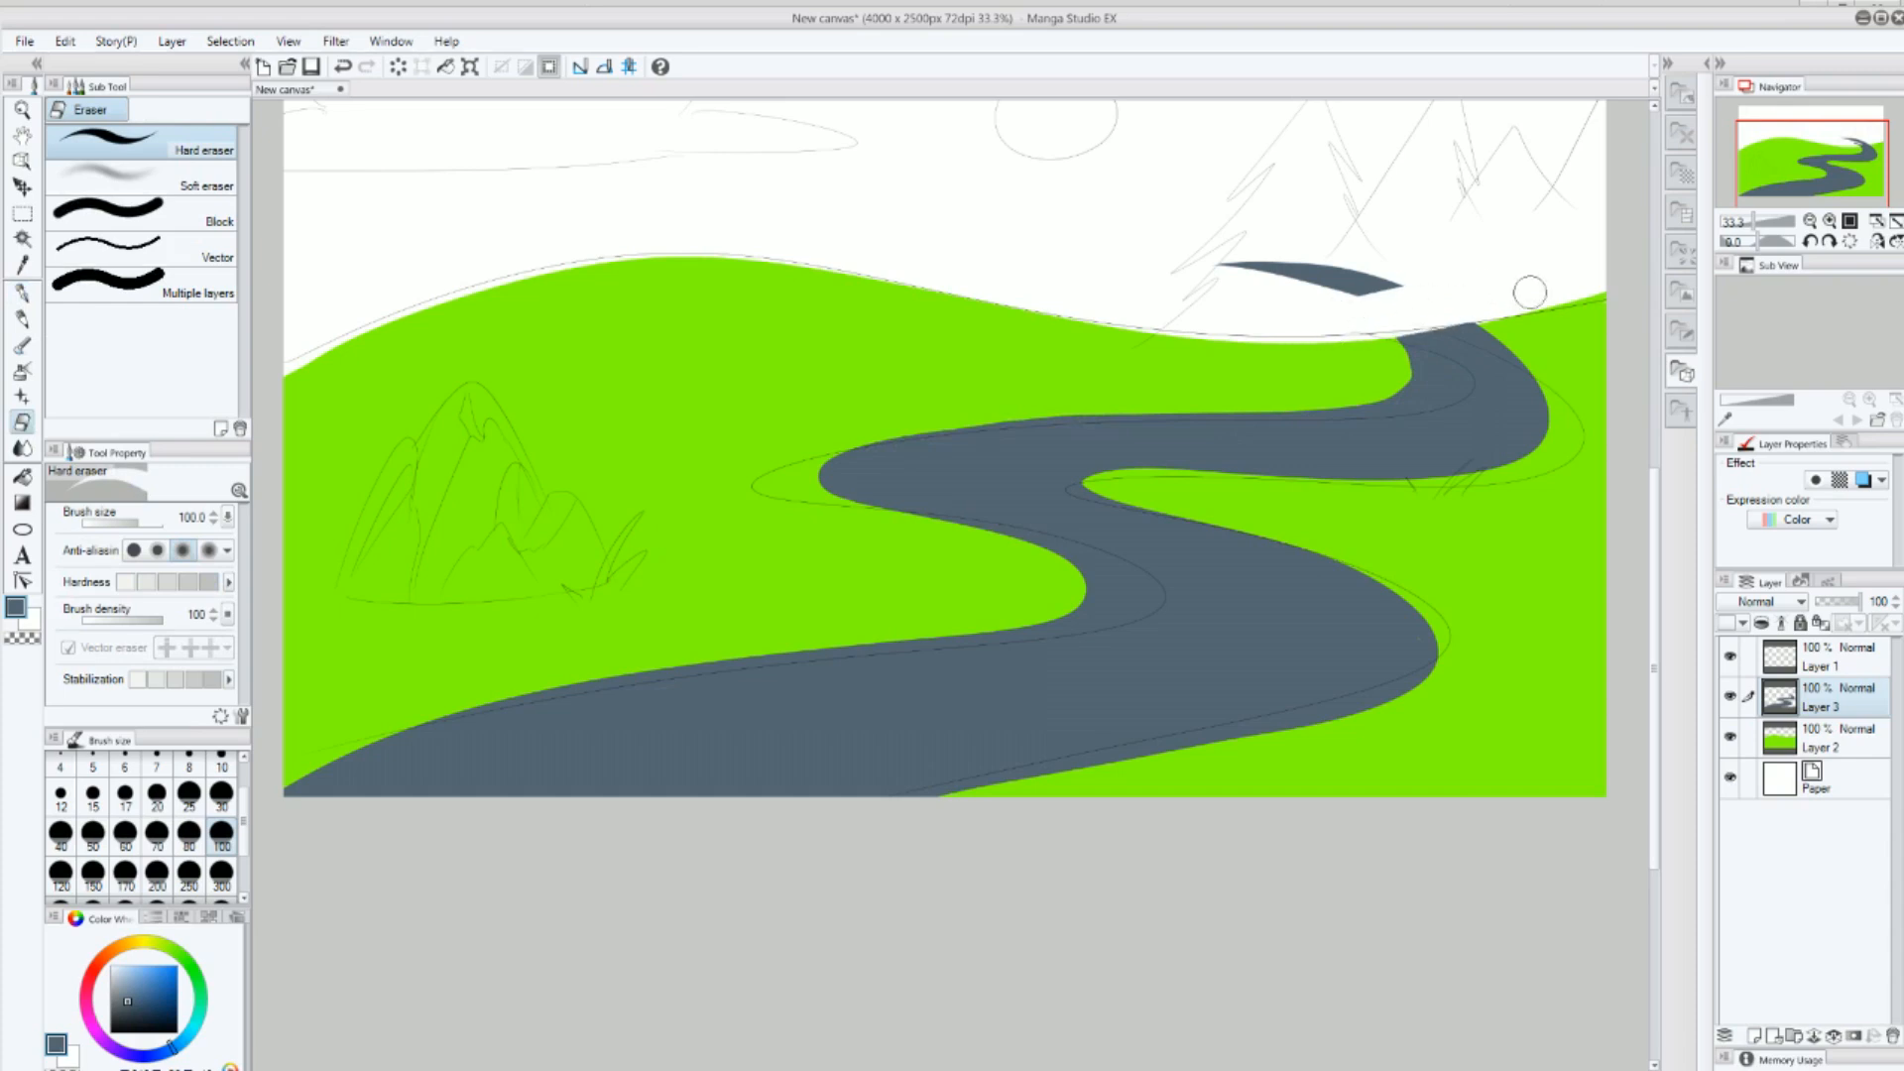
mouse_move(1305, 310)
left_mouse_down()
mouse_move(1369, 268)
mouse_move(1235, 270)
left_mouse_up()
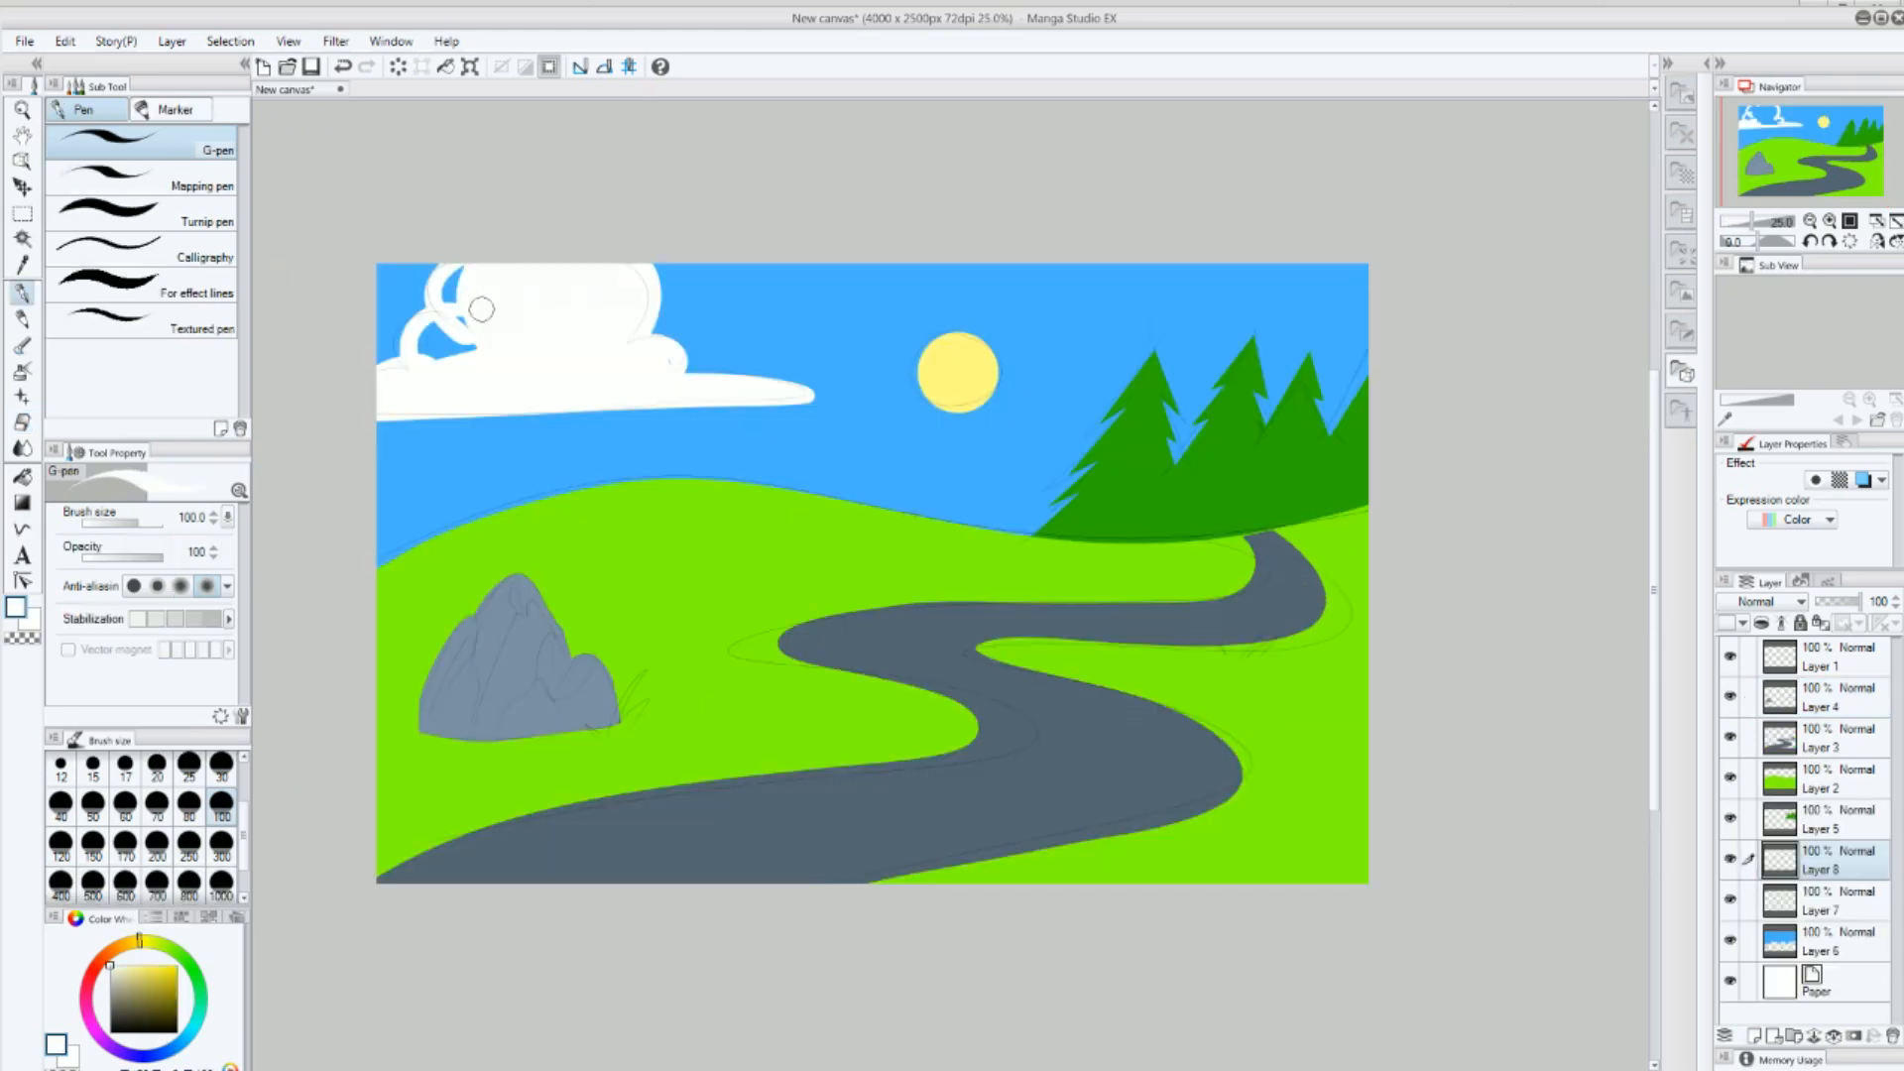
Fill the remaining gaps at the cloud's edge with white using the G-pen at size 100.
mouse_move(439, 299)
left_mouse_down()
mouse_move(466, 350)
mouse_move(429, 342)
left_mouse_up()
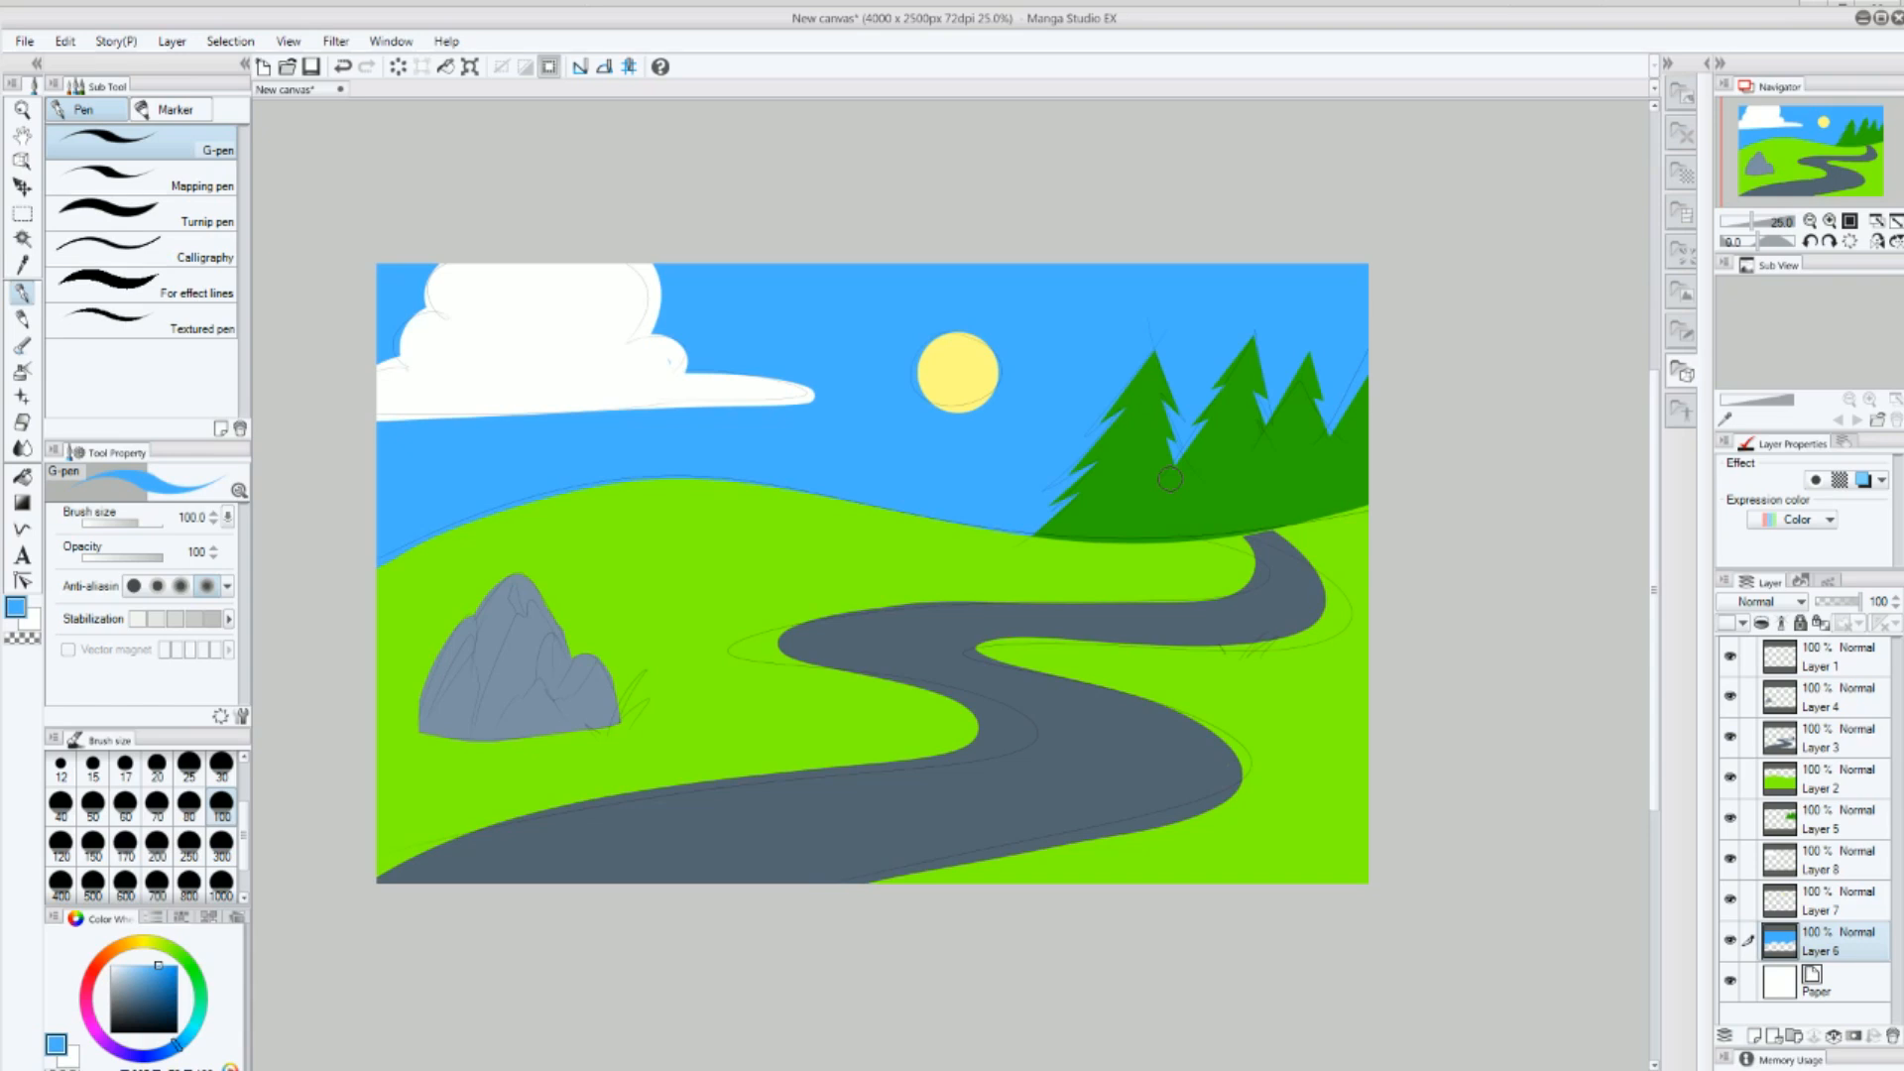
Add a pale yellow glow around the sun on the transparency-locked sky layer with the Soft airbrush at size 1000.
key("b")
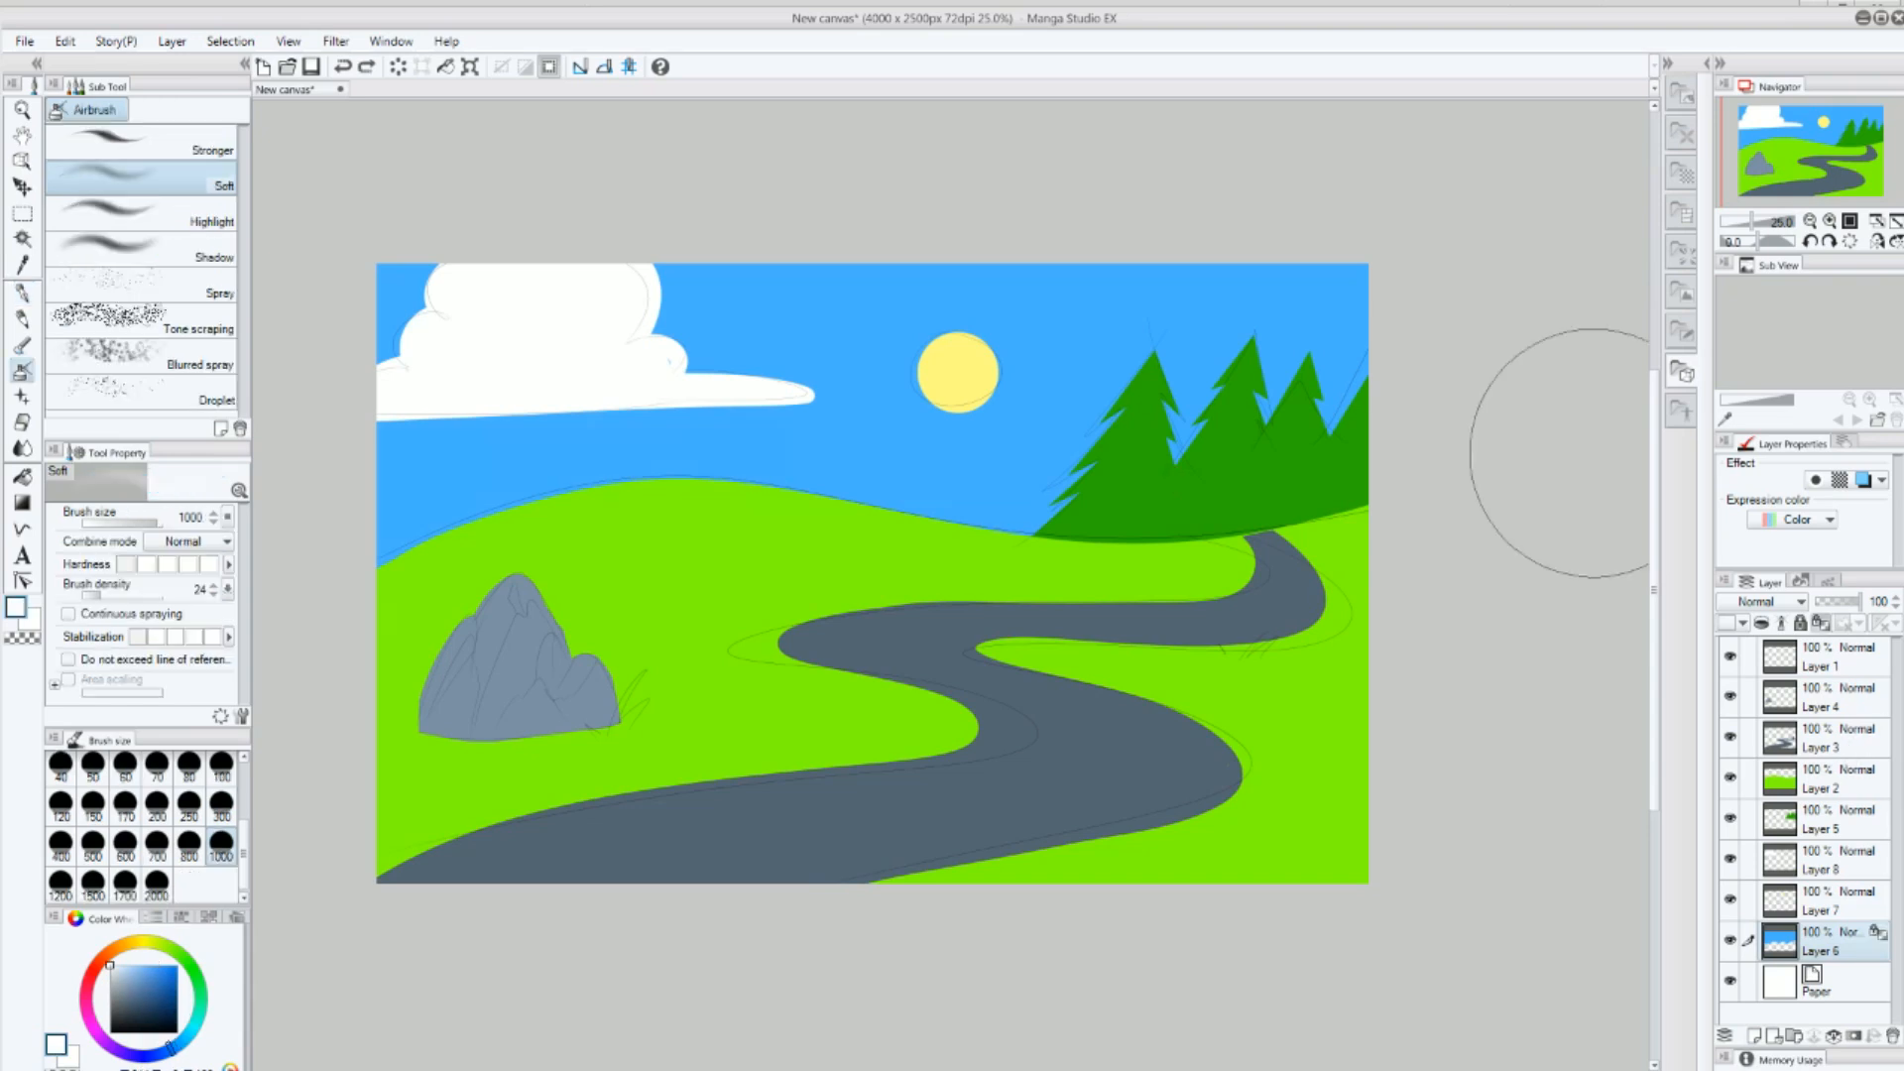
left_click(142, 940)
left_click_drag(132, 978, 147, 958)
mouse_move(970, 350)
left_mouse_down()
mouse_move(926, 349)
mouse_move(1012, 362)
left_mouse_up()
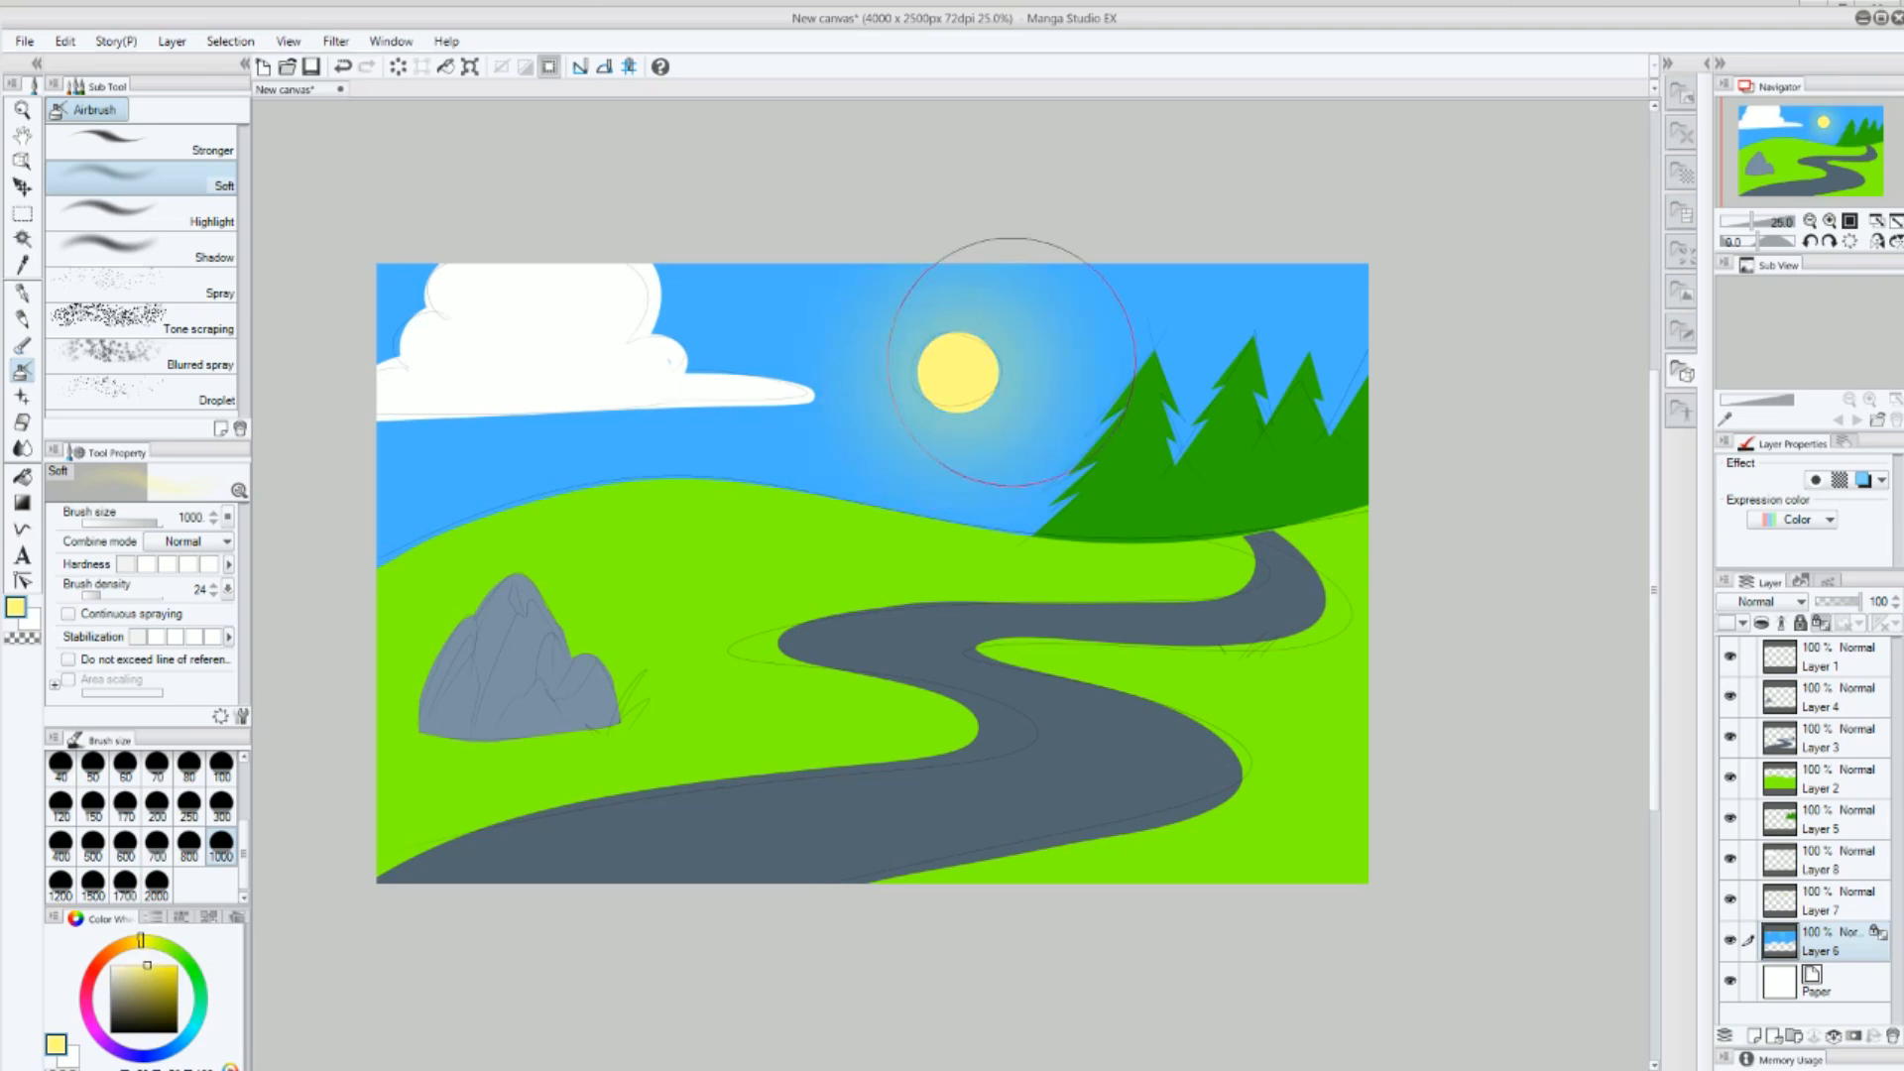
Lock the cloud layer's transparent pixels and shade the cloud light blue with the With enough water brush at size 250.
left_click(1767, 896)
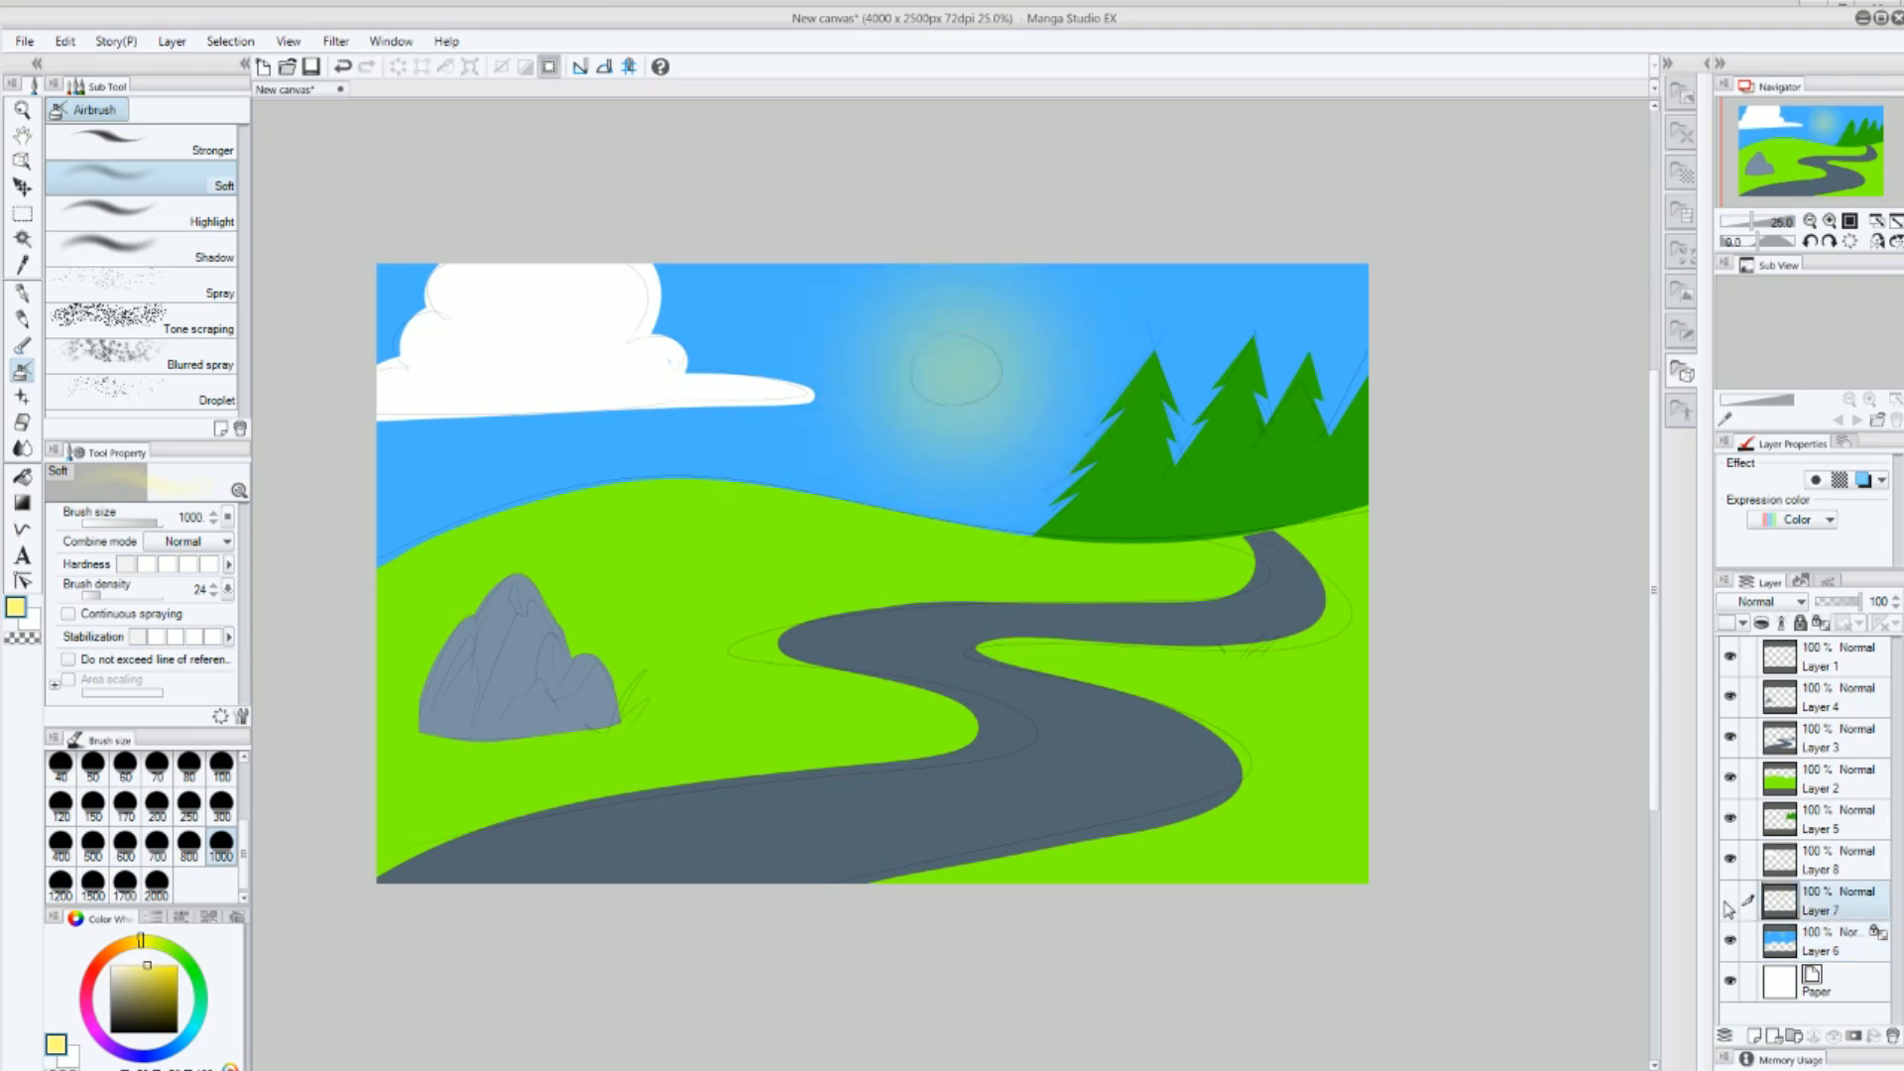
left_click(1731, 859)
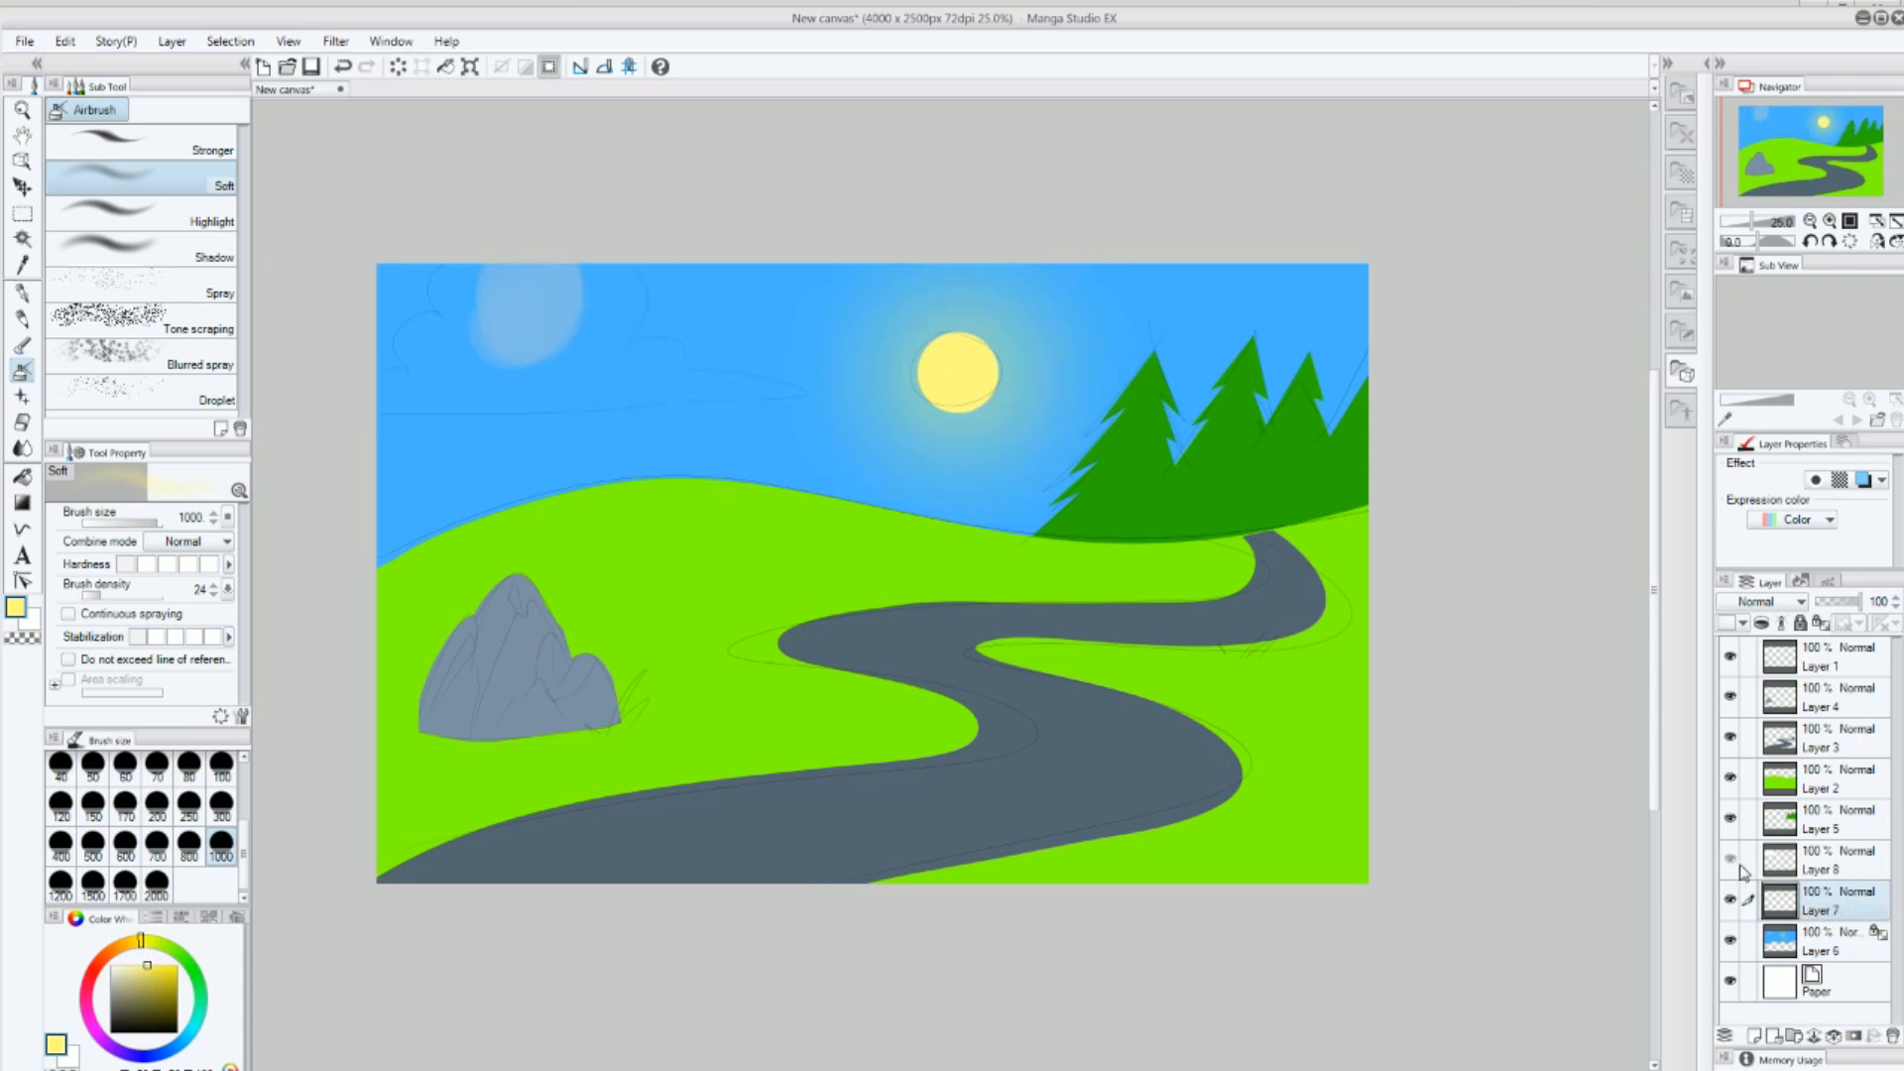
left_click(1732, 859)
left_click(1853, 871)
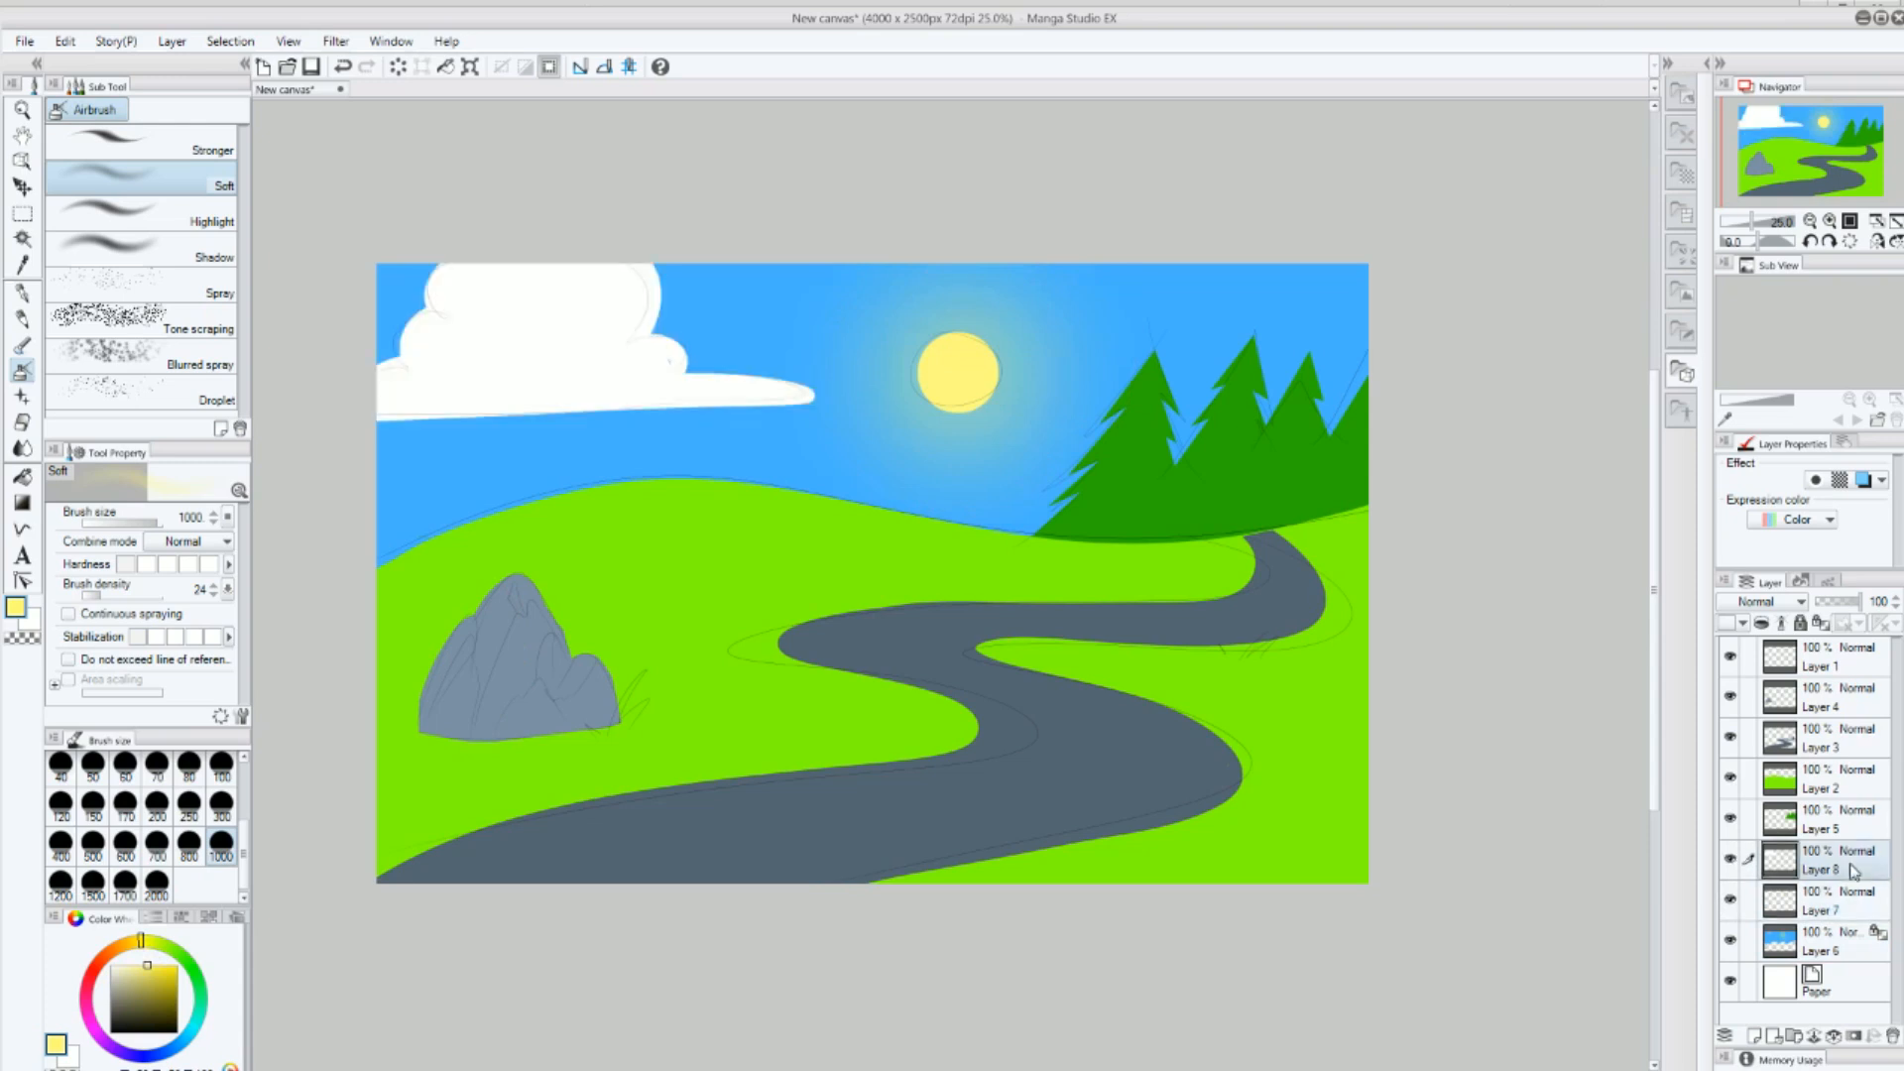
left_click(21, 346)
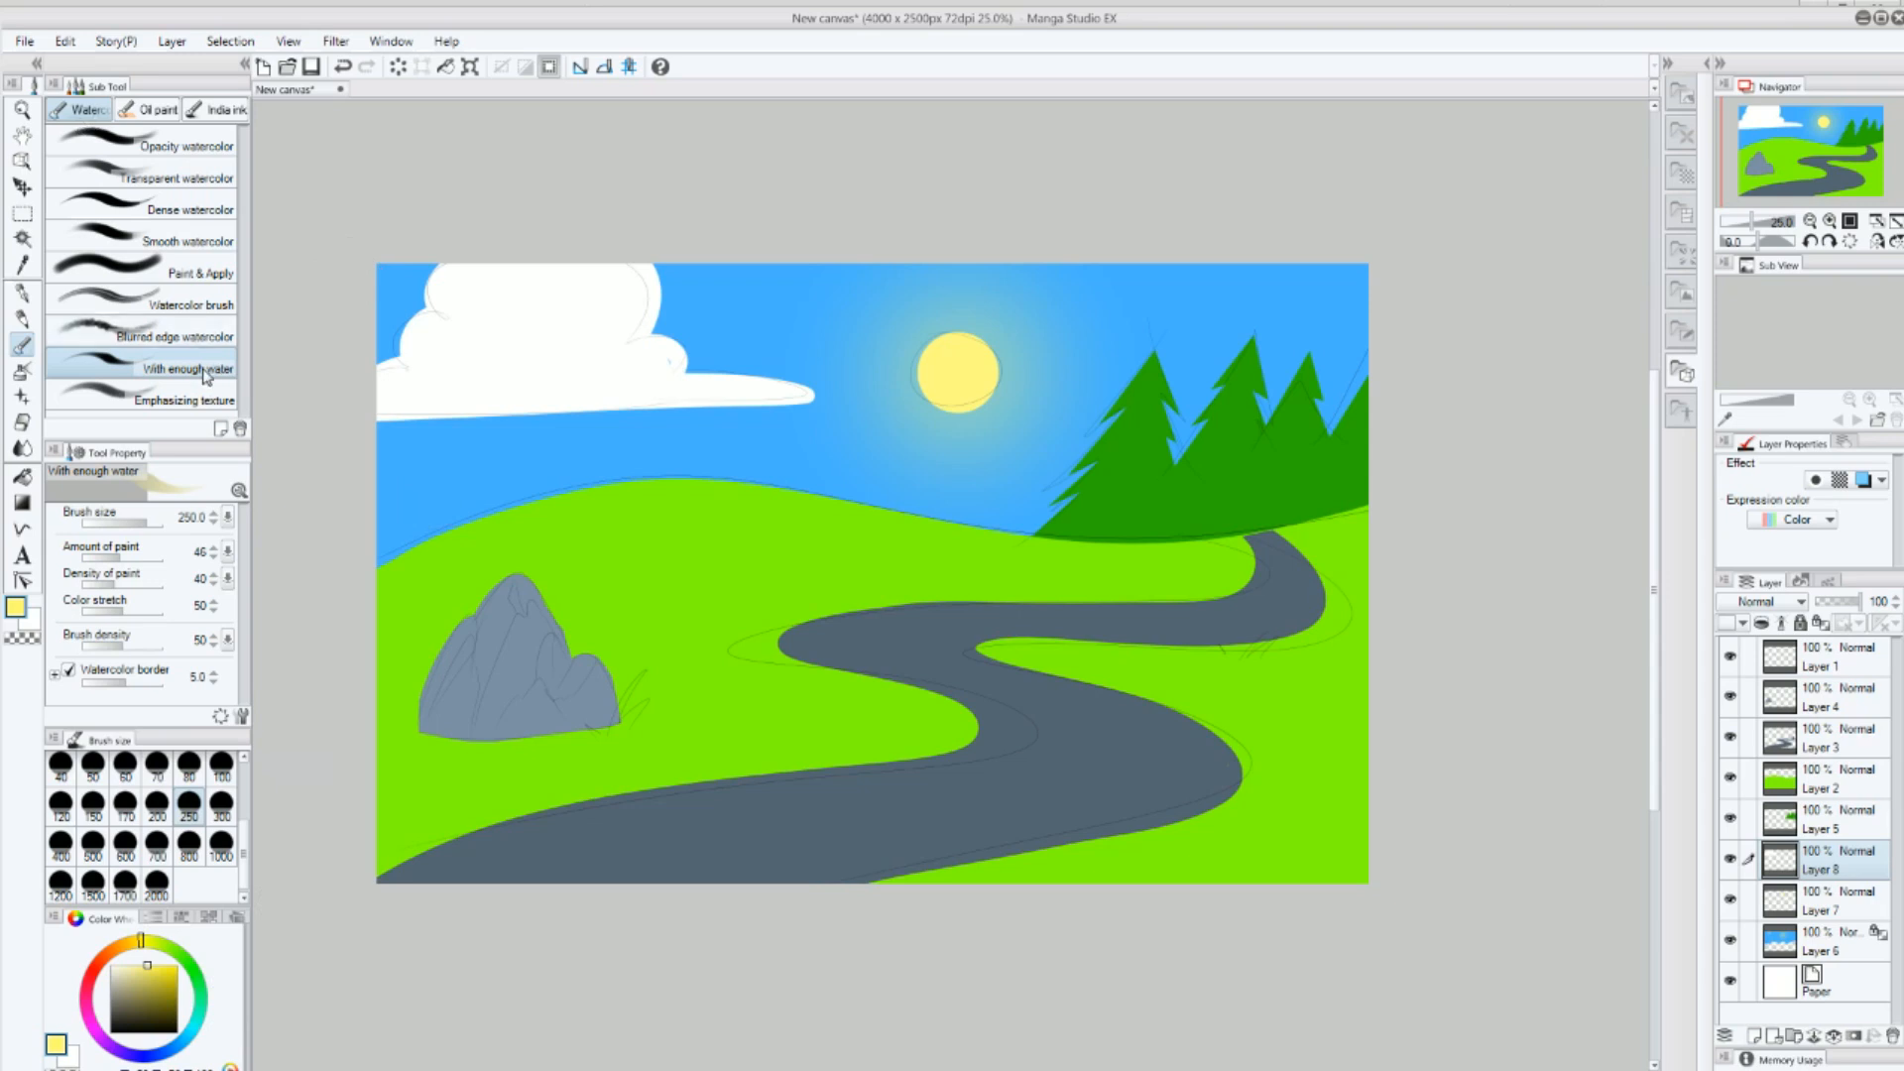
left_click(175, 1041)
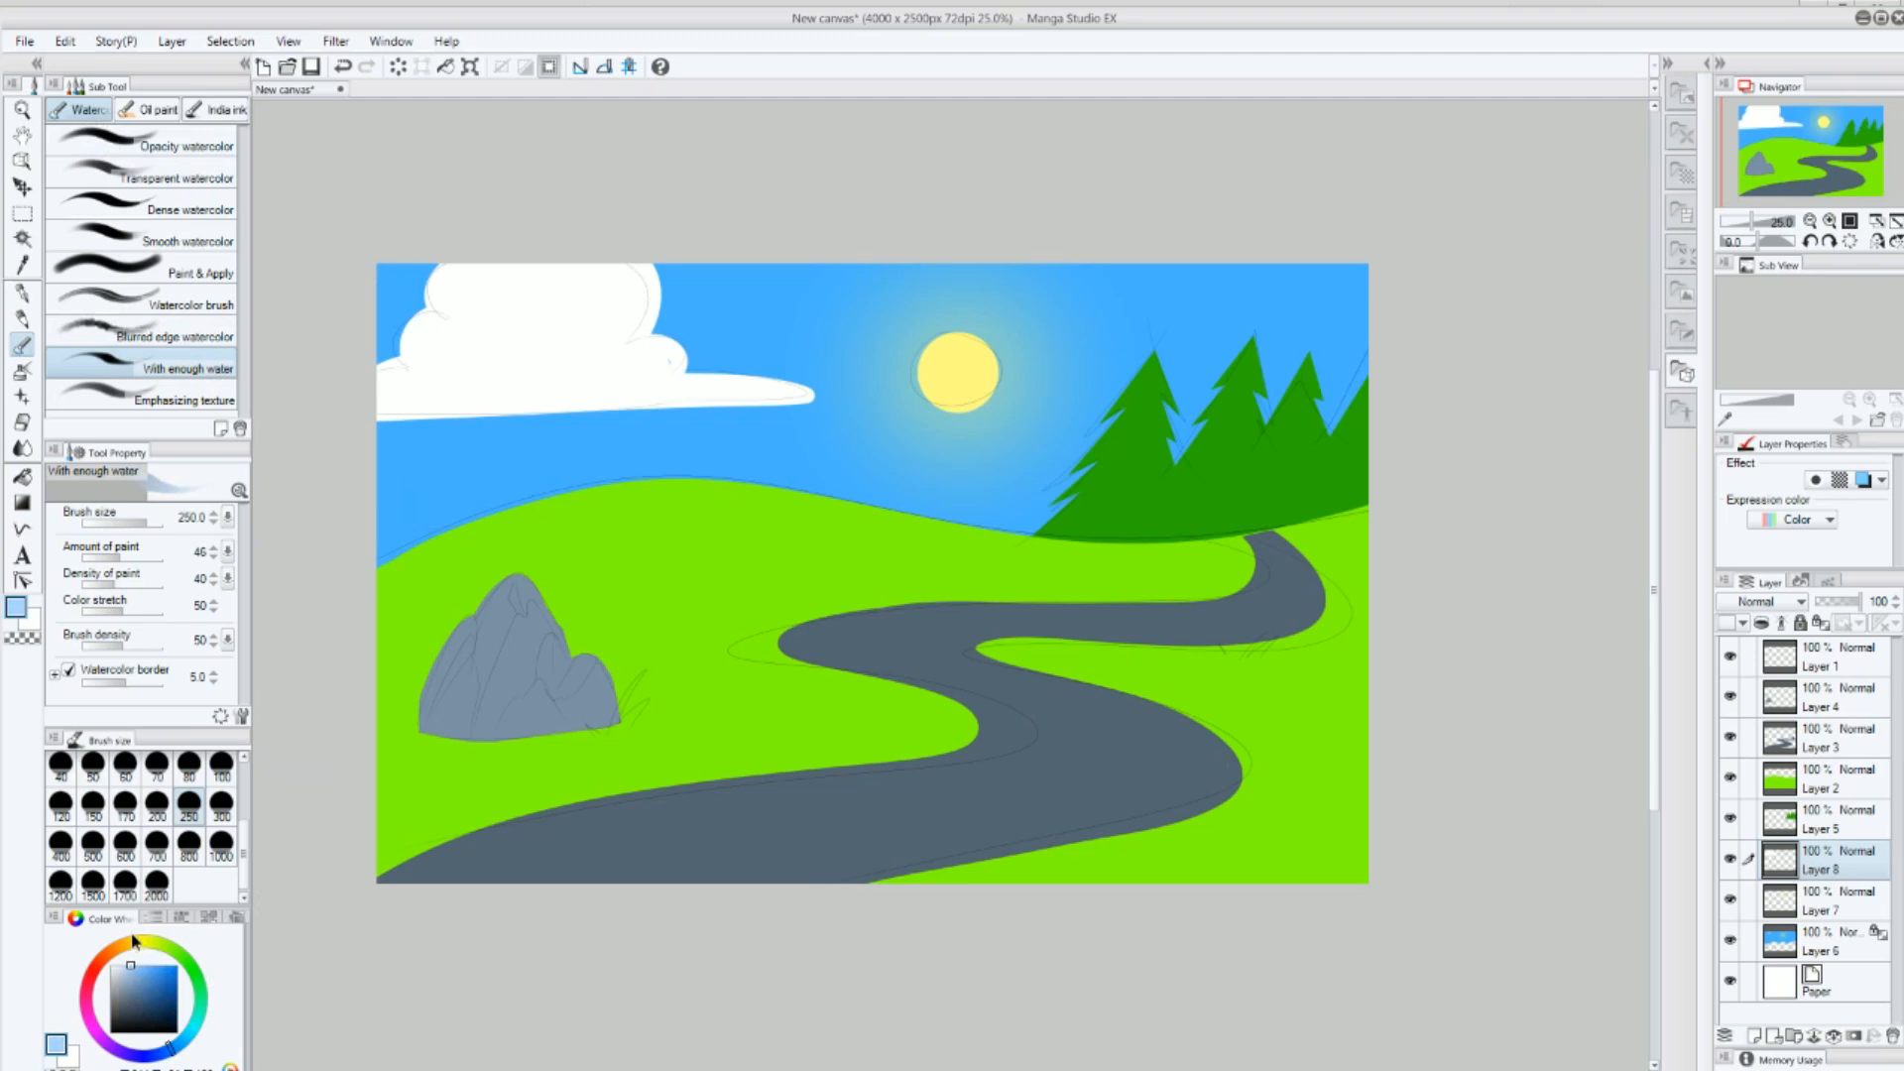
left_click(1825, 623)
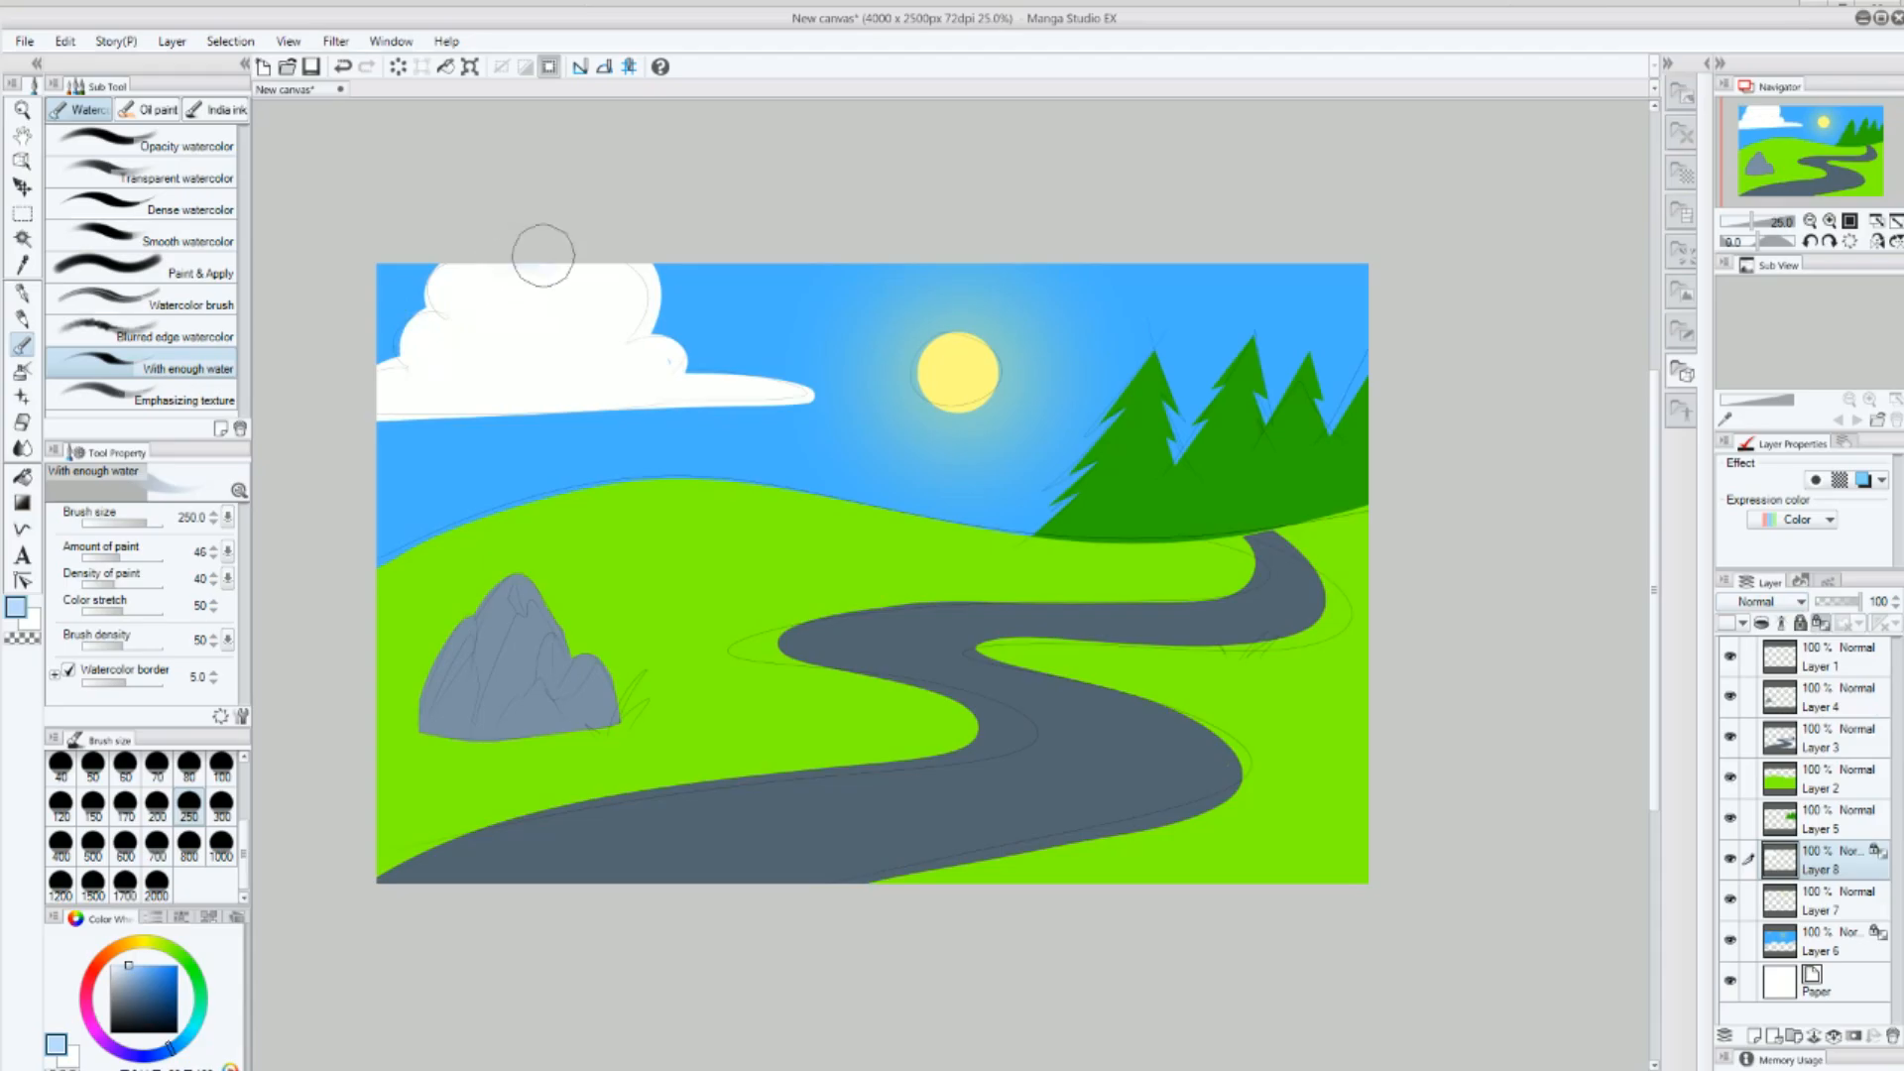
mouse_move(540, 255)
left_mouse_down()
mouse_move(502, 303)
mouse_move(467, 306)
mouse_move(479, 333)
mouse_move(416, 342)
mouse_move(362, 429)
mouse_move(480, 371)
mouse_move(516, 393)
mouse_move(580, 354)
mouse_move(562, 451)
mouse_move(698, 365)
mouse_move(680, 361)
mouse_move(638, 407)
mouse_move(604, 381)
mouse_move(638, 427)
mouse_move(886, 476)
left_mouse_up()
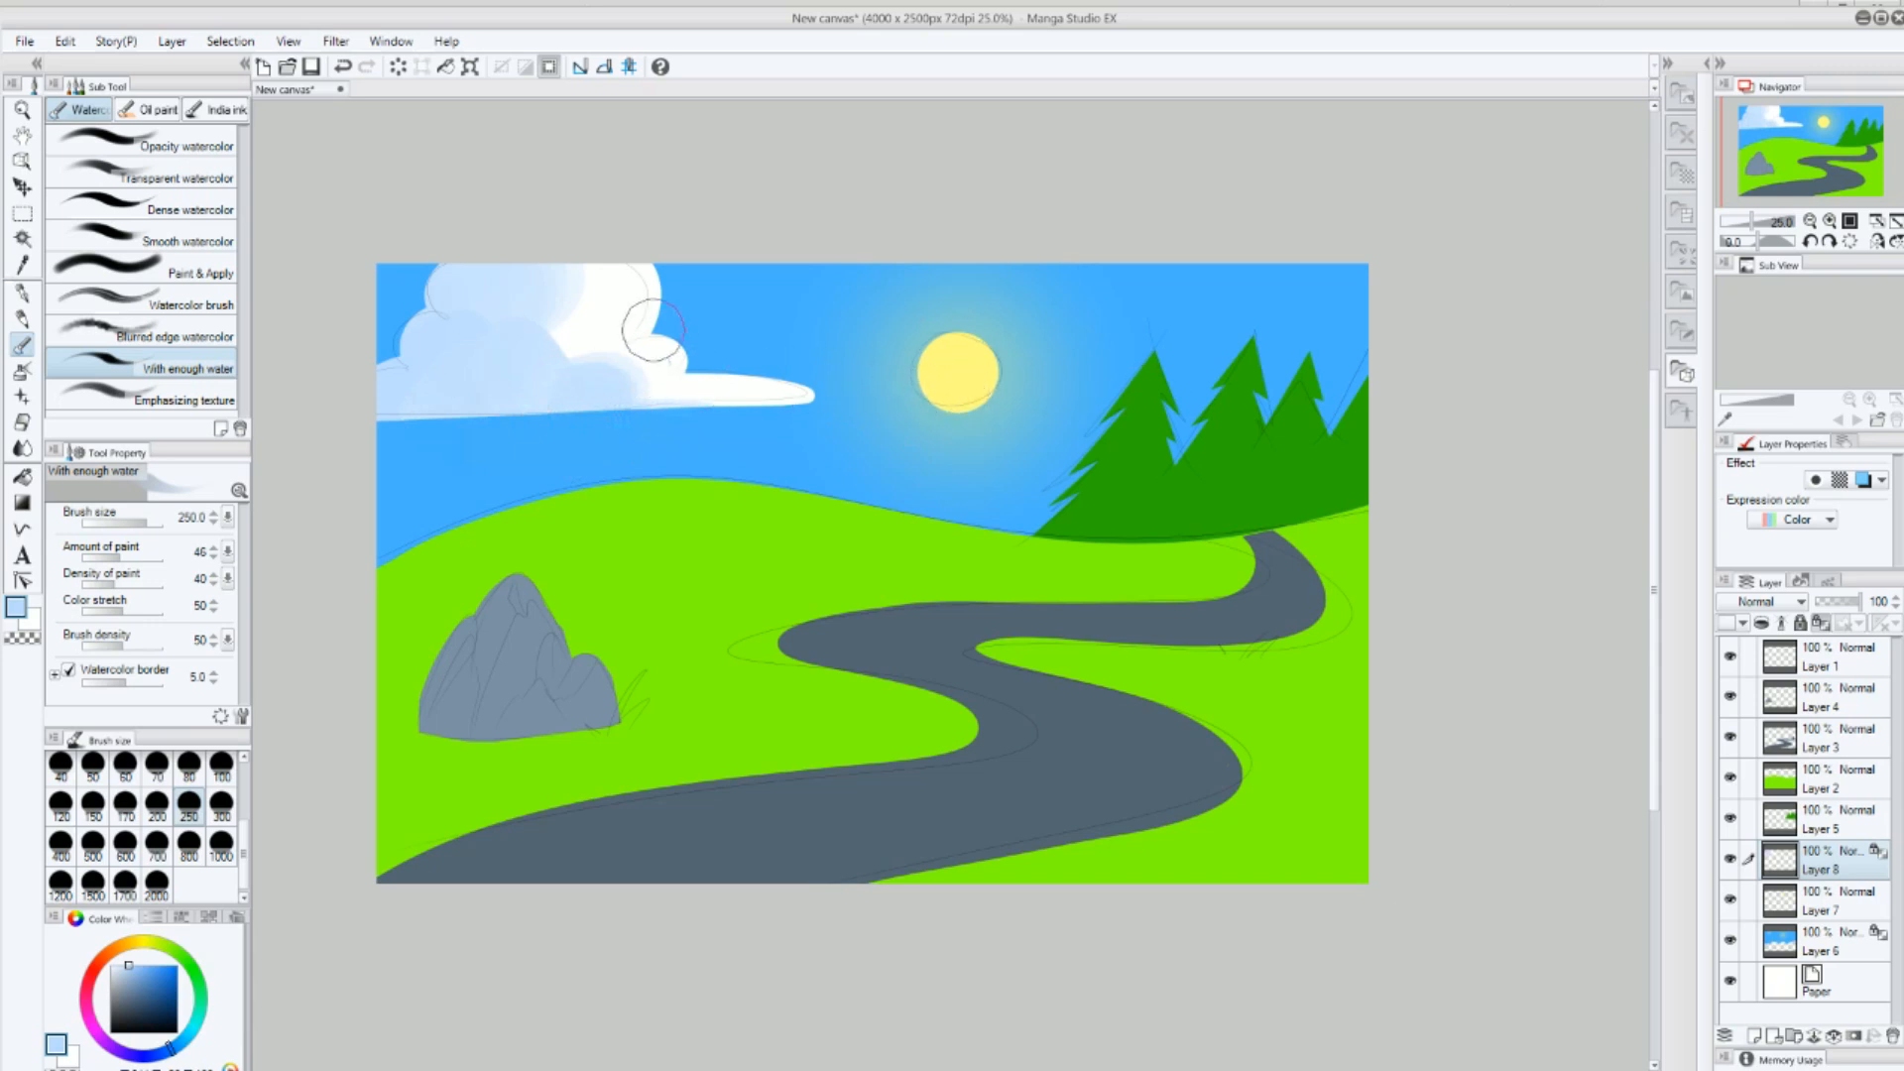
mouse_move(541, 315)
left_mouse_down()
mouse_move(565, 272)
mouse_move(601, 321)
mouse_move(558, 344)
mouse_move(580, 381)
mouse_move(558, 251)
mouse_move(573, 335)
left_mouse_up()
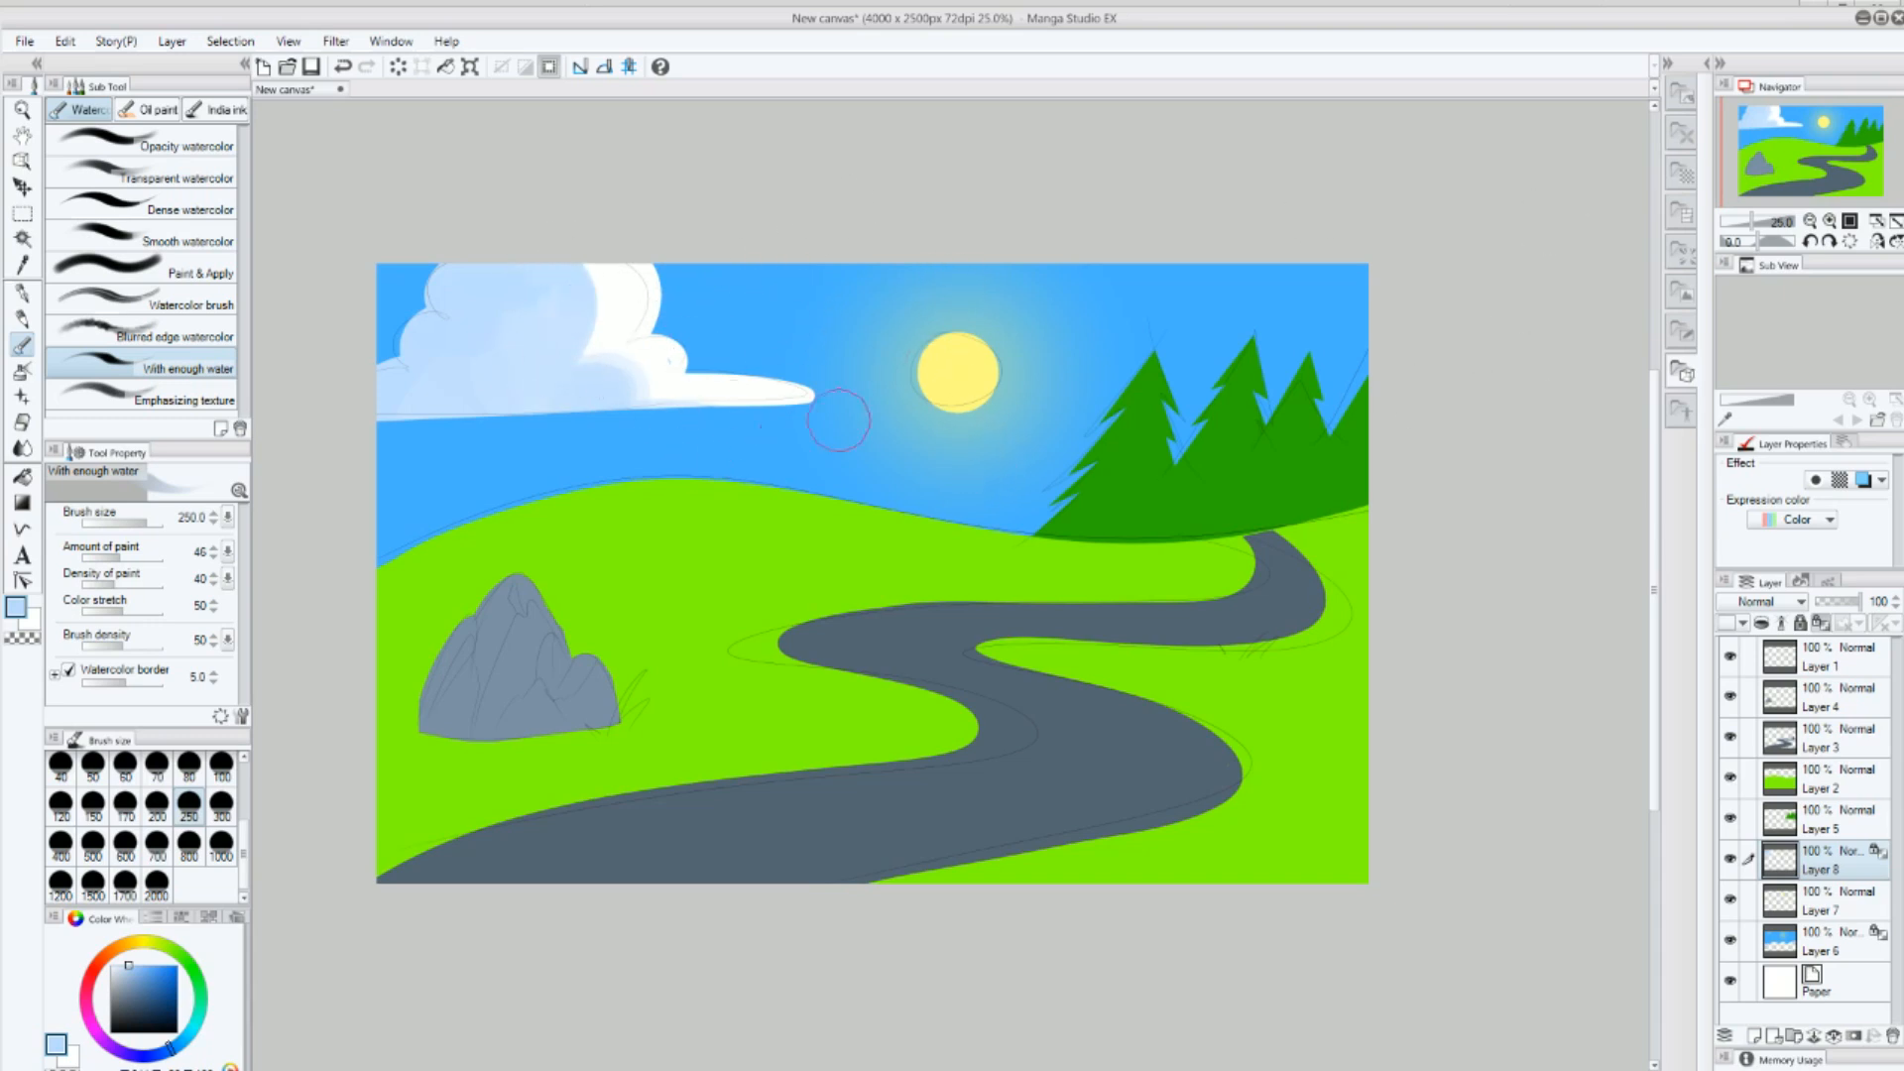
Refine the cloud's puffs with white and pale blue tones sampled from the cloud, undoing the unwanted stroke.
left_click(626, 306, "alt")
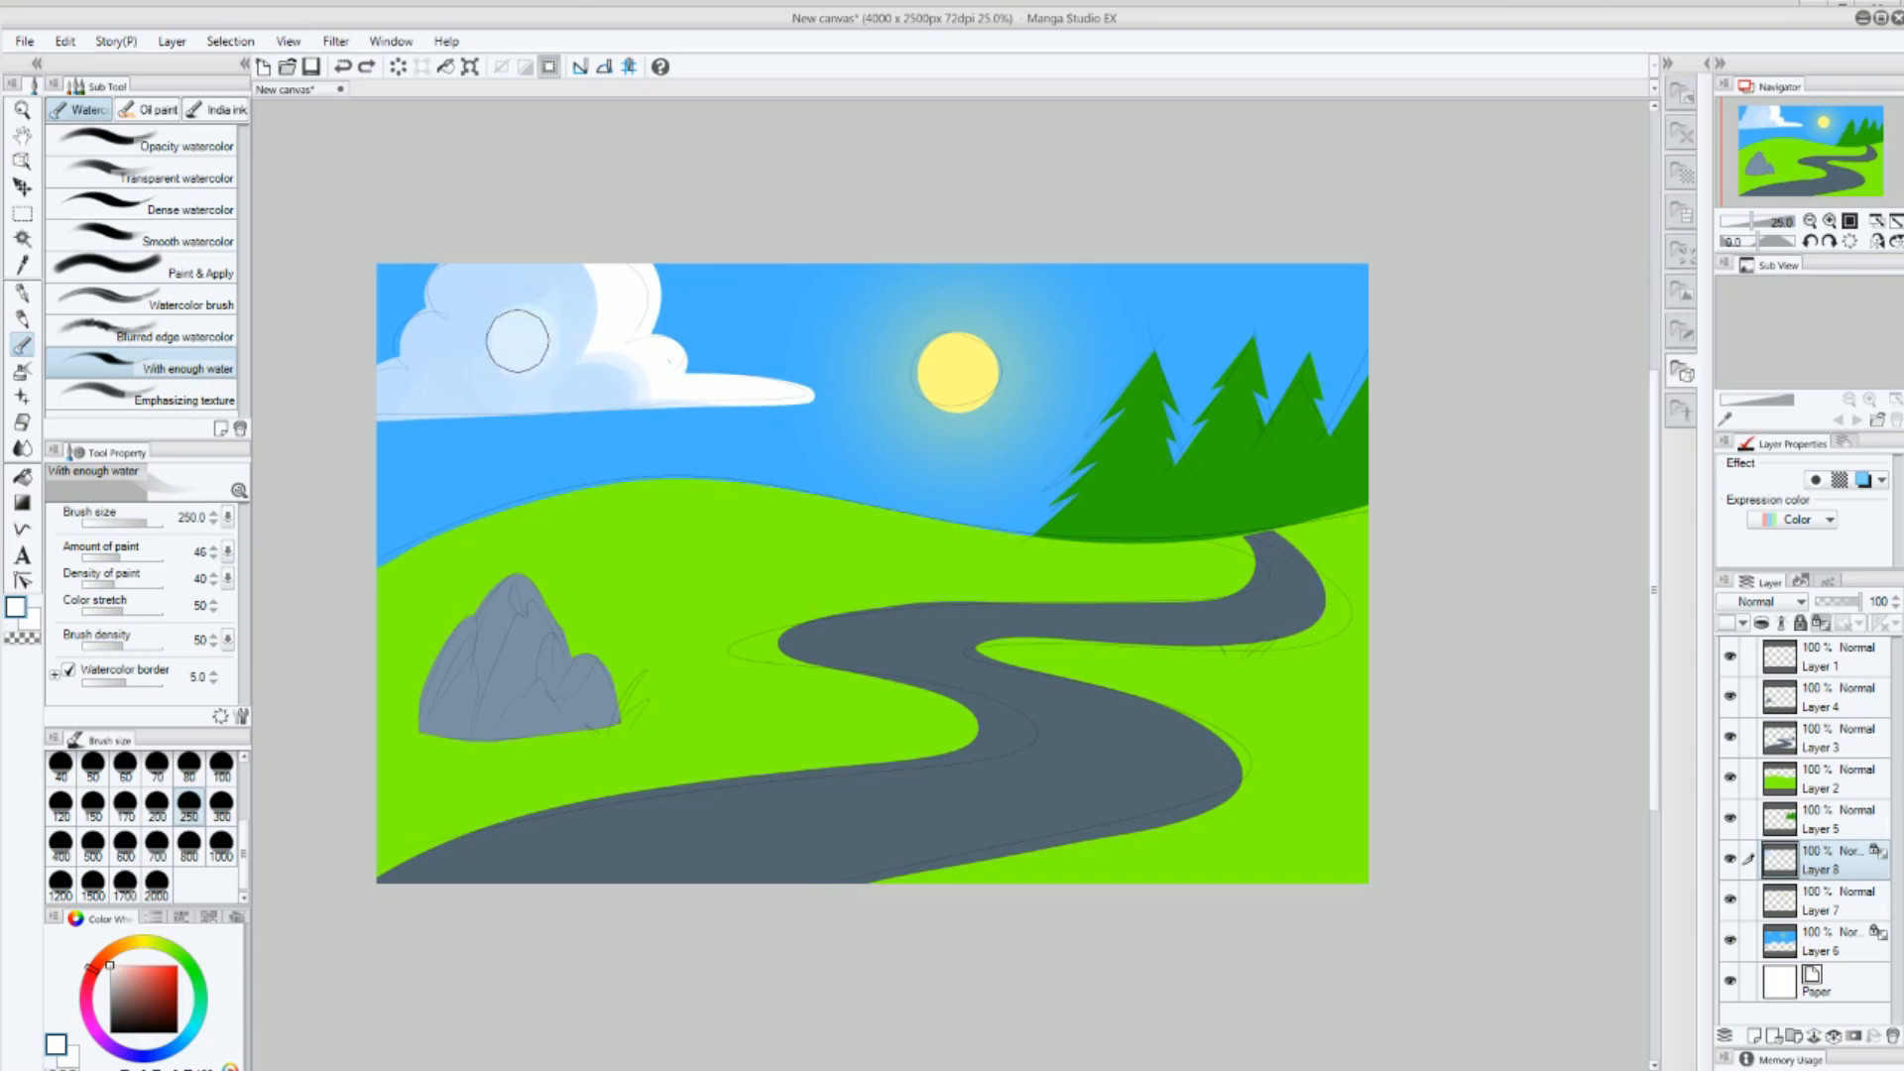
left_click(480, 355, "alt")
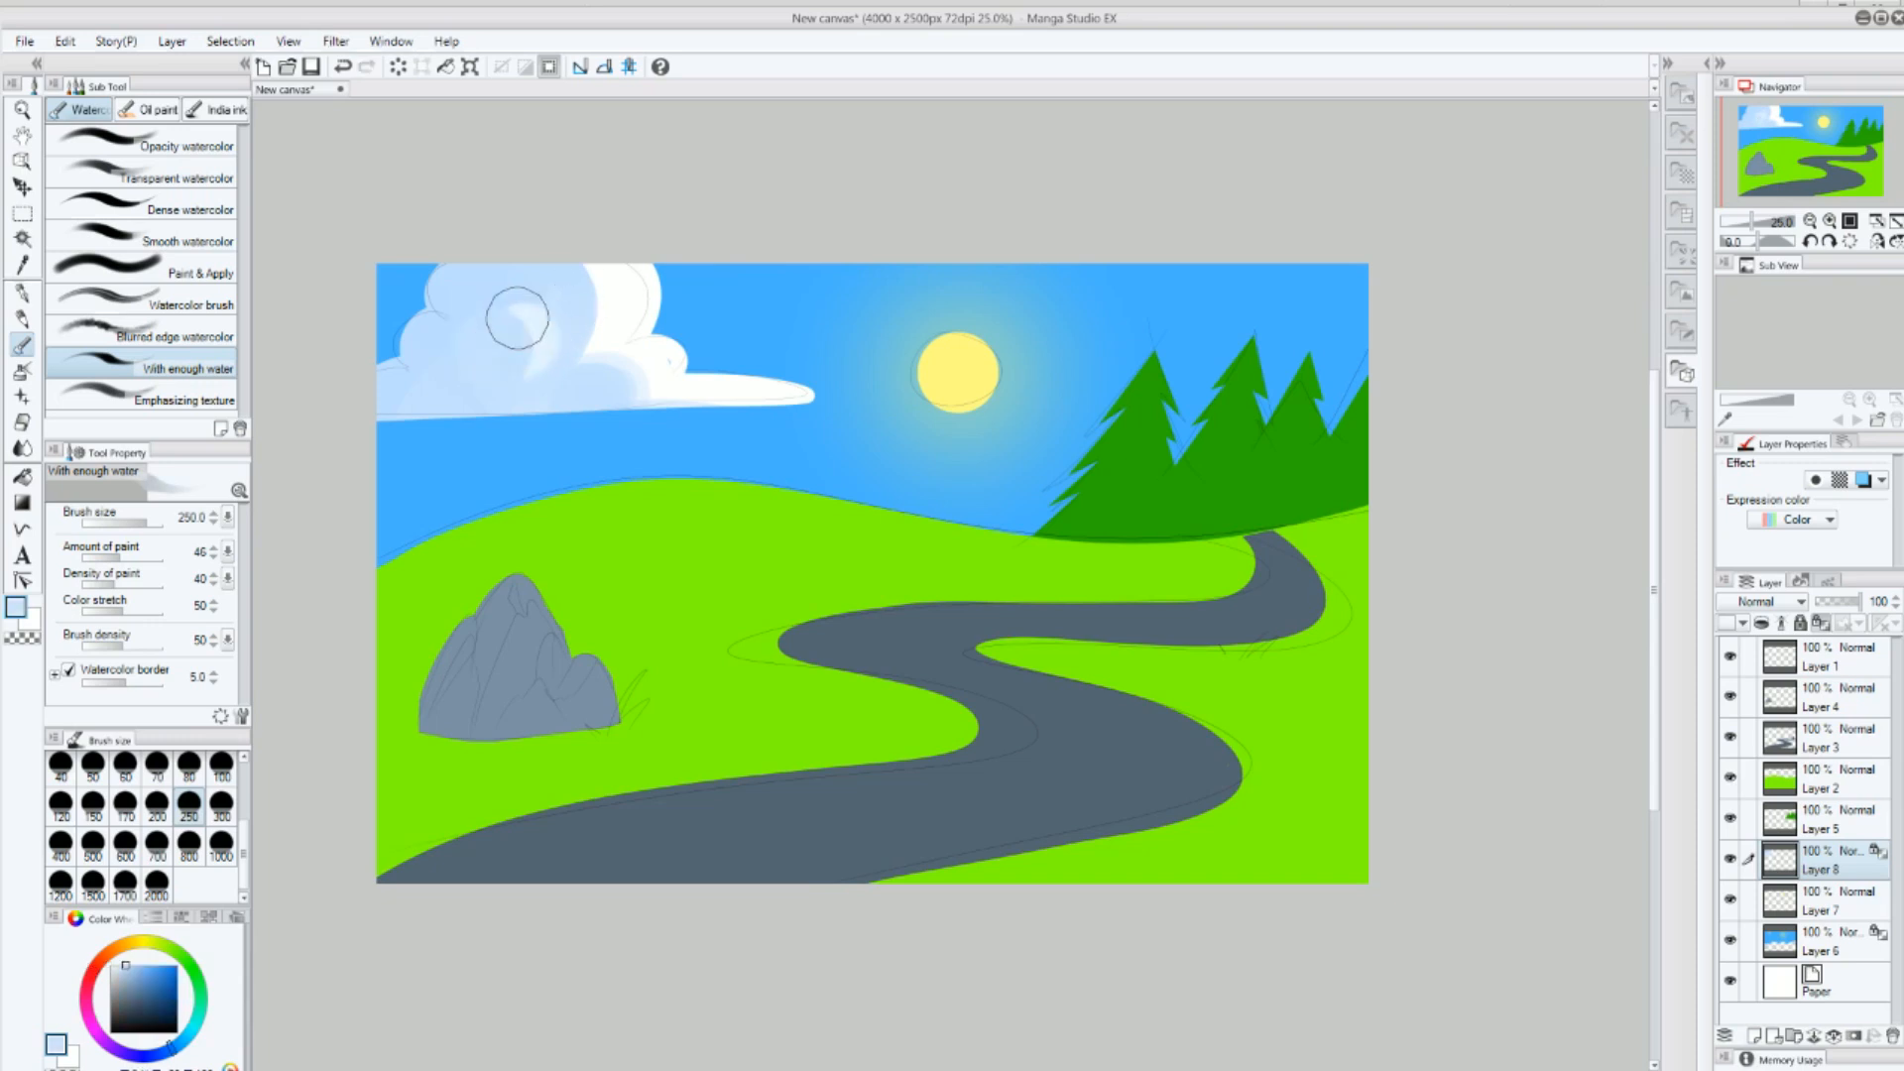
key("ctrl+z")
left_click_drag(509, 371, 482, 363)
Select the pine tree layer and prepare a dark teal from the tree green (R 32, G 98, B 78) at brush size 100.
left_click(1731, 818)
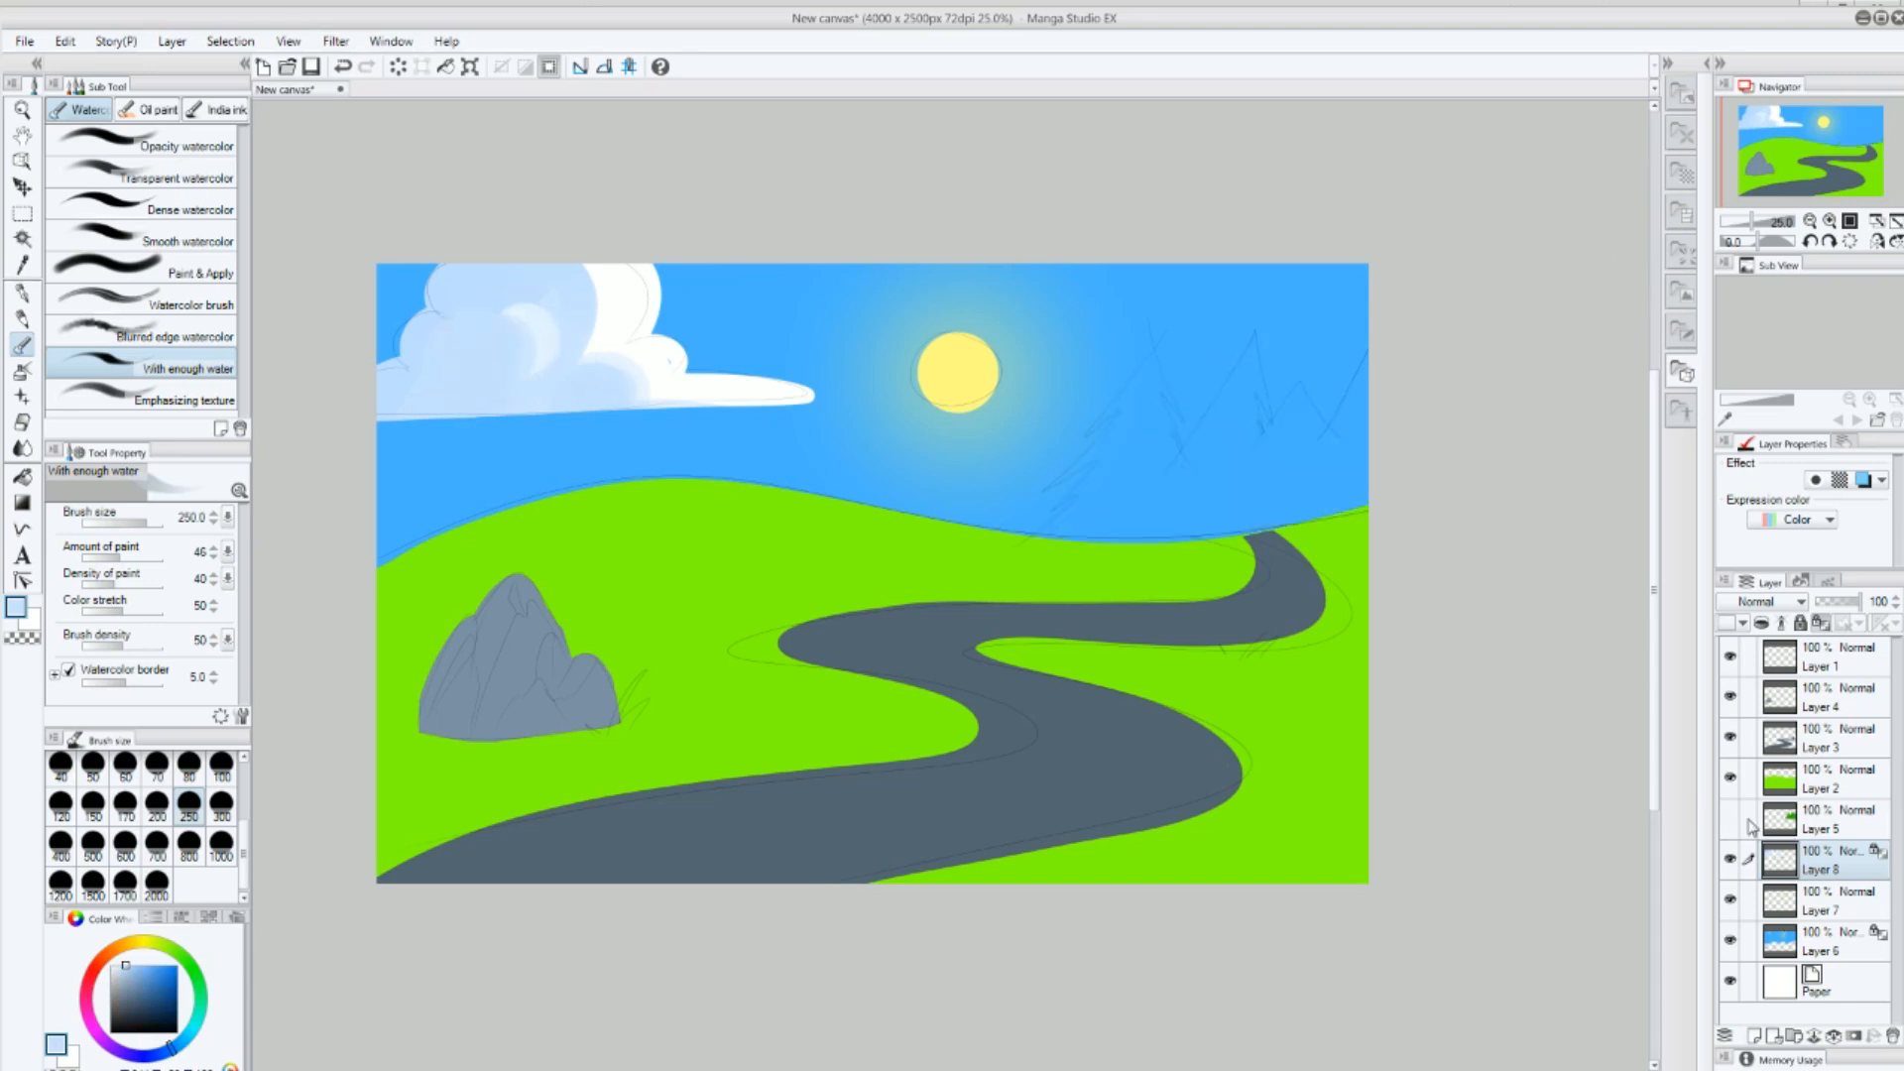
left_click(1731, 818)
left_click(1815, 831)
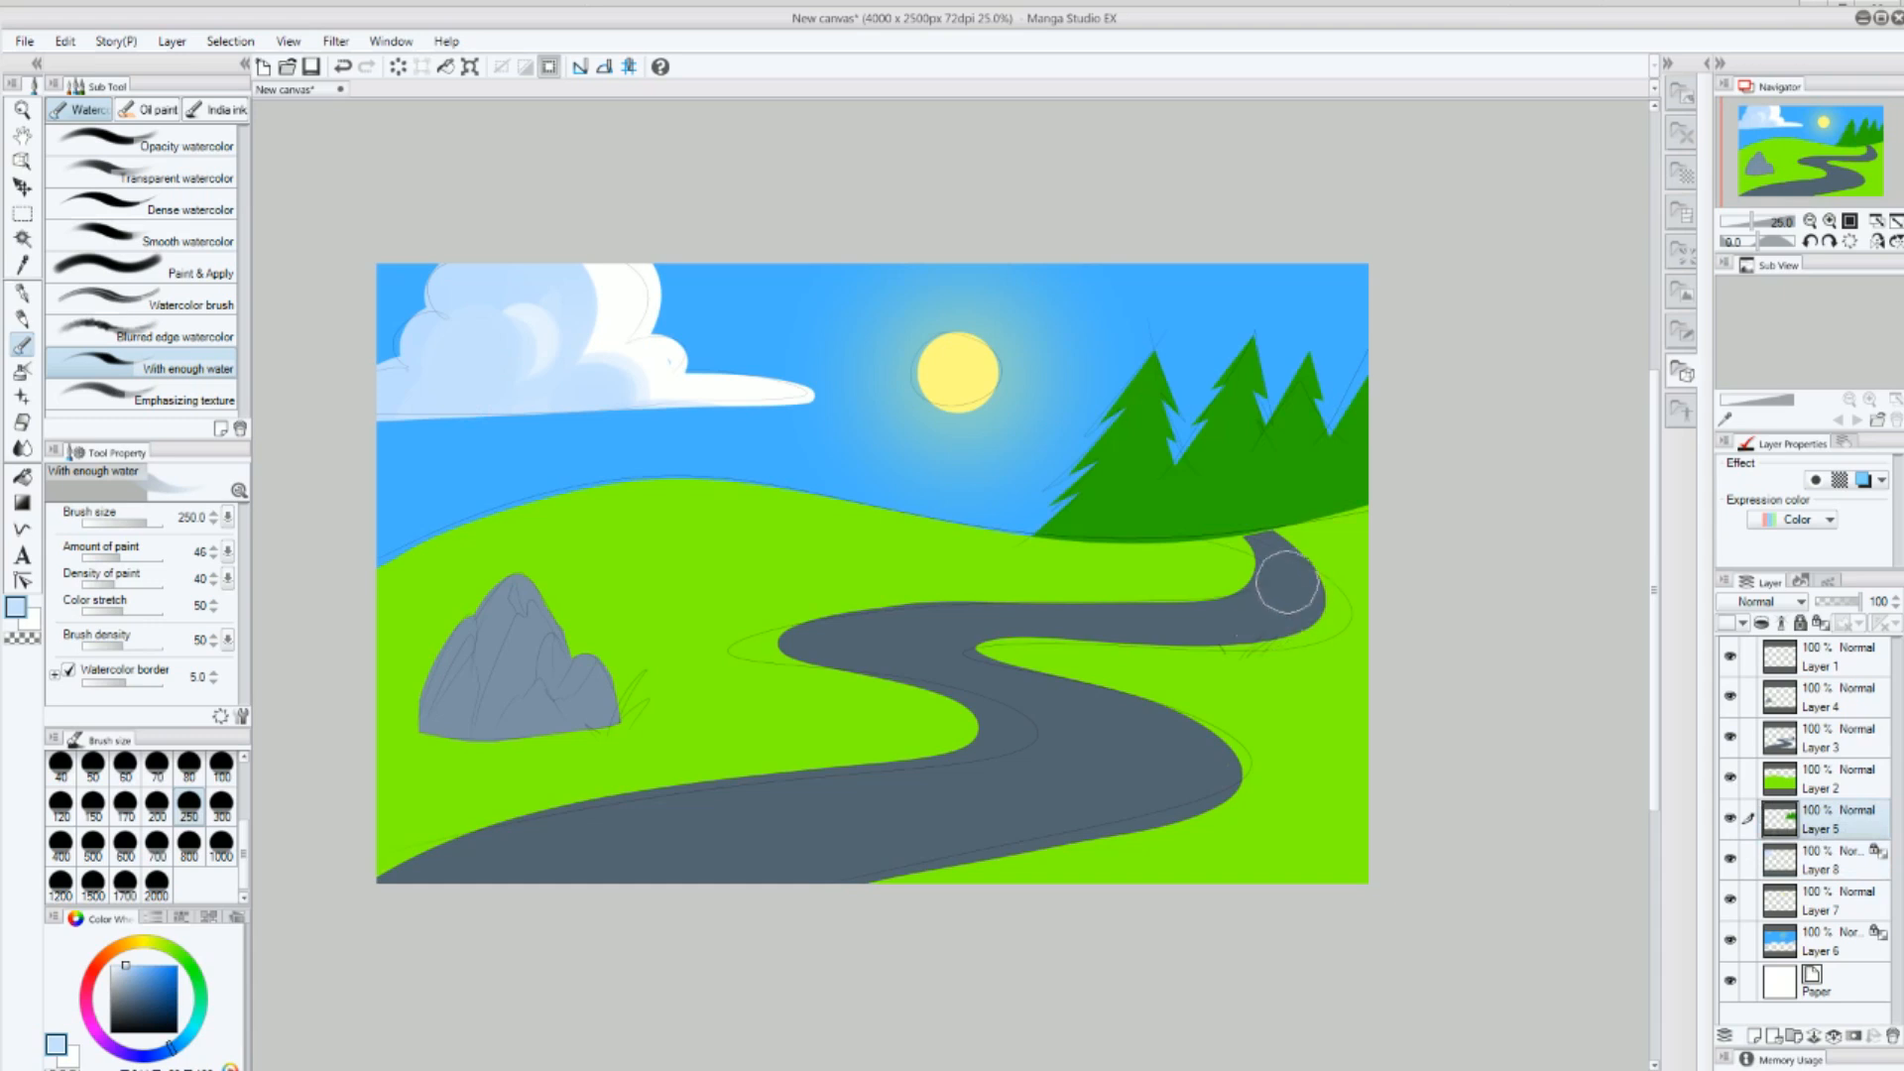
left_click_drag(1268, 707, 1204, 718)
left_click(1080, 491, "alt")
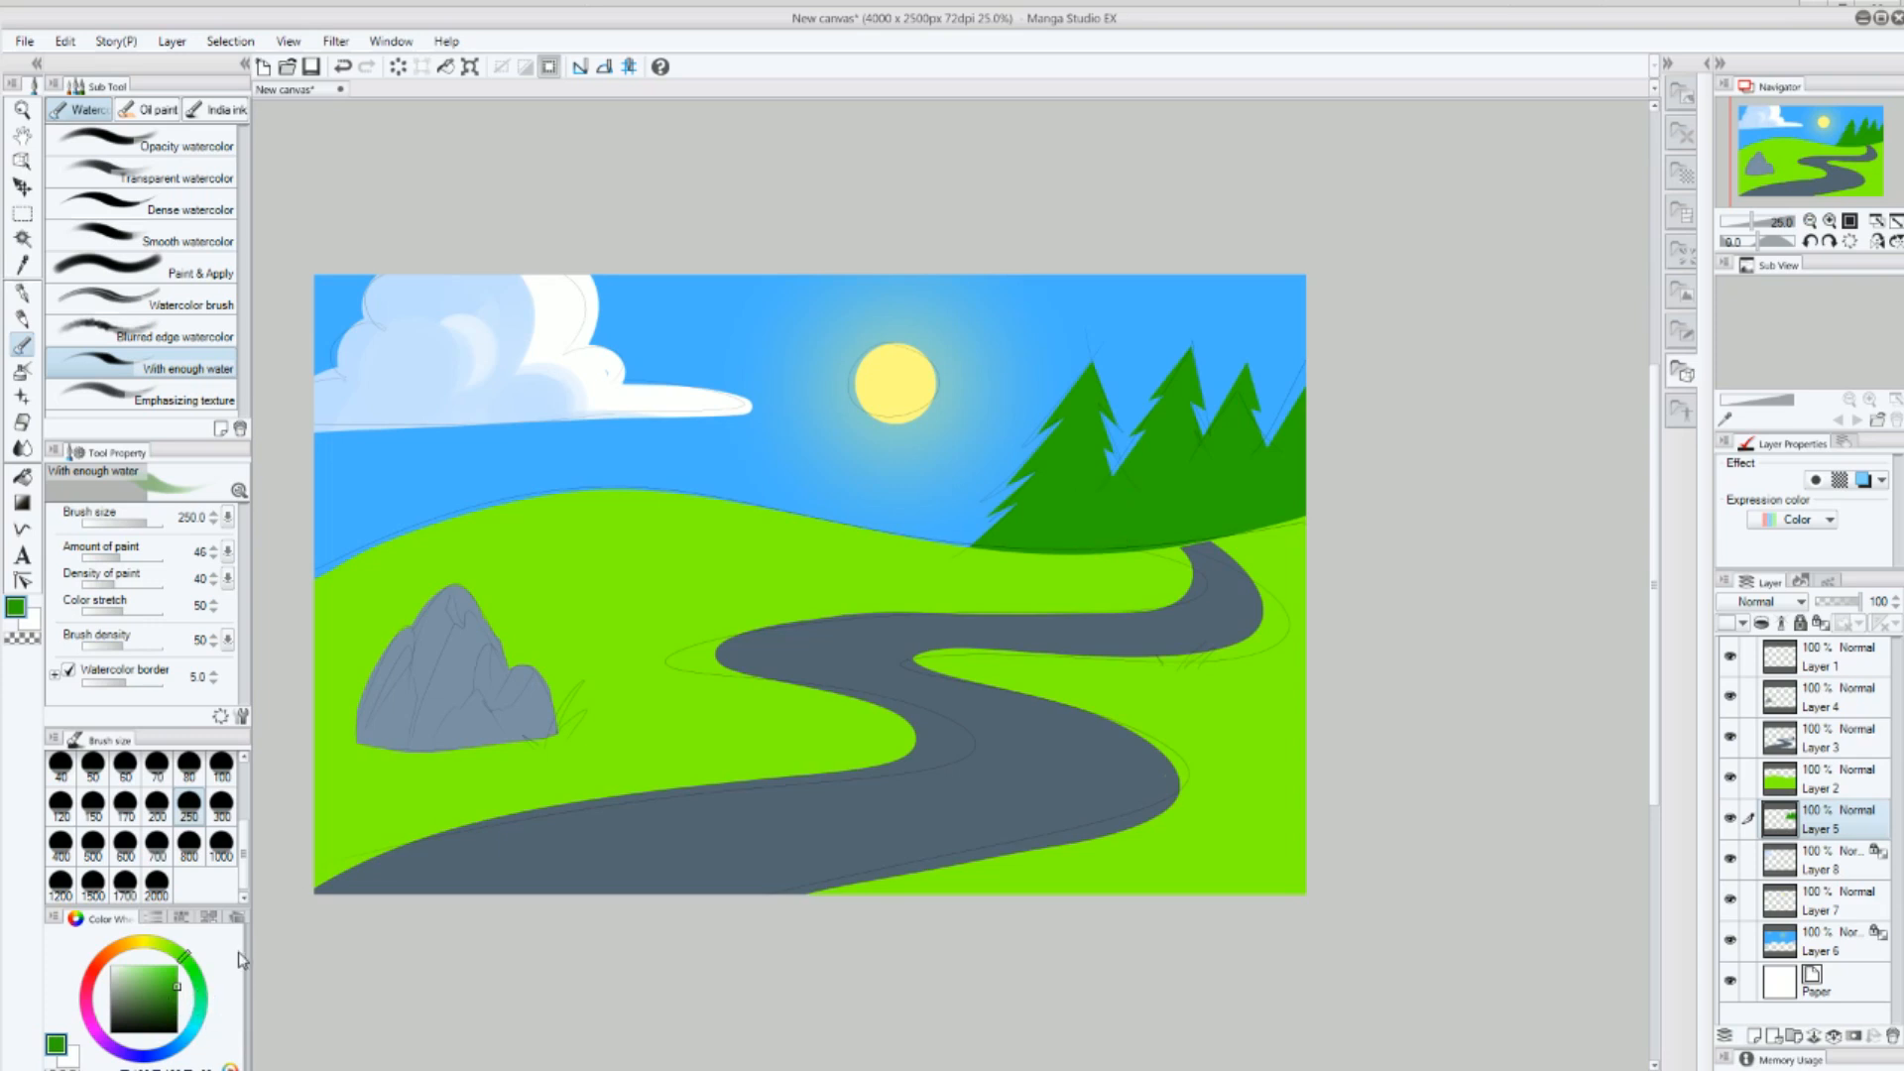
left_click(170, 1010)
left_click(159, 919)
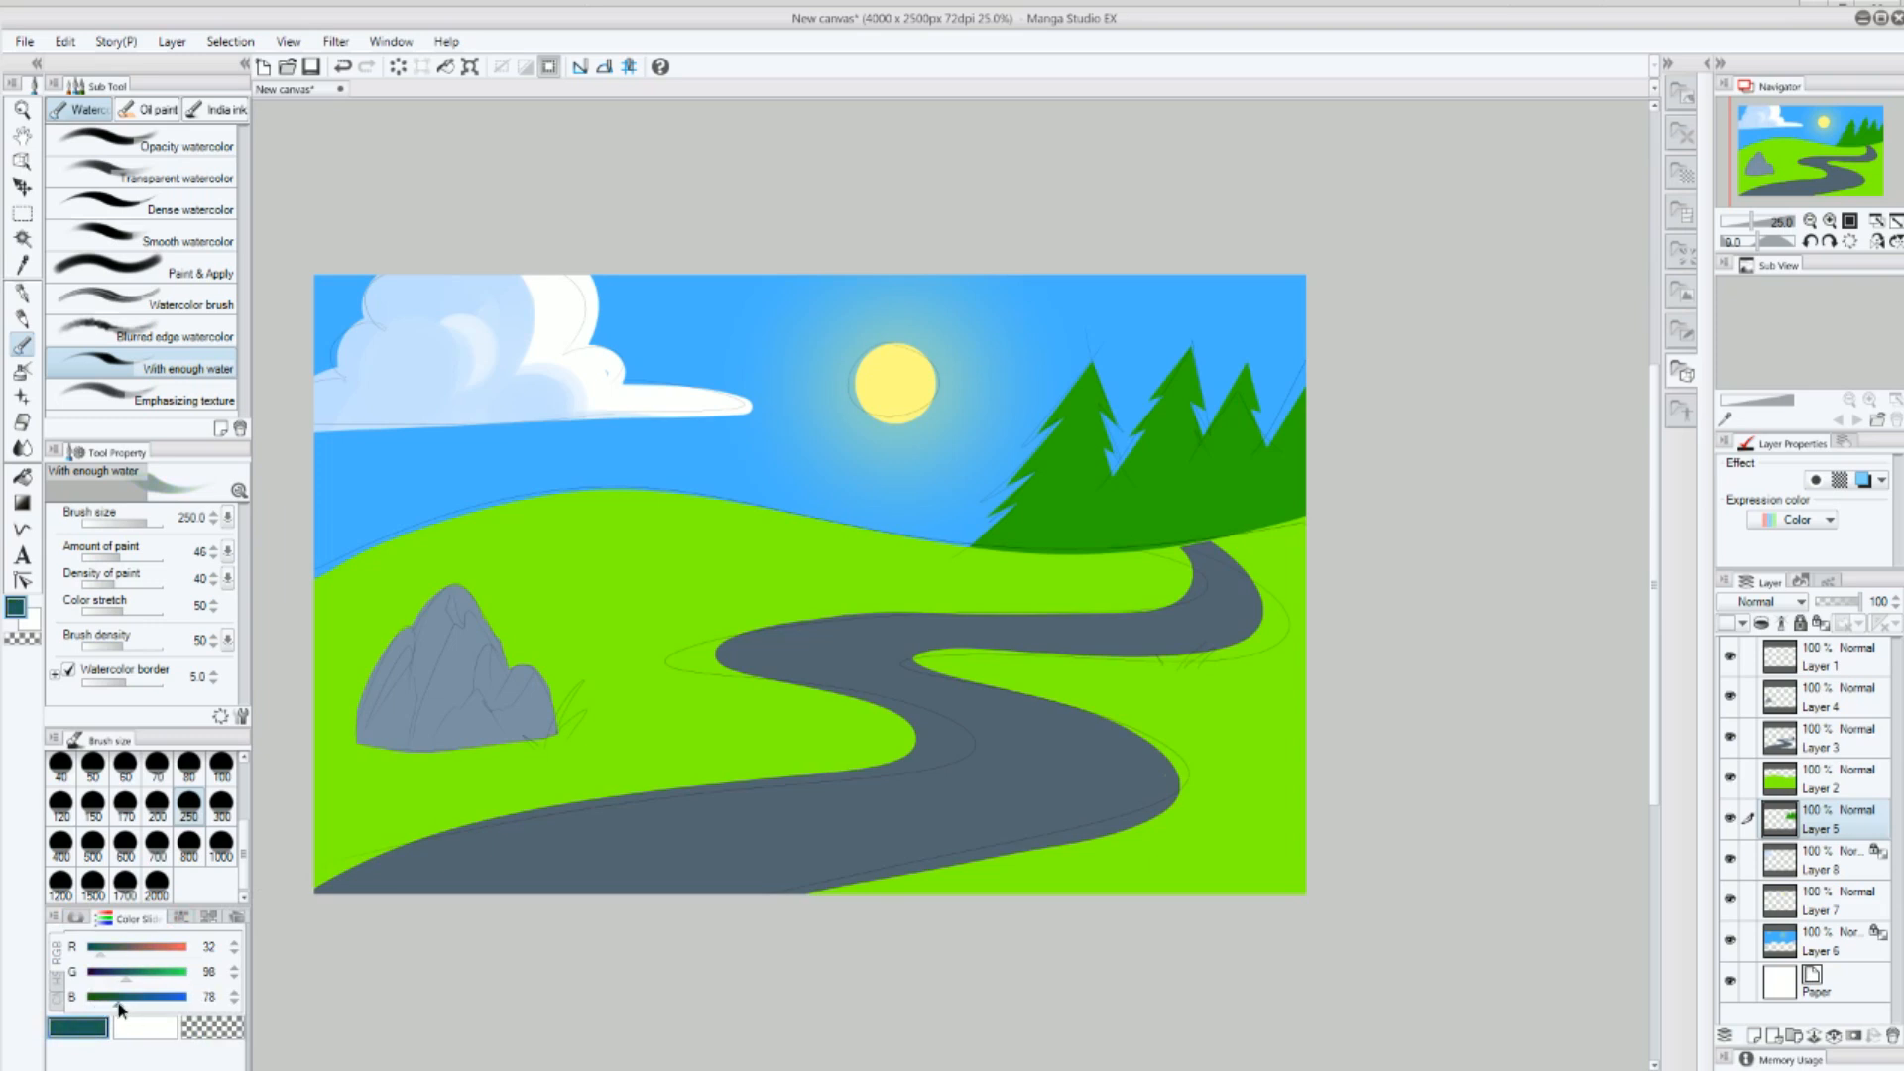
left_click(221, 766)
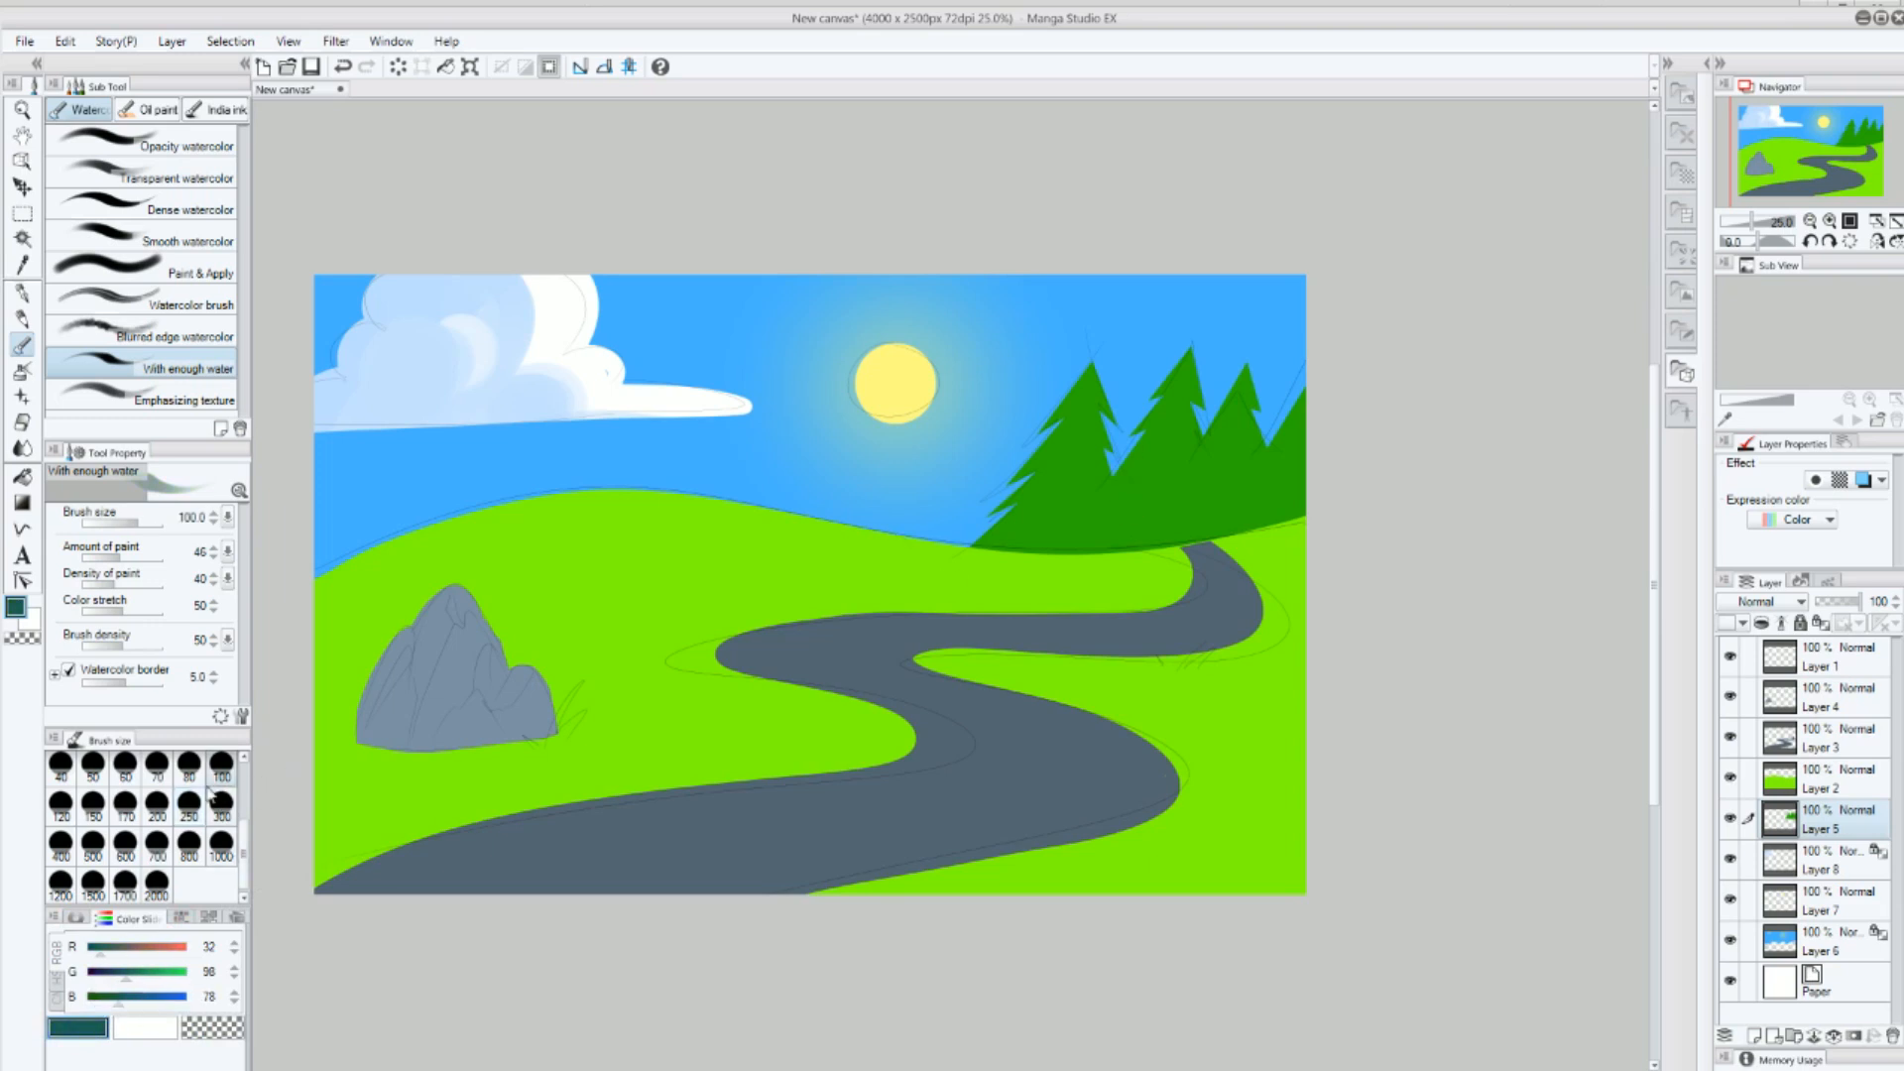
Lock the pine layer's transparent pixels, undoing the dark teal trial strokes on the leftmost pine.
left_click_drag(1101, 363, 1102, 459)
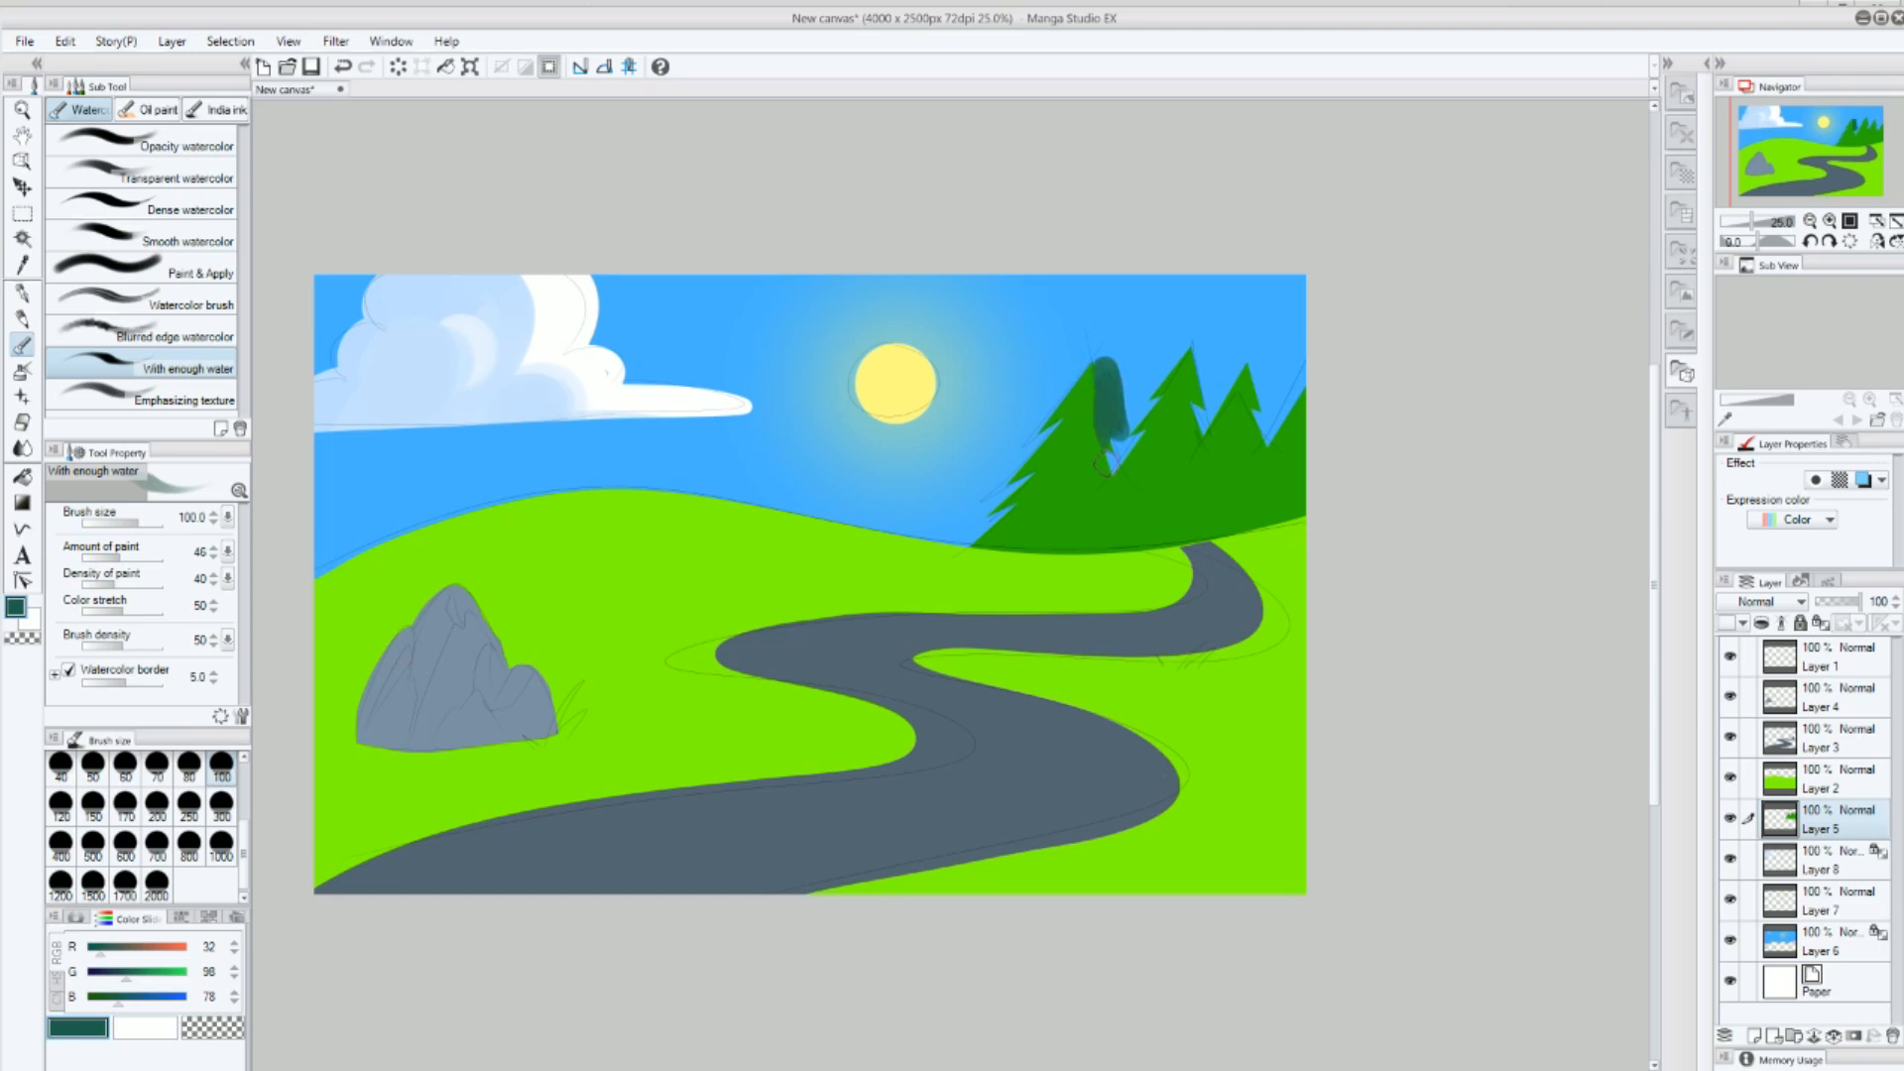
key("ctrl+z")
left_click(1786, 623)
left_click_drag(1104, 399, 1089, 546)
key("ctrl+z")
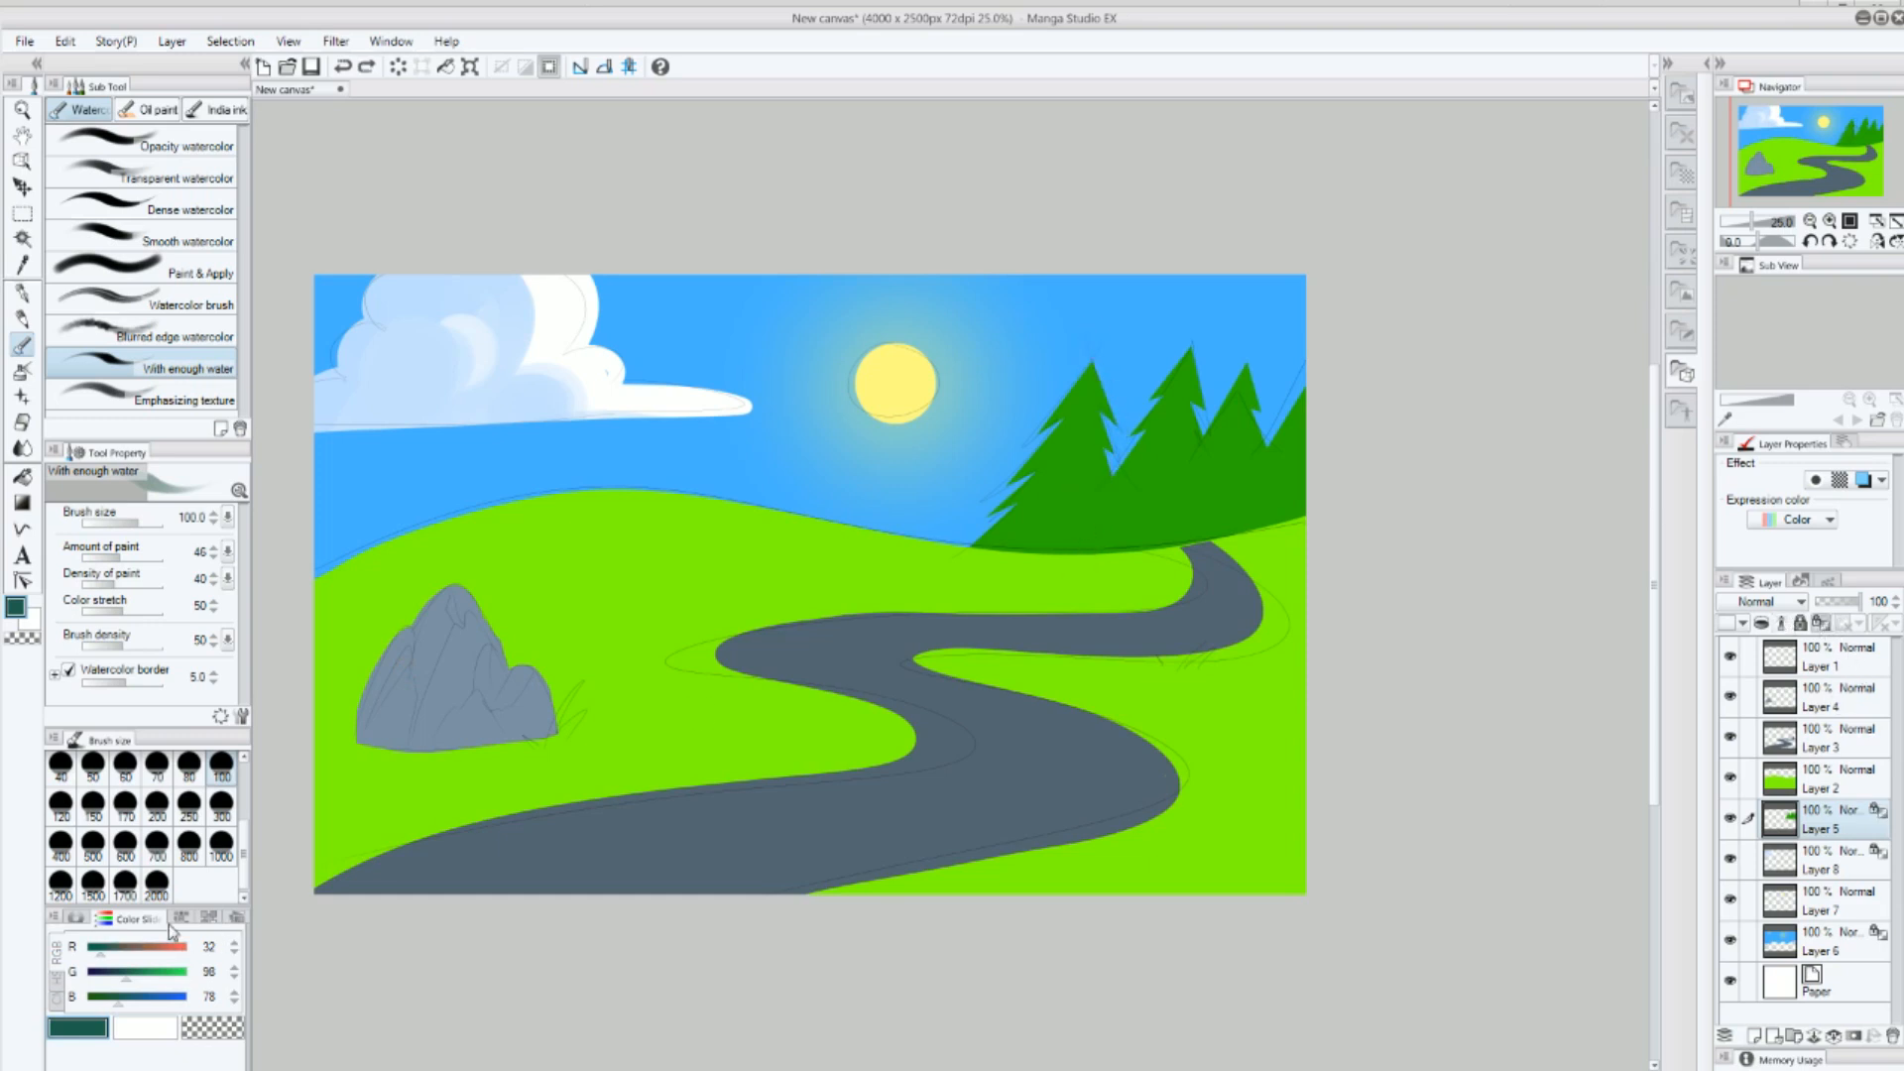
Shade the shadow sides and lower parts of the pines in a brighter teal with the With enough water brush at size 100.
left_click(75, 919)
left_click(163, 989)
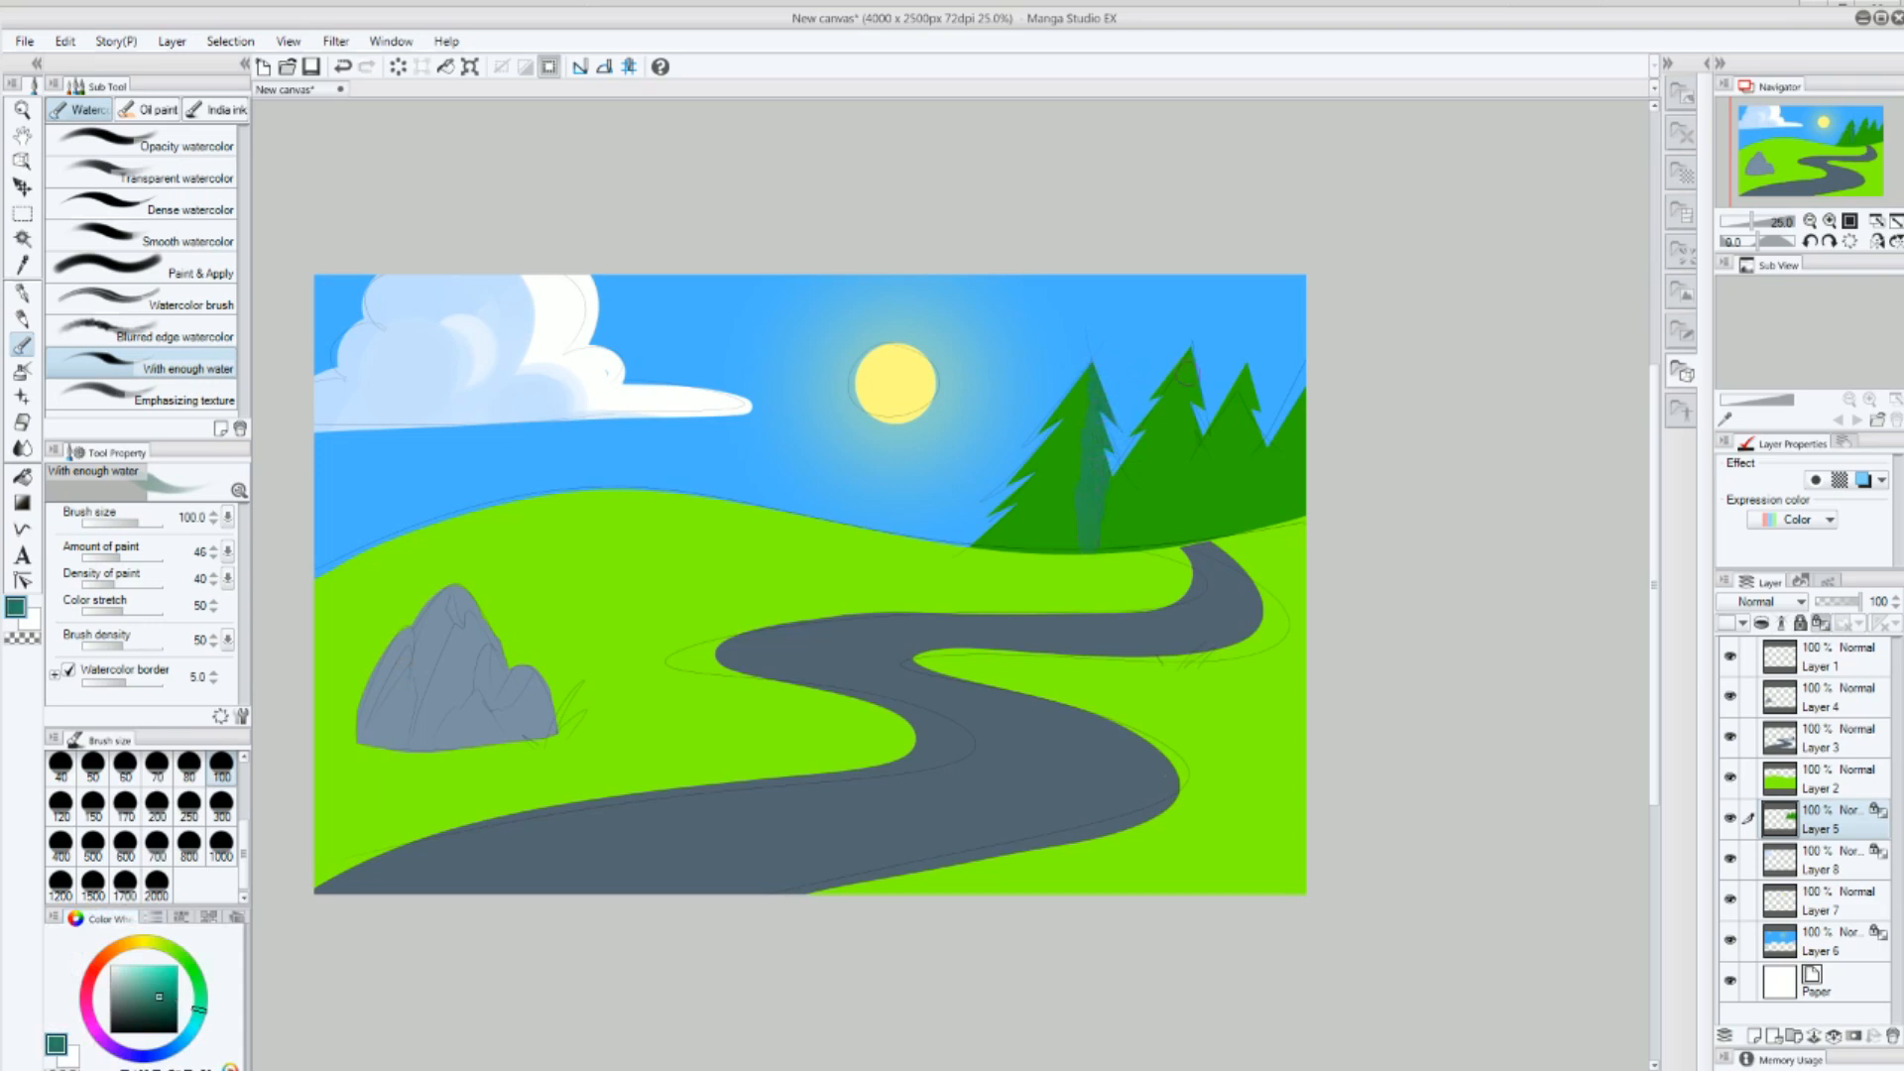
mouse_move(1191, 449)
left_mouse_down()
mouse_move(1184, 545)
mouse_move(1148, 505)
mouse_move(1136, 536)
mouse_move(1103, 500)
left_mouse_up()
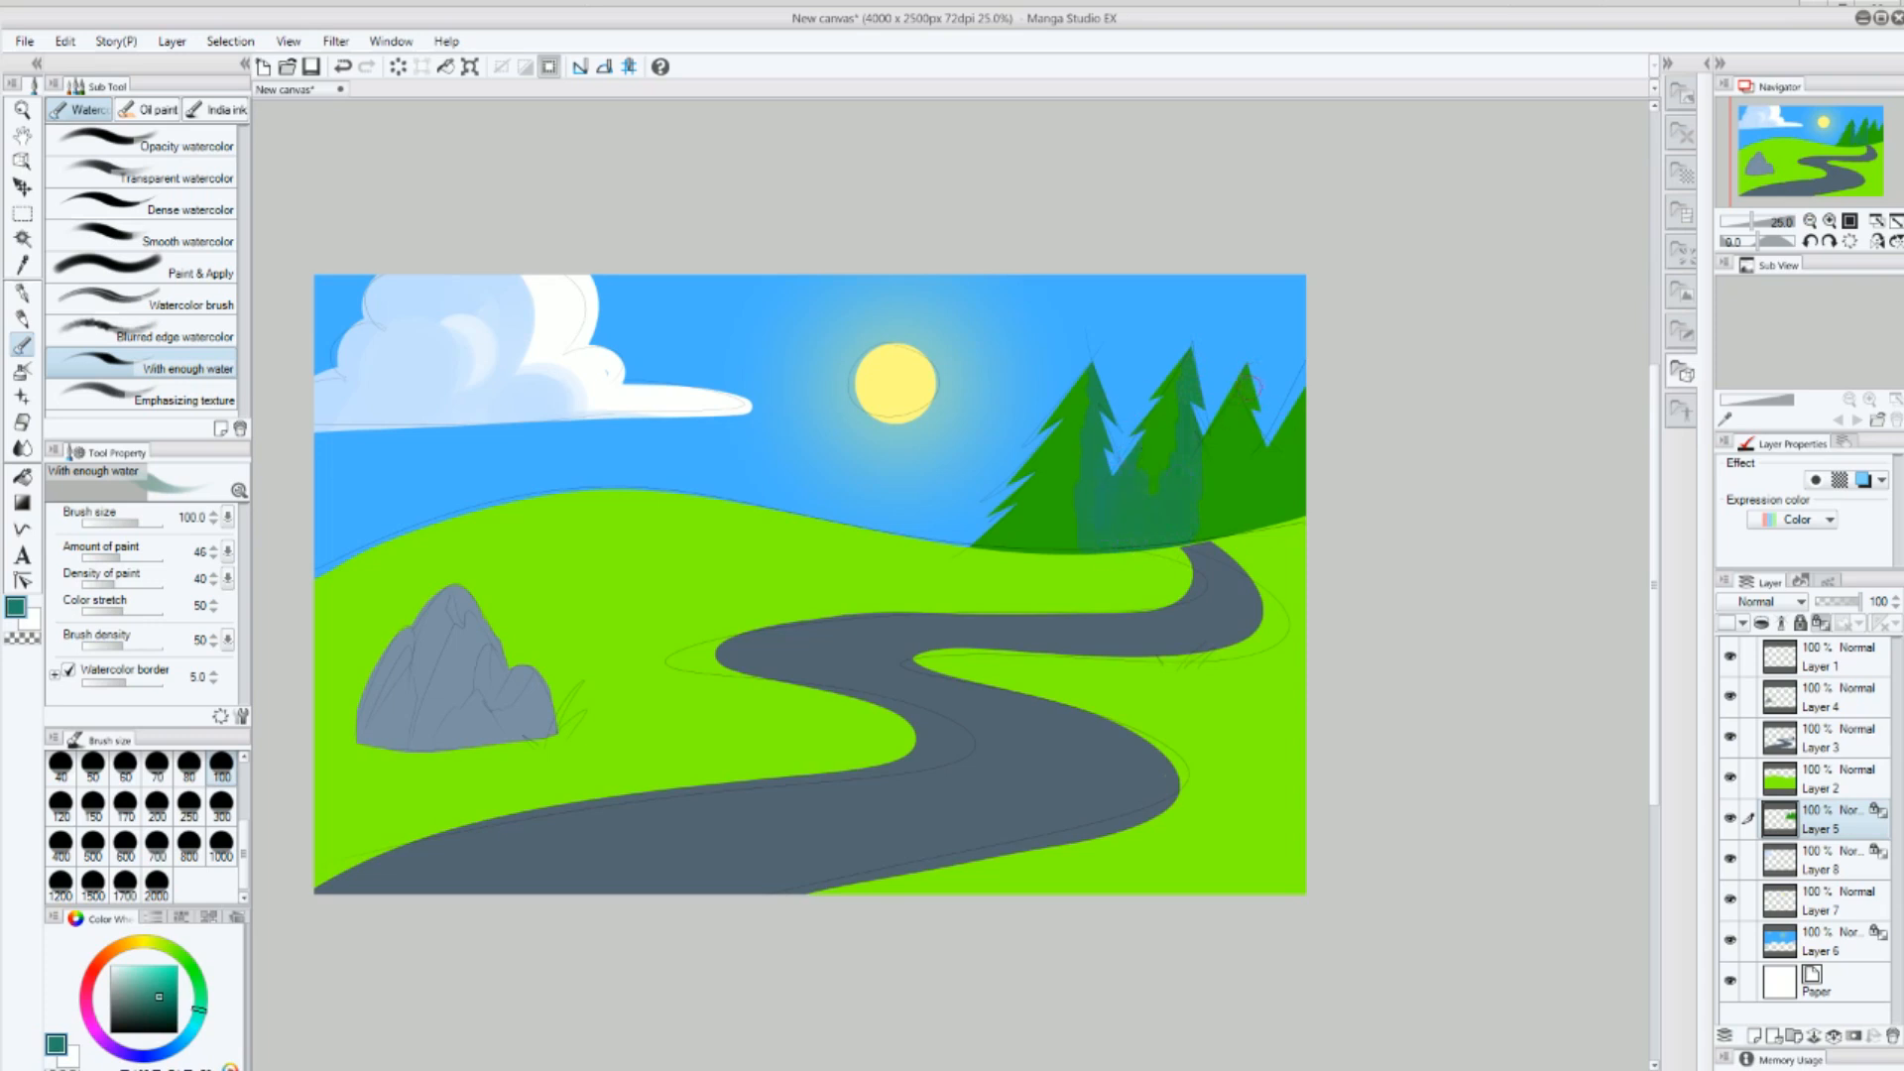
left_click_drag(1264, 429, 1247, 536)
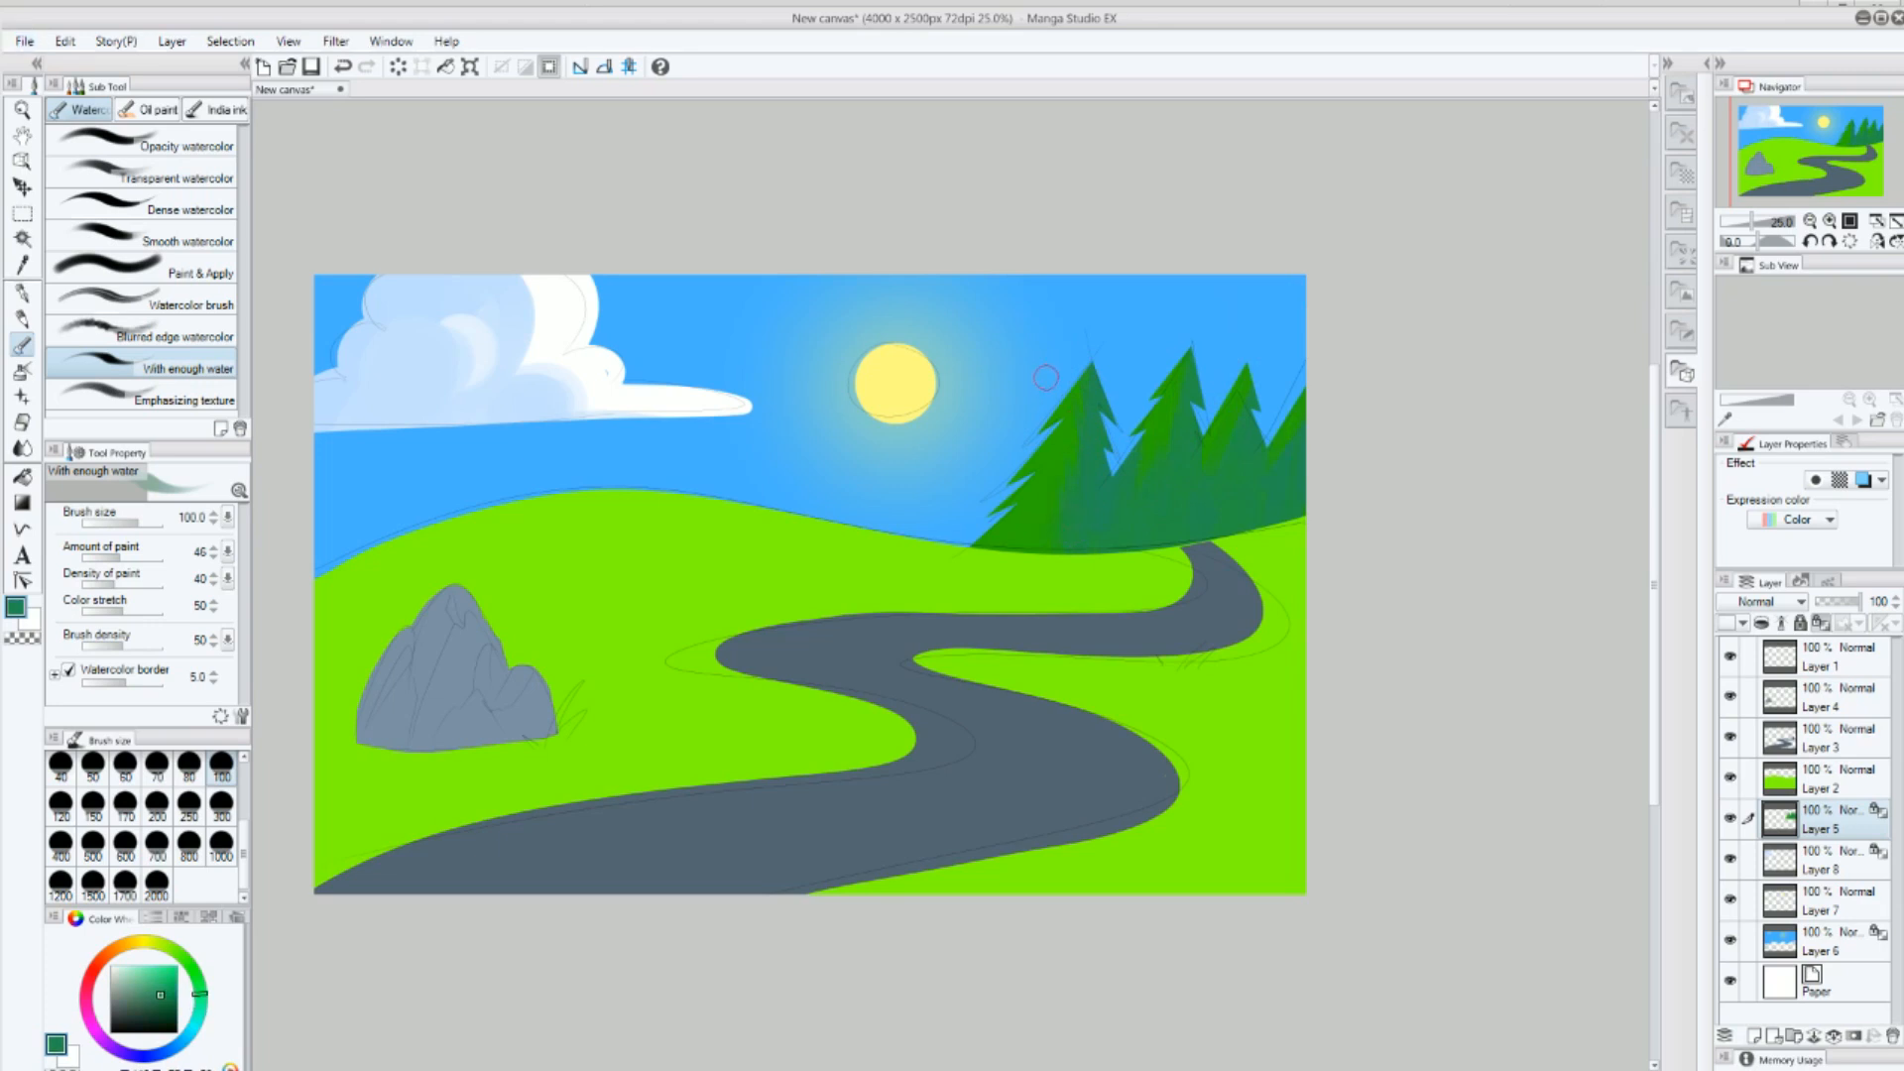
Lock the hill layer's transparent pixels and mix a muted green (R 106, G 161, B 71) for the G-pen at size 300.
left_click(1849, 787)
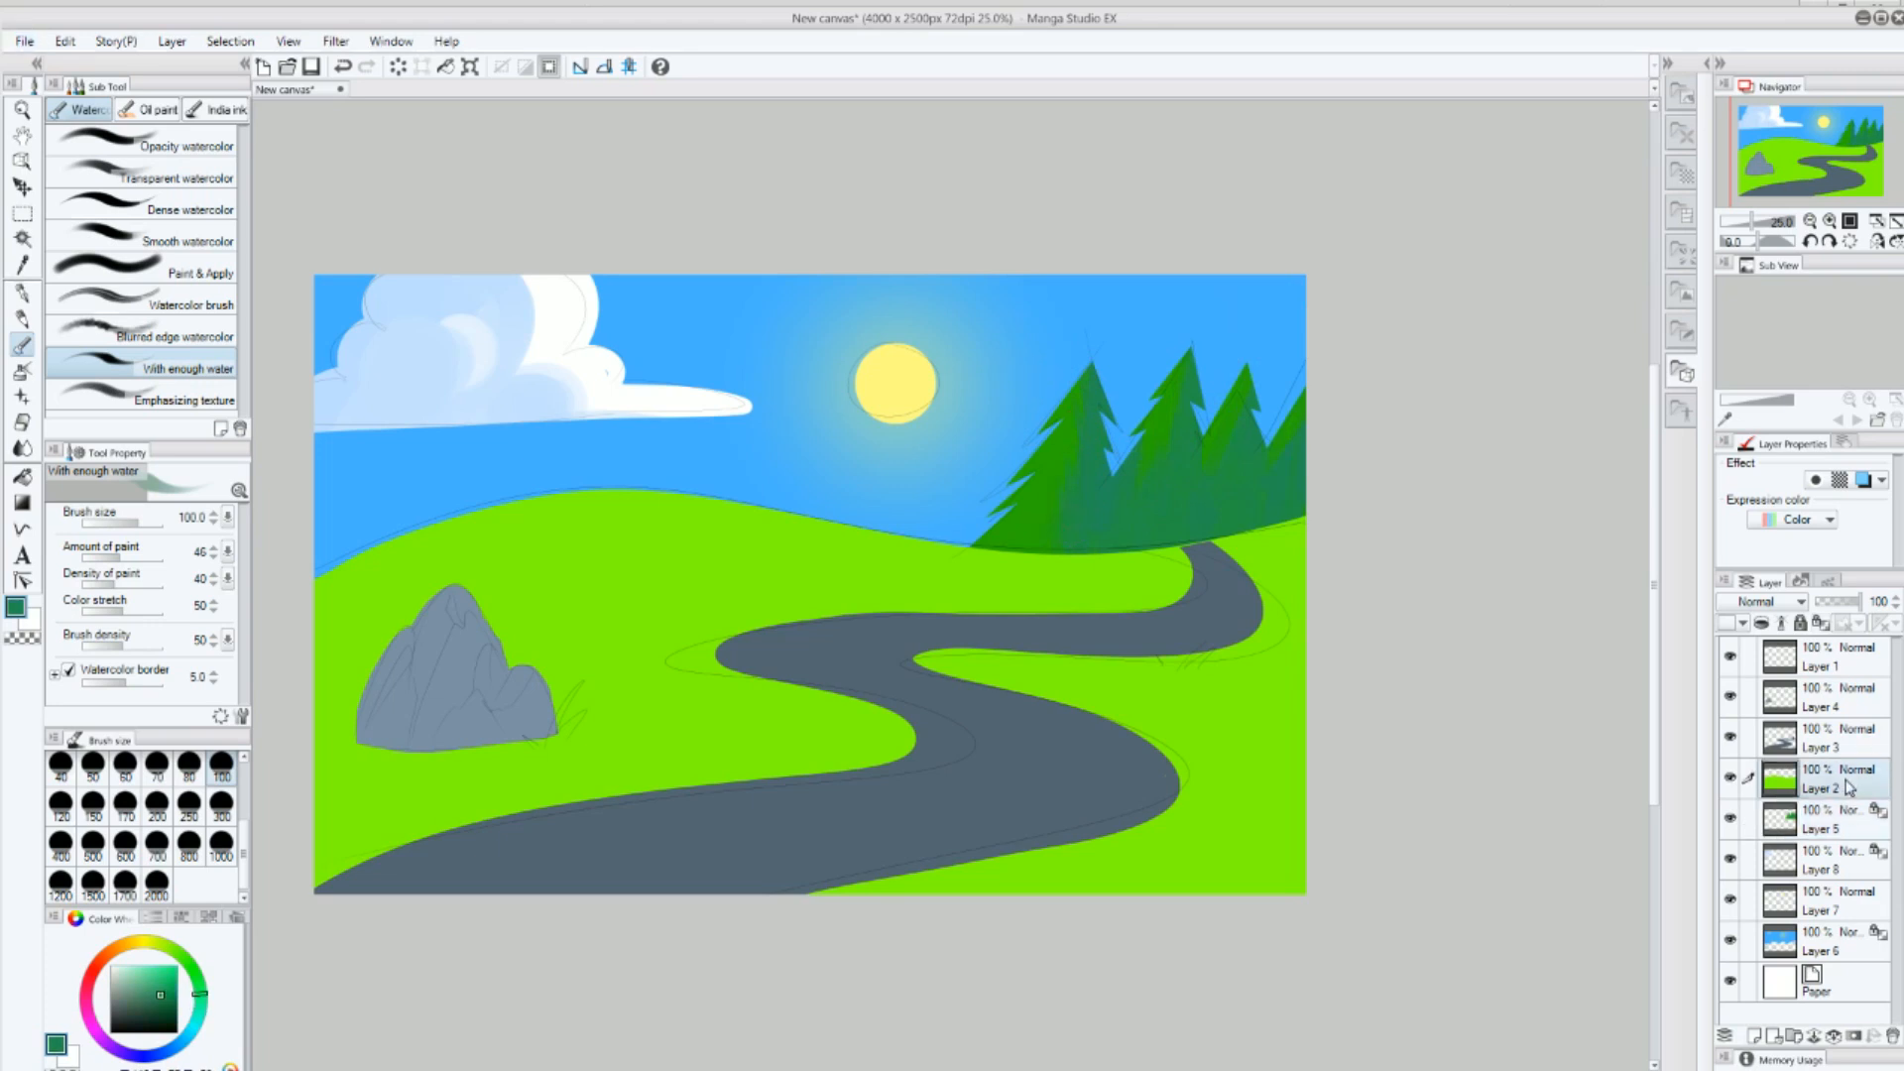
left_click(1822, 622)
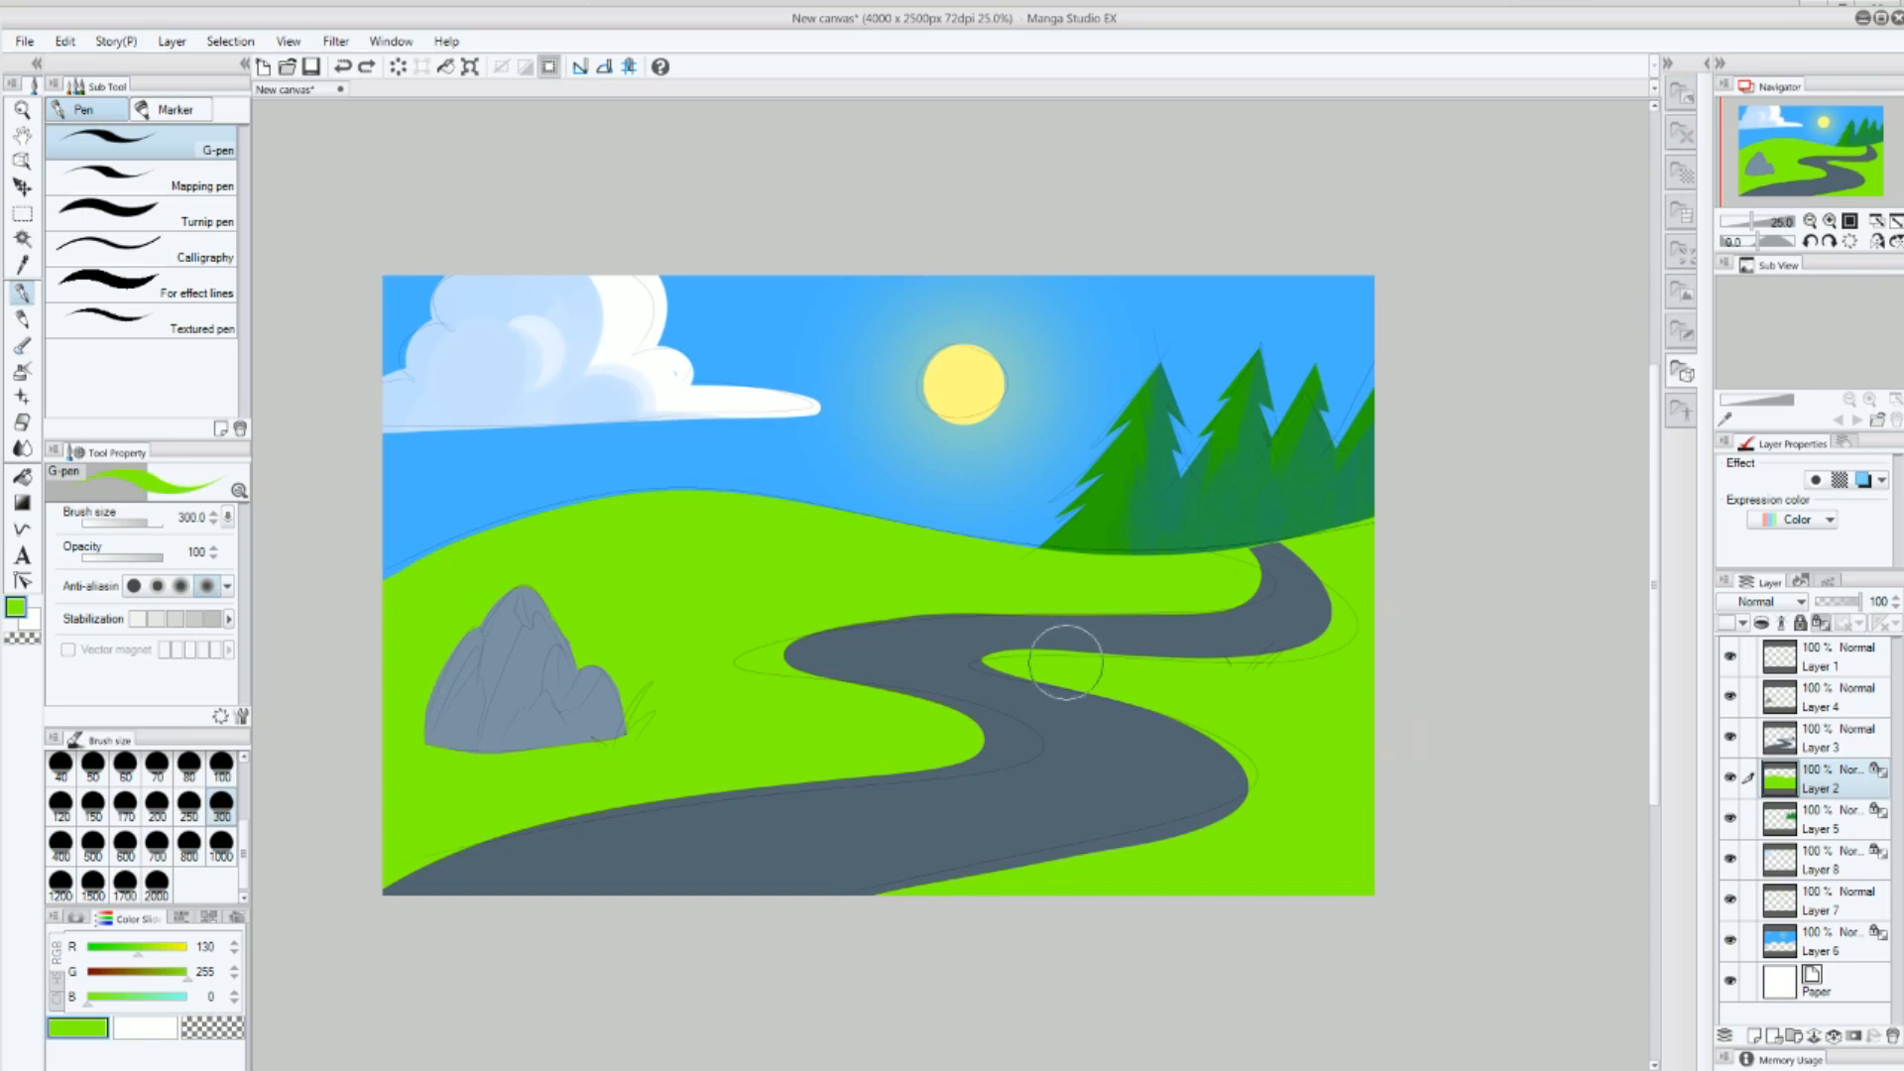
left_click(76, 919)
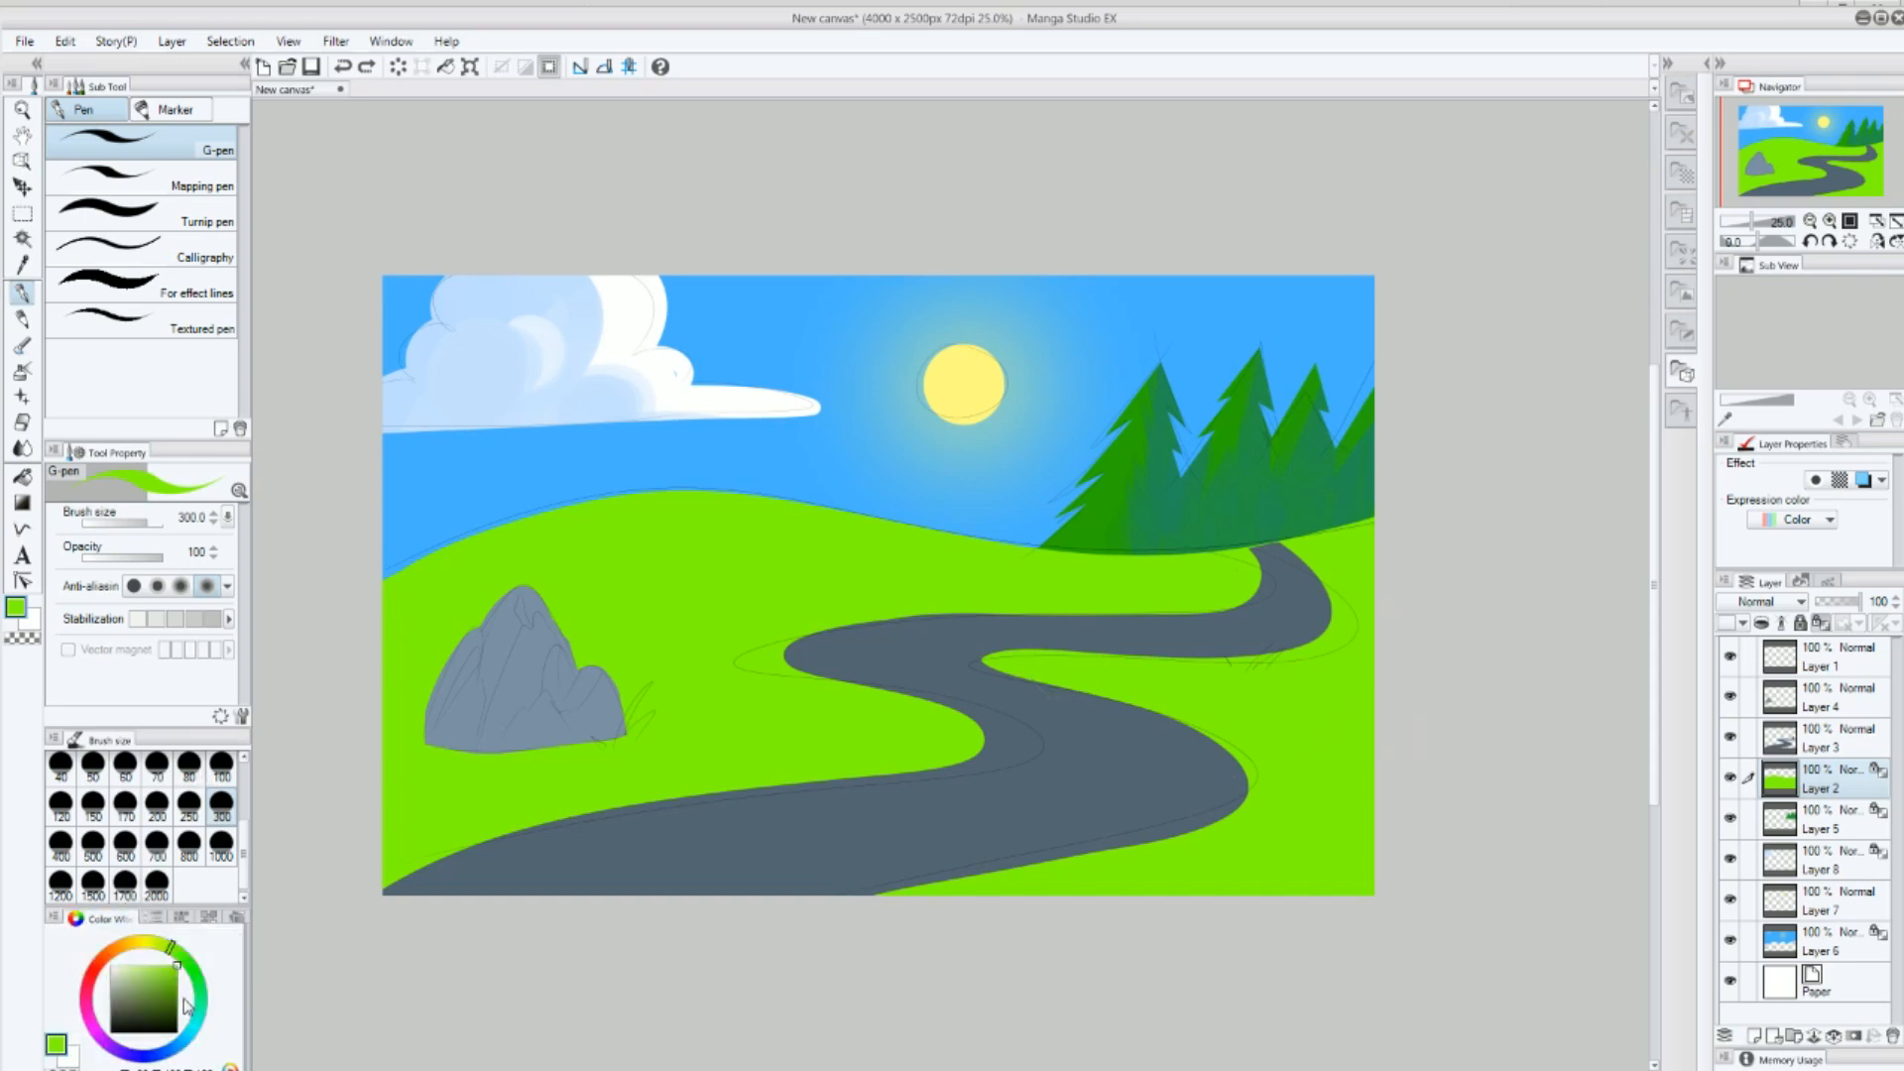
left_click(175, 995)
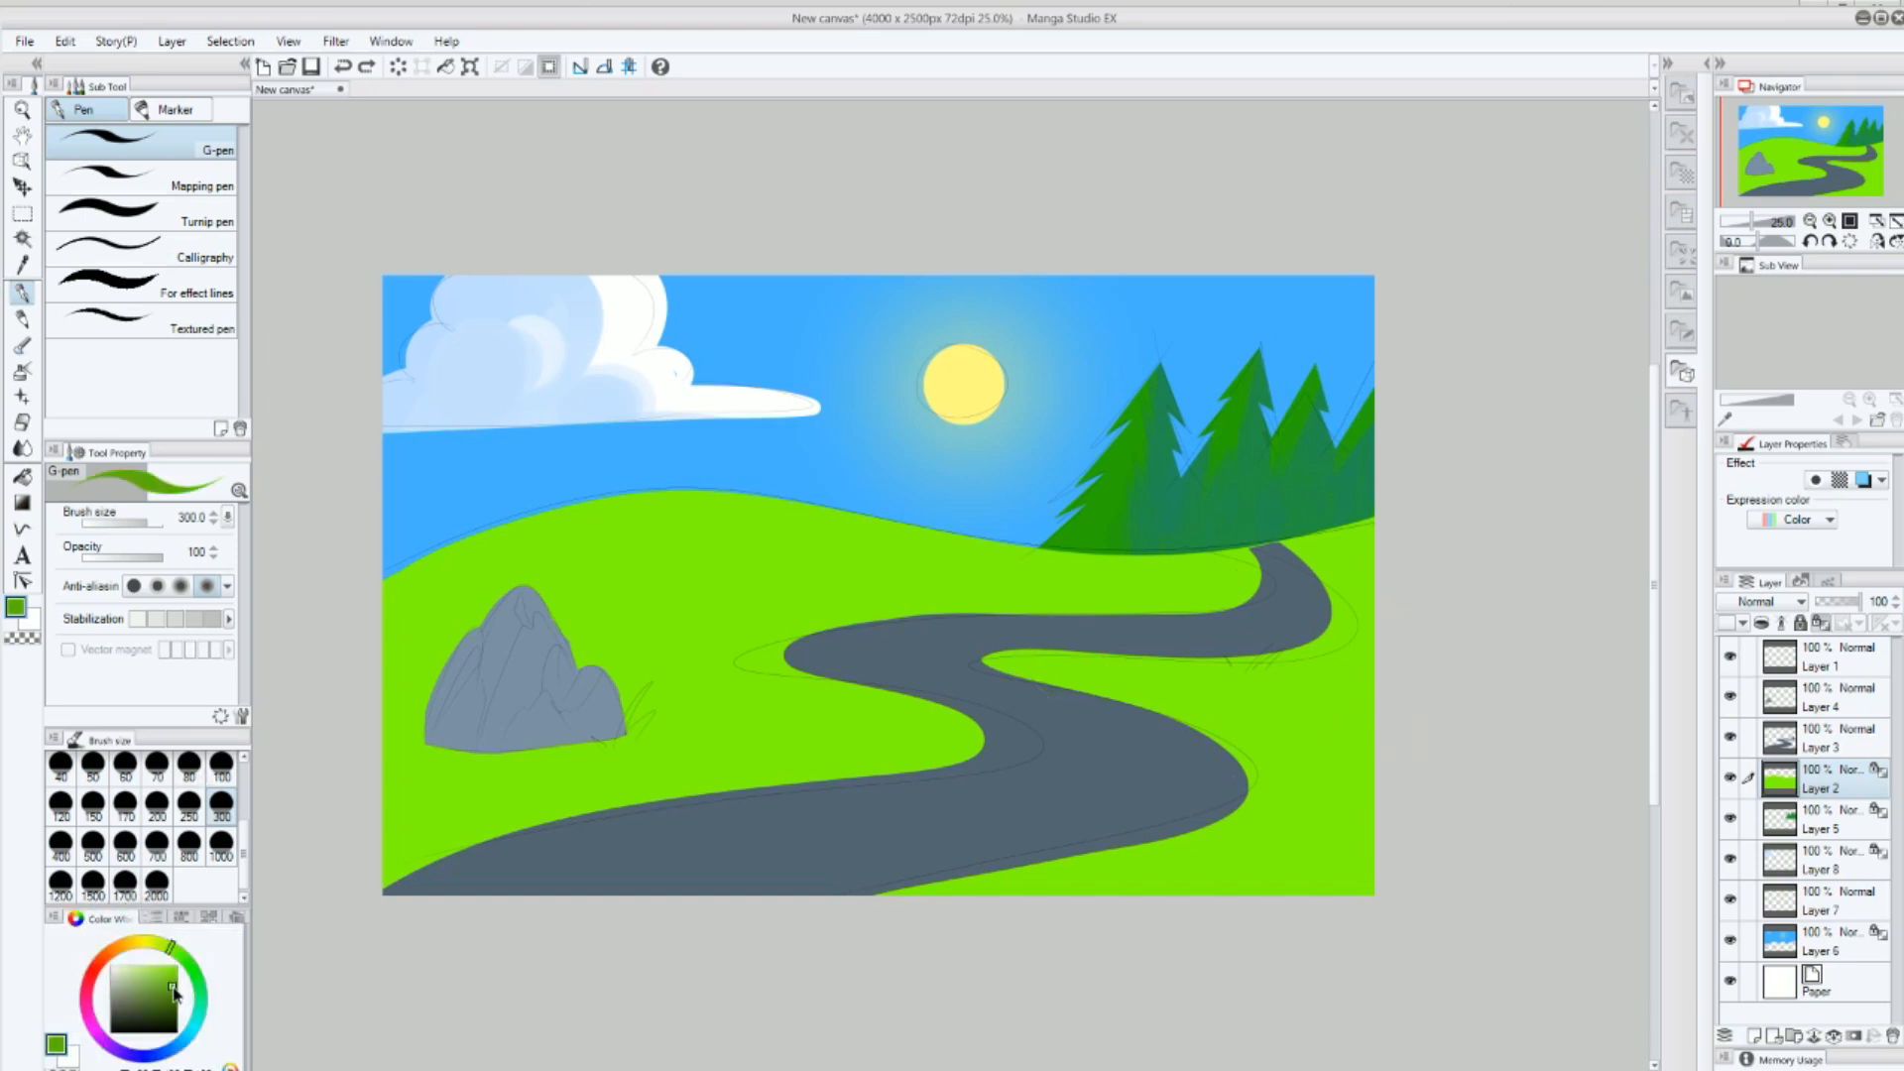
left_click(152, 919)
left_click_drag(117, 1007, 130, 956)
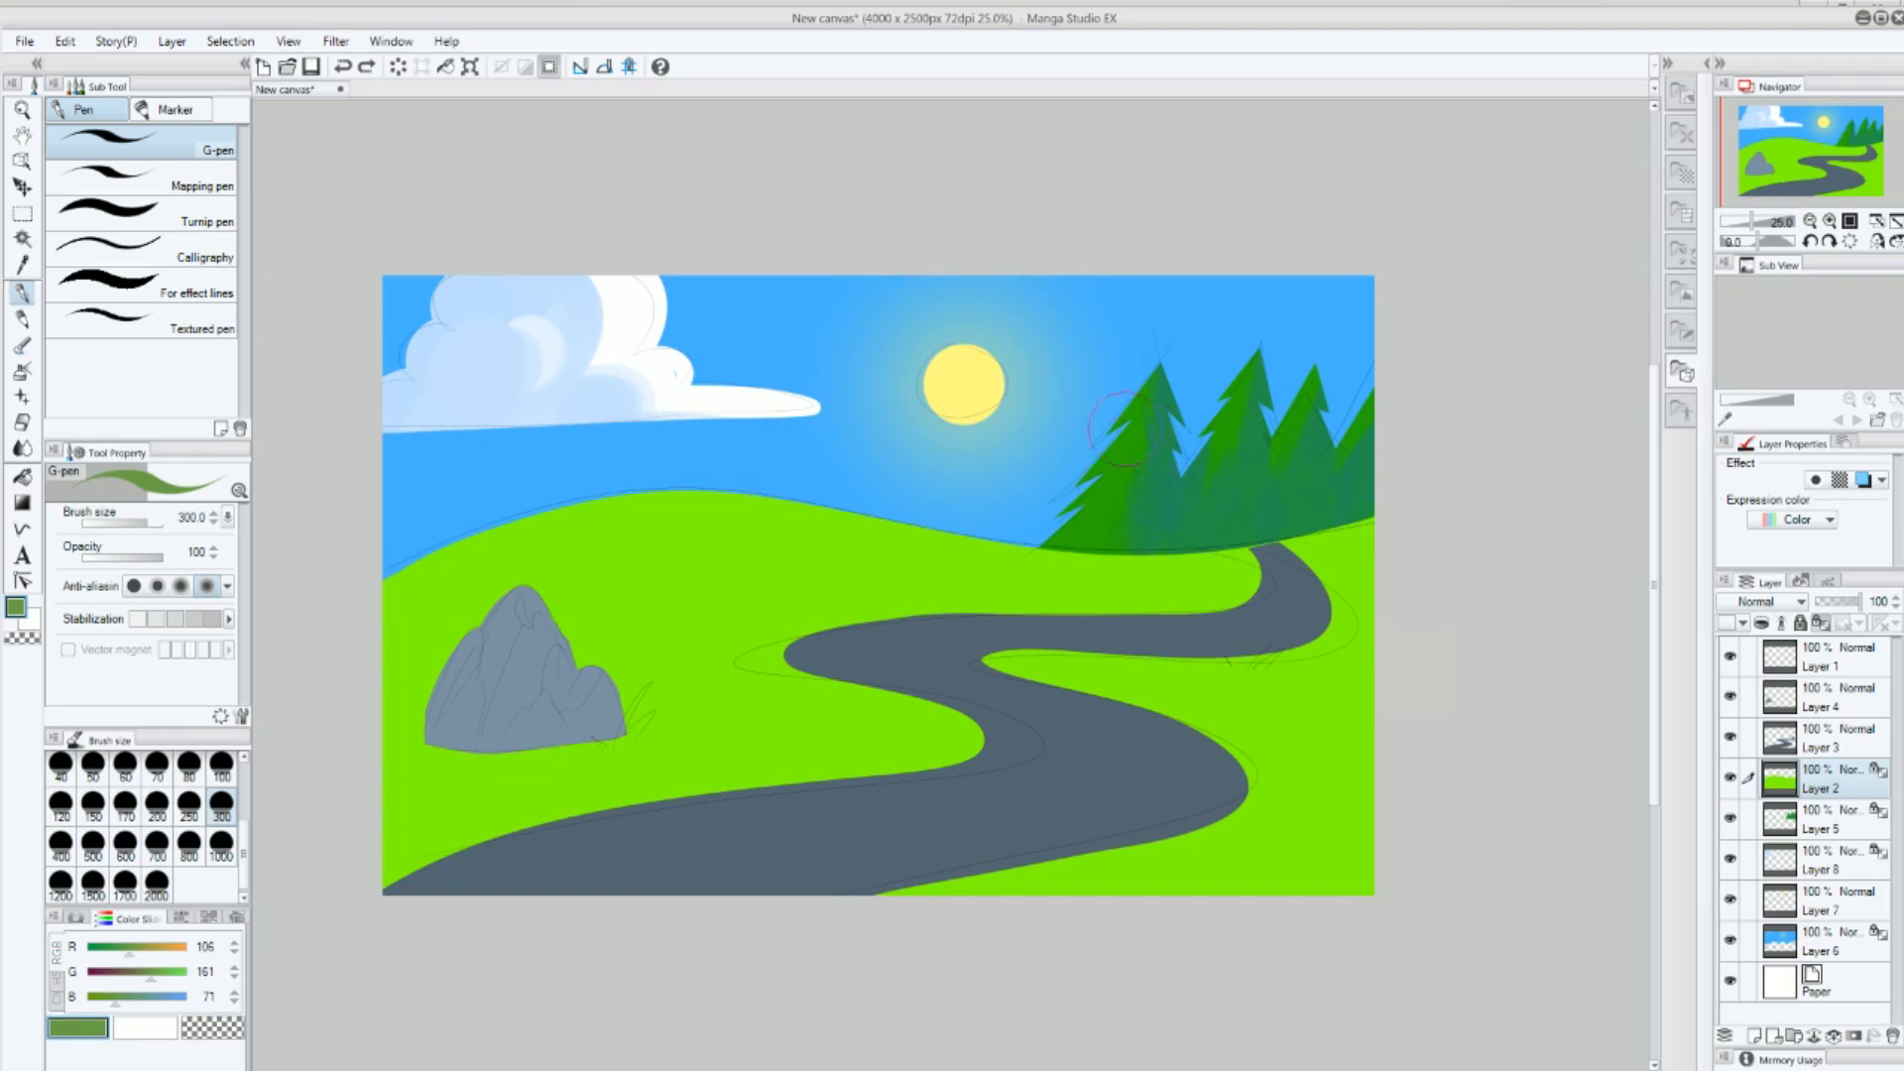
Try shading the grass beneath the pines in muted green with the G-pen, setting the color's blue value to 81.
left_click_drag(1083, 503, 1428, 615)
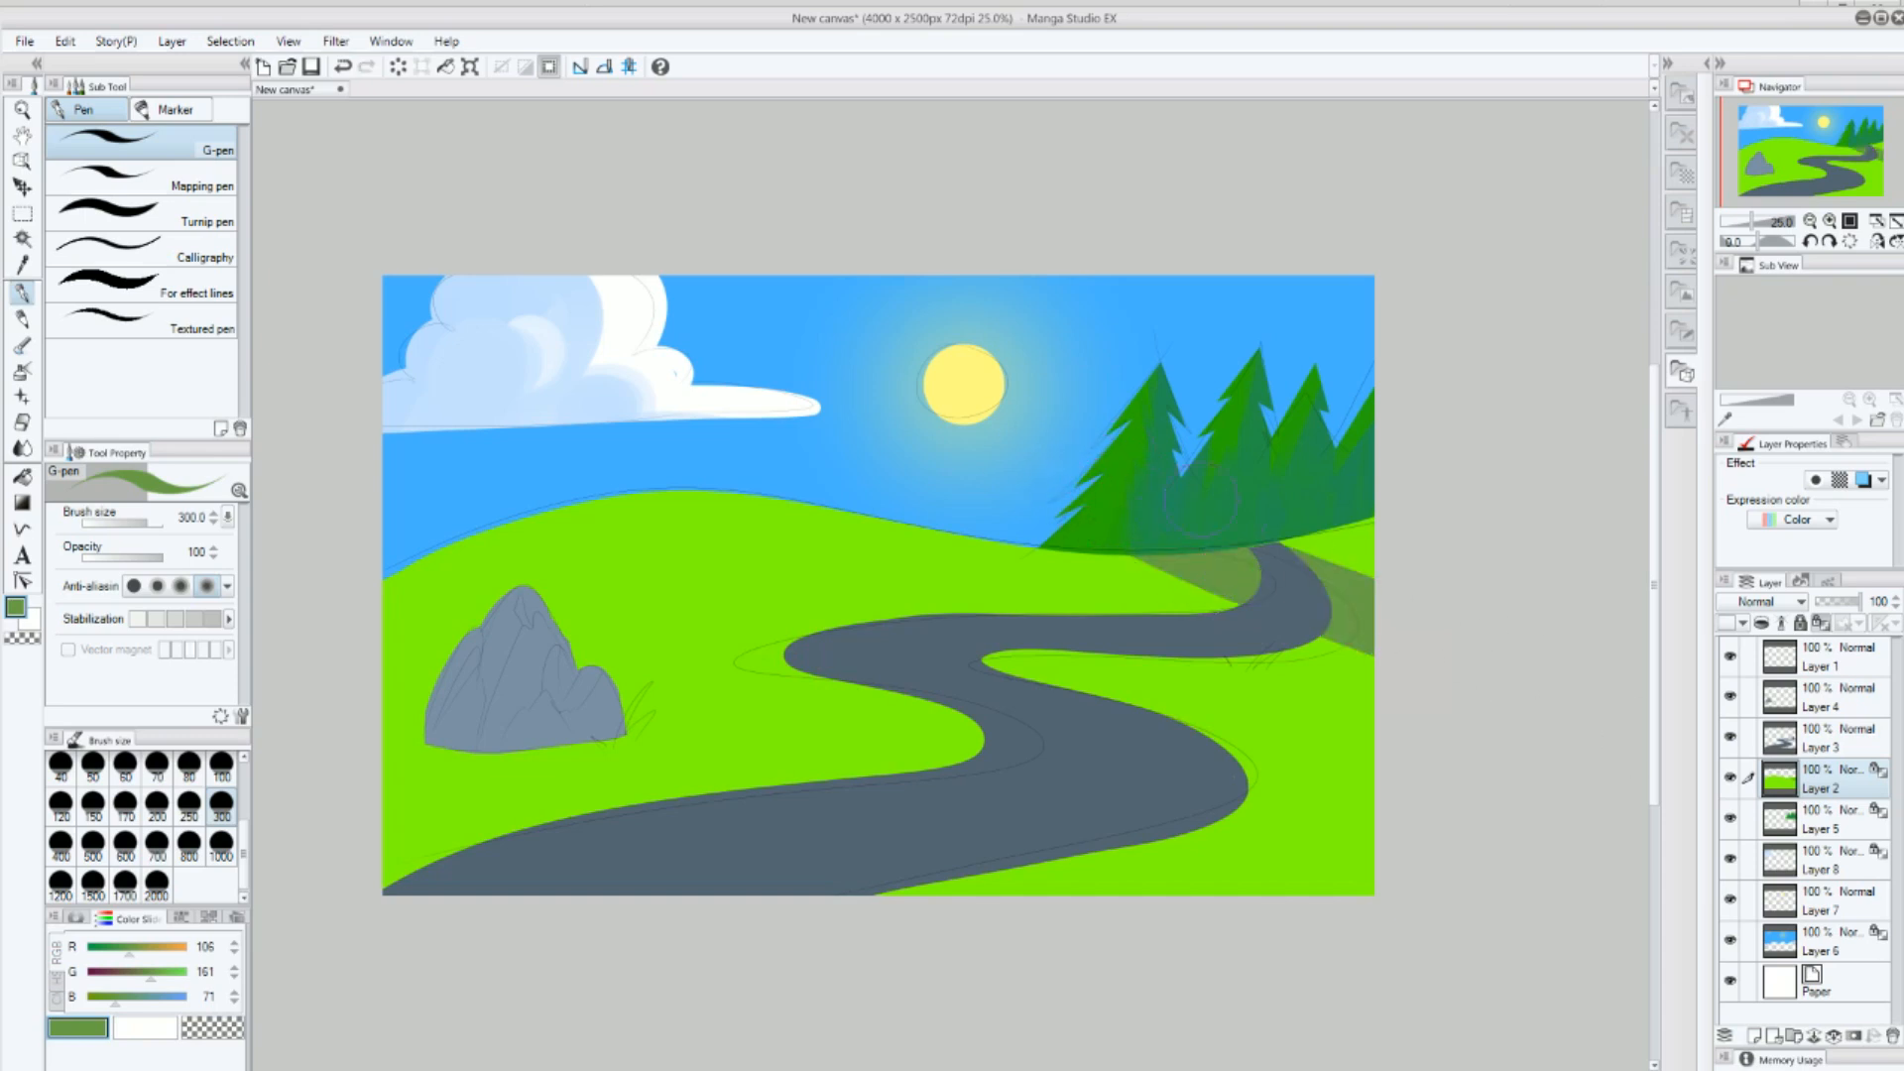
key("ctrl+z")
left_click_drag(114, 1002, 119, 1003)
left_click_drag(1079, 504, 1488, 640)
left_click_drag(1300, 531, 1419, 565)
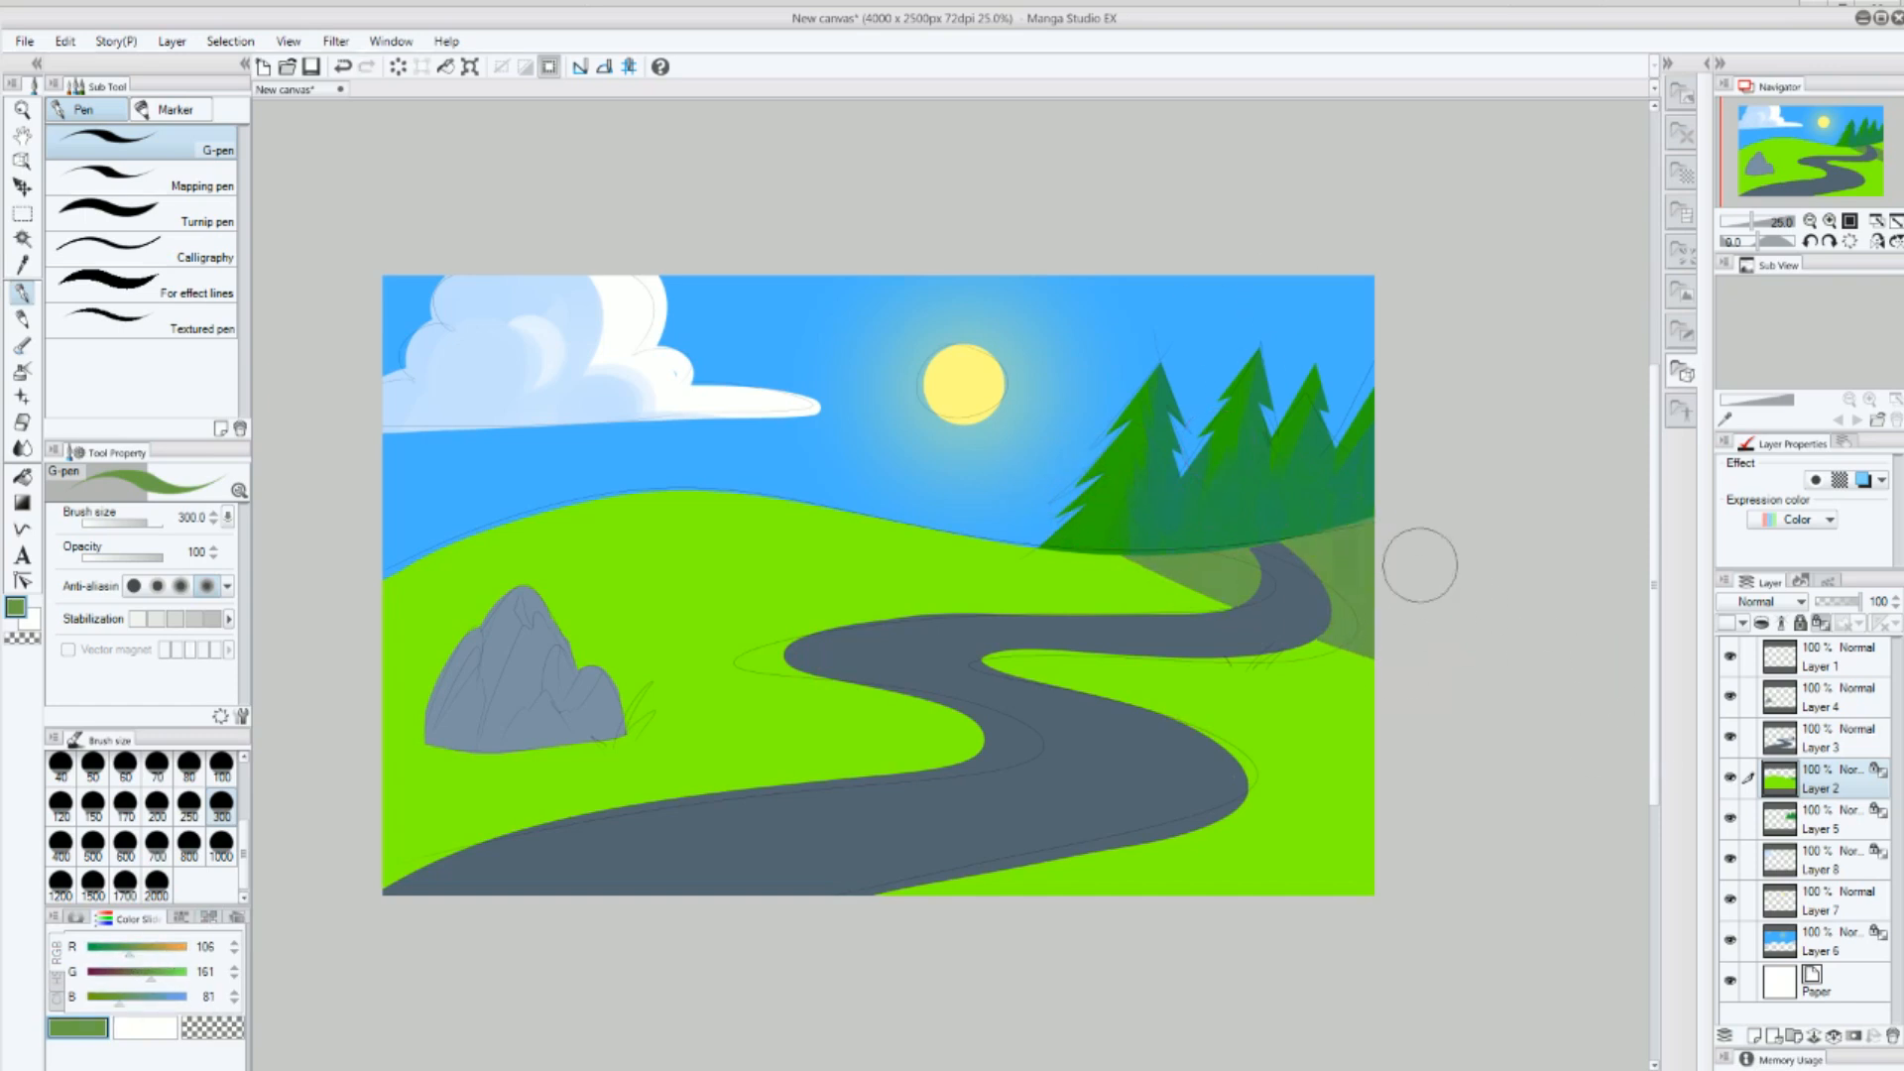
Set the color's blue value to 114, lighten it, and paint grass shadows beneath the pines and around the rock and road.
left_click_drag(119, 996, 132, 996)
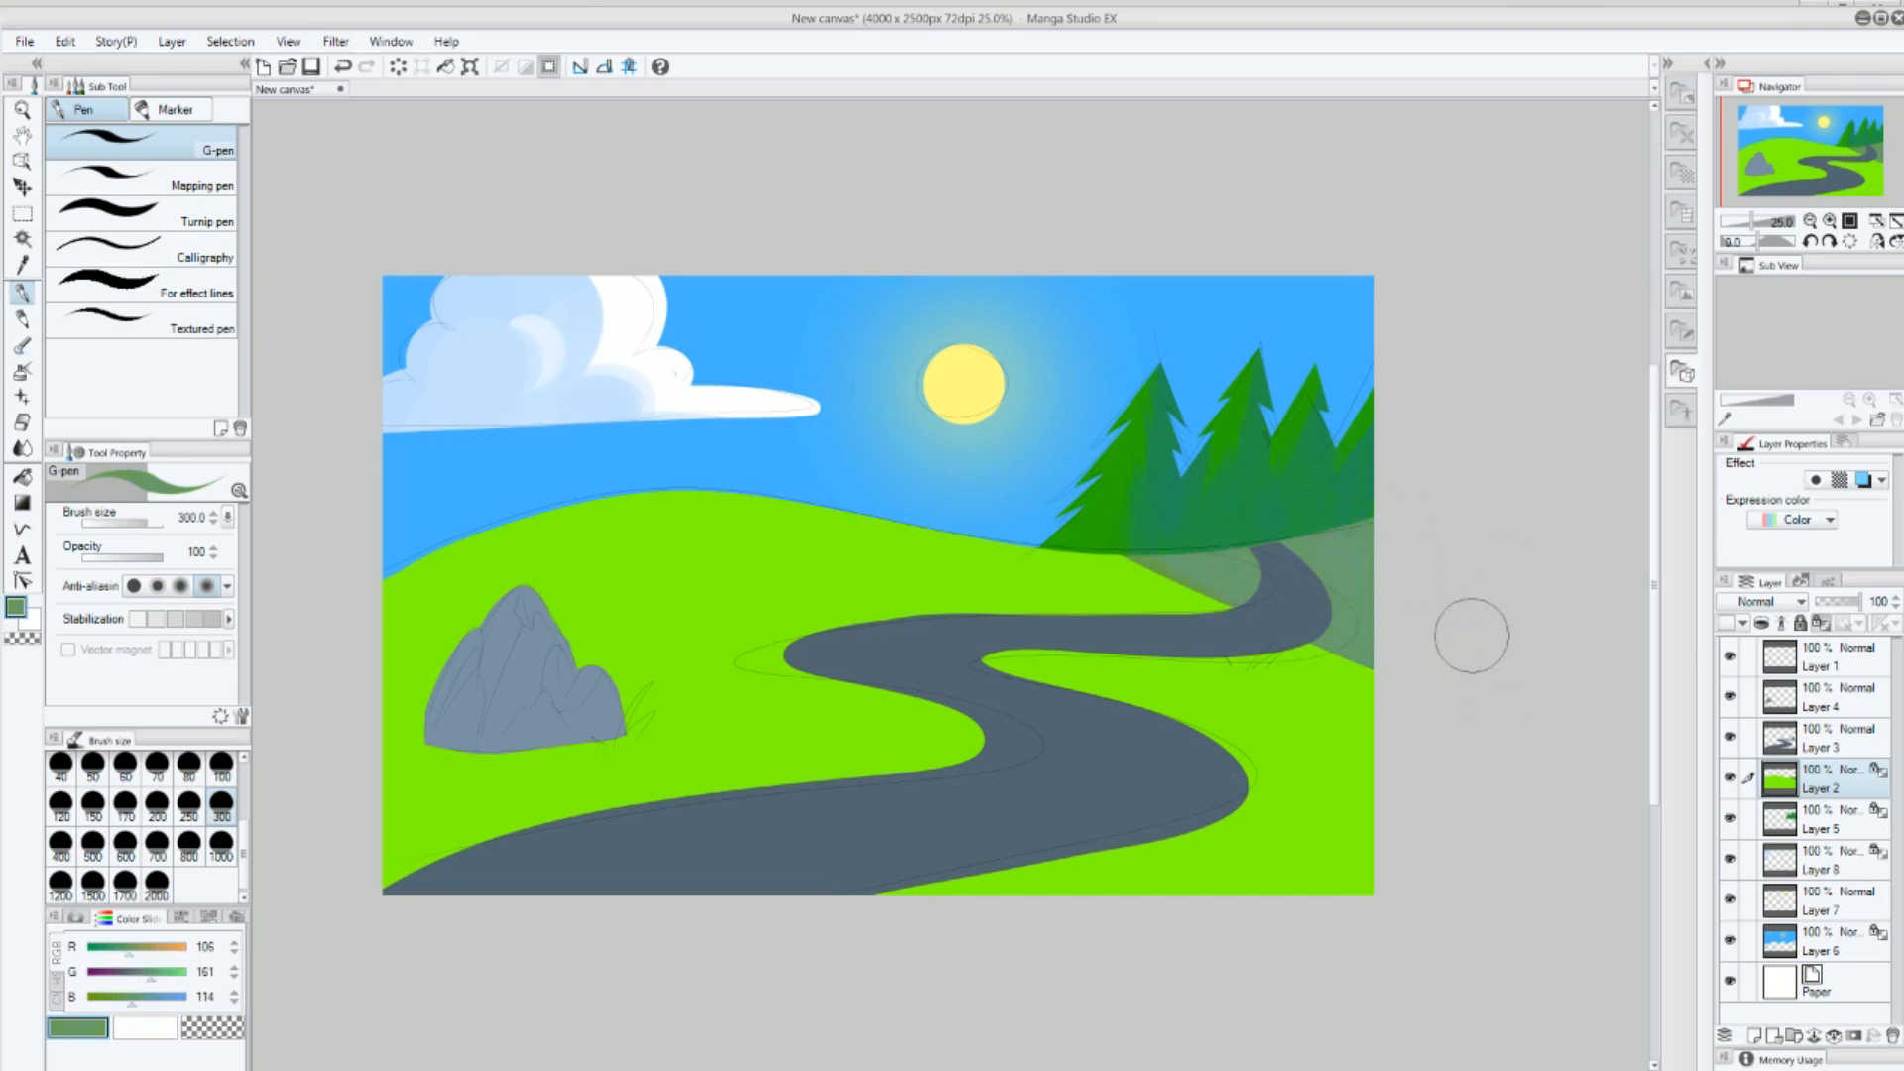
left_click(78, 918)
left_click(137, 987)
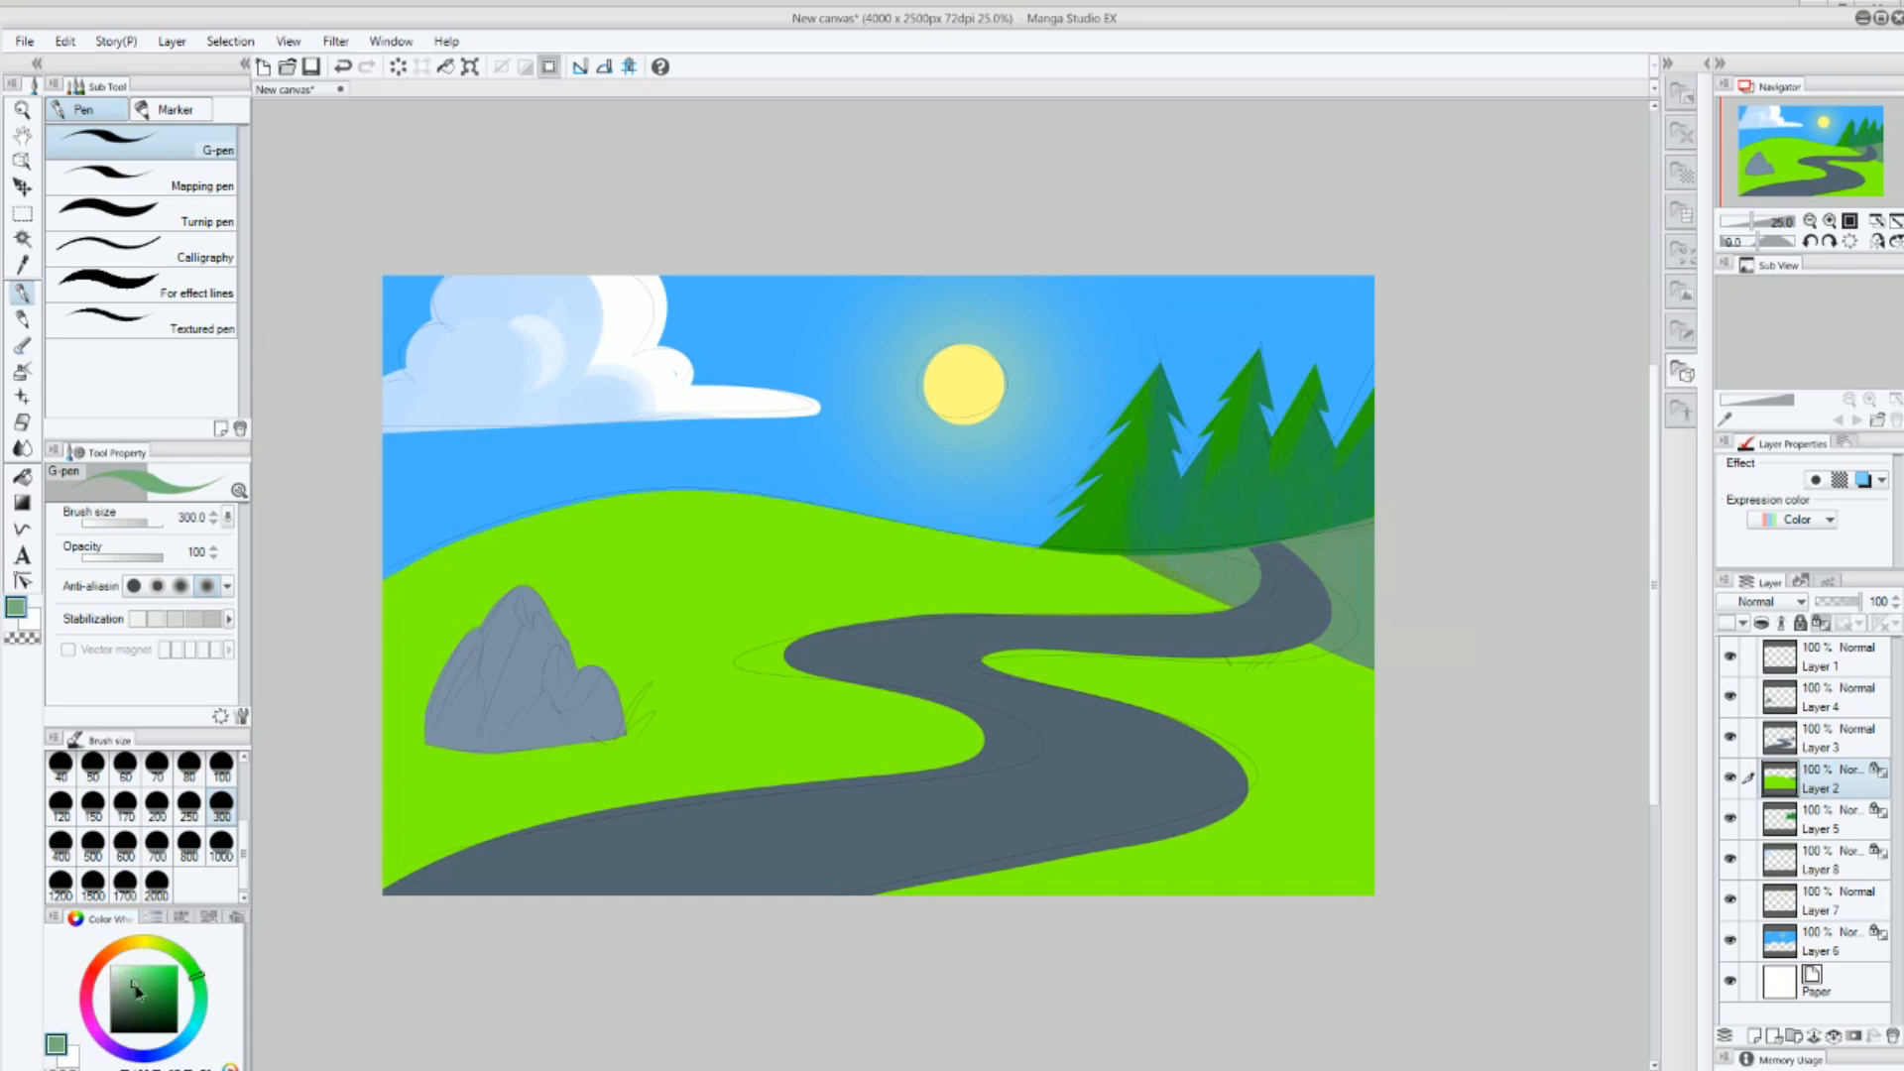
mouse_move(1065, 510)
left_mouse_down()
mouse_move(1339, 645)
mouse_move(1413, 638)
mouse_move(1331, 504)
left_mouse_up()
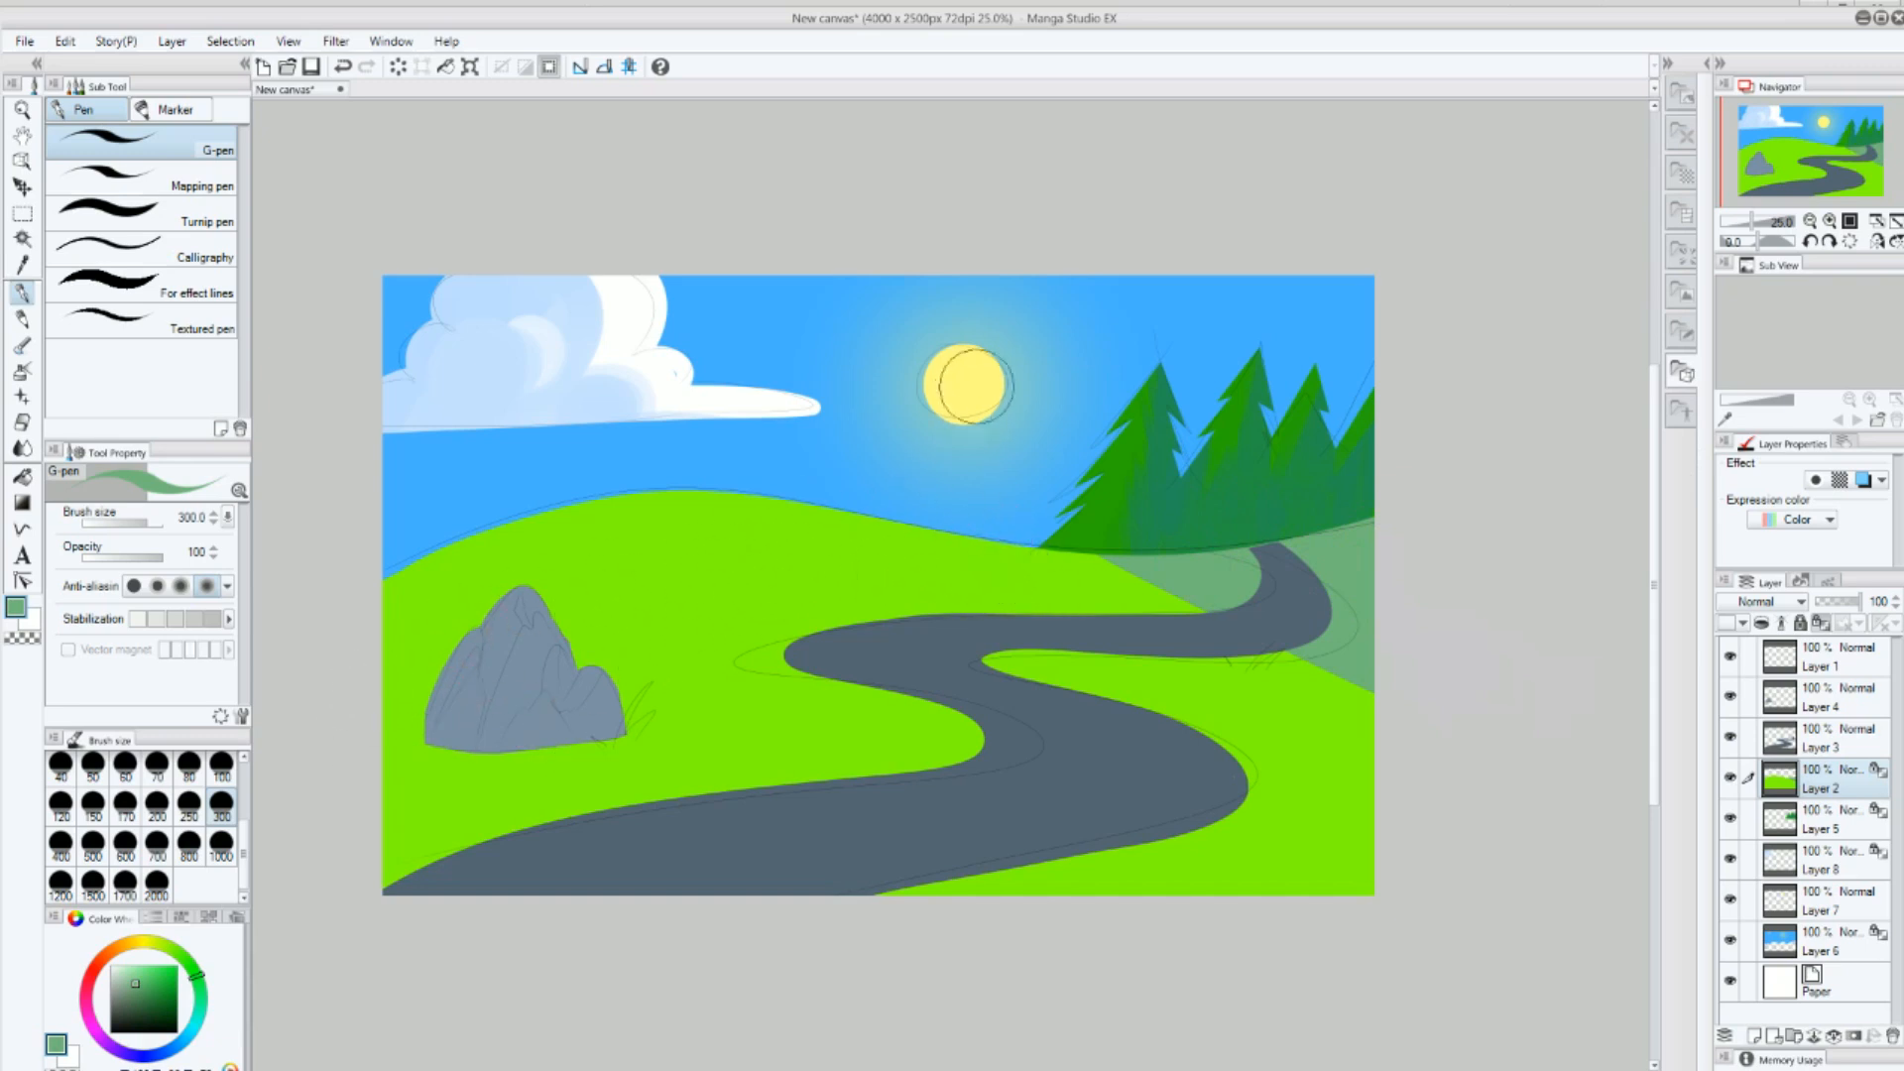
mouse_move(324, 706)
left_mouse_down()
mouse_move(833, 659)
mouse_move(1419, 707)
mouse_move(1237, 861)
mouse_move(1336, 873)
mouse_move(1313, 787)
mouse_move(933, 873)
left_mouse_up()
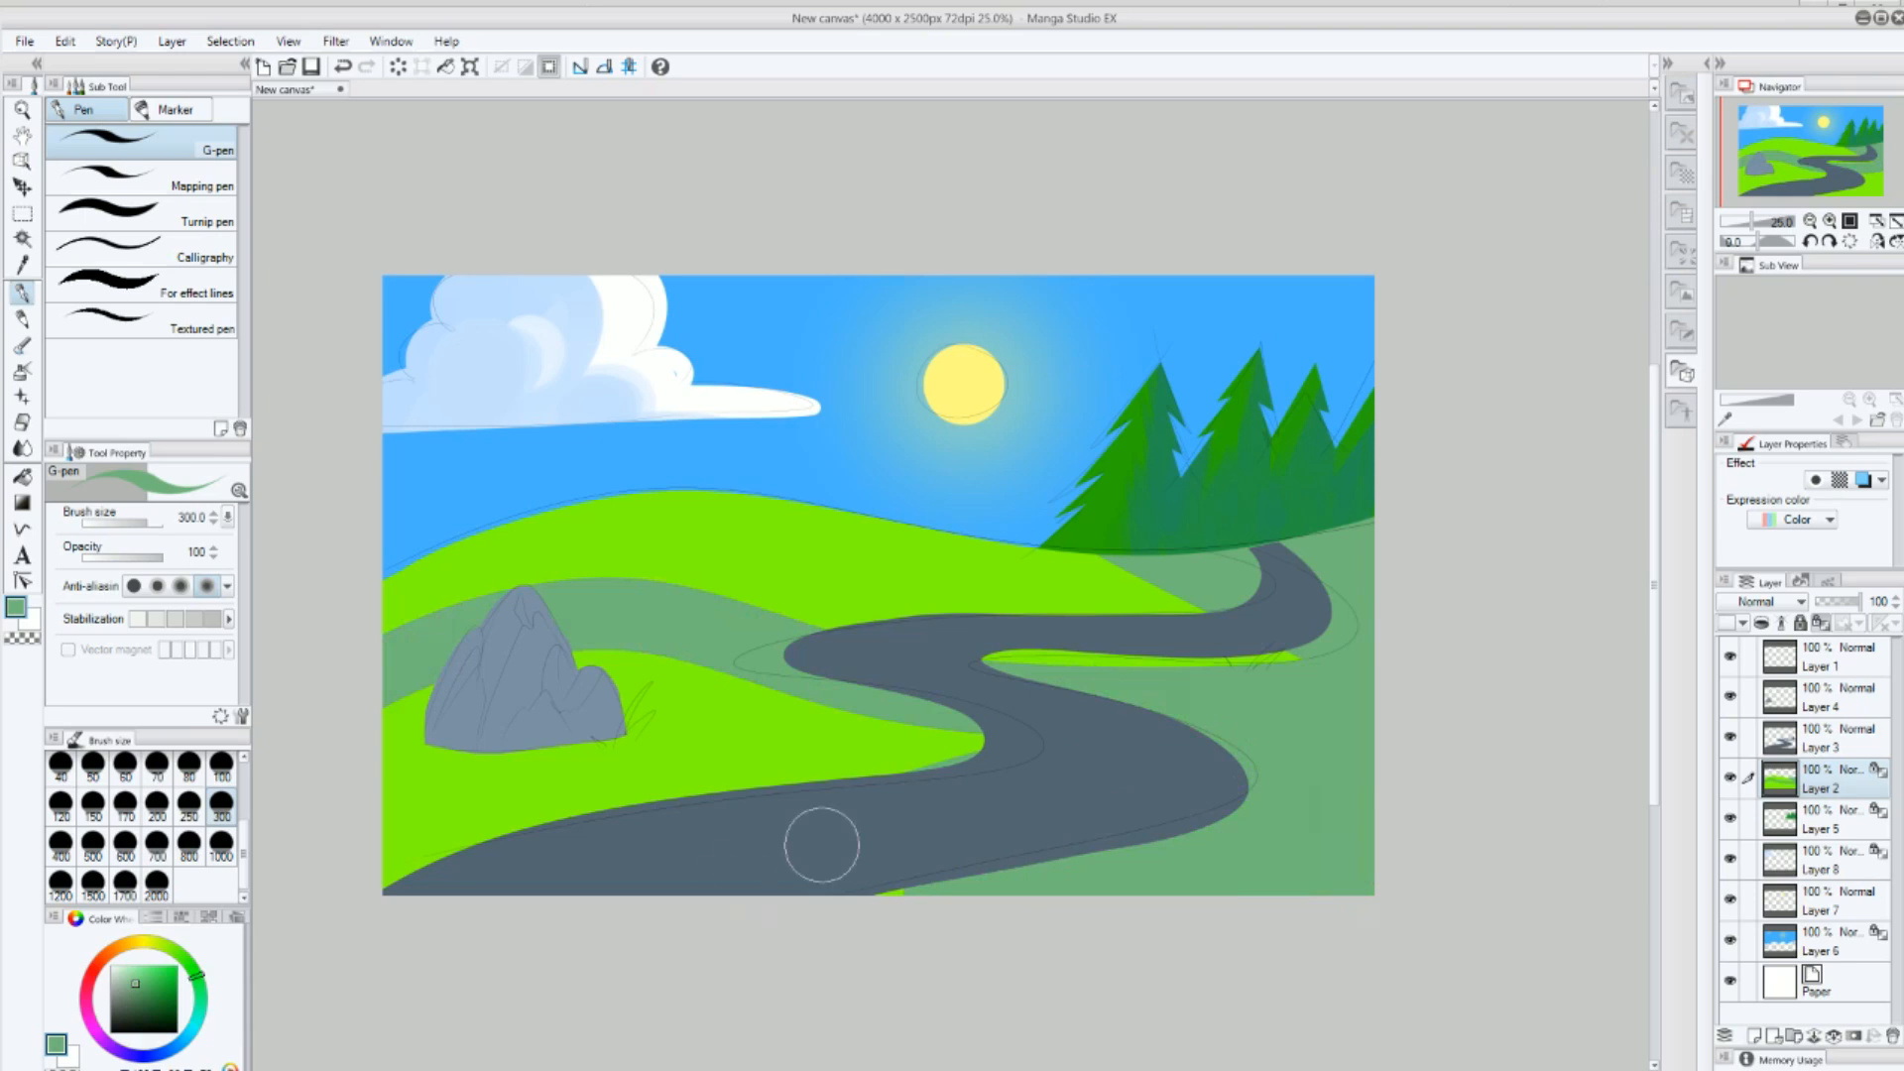
mouse_move(973, 770)
left_mouse_down()
mouse_move(667, 662)
mouse_move(674, 685)
mouse_move(462, 719)
mouse_move(460, 686)
mouse_move(465, 724)
mouse_move(384, 901)
mouse_move(503, 812)
mouse_move(713, 761)
mouse_move(710, 837)
left_mouse_up()
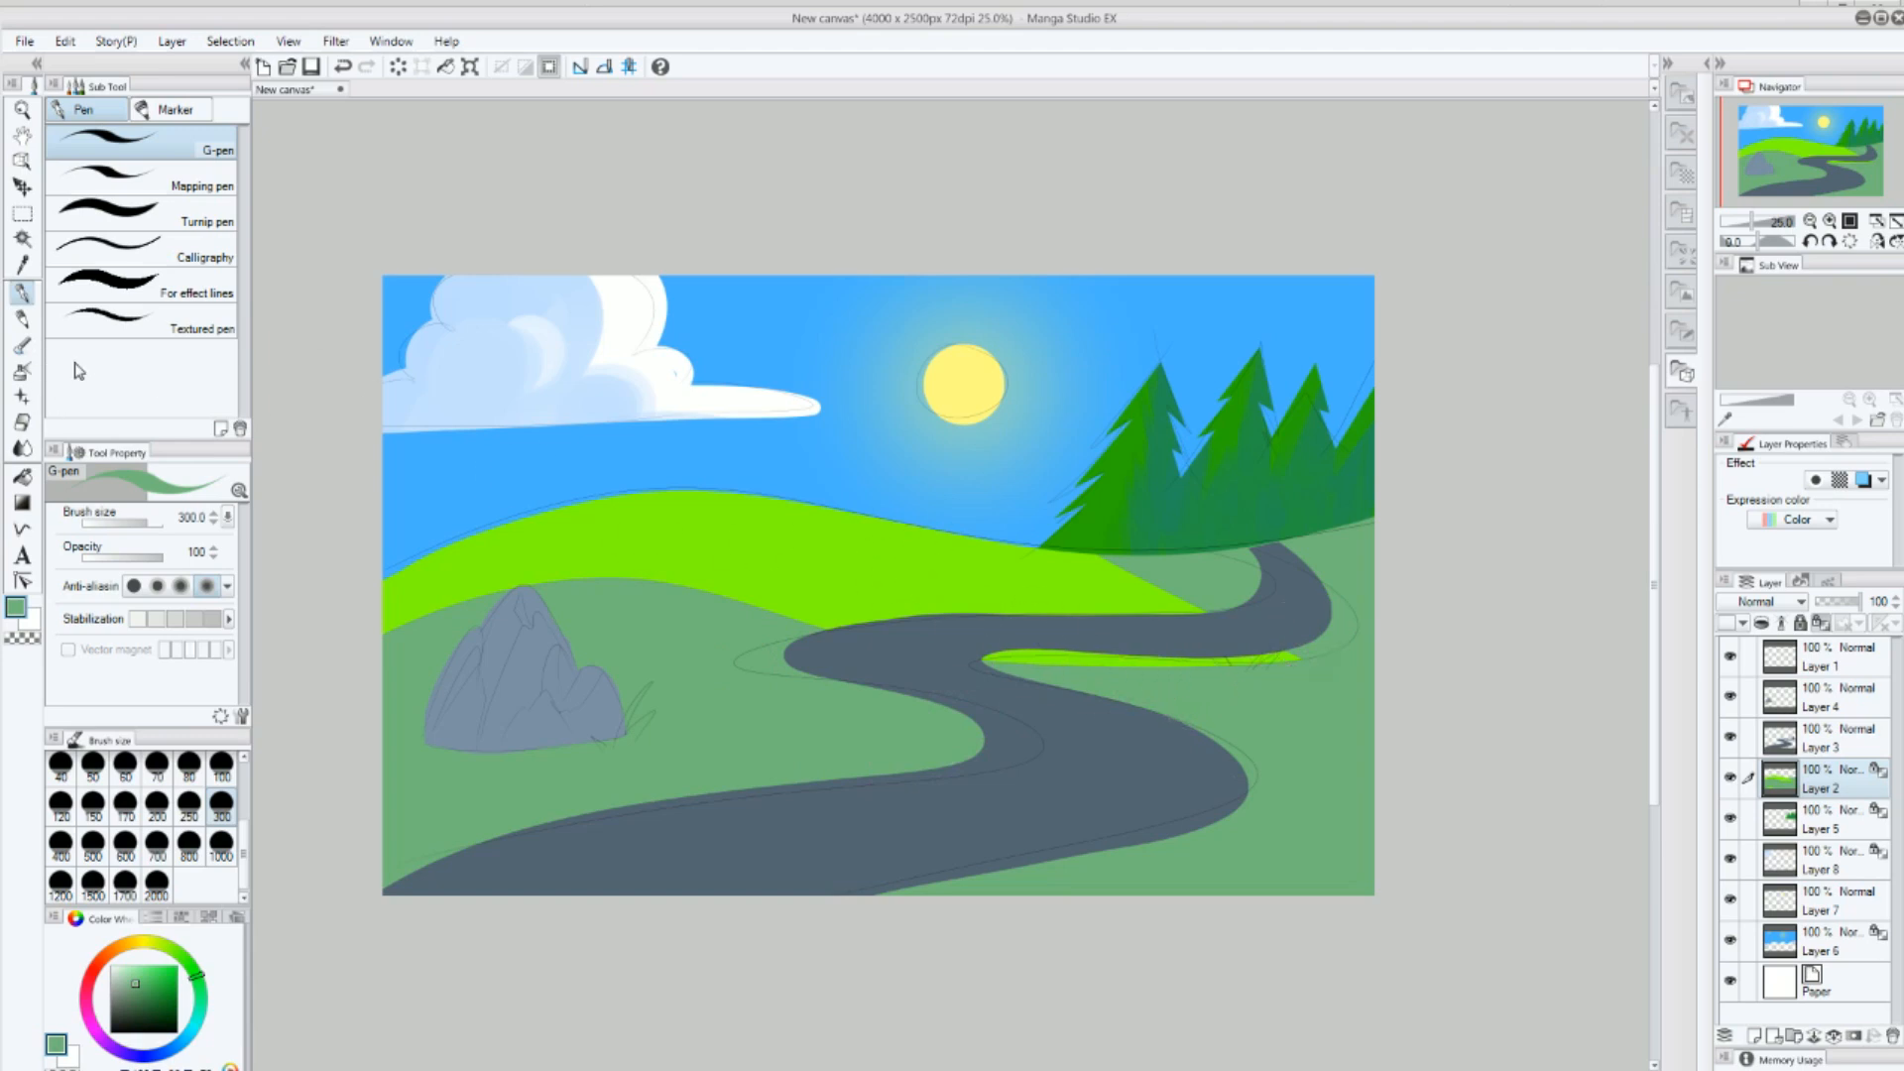
Soften the edges between bright and shadowed grass with the Soothing watercolor blend brush at size 300.
left_click(27, 448)
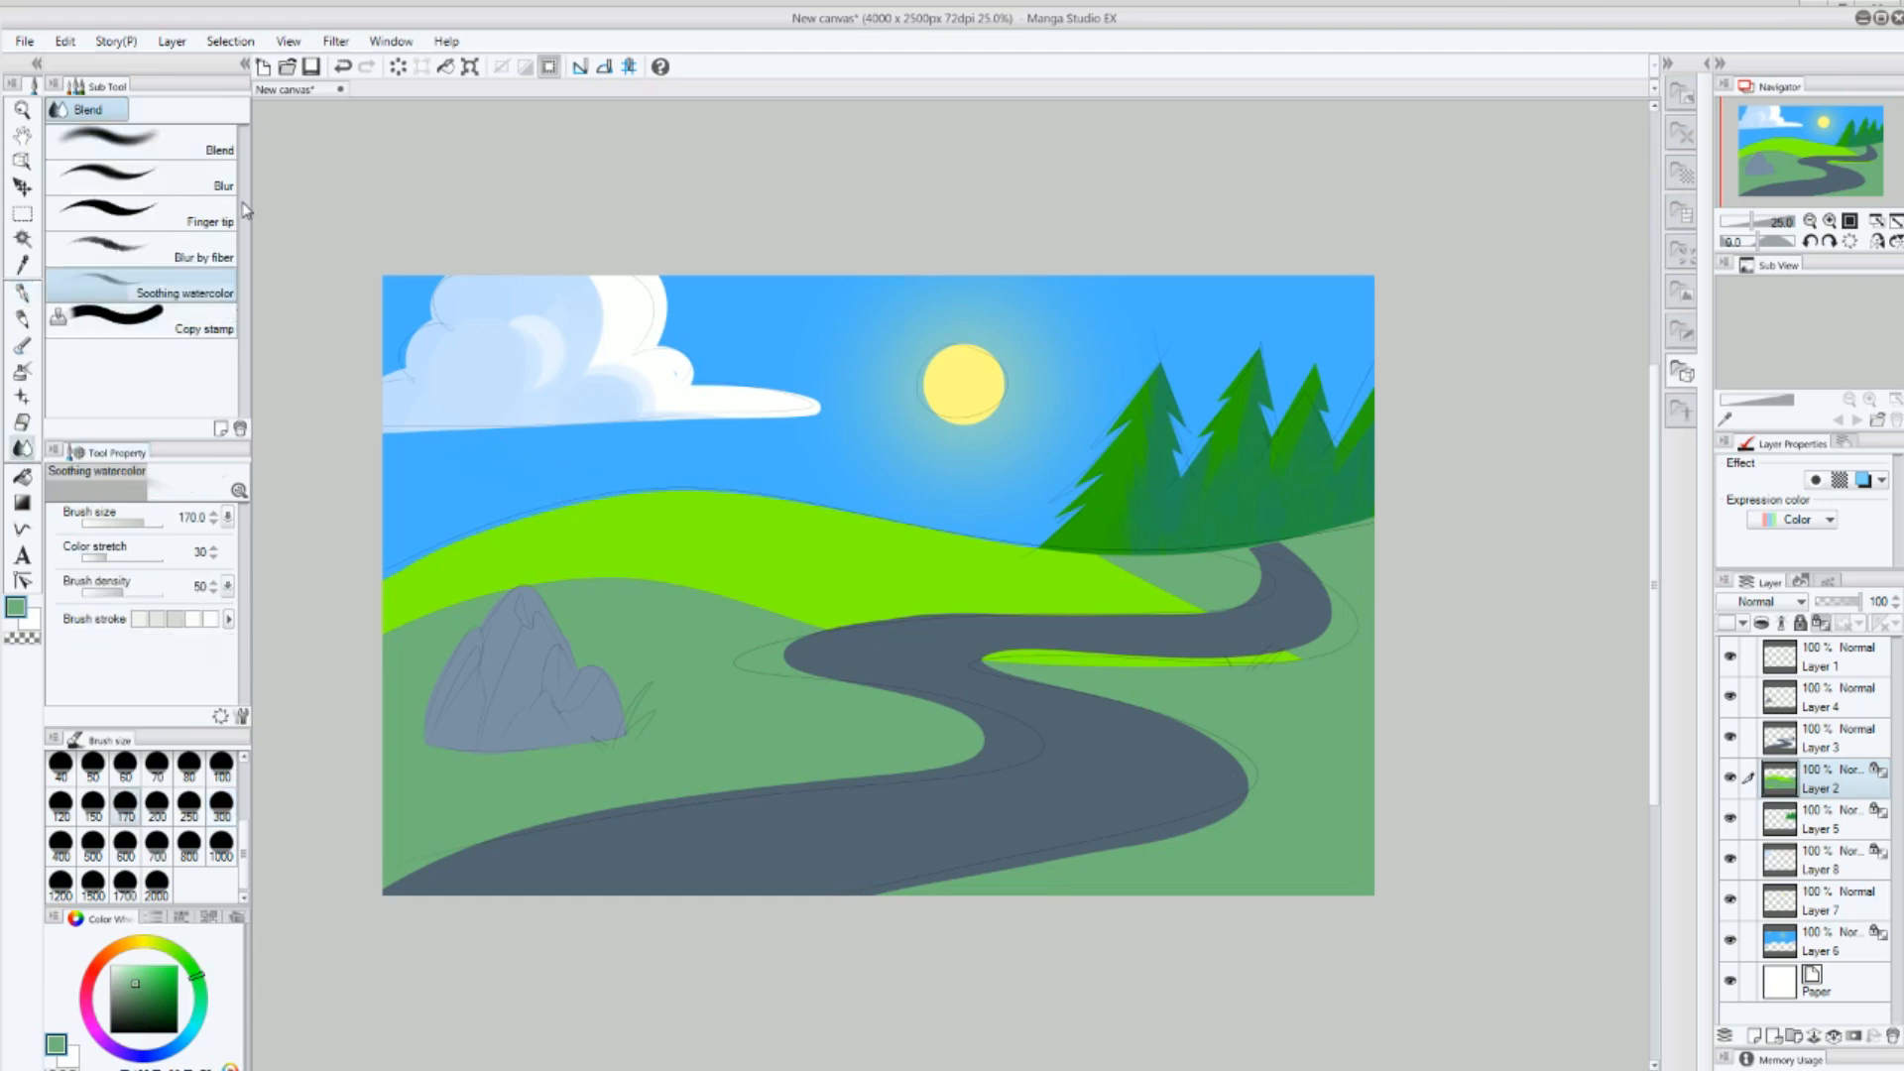
left_click(223, 805)
mouse_move(1033, 562)
left_mouse_down()
mouse_move(1132, 589)
mouse_move(1040, 514)
mouse_move(1244, 633)
mouse_move(1065, 523)
left_mouse_up()
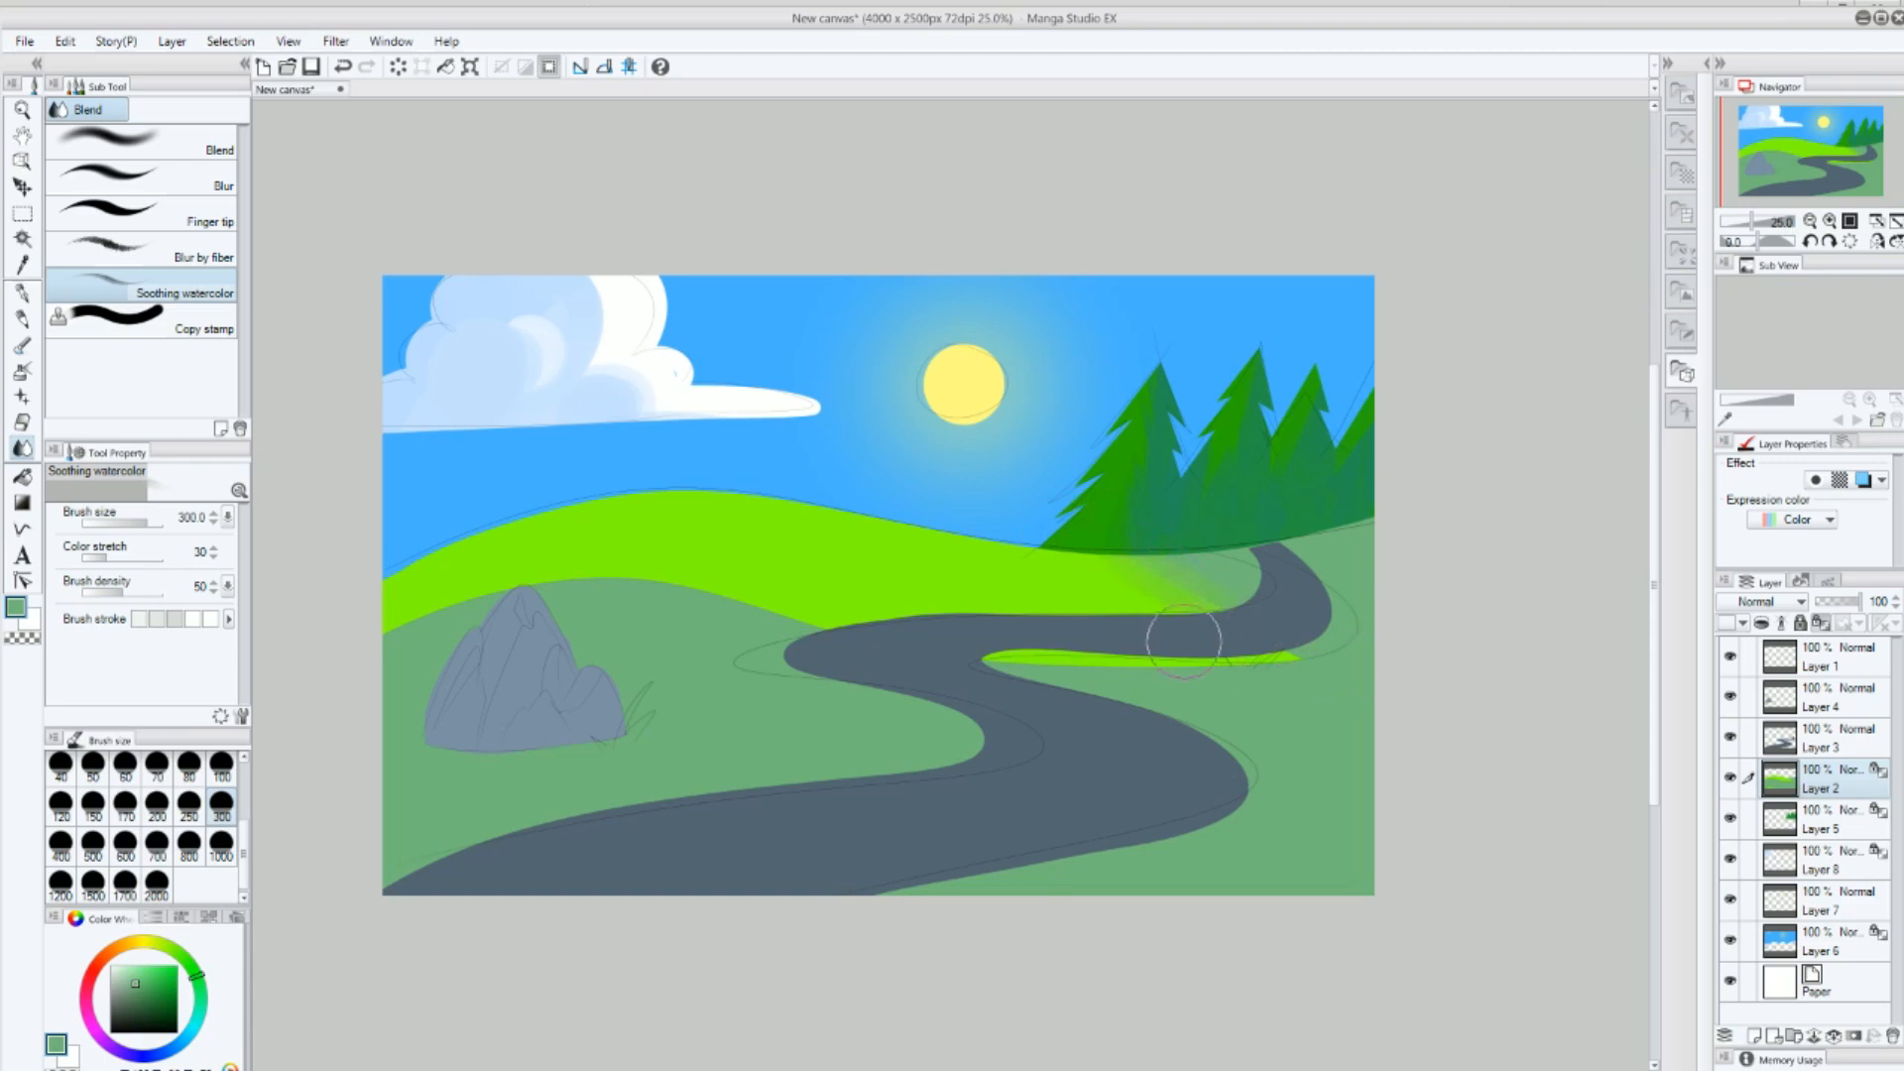
mouse_move(663, 565)
left_mouse_down()
mouse_move(404, 606)
mouse_move(354, 664)
mouse_move(643, 632)
left_mouse_up()
mouse_move(784, 625)
left_mouse_down()
mouse_move(731, 604)
mouse_move(866, 631)
mouse_move(808, 612)
left_mouse_up()
mouse_move(1050, 652)
left_mouse_down()
mouse_move(1272, 639)
mouse_move(948, 667)
mouse_move(1315, 650)
mouse_move(987, 667)
mouse_move(1370, 626)
left_mouse_up()
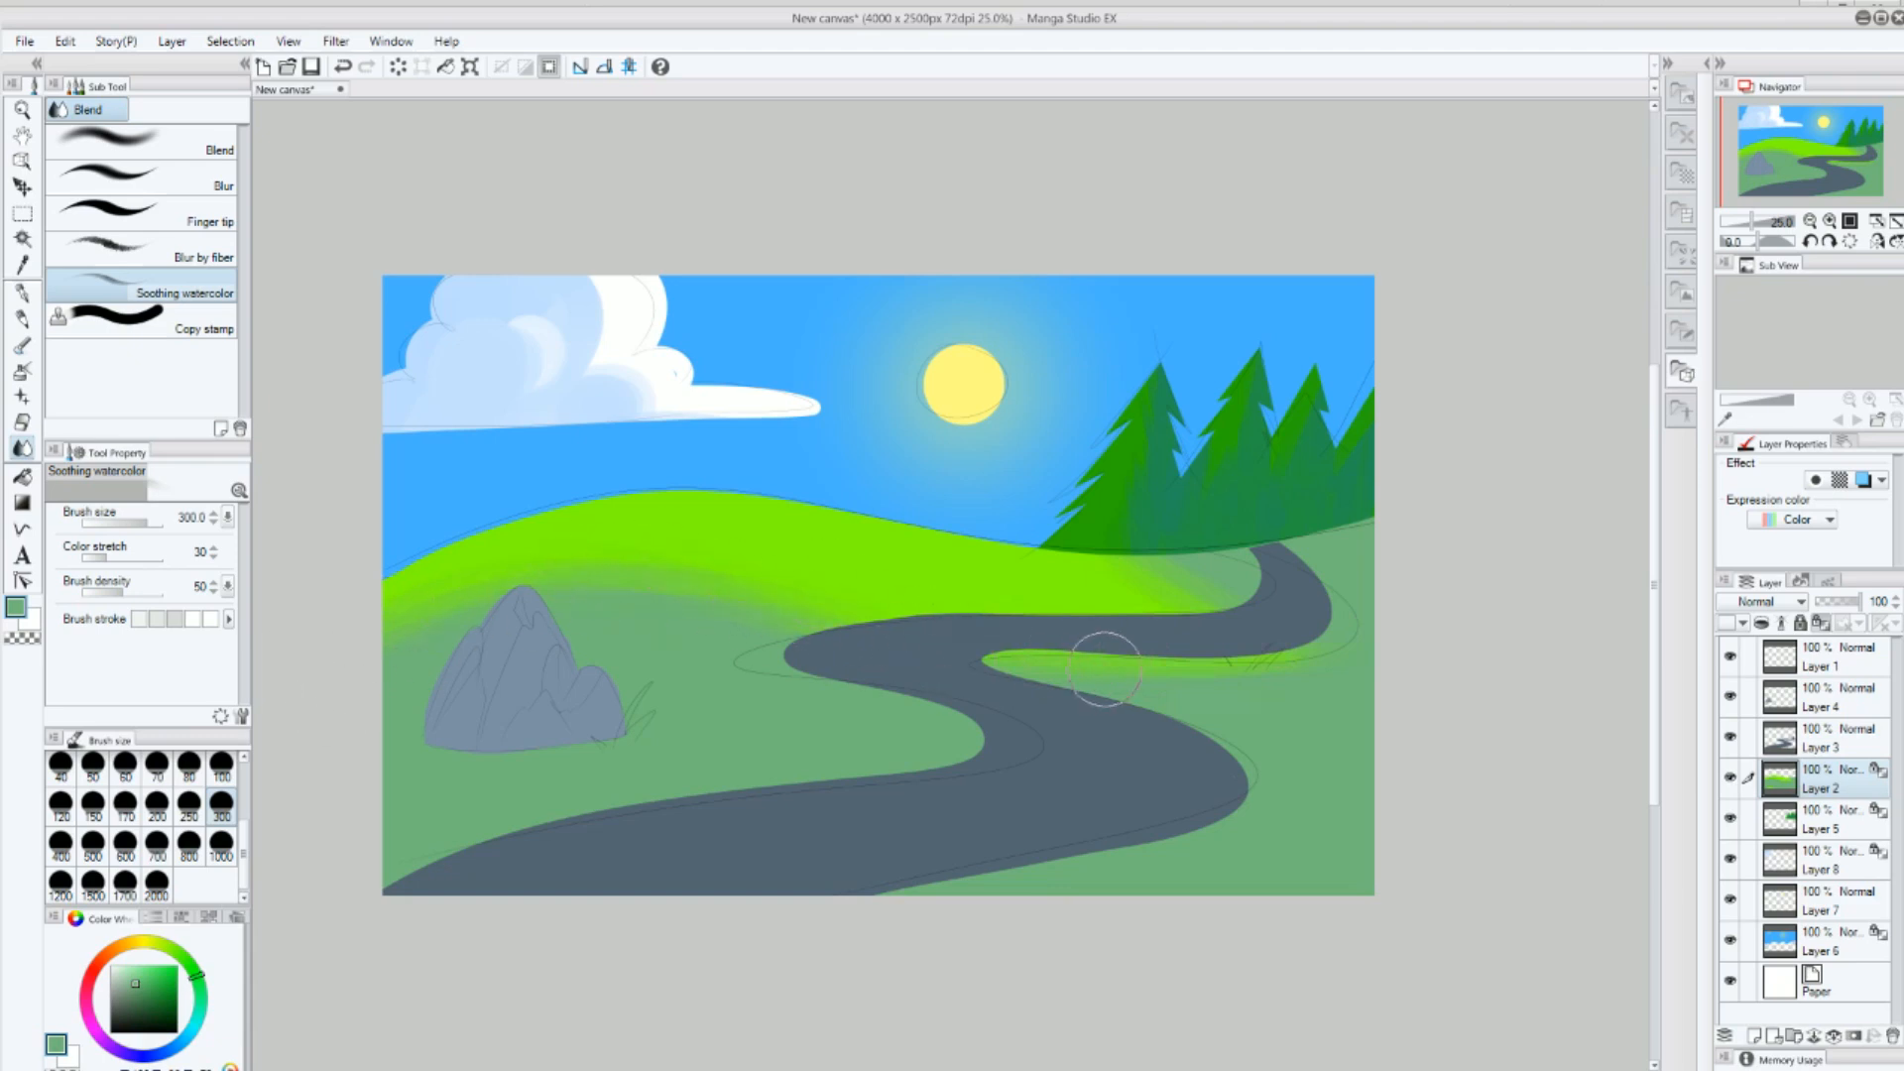
Extend the bright grass behind the rock and beside the road with sampled green, using the With enough water brush at size 300.
left_click(27, 343)
left_click(822, 537, "alt")
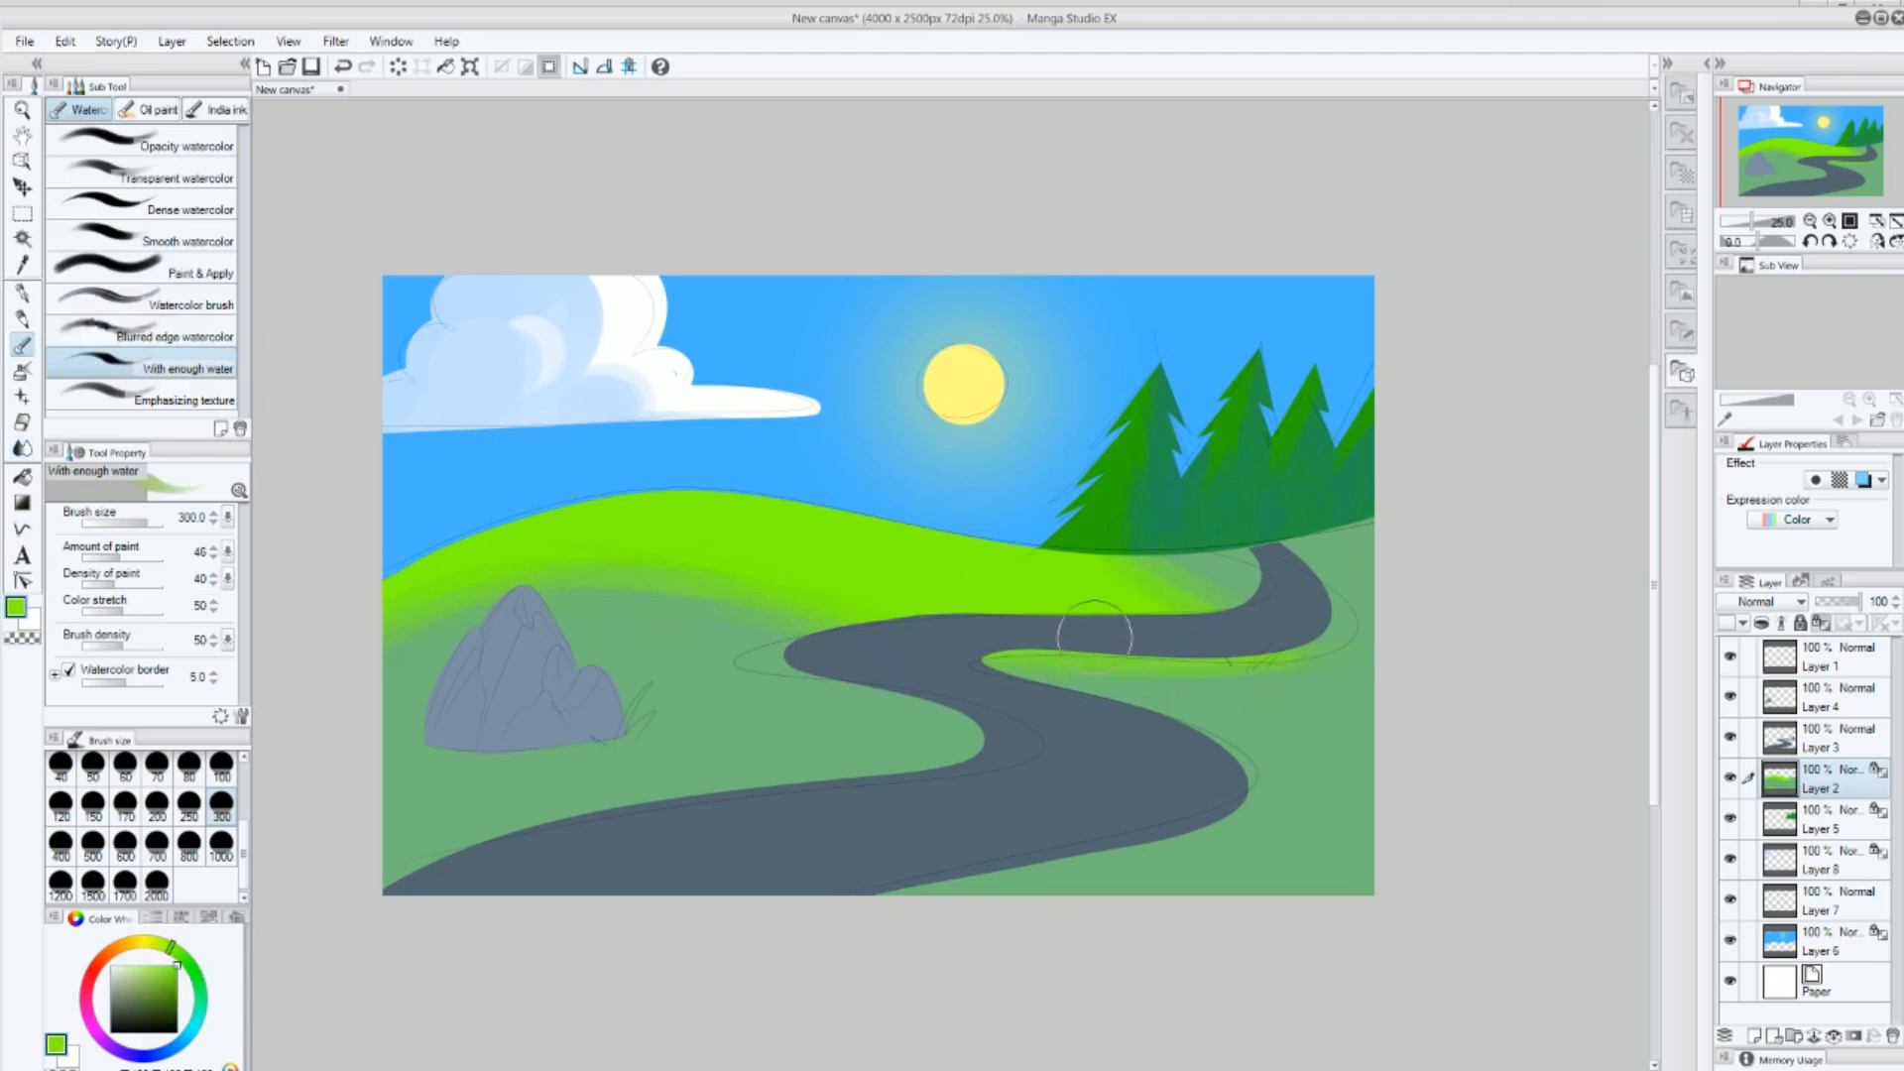
mouse_move(998, 606)
left_mouse_down()
mouse_move(1230, 660)
mouse_move(1192, 672)
mouse_move(959, 627)
left_mouse_up()
mouse_move(811, 589)
left_mouse_down()
mouse_move(449, 618)
mouse_move(401, 687)
mouse_move(639, 636)
mouse_move(818, 639)
mouse_move(1302, 714)
left_mouse_up()
key("ctrl+z")
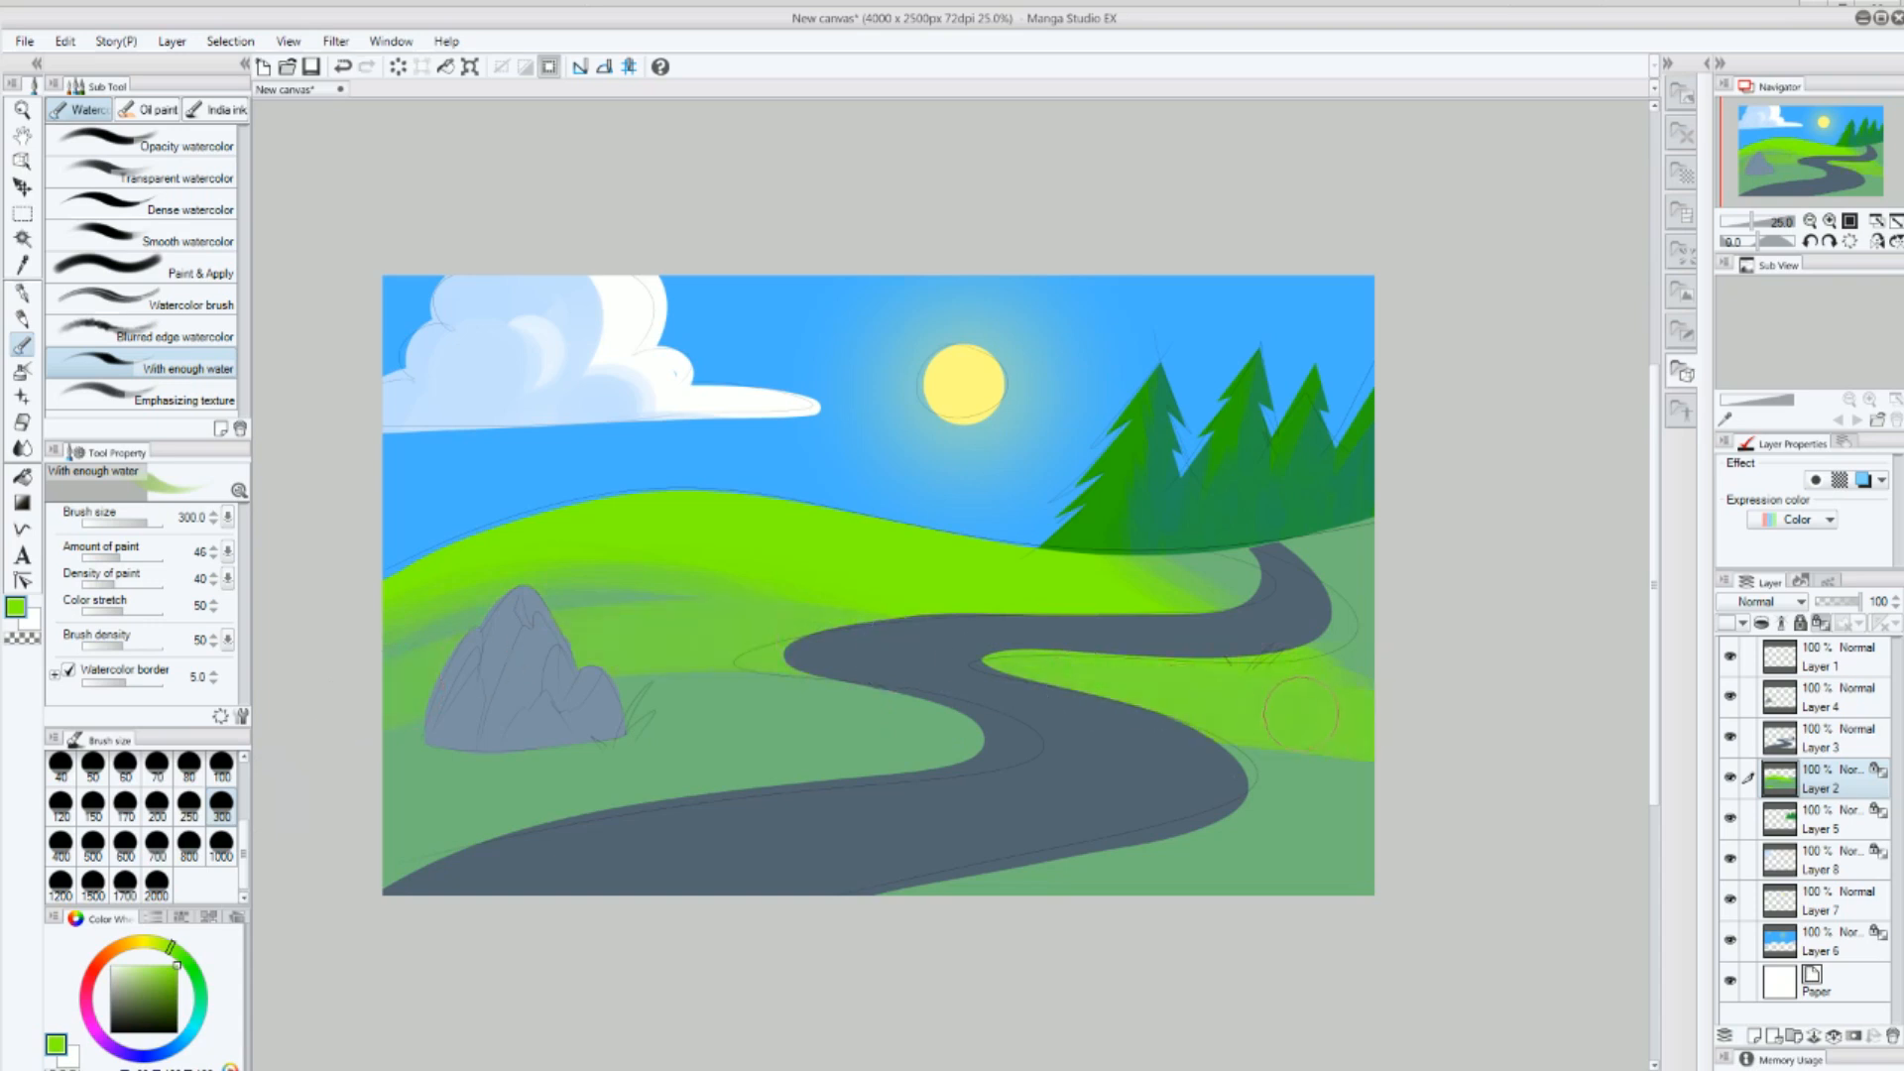
mouse_move(795, 590)
left_mouse_down()
mouse_move(544, 571)
mouse_move(653, 592)
left_mouse_up()
left_click_drag(406, 680, 537, 621)
Even out the bright grass with the Colored pencil at size 300 and blend its lower edges with Soothing watercolor.
left_click(22, 319)
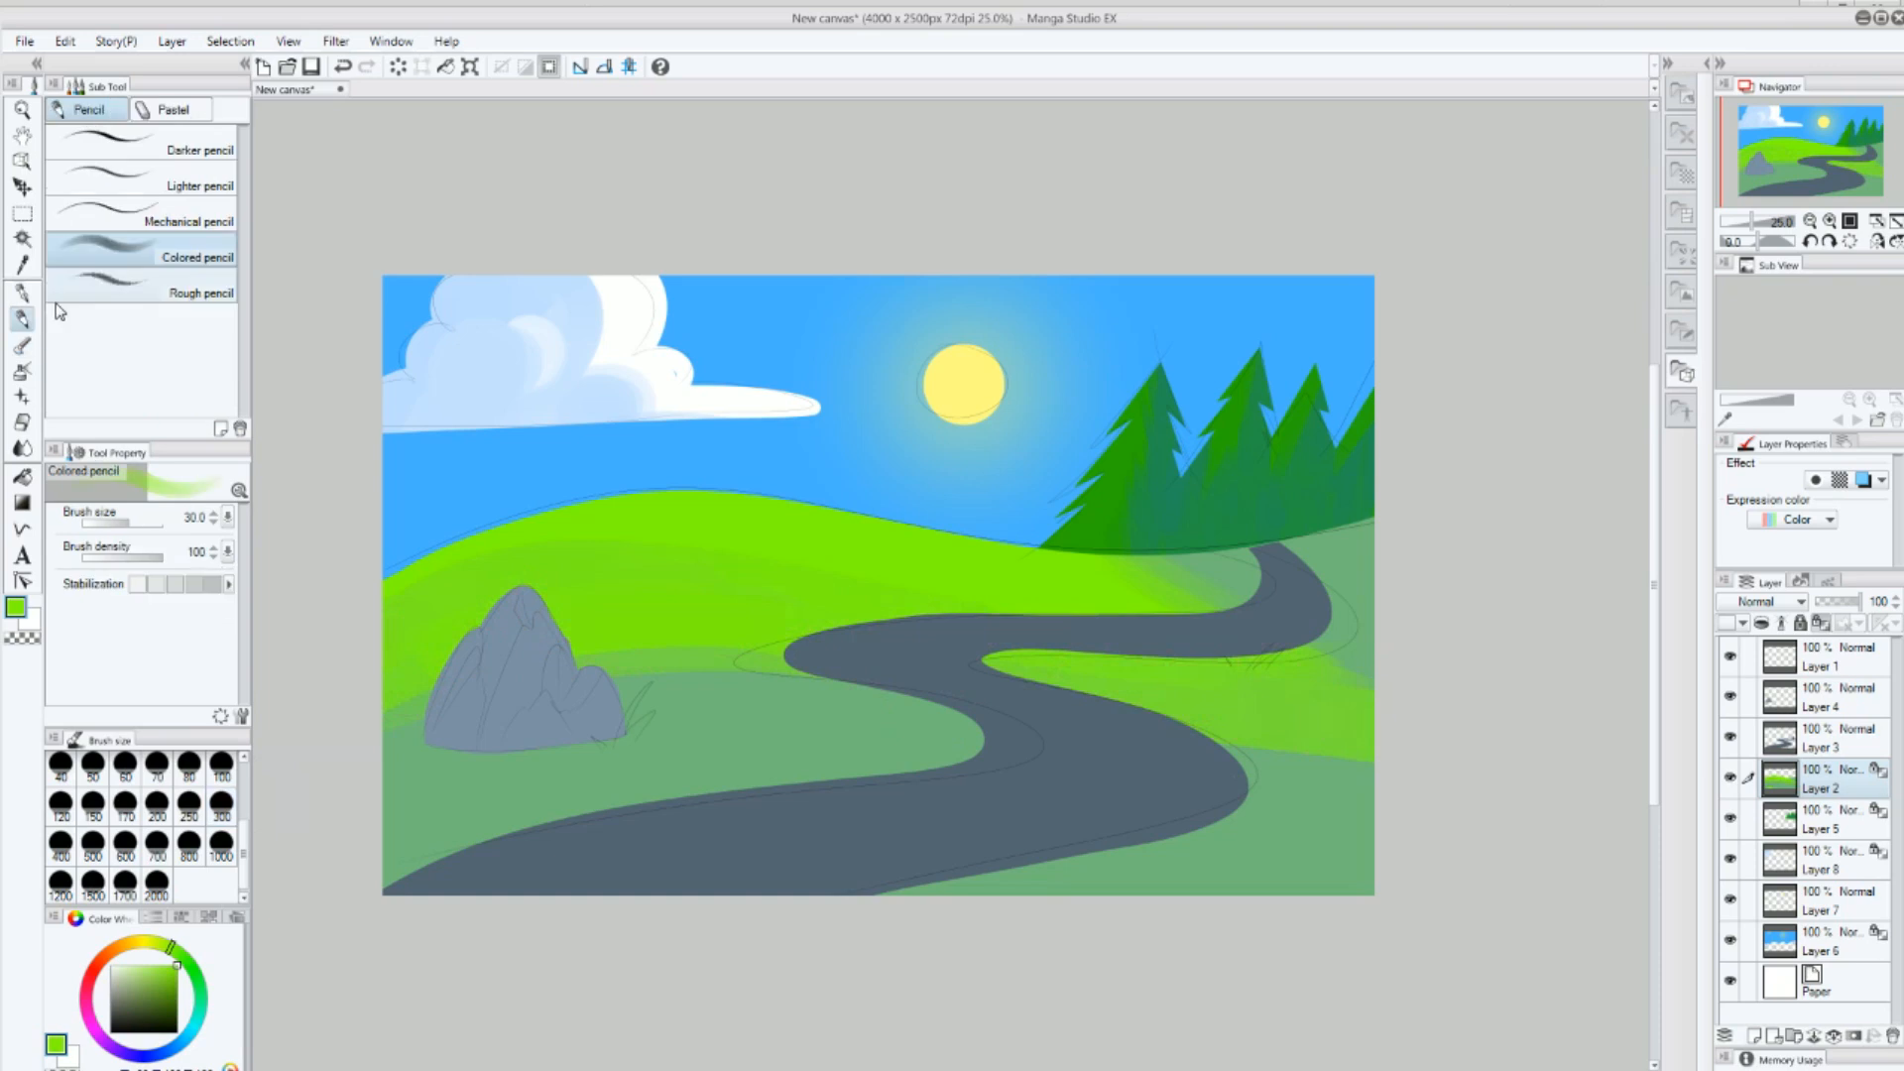
left_click(220, 808)
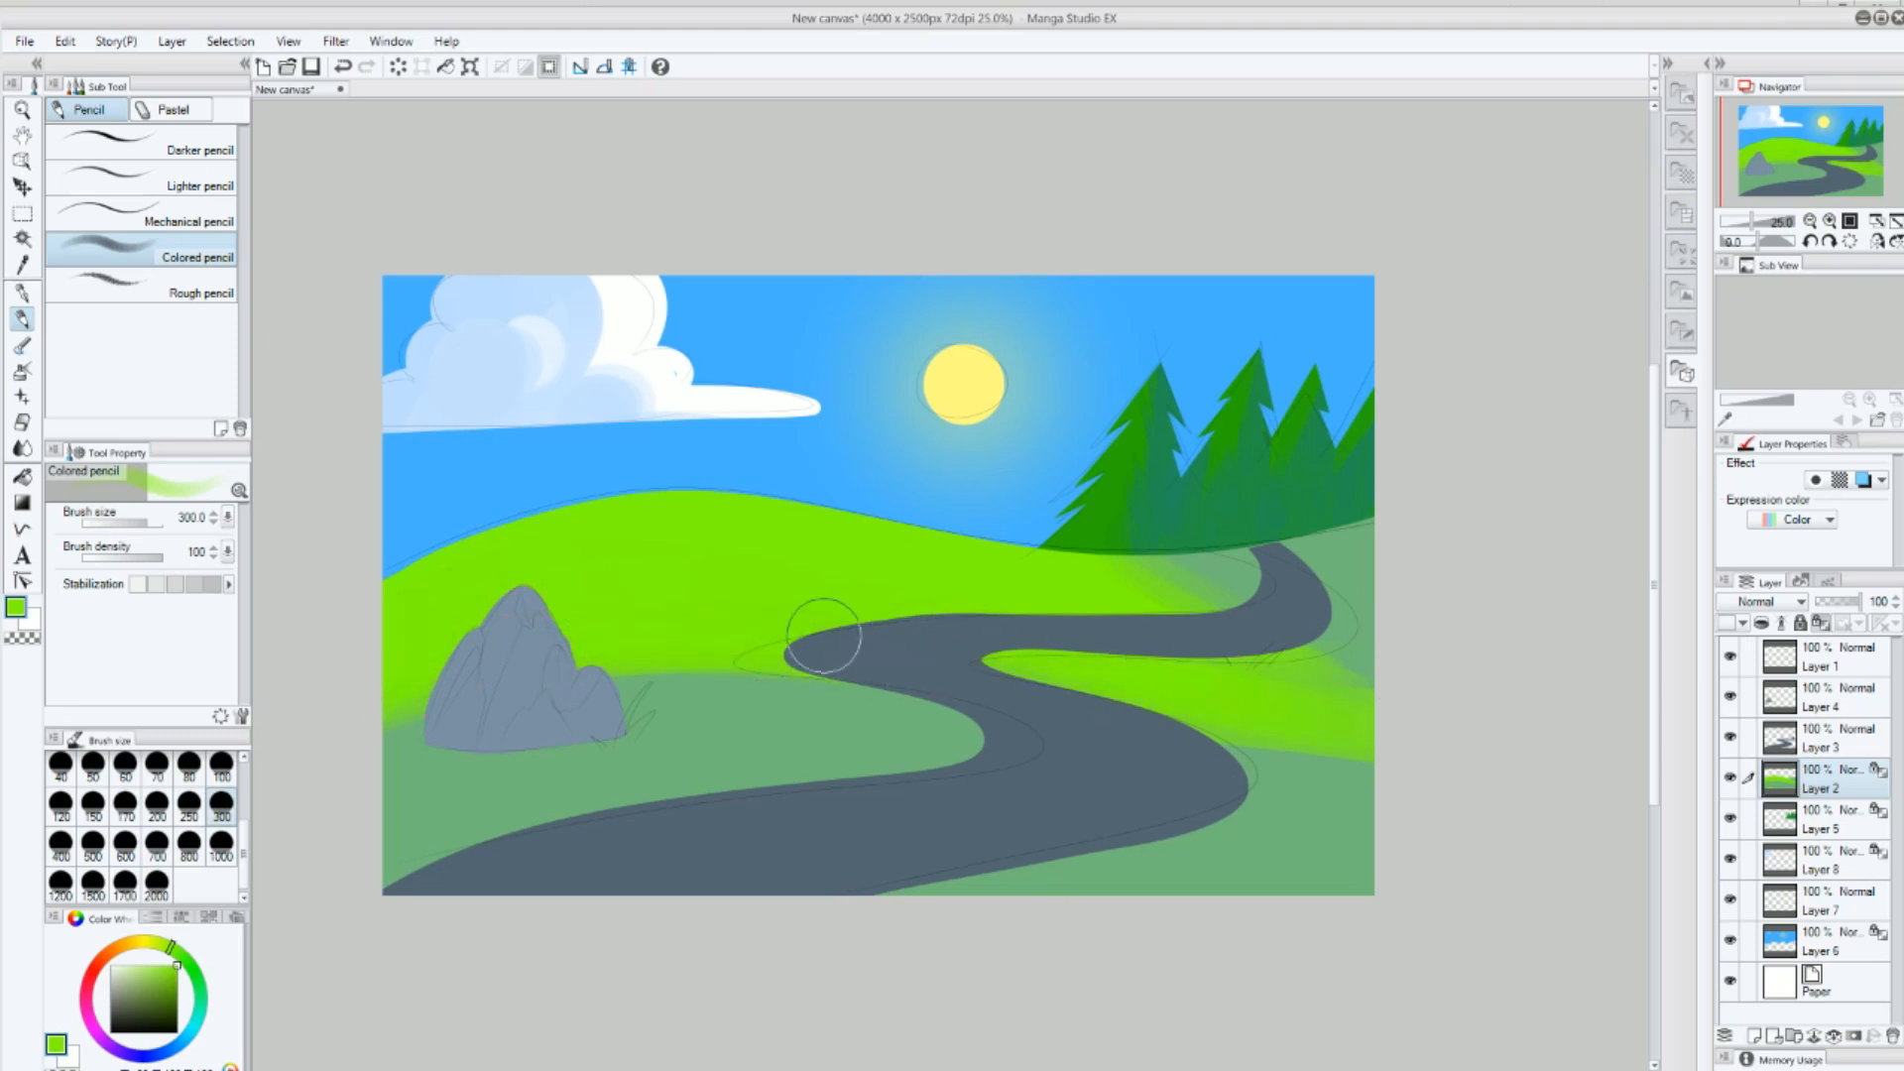
left_click(23, 448)
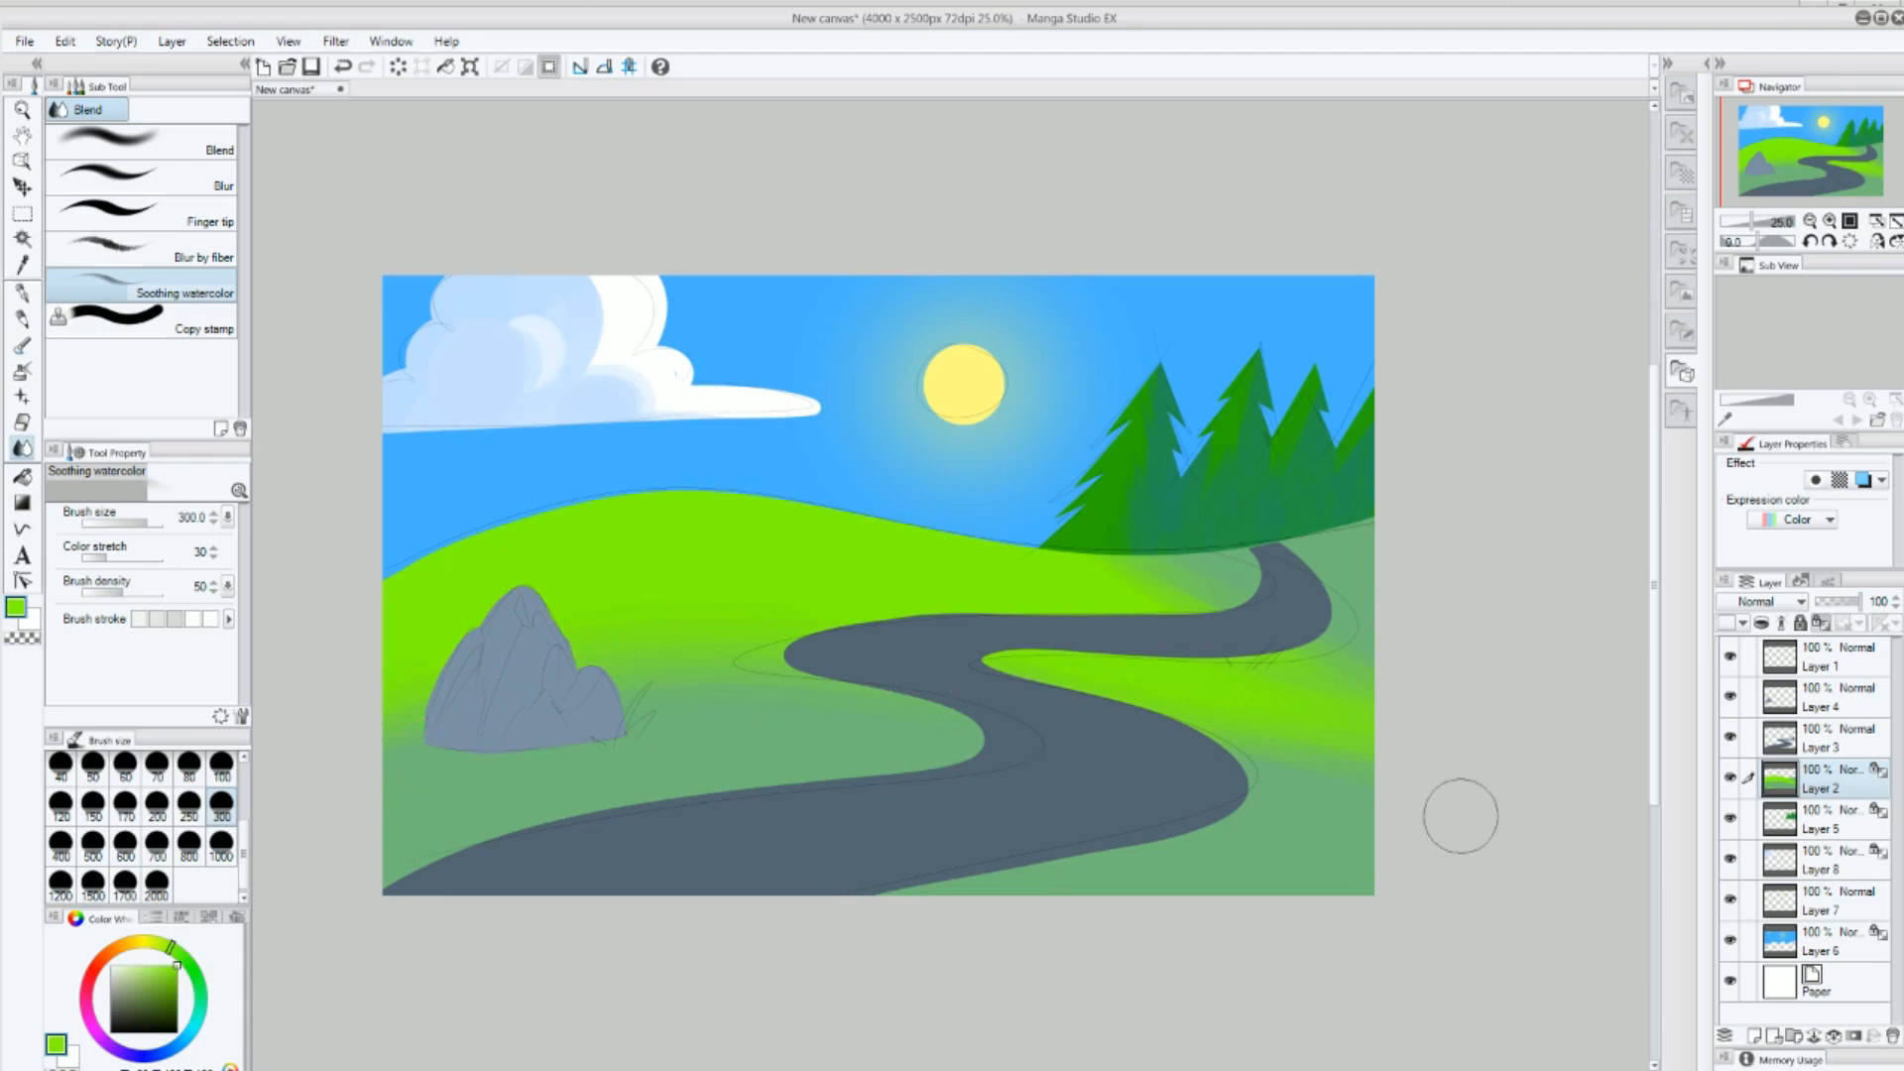
Add a yellow-green highlight to the hilltop below the sun with the With enough water brush and Colored pencil at size 300.
left_click(22, 345)
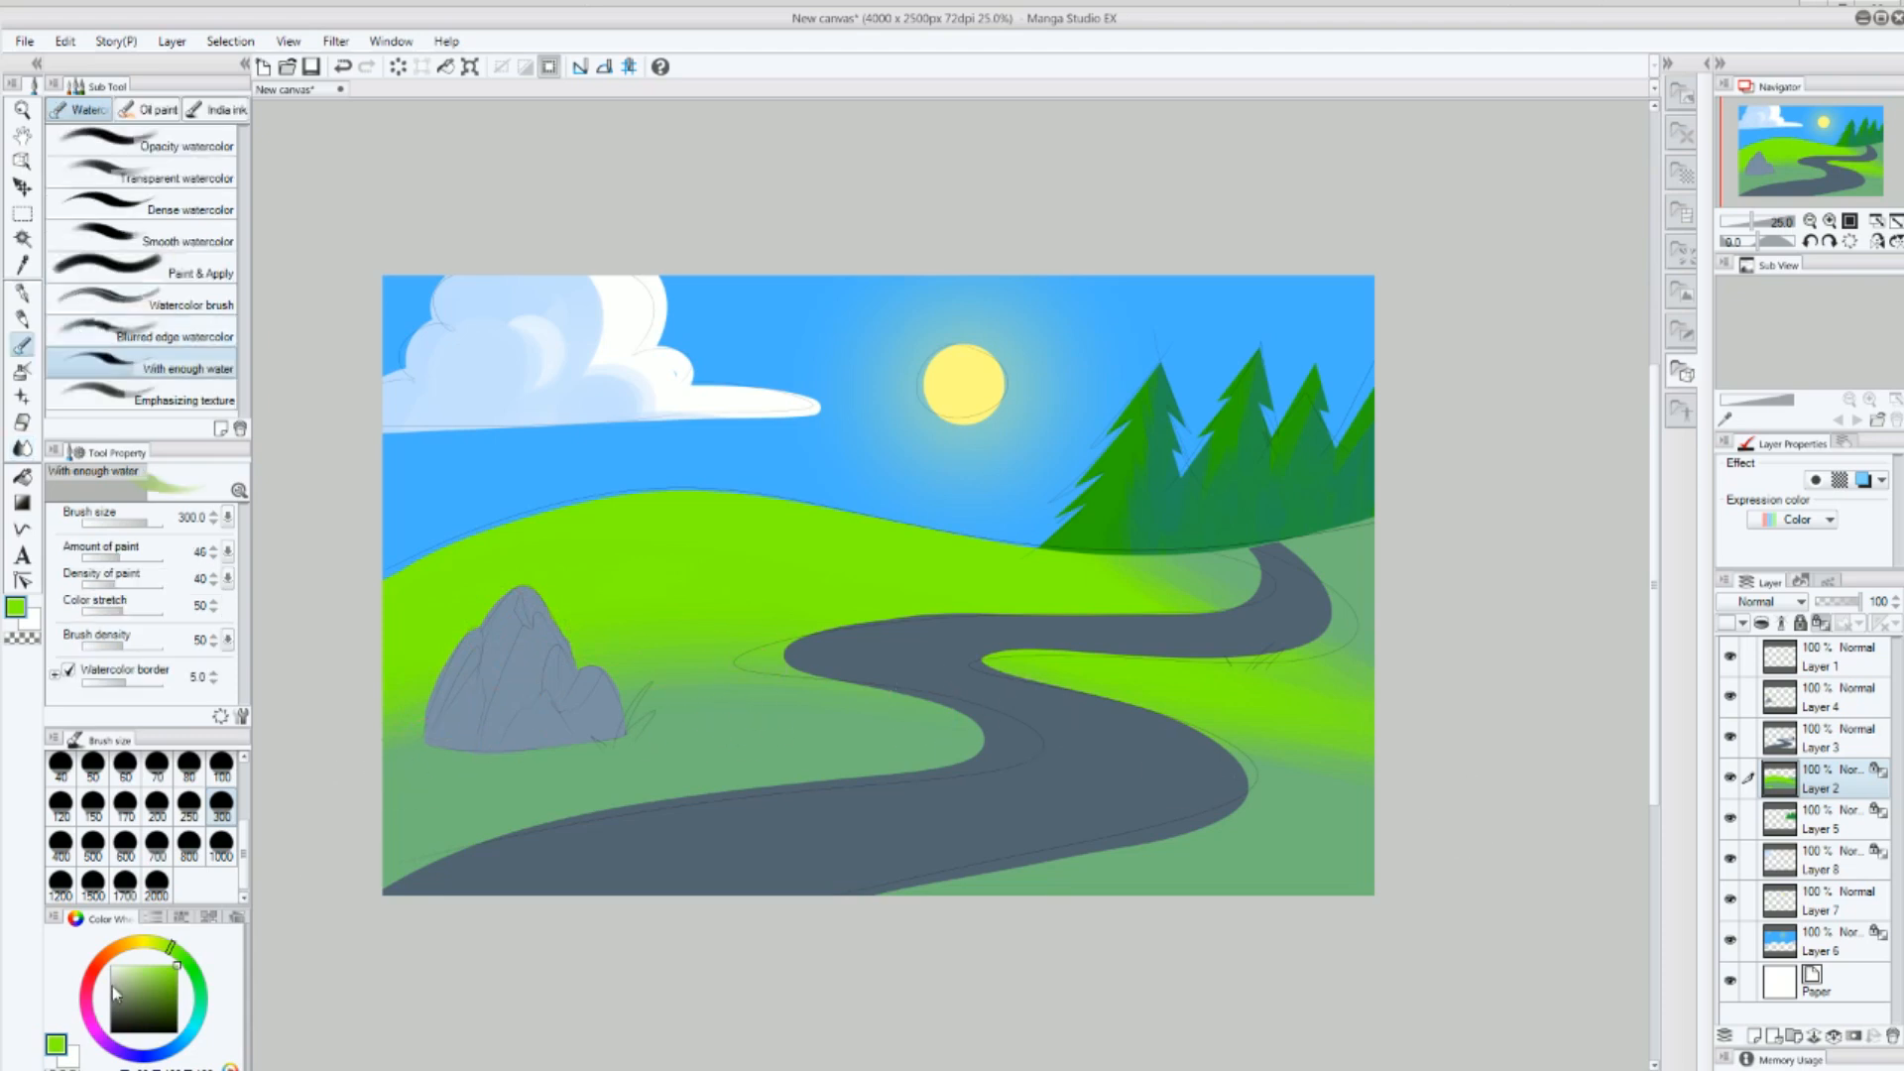
left_click_drag(169, 950, 157, 940)
left_click_drag(892, 527, 845, 544)
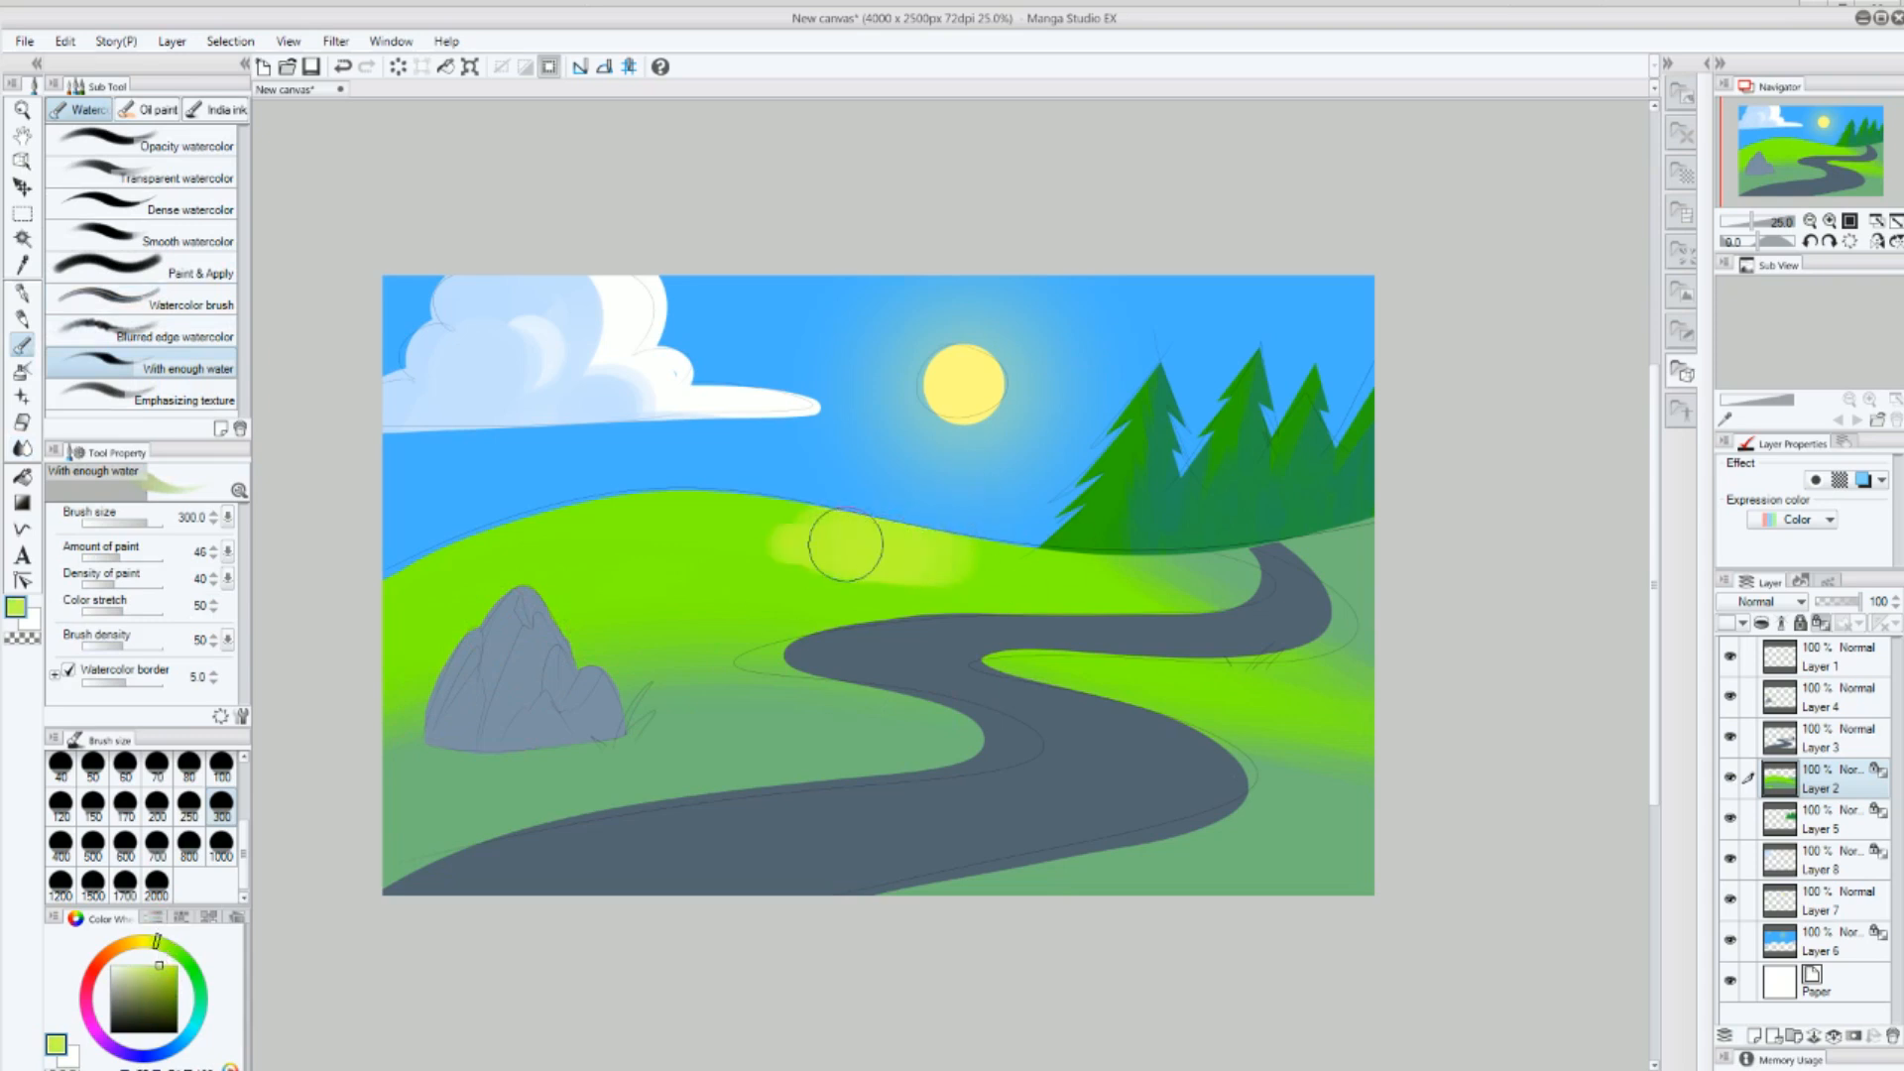
left_click(22, 318)
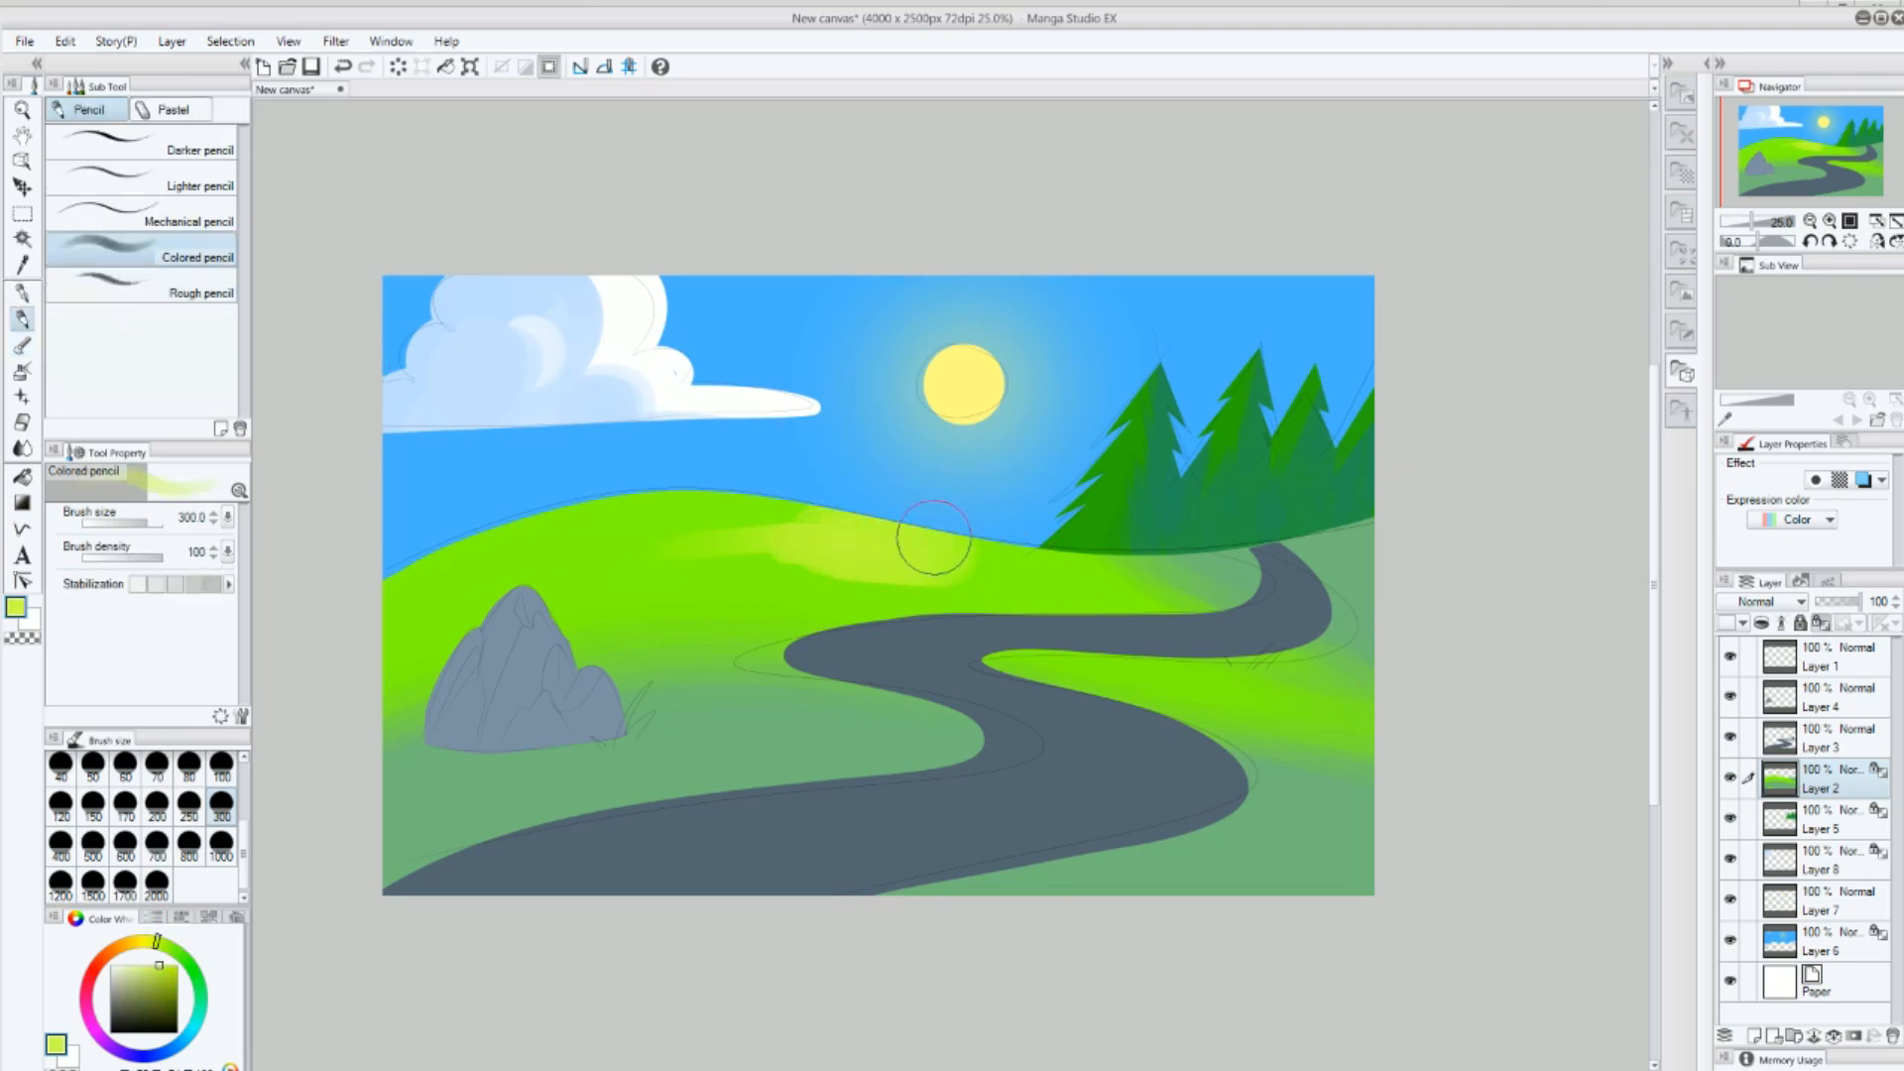
Widen the yellow-green hilltop highlight with the G-pen at size 100 and blend it into the grass with Soothing watercolor at size 300.
left_click(24, 291)
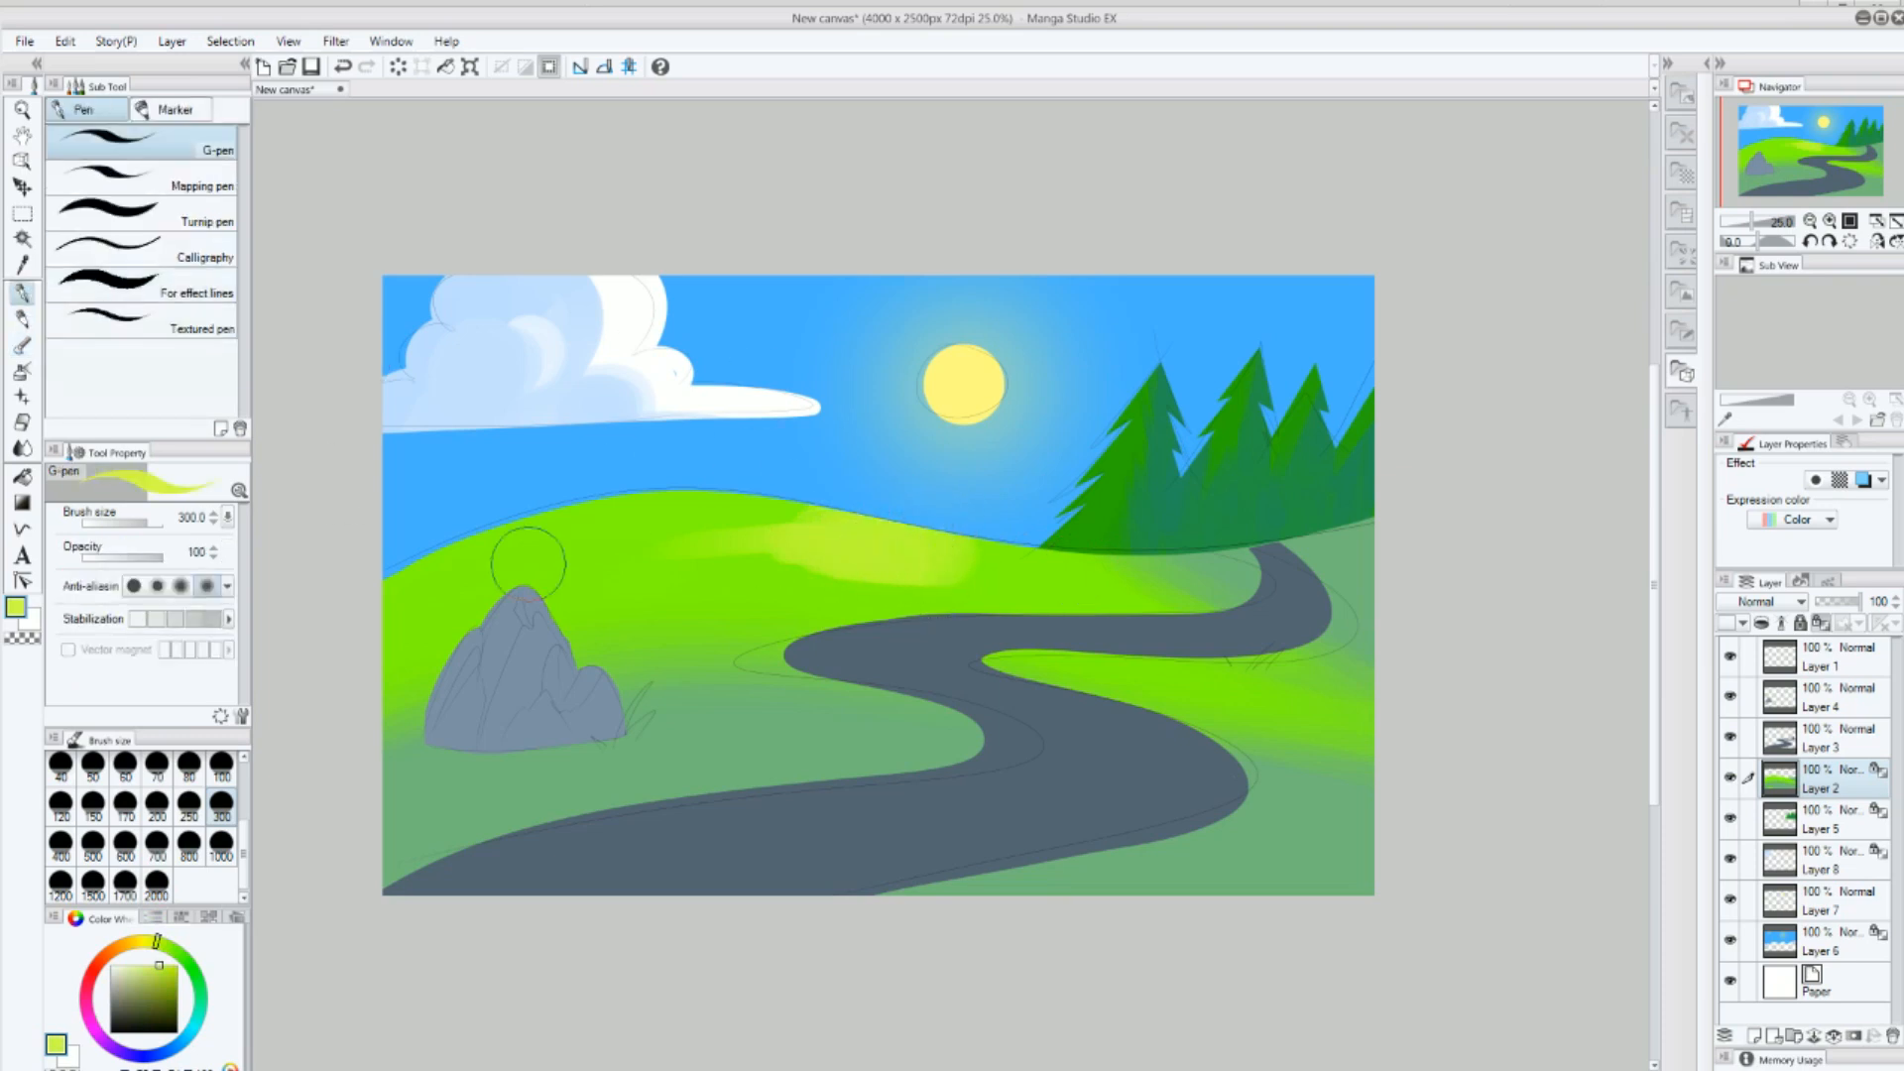
left_click(223, 772)
mouse_move(759, 567)
left_mouse_down()
mouse_move(967, 590)
mouse_move(928, 576)
mouse_move(1007, 557)
mouse_move(674, 501)
mouse_move(784, 518)
mouse_move(664, 544)
mouse_move(723, 571)
mouse_move(987, 613)
left_mouse_up()
left_click(22, 447)
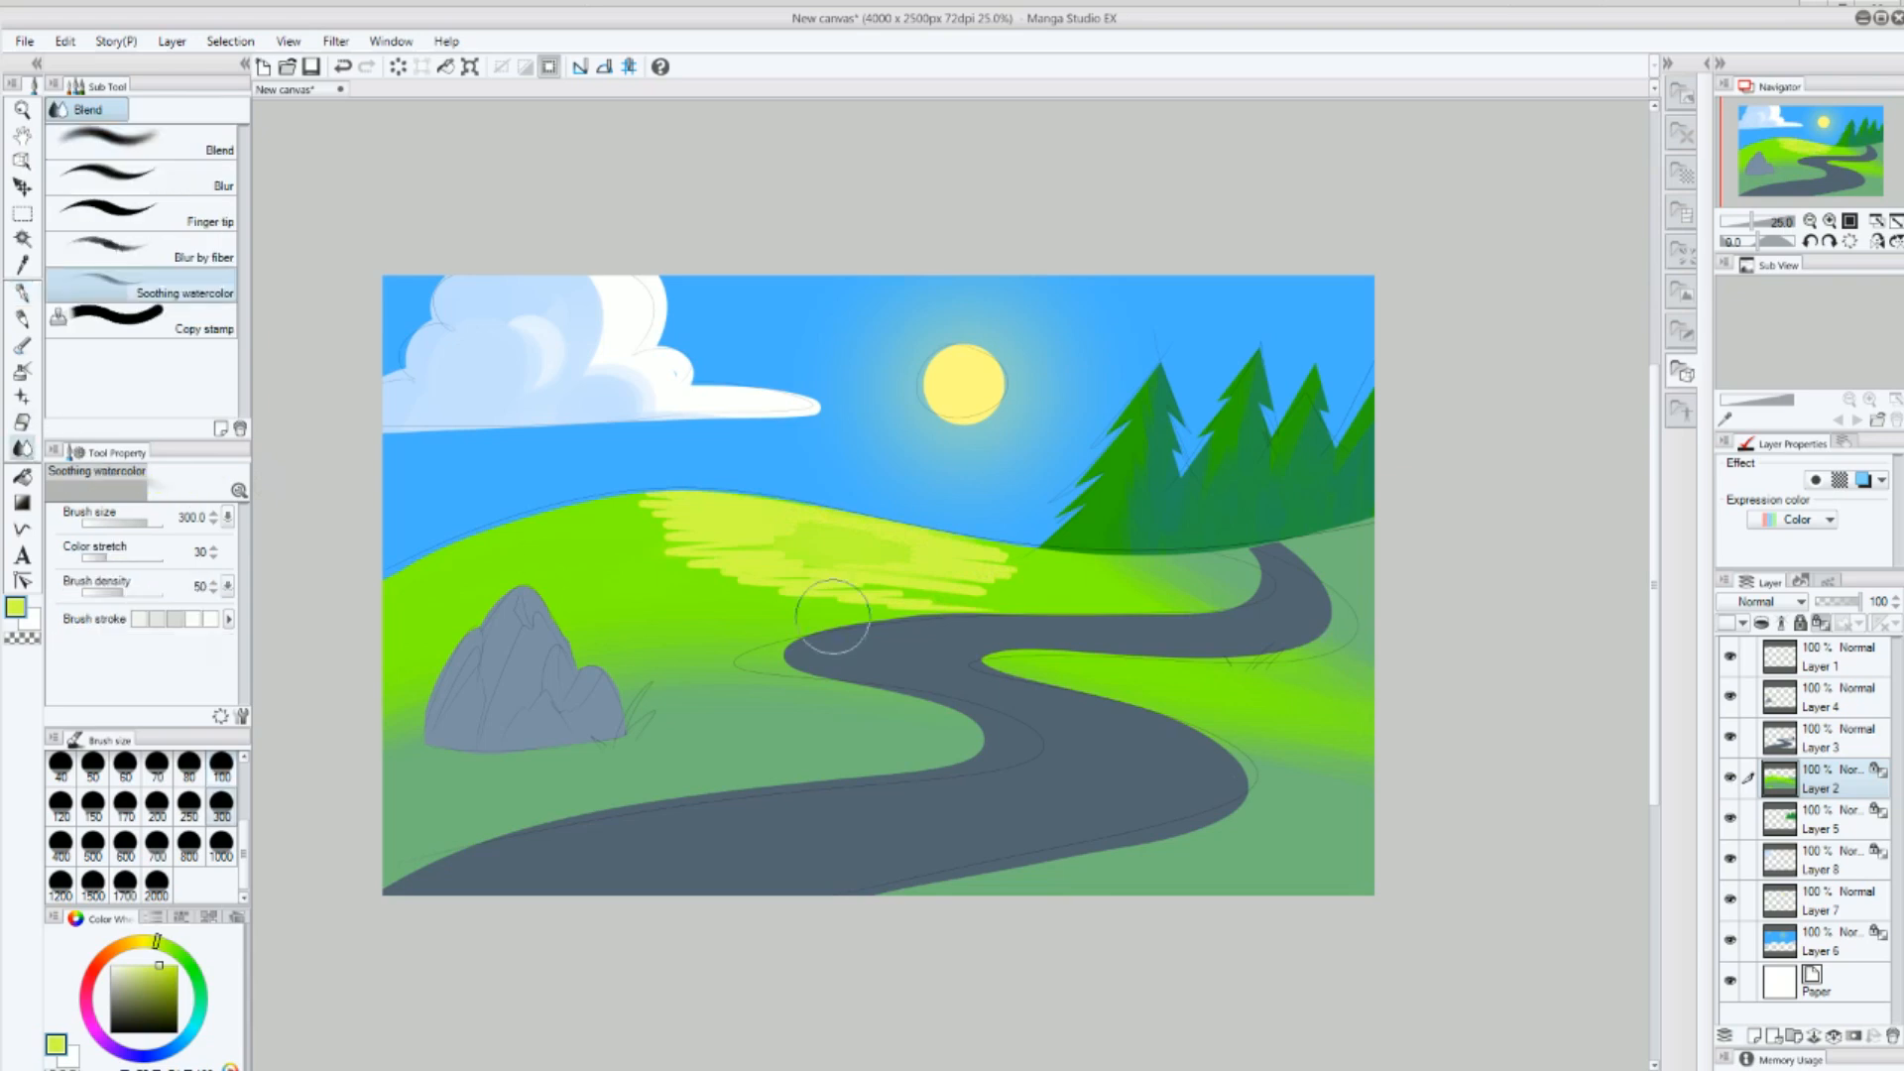
mouse_move(908, 613)
left_mouse_down()
mouse_move(849, 574)
mouse_move(1063, 567)
mouse_move(912, 513)
mouse_move(979, 617)
mouse_move(904, 616)
mouse_move(746, 574)
mouse_move(596, 582)
mouse_move(756, 540)
mouse_move(528, 545)
mouse_move(603, 513)
mouse_move(524, 530)
mouse_move(716, 492)
mouse_move(575, 520)
mouse_move(806, 532)
mouse_move(612, 581)
mouse_move(1090, 605)
mouse_move(866, 604)
mouse_move(1026, 546)
mouse_move(951, 600)
mouse_move(919, 577)
mouse_move(678, 631)
mouse_move(777, 570)
mouse_move(616, 586)
mouse_move(761, 493)
left_mouse_up()
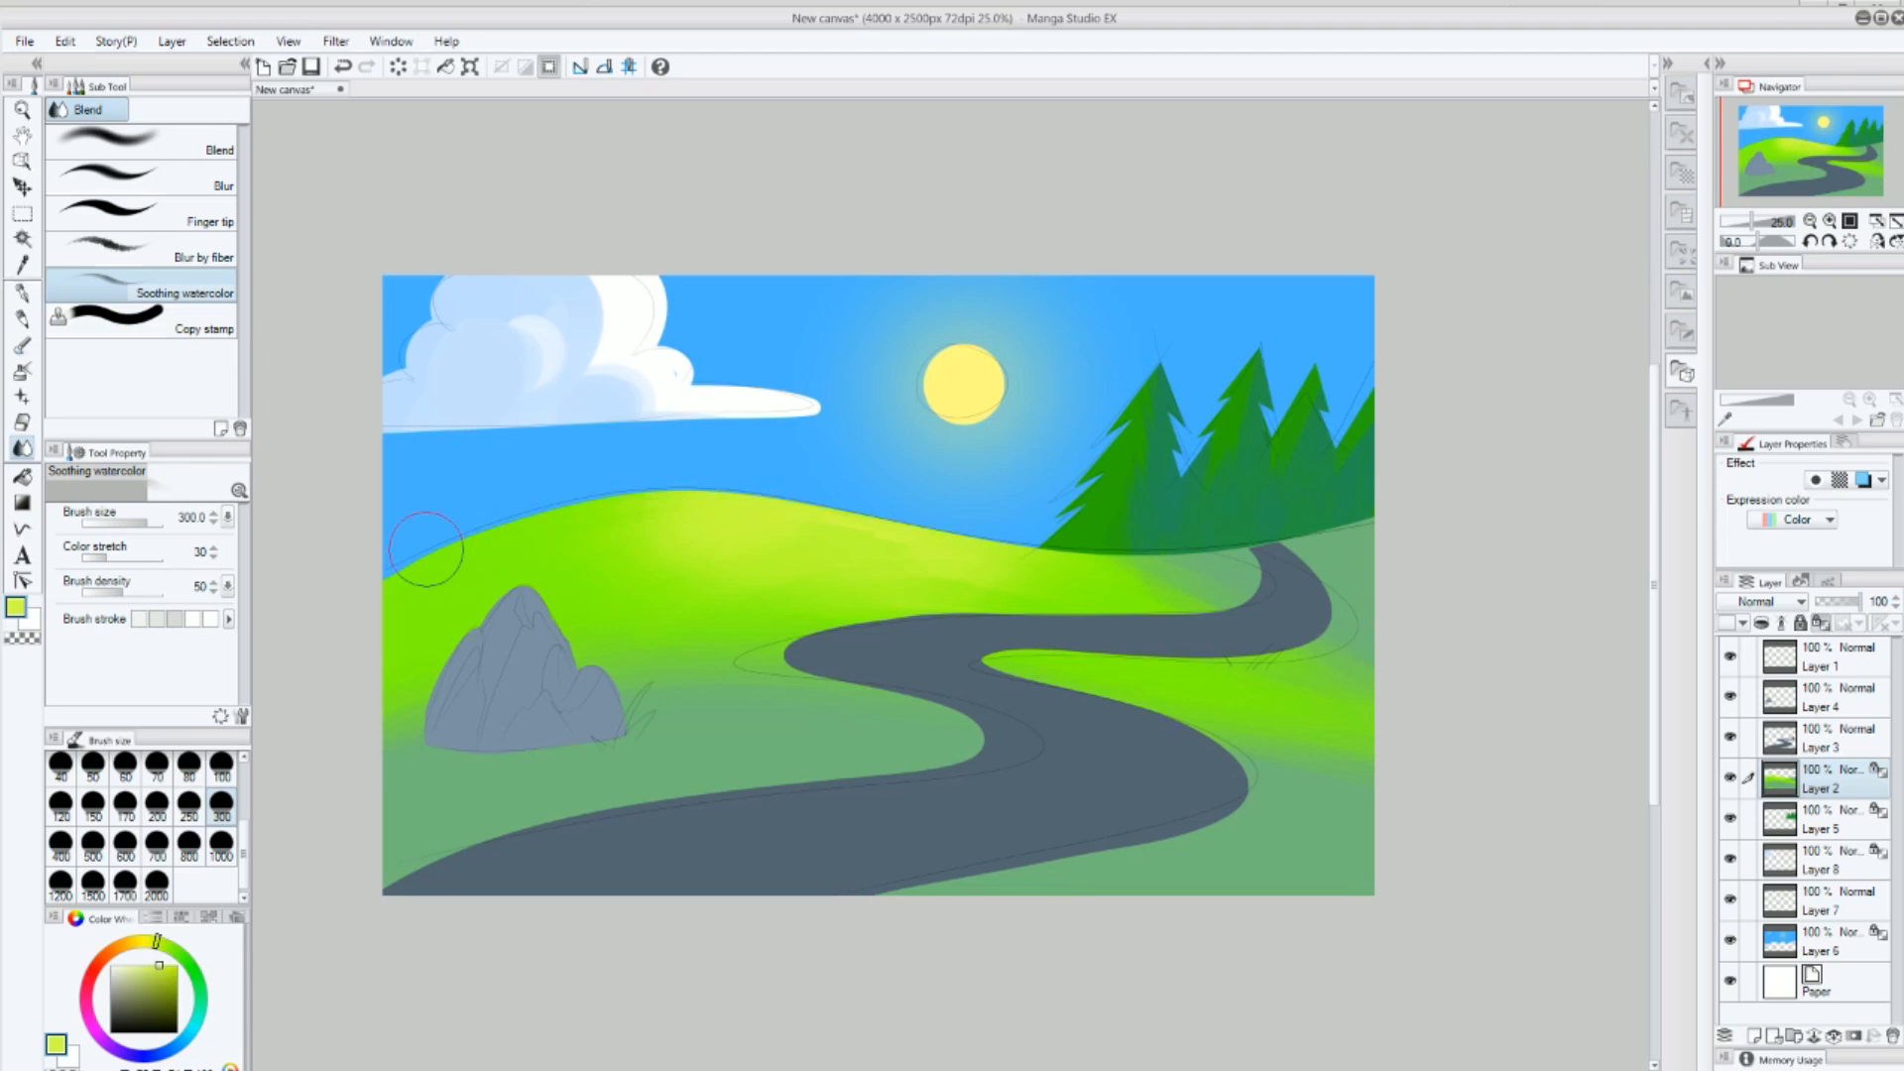
Lock transparent pixels on the road's Layer 3 and brush lighter blue-gray over its far bends with the Soft airbrush at size 400.
left_click(1823, 737)
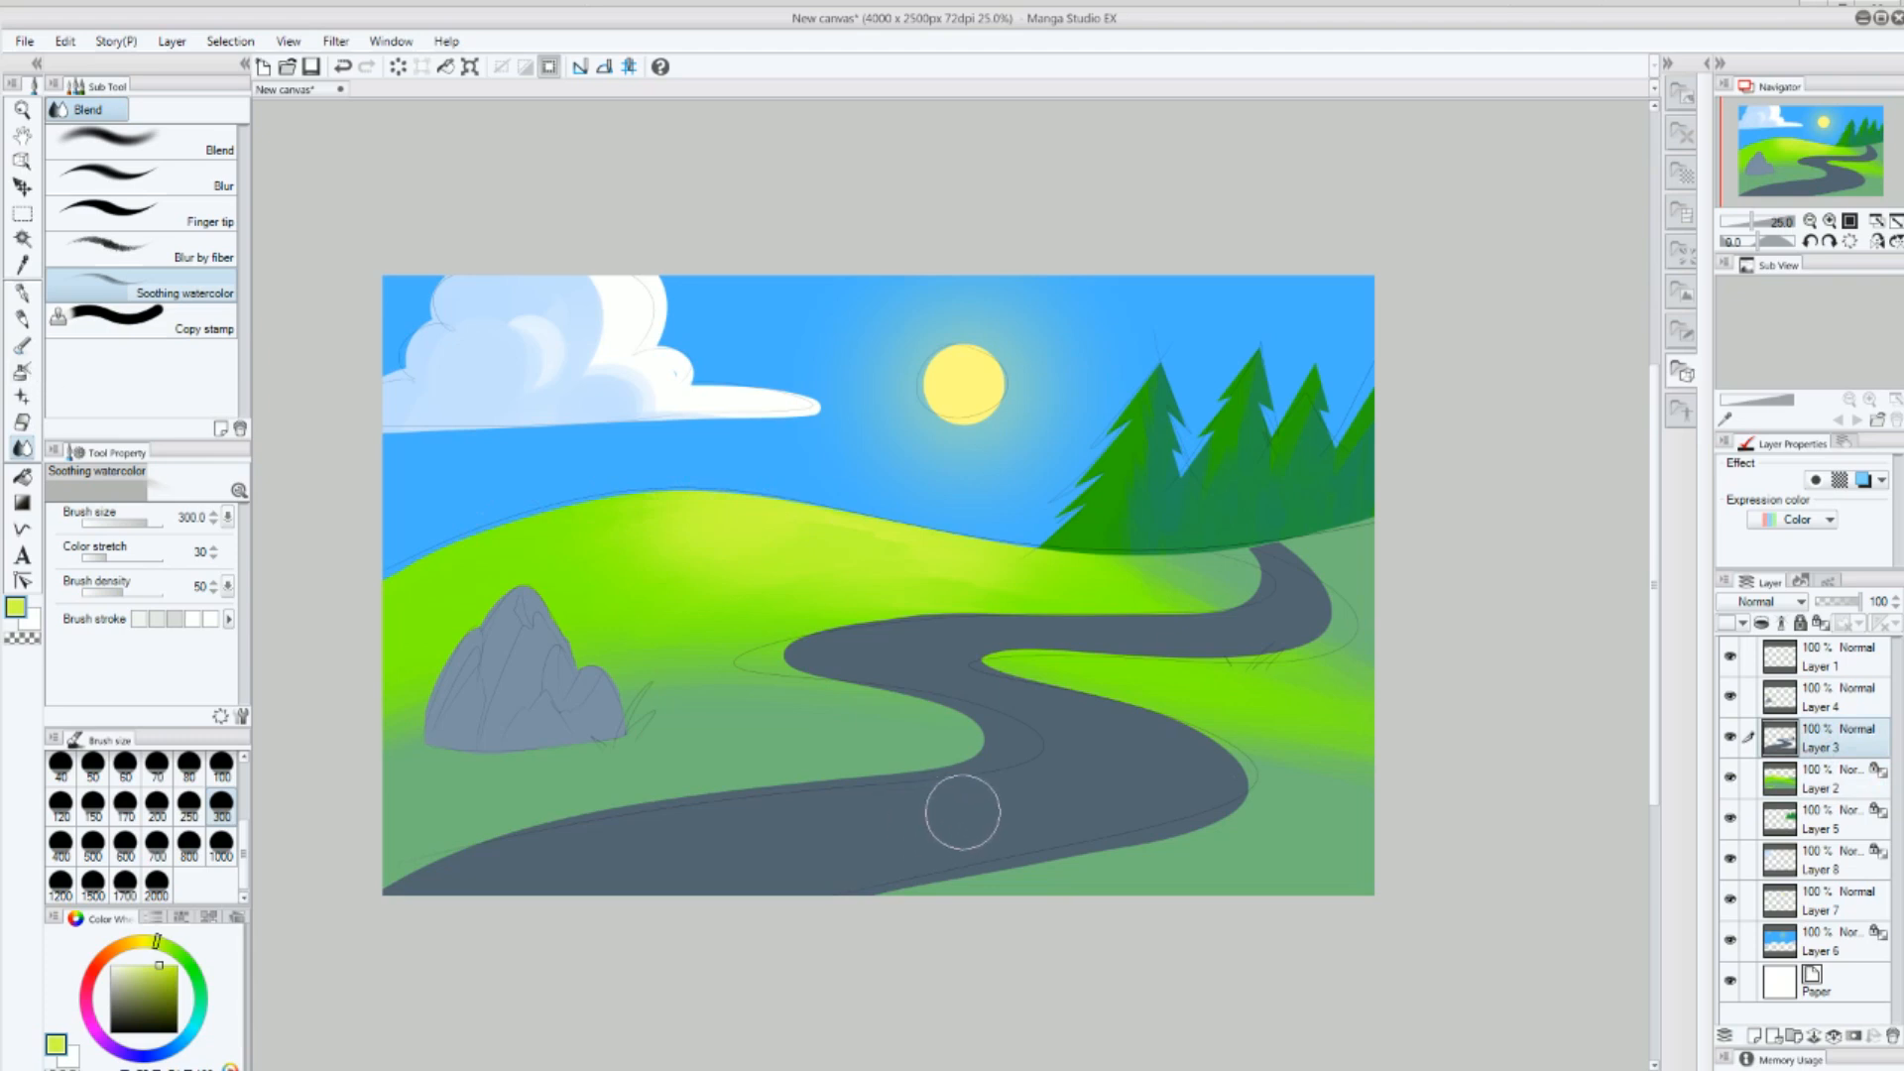
left_click(1017, 806, "alt")
left_click(124, 983)
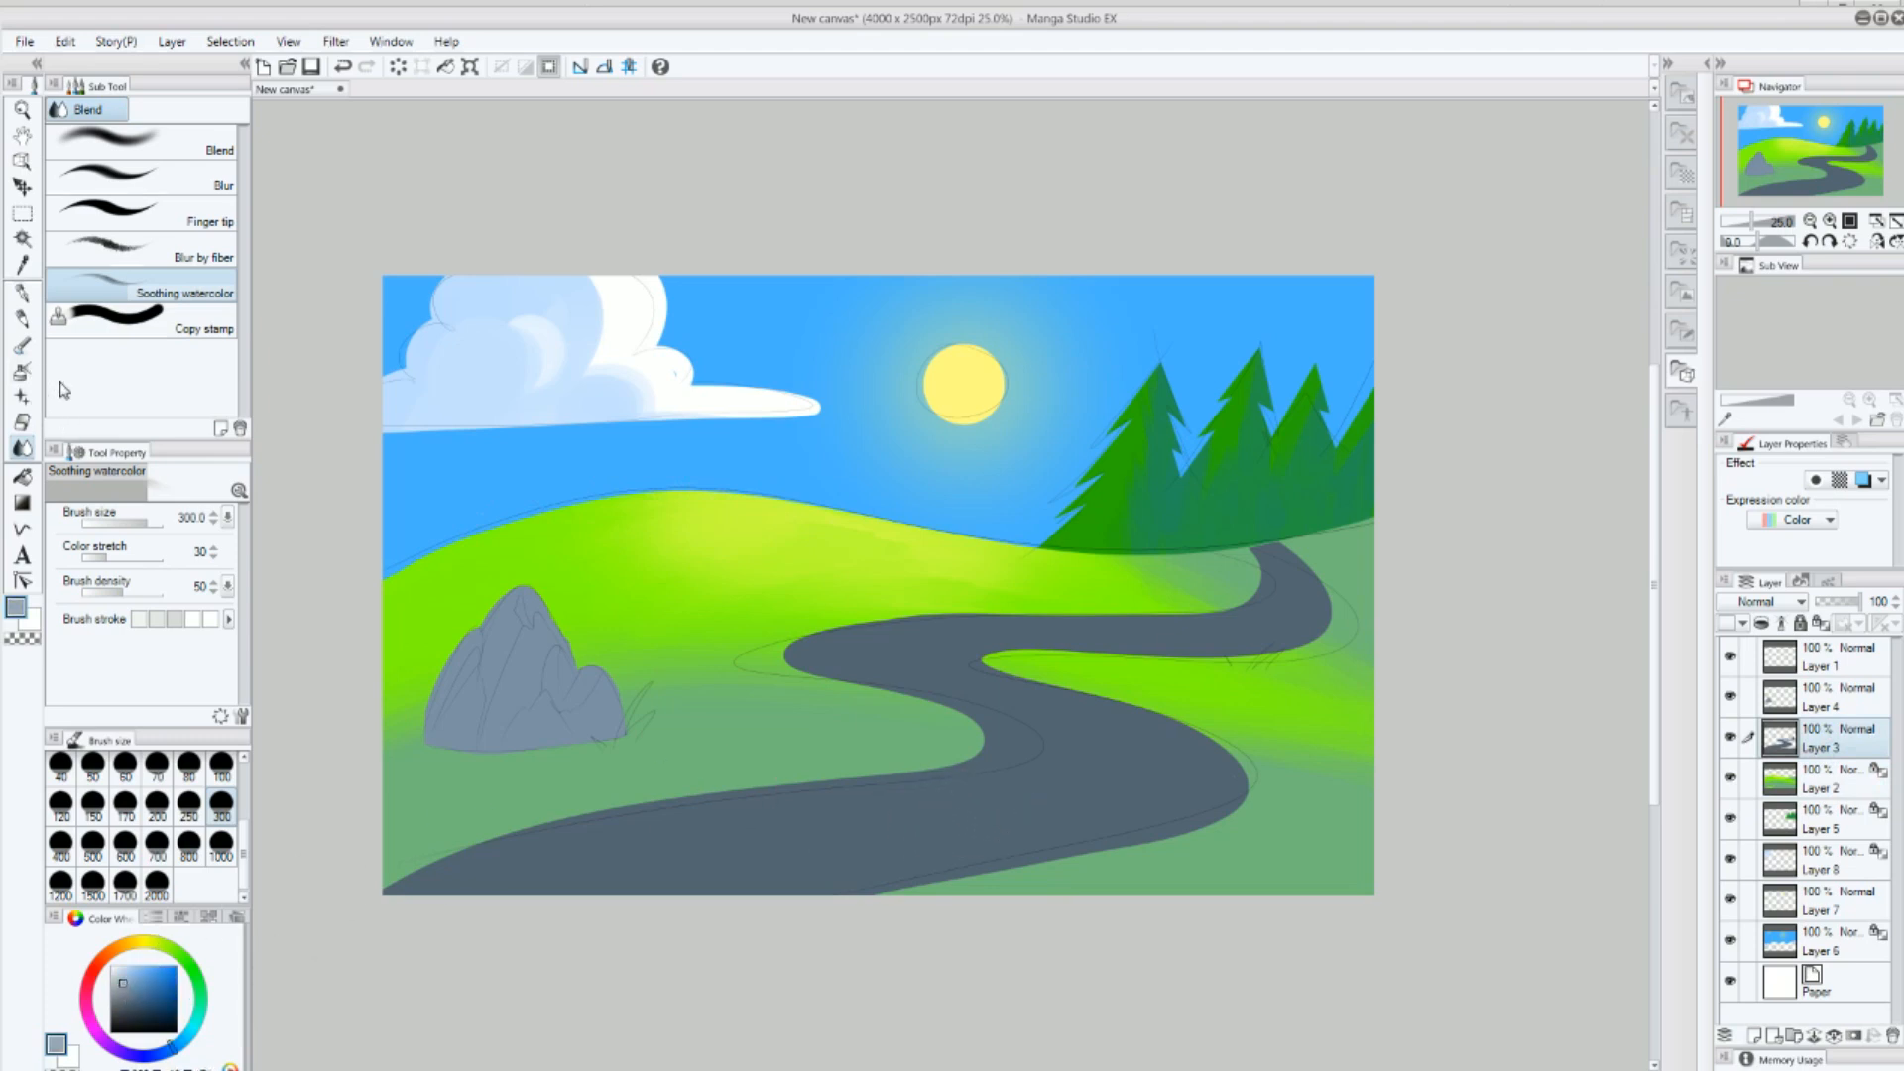
left_click(20, 374)
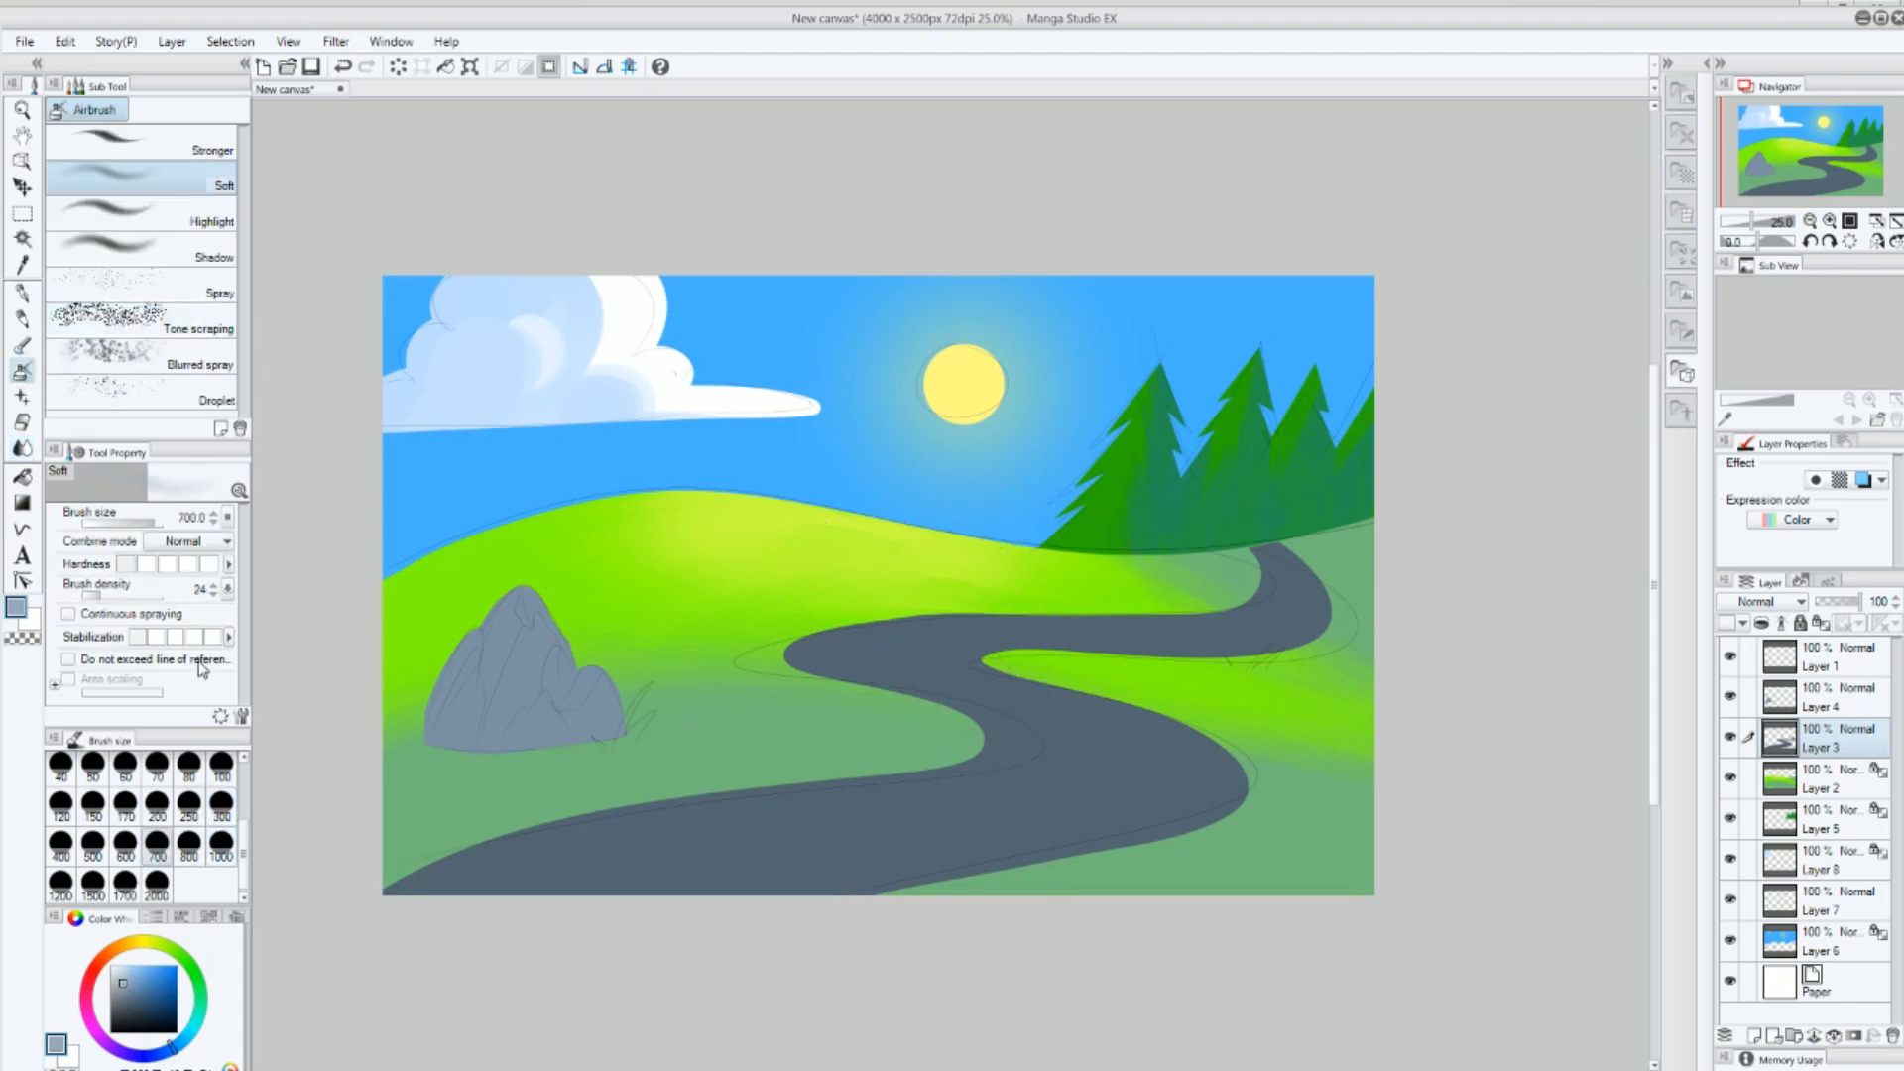
left_click(61, 851)
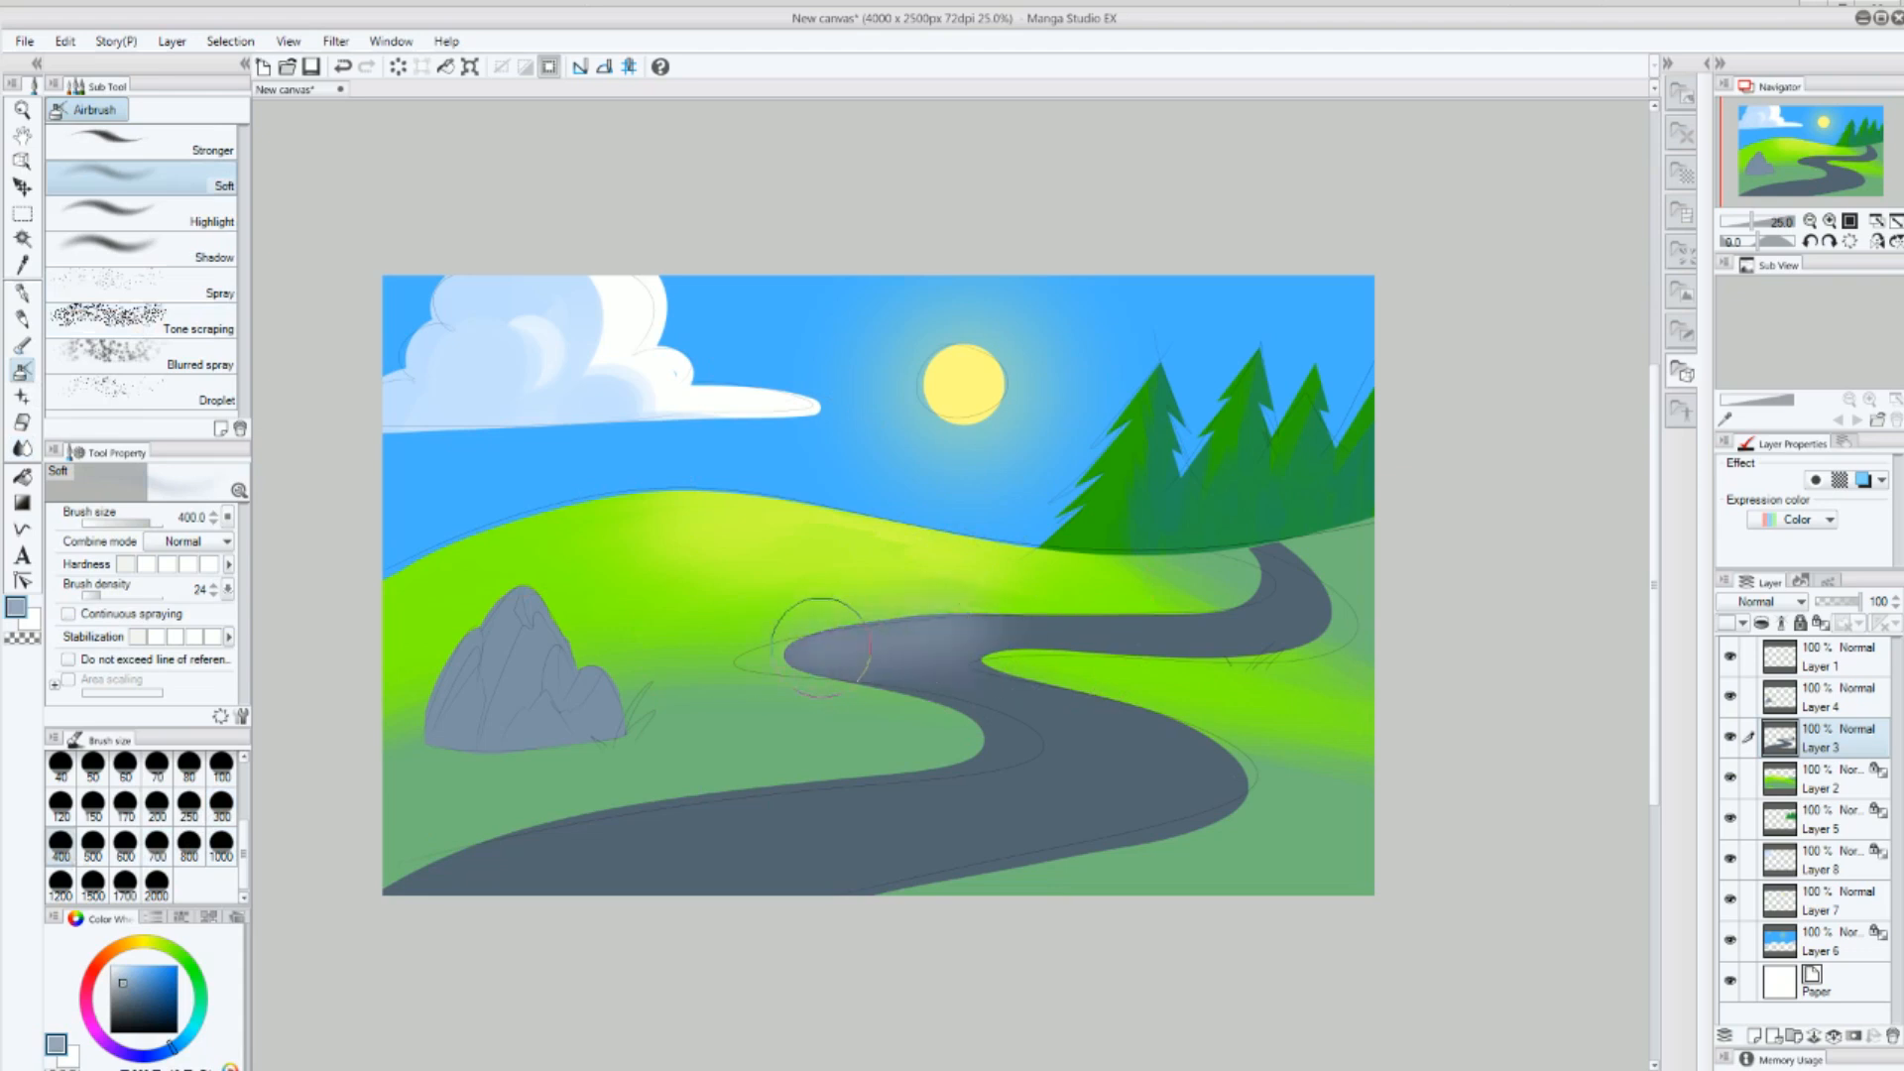
left_click(1821, 622)
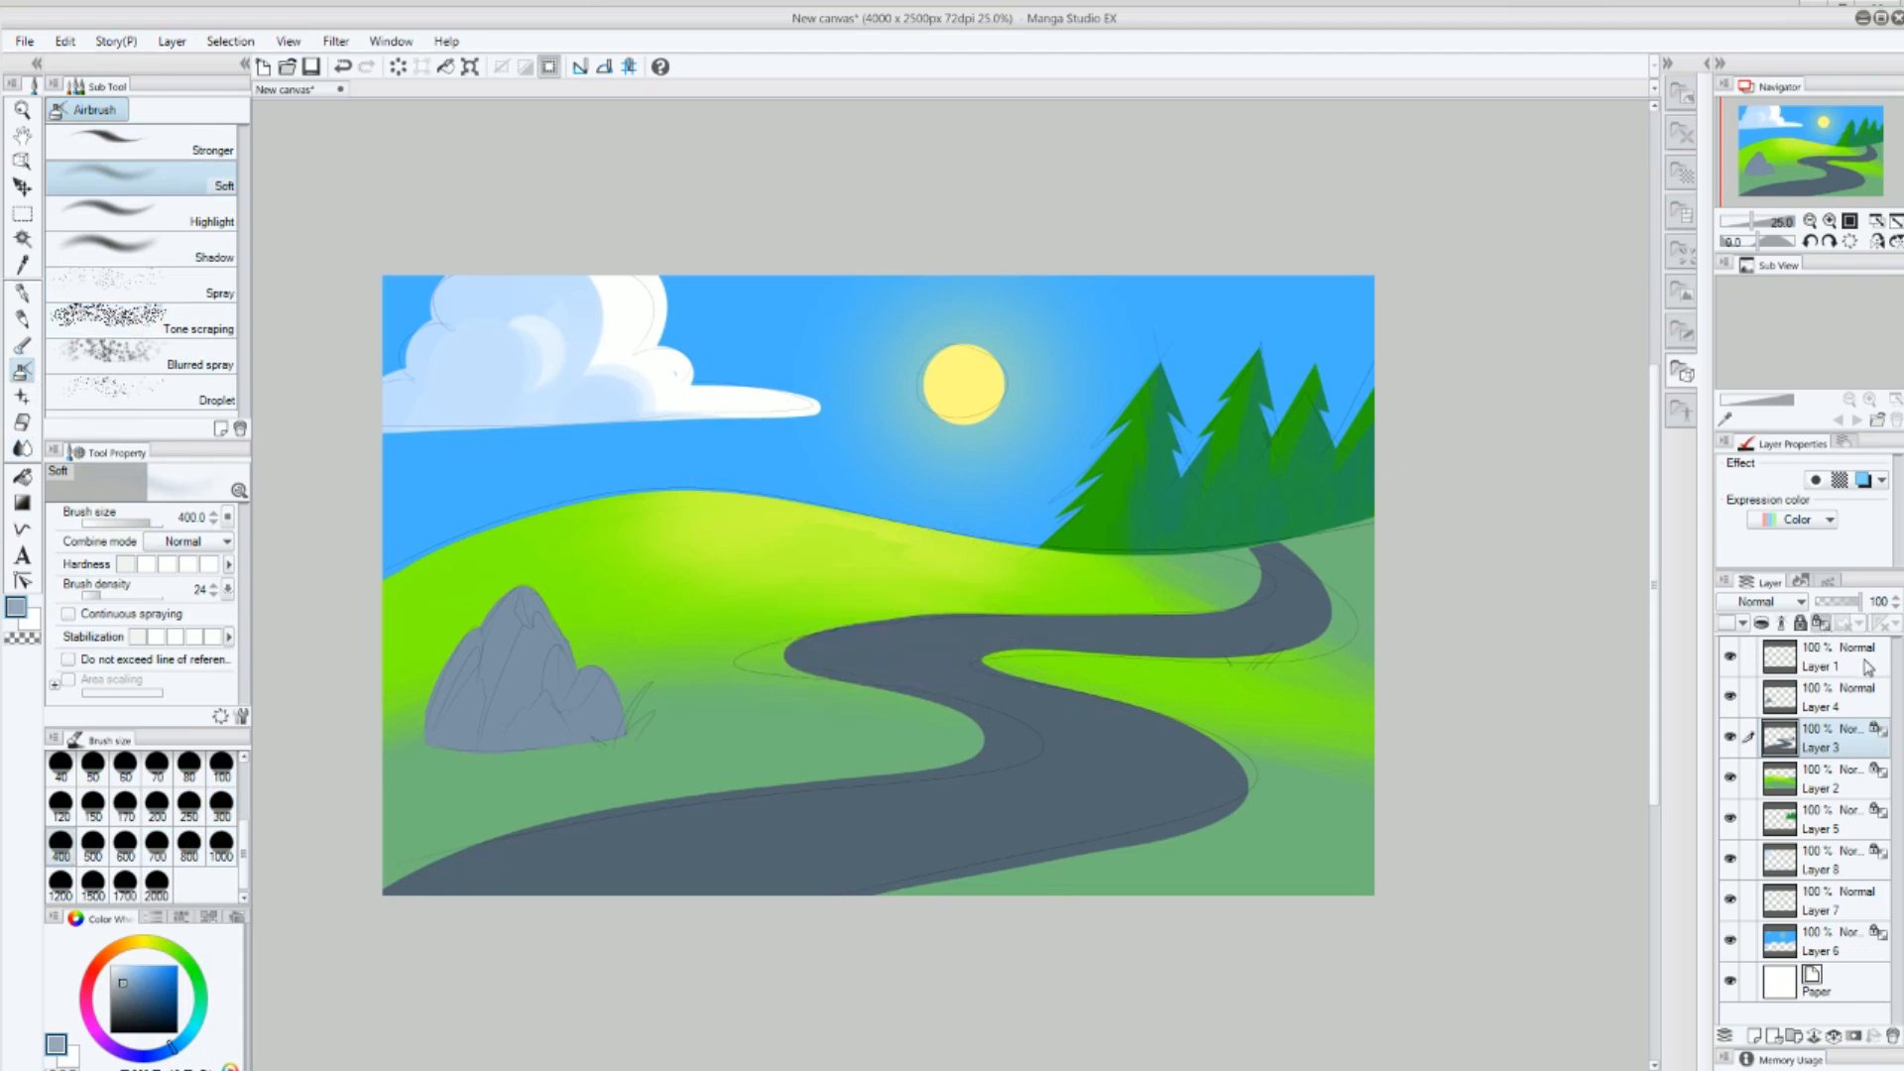
mouse_move(938, 556)
left_mouse_down()
mouse_move(943, 640)
mouse_move(1171, 715)
left_mouse_up()
mouse_move(982, 635)
left_mouse_down()
mouse_move(1041, 640)
mouse_move(1075, 608)
mouse_move(1285, 630)
left_mouse_up()
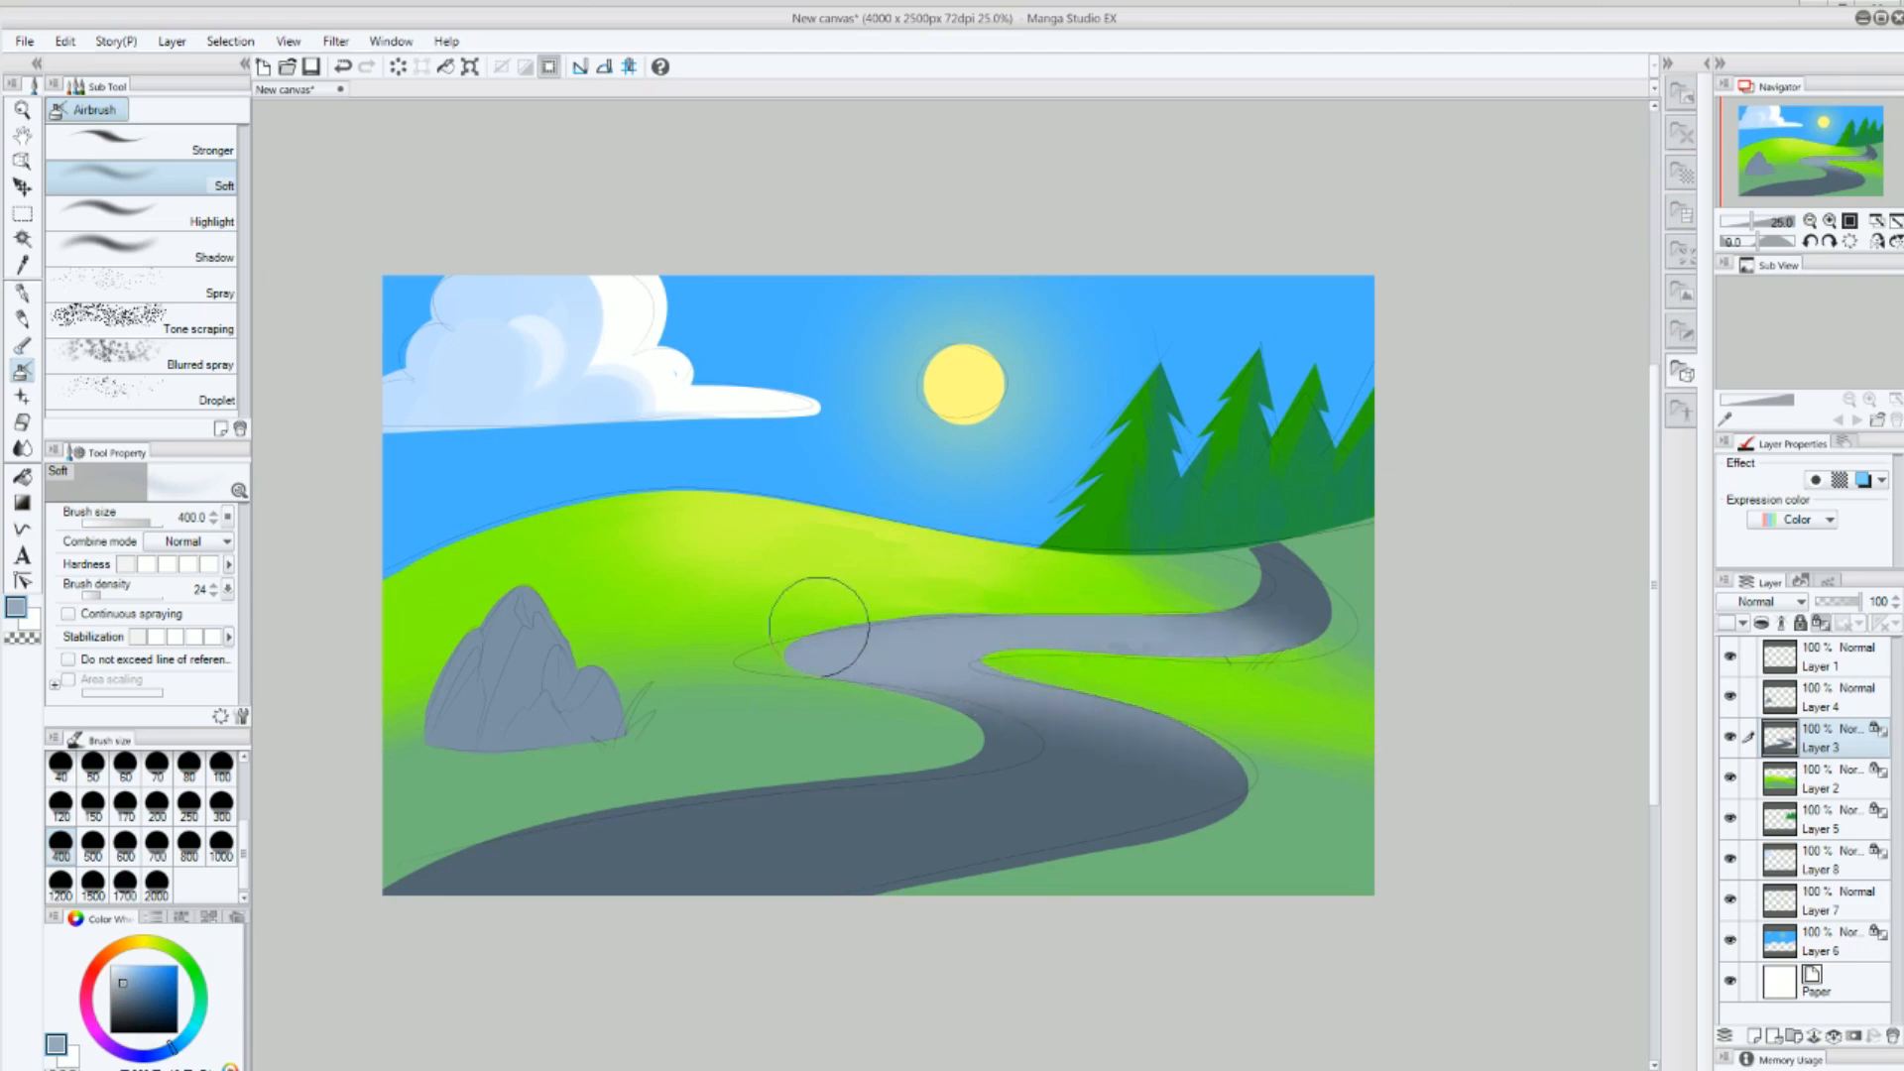
Brighten the road's middle bend with a paler blue-gray and smooth the road's shading with the Soothing watercolor blend brush at size 300.
left_click(119, 977)
mouse_move(926, 608)
left_mouse_down()
mouse_move(884, 646)
mouse_move(977, 640)
left_mouse_up()
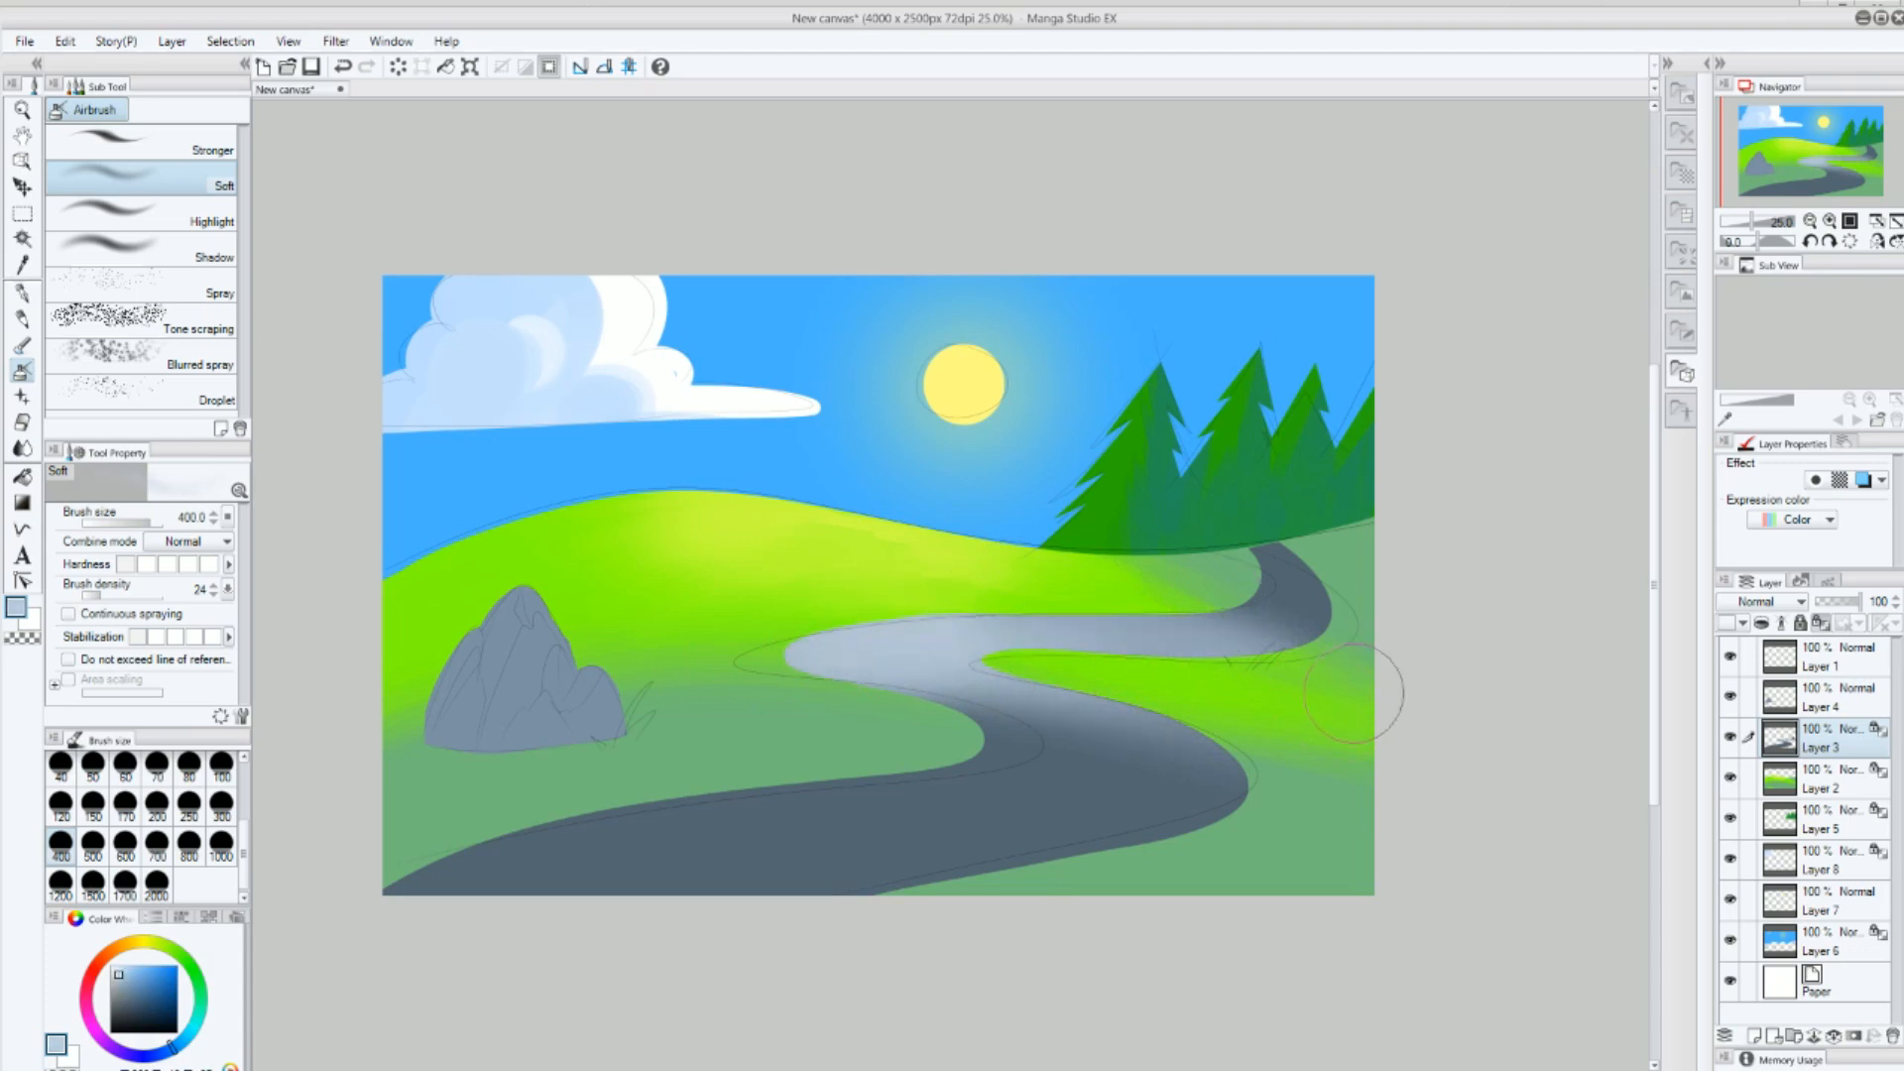
left_click(22, 449)
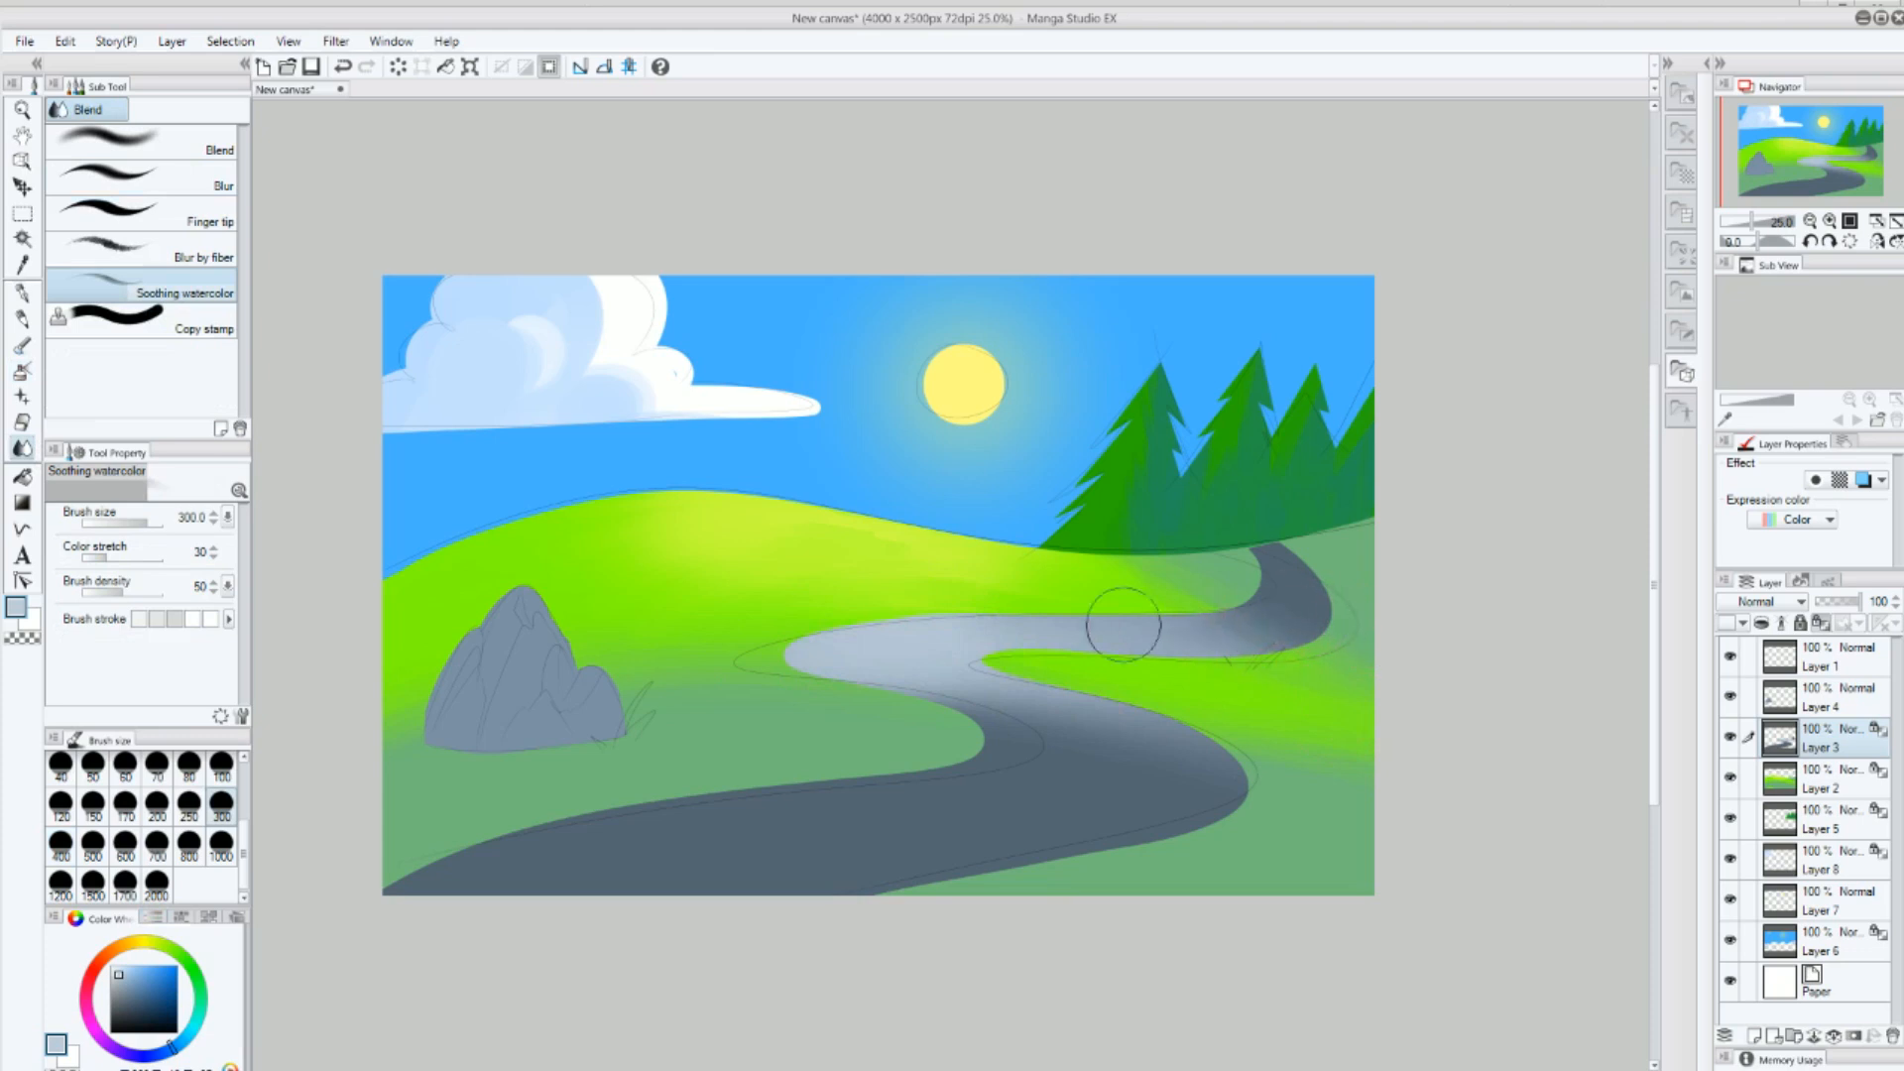
mouse_move(1075, 753)
left_mouse_down()
mouse_move(948, 684)
mouse_move(1113, 778)
mouse_move(1093, 740)
mouse_move(1221, 778)
mouse_move(1067, 695)
mouse_move(1062, 725)
mouse_move(1098, 751)
mouse_move(850, 651)
mouse_move(977, 666)
mouse_move(1155, 759)
mouse_move(1011, 699)
mouse_move(1012, 731)
mouse_move(1122, 787)
mouse_move(1108, 732)
mouse_move(942, 681)
mouse_move(953, 629)
mouse_move(1280, 619)
mouse_move(1140, 625)
mouse_move(1384, 639)
left_mouse_up()
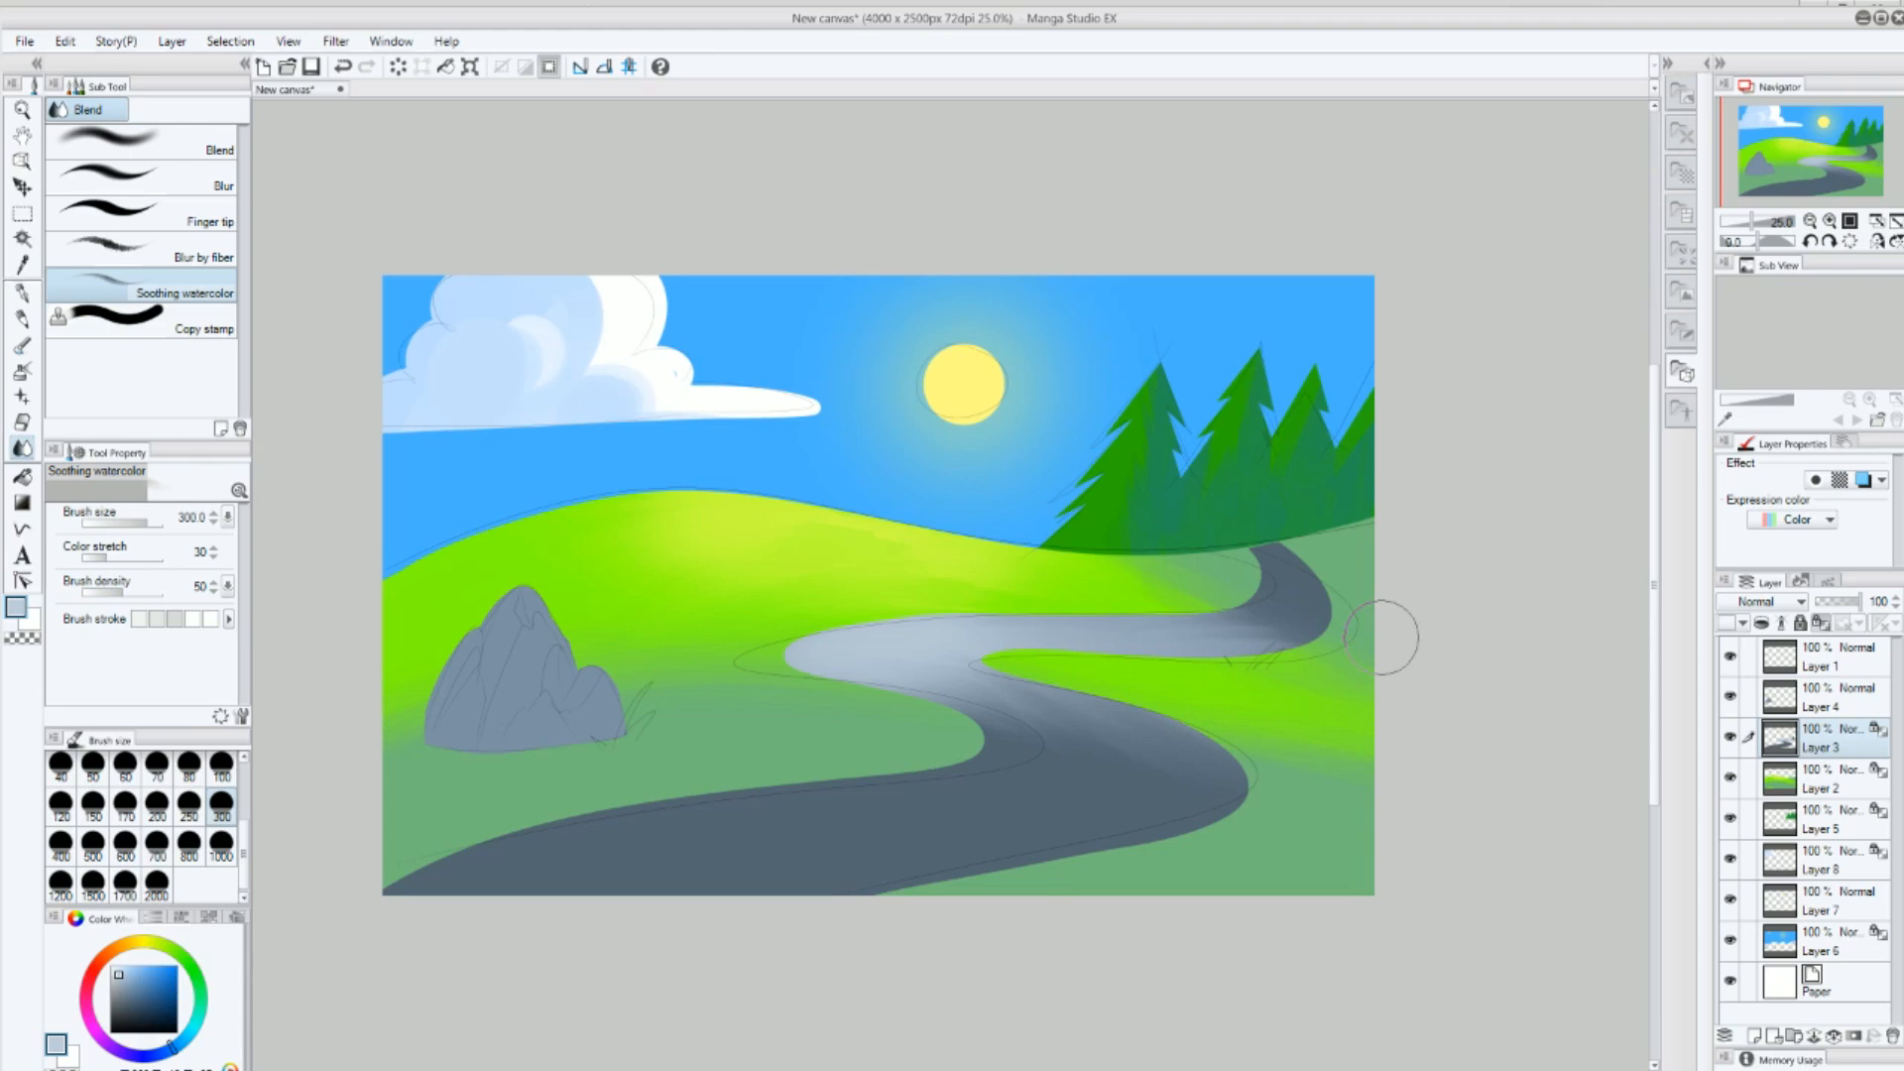
mouse_move(905, 660)
left_mouse_down()
mouse_move(1210, 787)
mouse_move(992, 682)
mouse_move(1224, 777)
left_mouse_up()
mouse_move(986, 700)
left_mouse_down()
mouse_move(1060, 793)
mouse_move(1050, 714)
left_mouse_up()
Lock transparent pixels on the rock's Layer 4 and paint pale blue-gray highlights on its sunlit side using With enough water at size 100.
left_click(1825, 706)
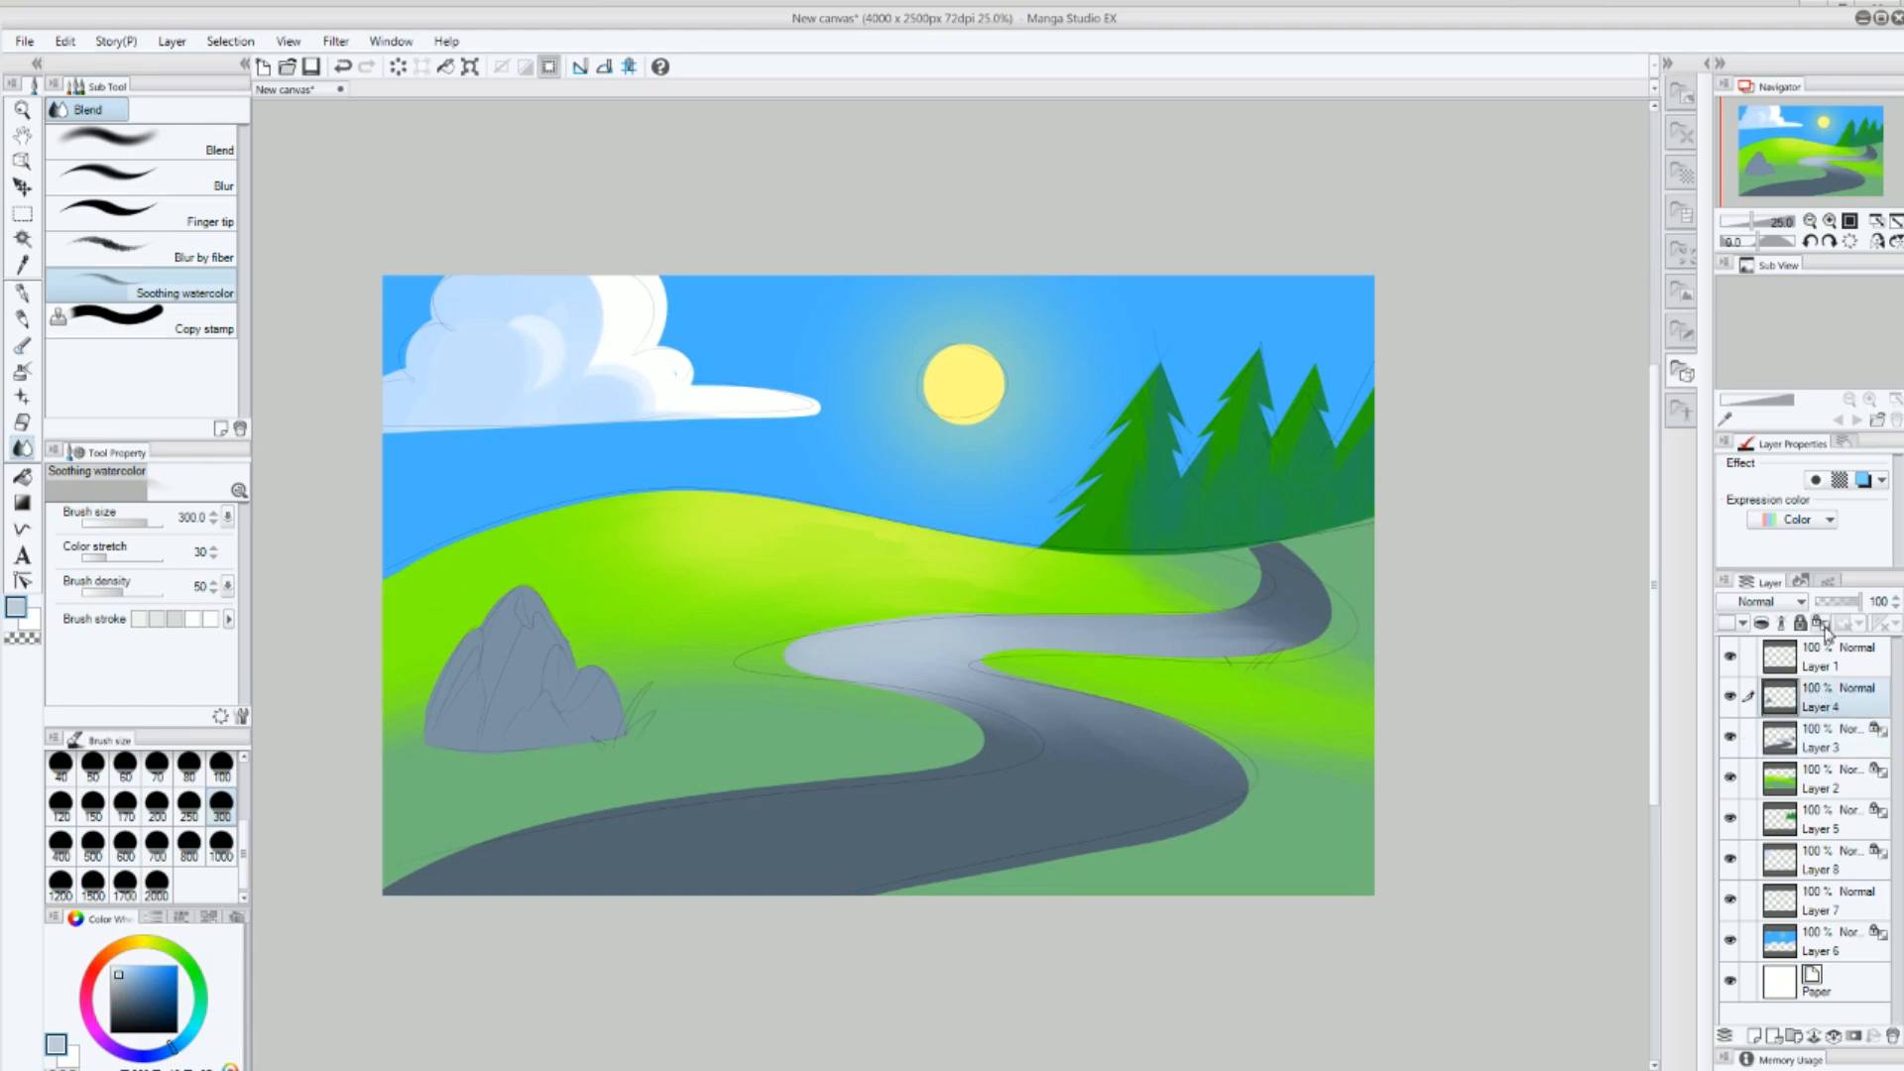
left_click(22, 345)
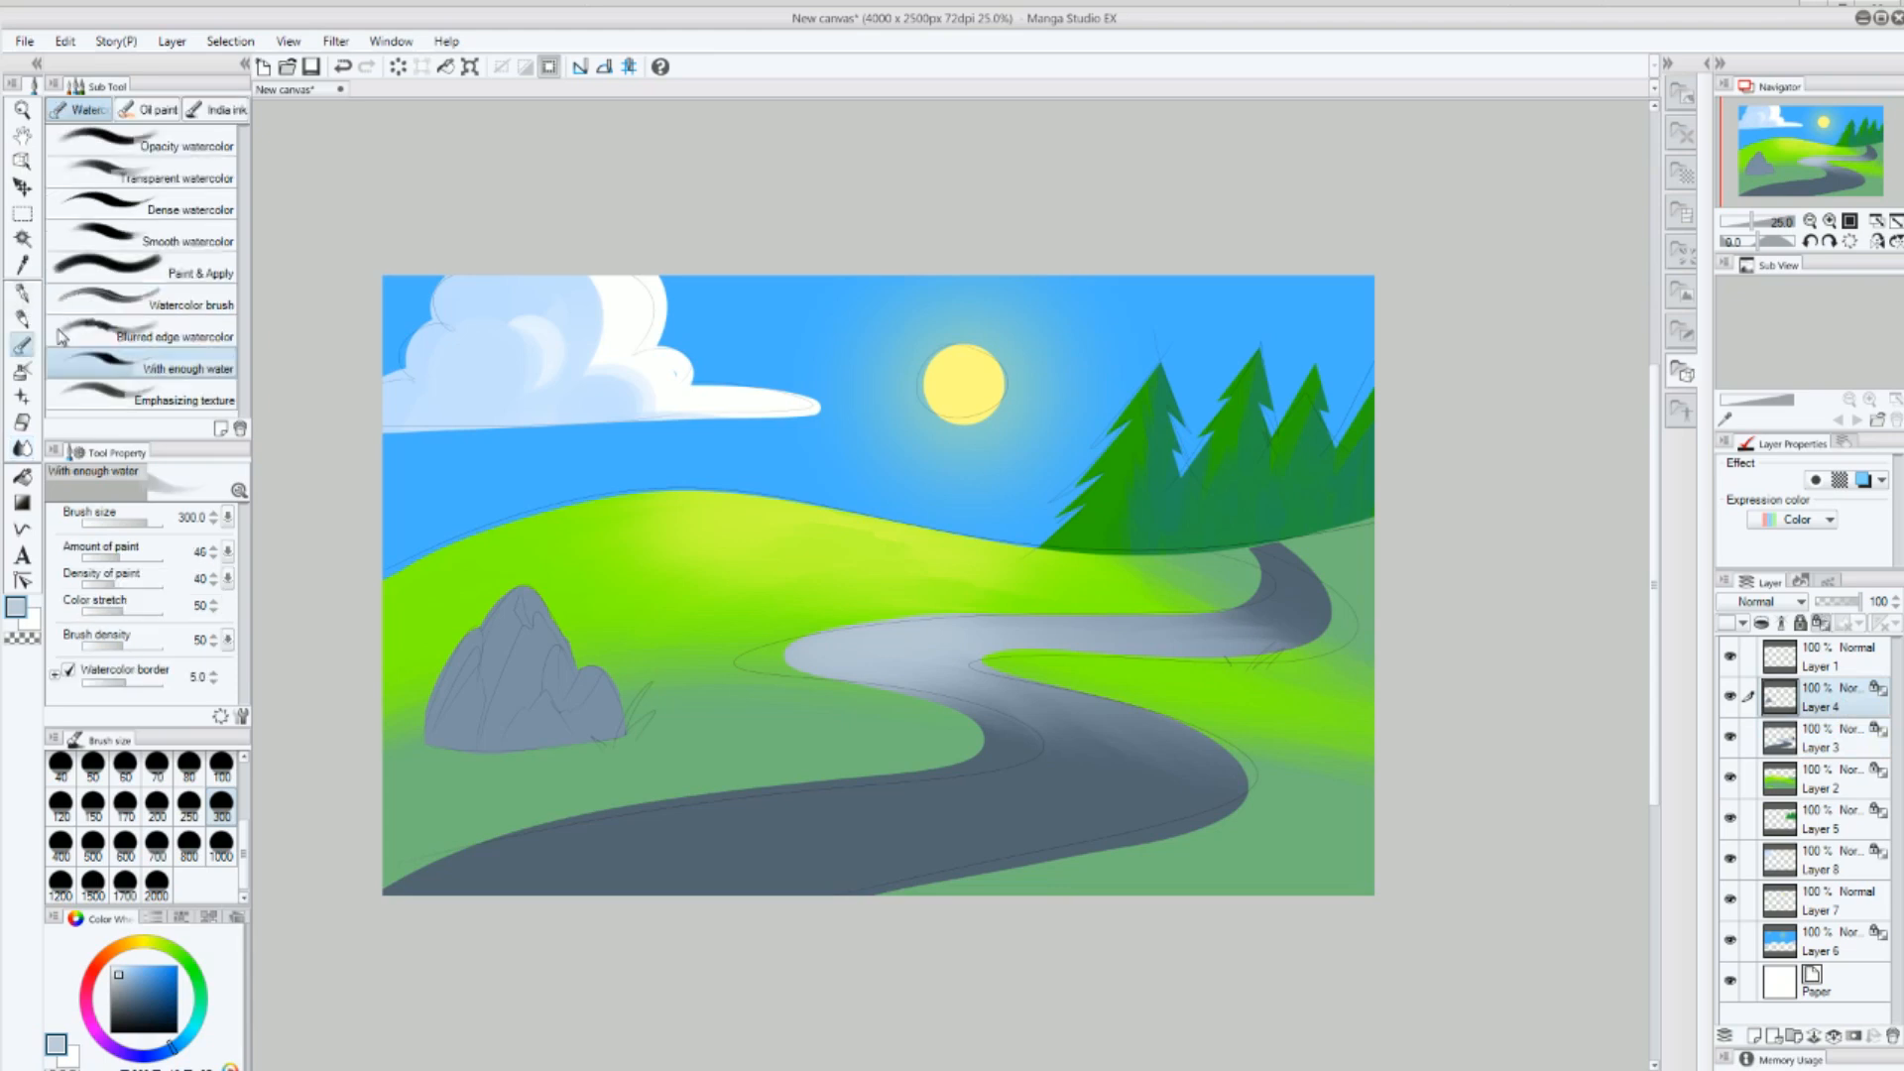
left_click(126, 988)
left_click(122, 978)
left_click(156, 803)
left_click(221, 764)
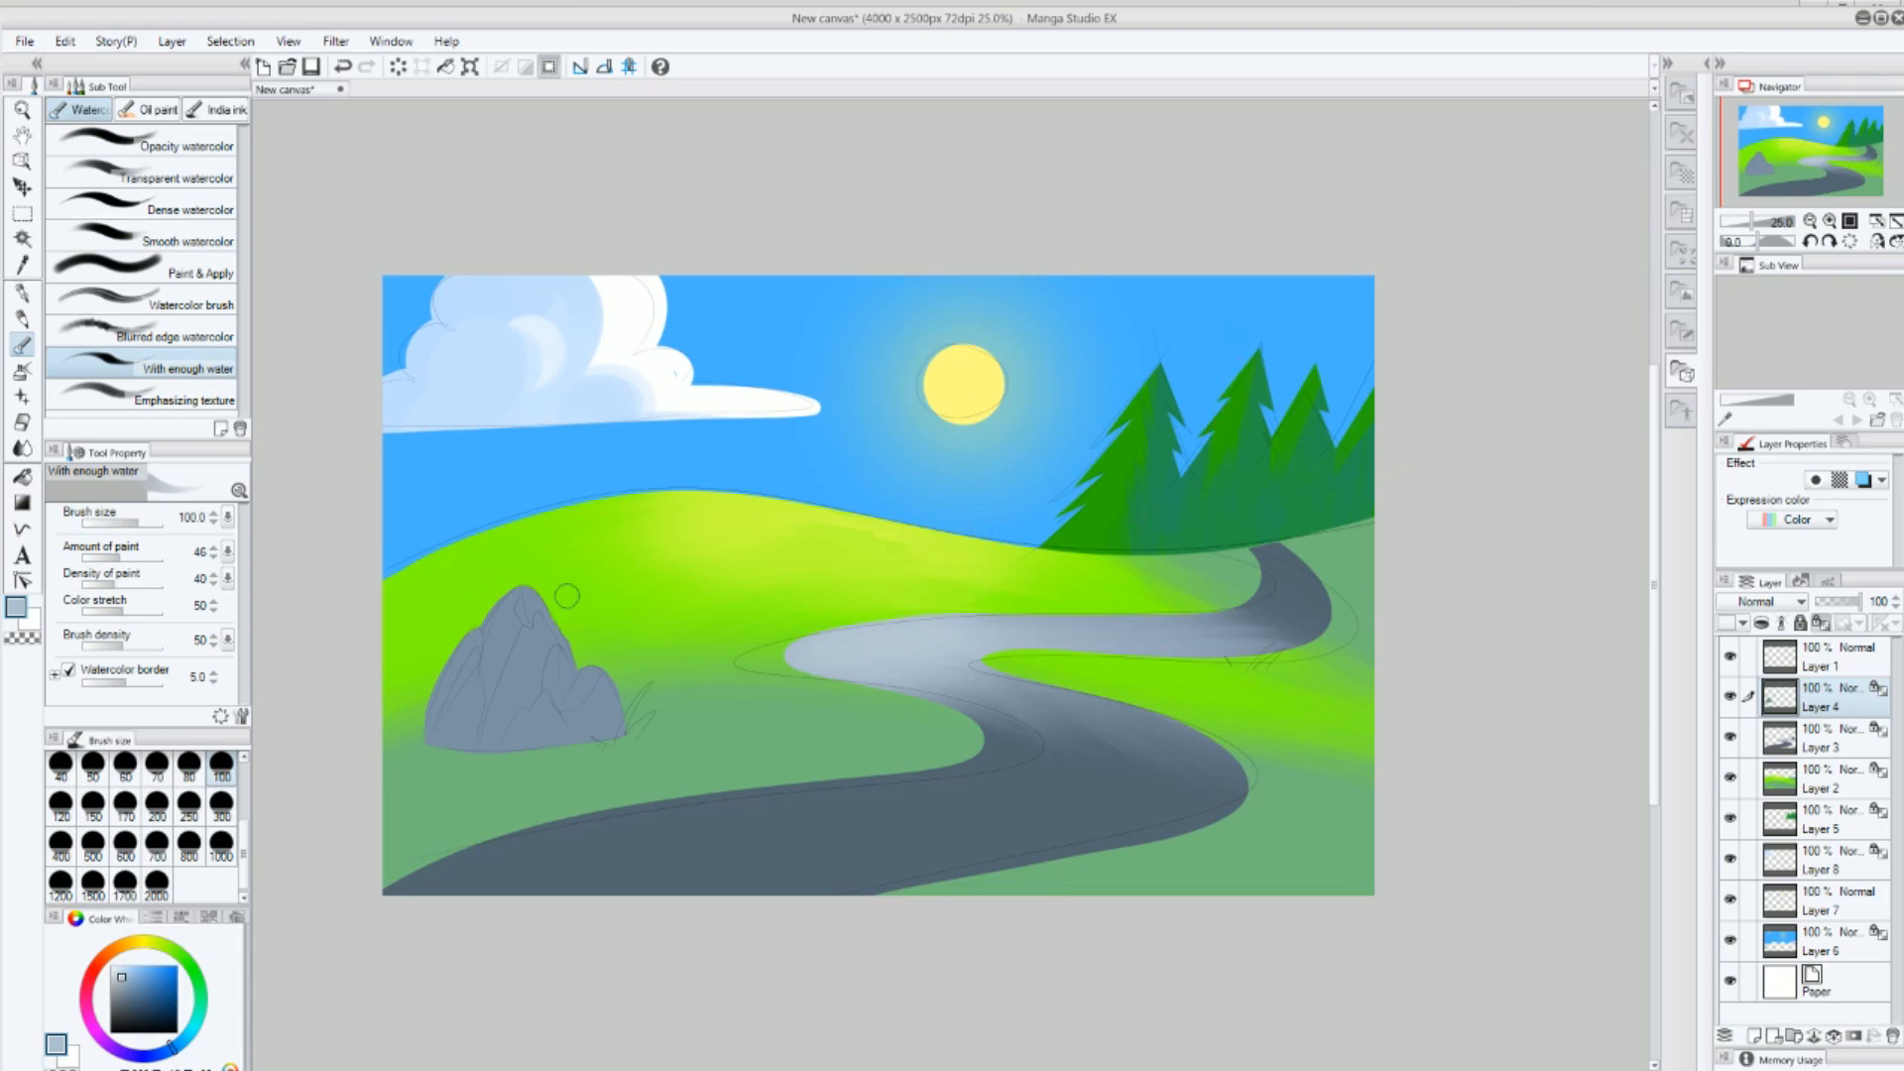
mouse_move(527, 592)
left_mouse_down()
mouse_move(593, 677)
mouse_move(559, 645)
mouse_move(557, 667)
mouse_move(612, 694)
left_mouse_up()
Paint dark blue-gray shadows on the rock's facets with the With enough water brush at size 100, undoing unwanted strokes.
left_click(123, 1004)
left_click(168, 1051)
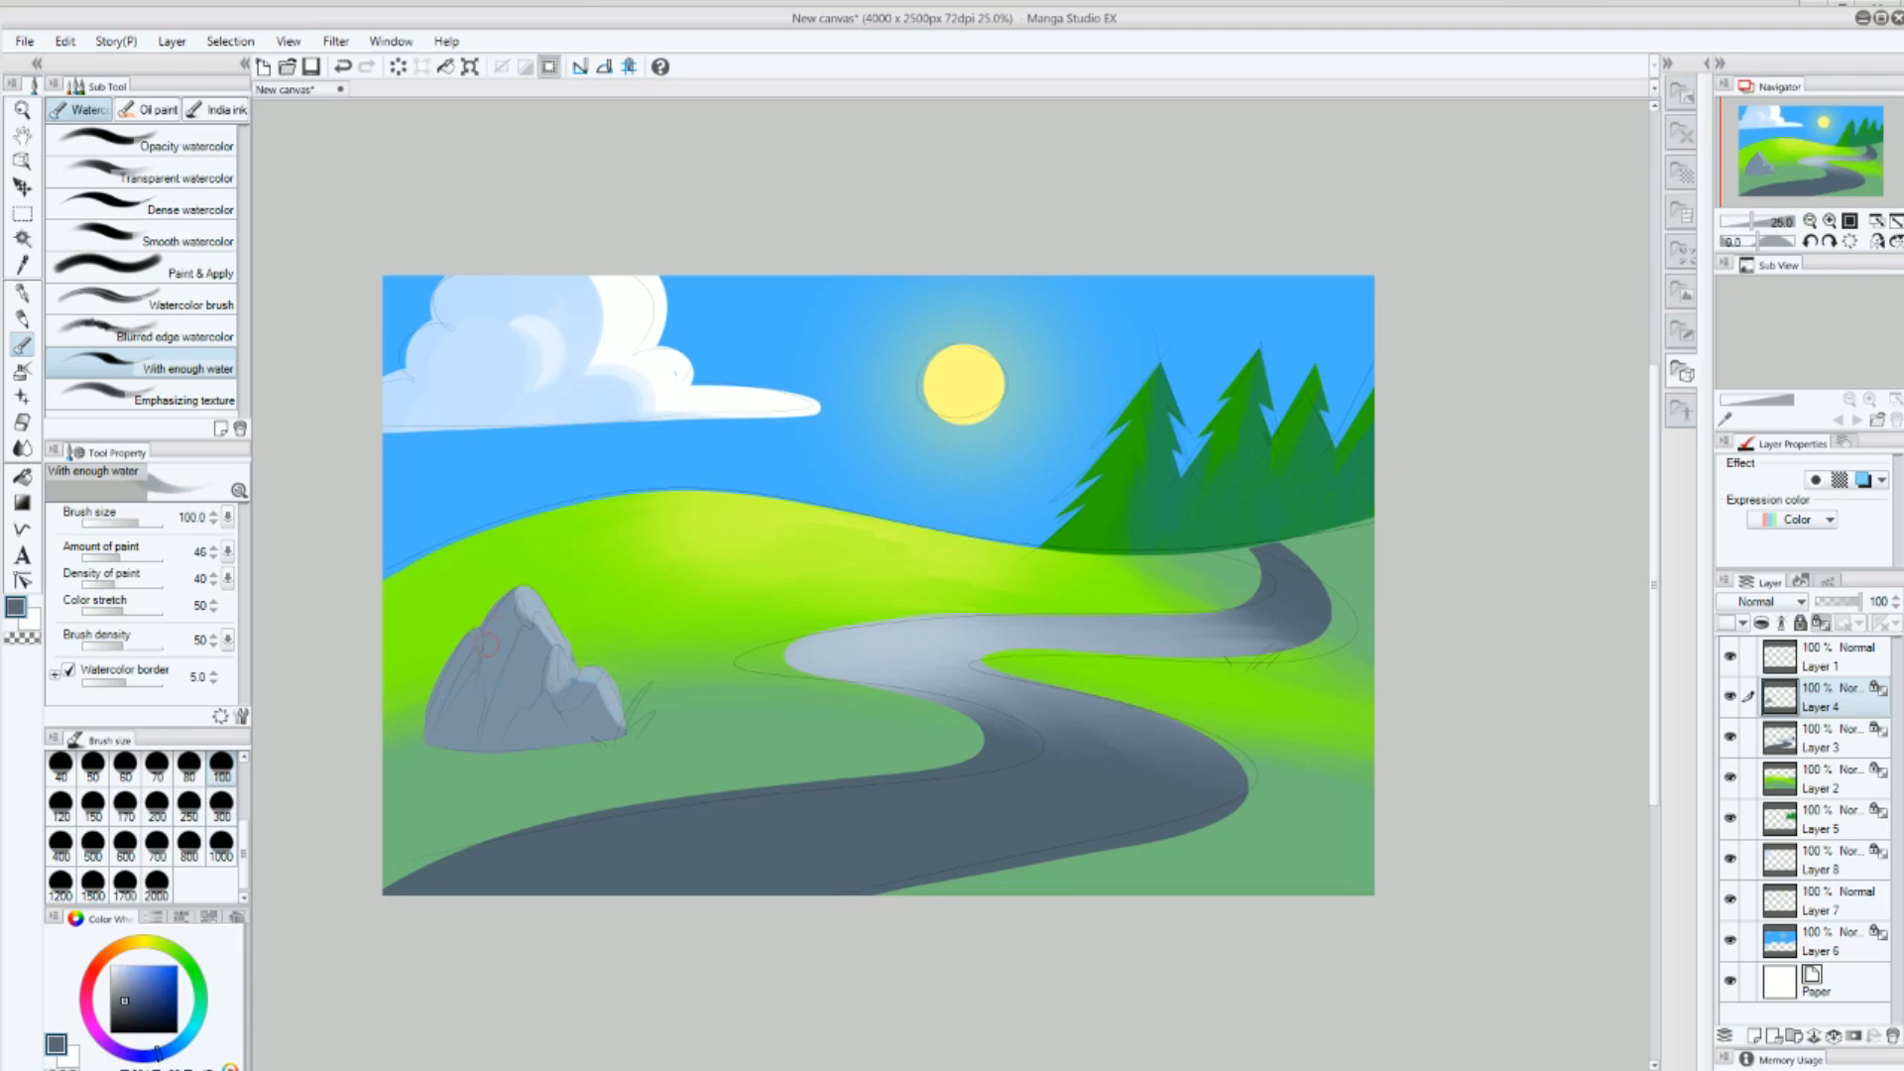
left_click_drag(492, 625, 485, 734)
mouse_move(466, 659)
left_mouse_down()
mouse_move(450, 753)
mouse_move(540, 714)
mouse_move(507, 742)
mouse_move(590, 768)
left_mouse_up()
key("ctrl+z")
mouse_move(531, 645)
left_mouse_down()
mouse_move(533, 584)
mouse_move(494, 740)
left_mouse_up()
key("ctrl+z")
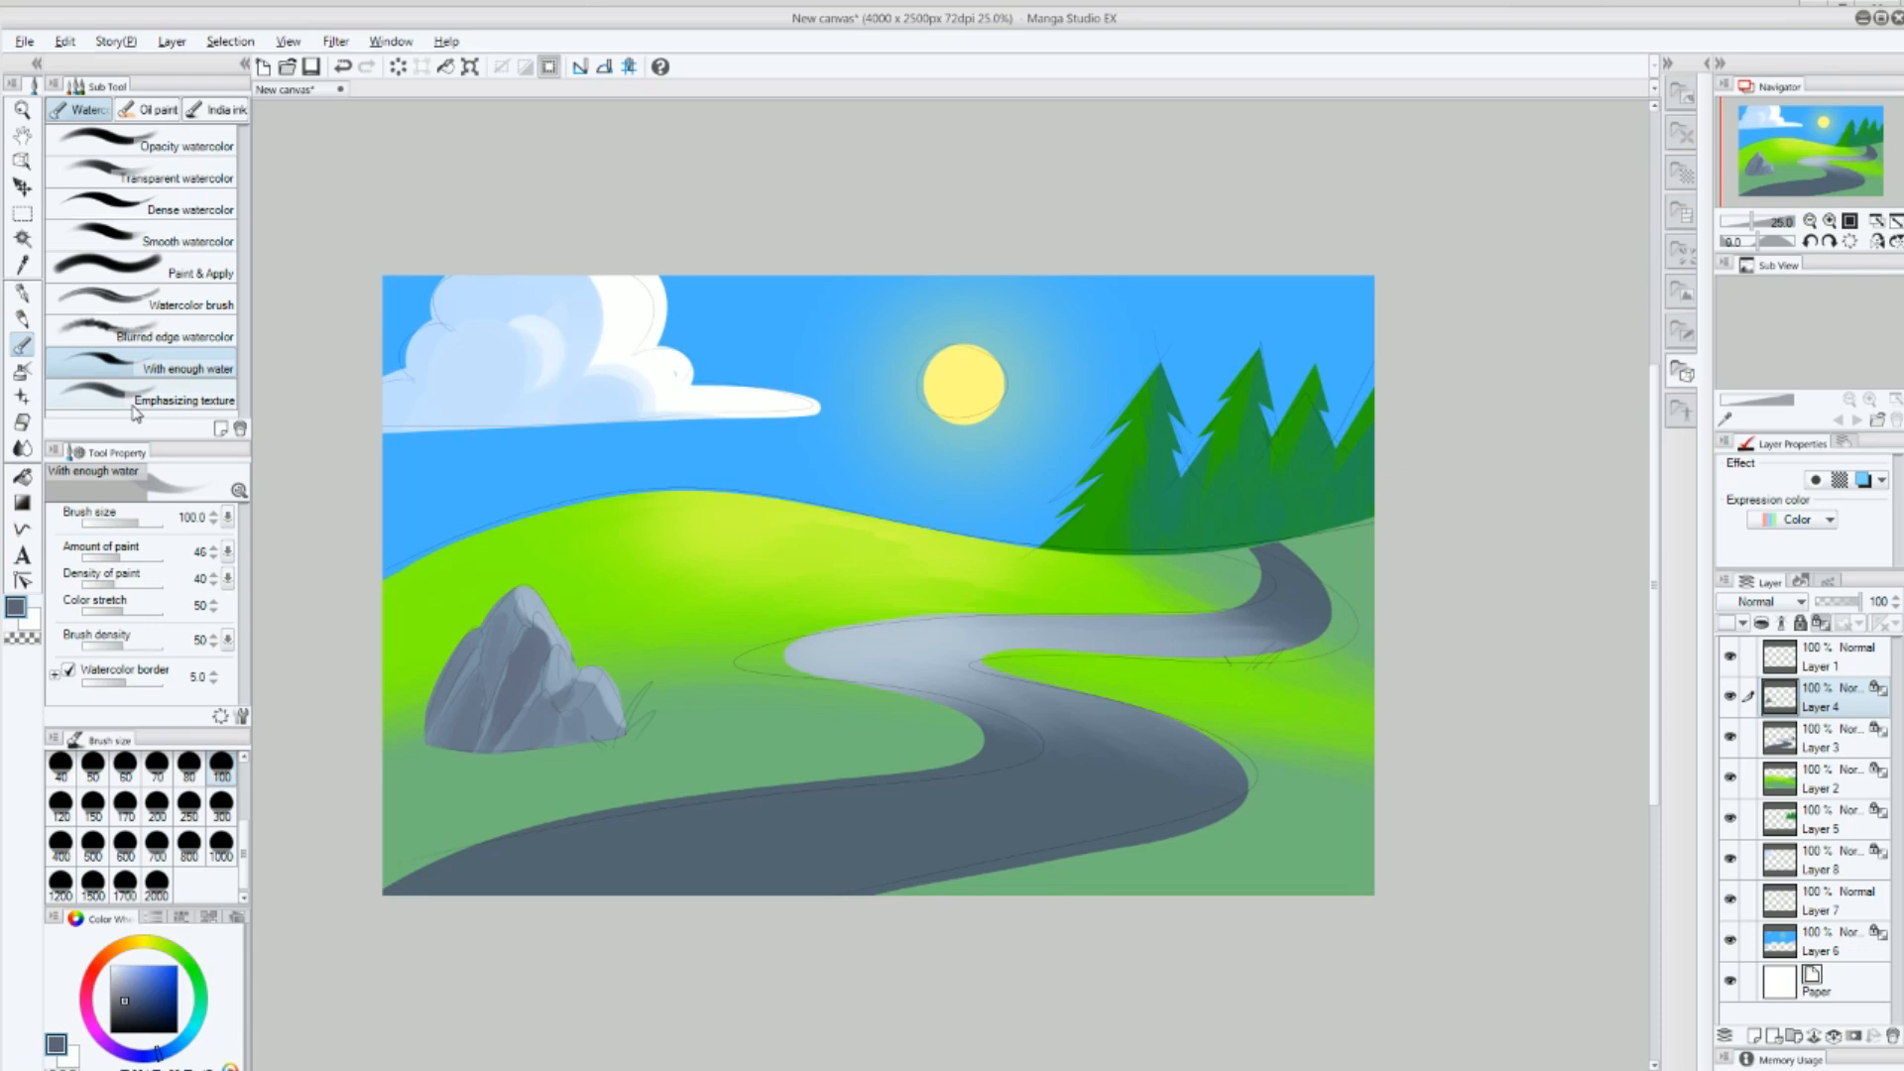
Define the rock's cracks and facet edges with dark blue-gray strokes using the With enough water brush at size 40.
scroll(496, 709, "up", 3)
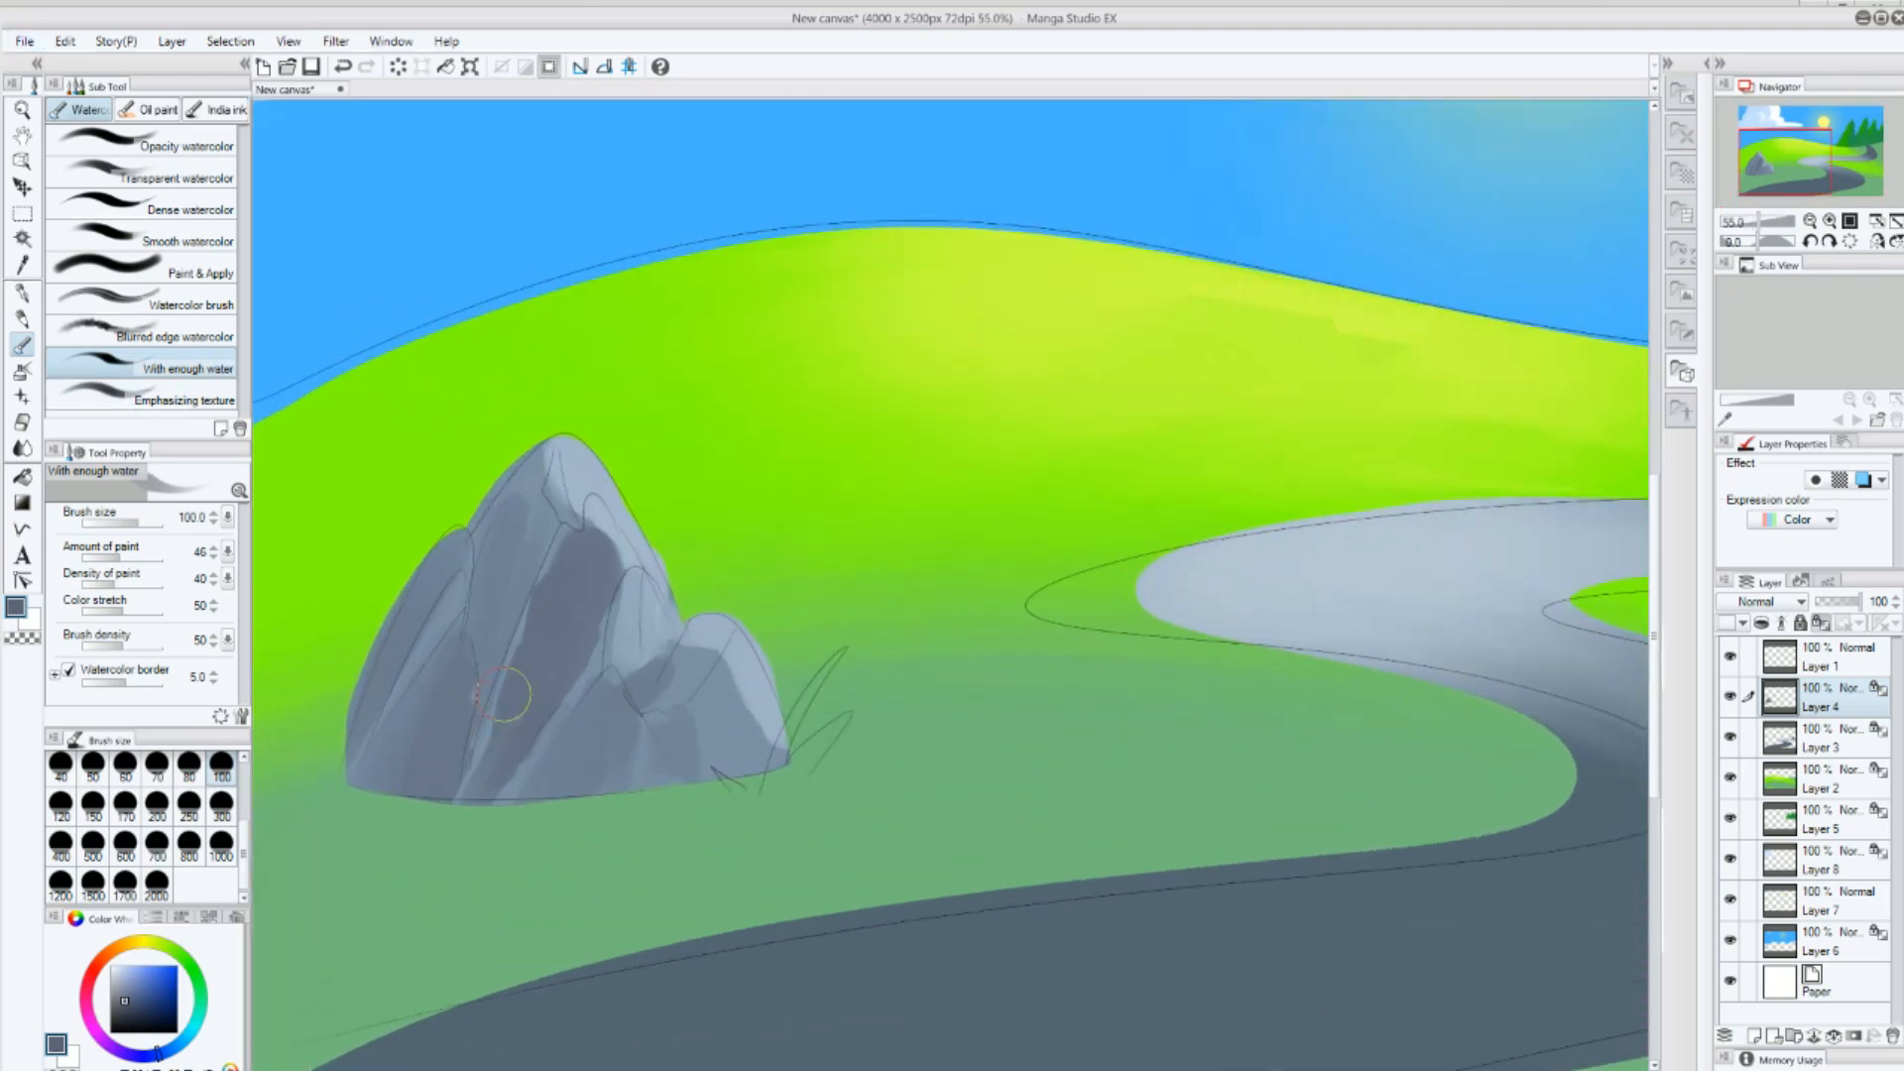
scroll(503, 694, "up", 1)
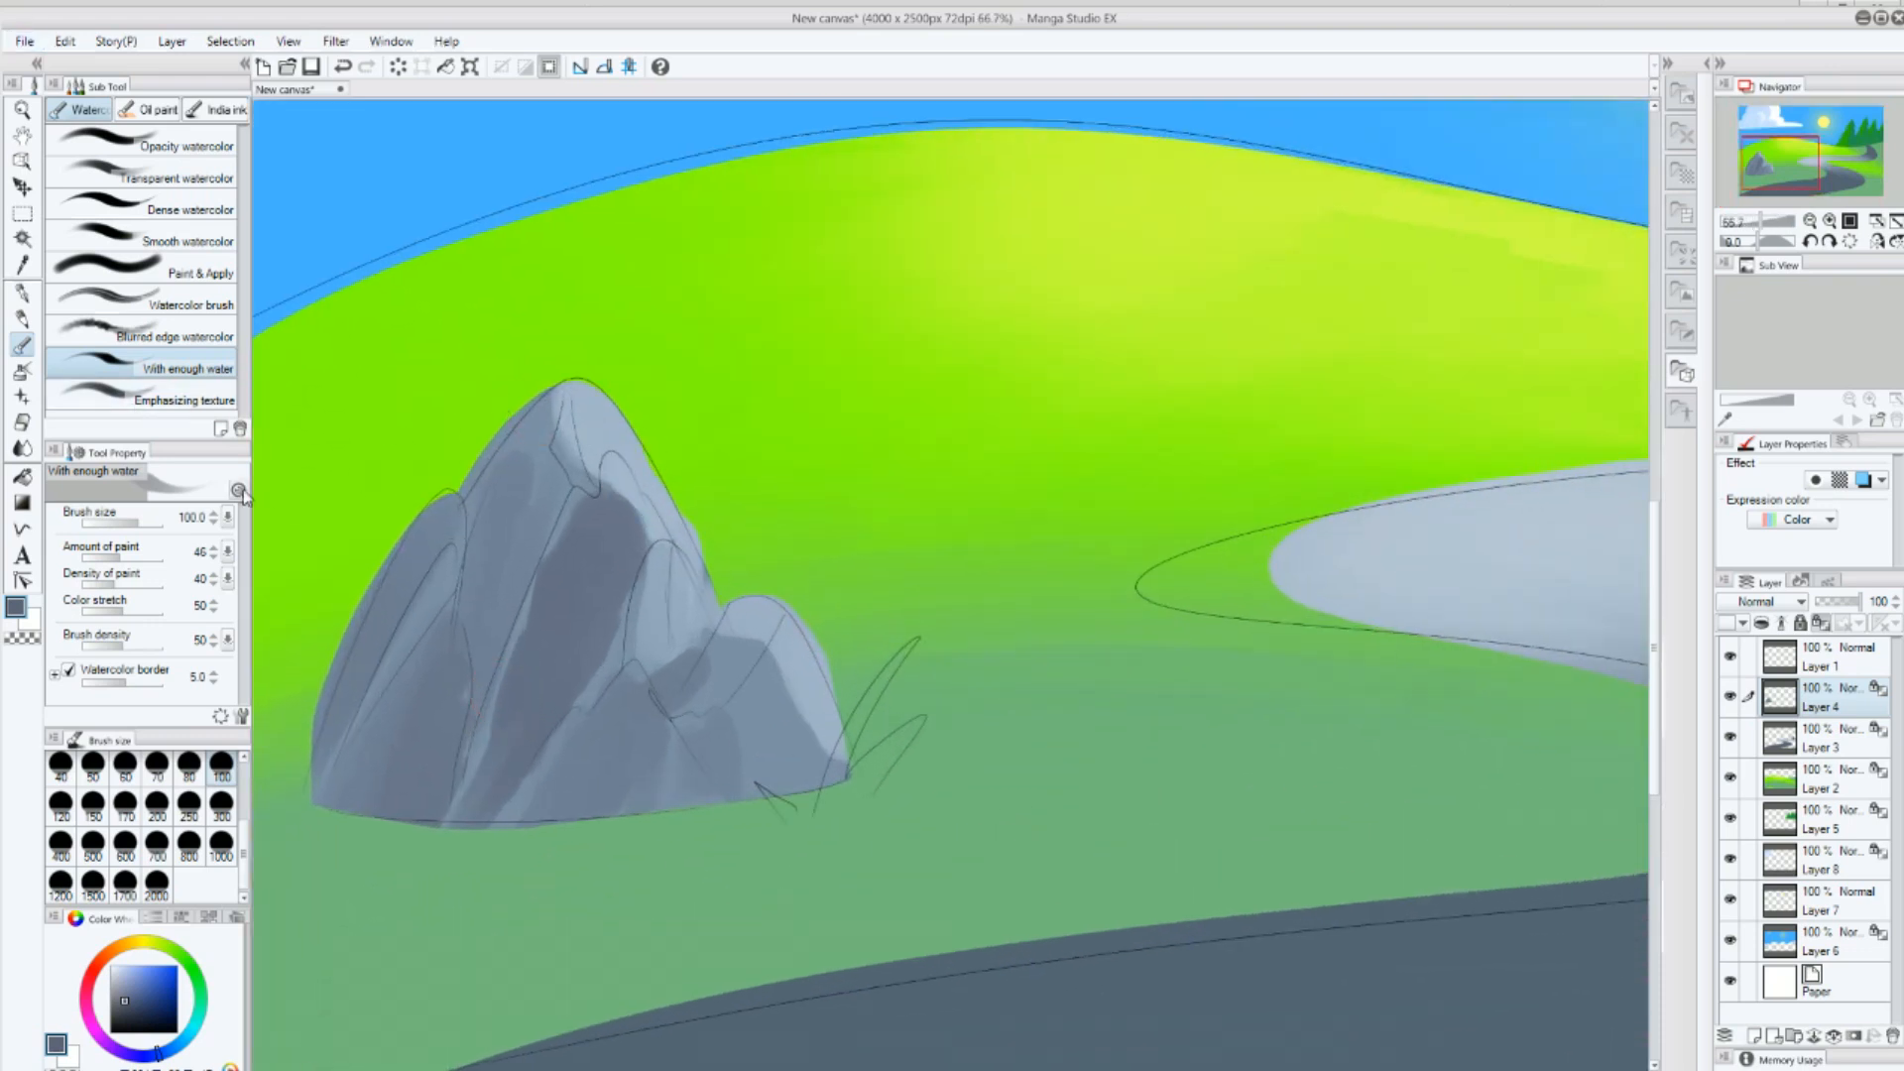
left_click(157, 765)
left_click(60, 763)
left_click_drag(569, 383, 593, 491)
mouse_move(766, 634)
left_mouse_down()
mouse_move(719, 660)
mouse_move(753, 833)
left_mouse_up()
mouse_move(506, 818)
left_mouse_down()
mouse_move(625, 667)
mouse_move(642, 570)
left_mouse_up()
left_click_drag(483, 809, 580, 501)
mouse_move(518, 591)
left_mouse_down()
mouse_move(535, 412)
mouse_move(451, 496)
mouse_move(407, 590)
left_mouse_up()
left_click_drag(451, 501, 401, 561)
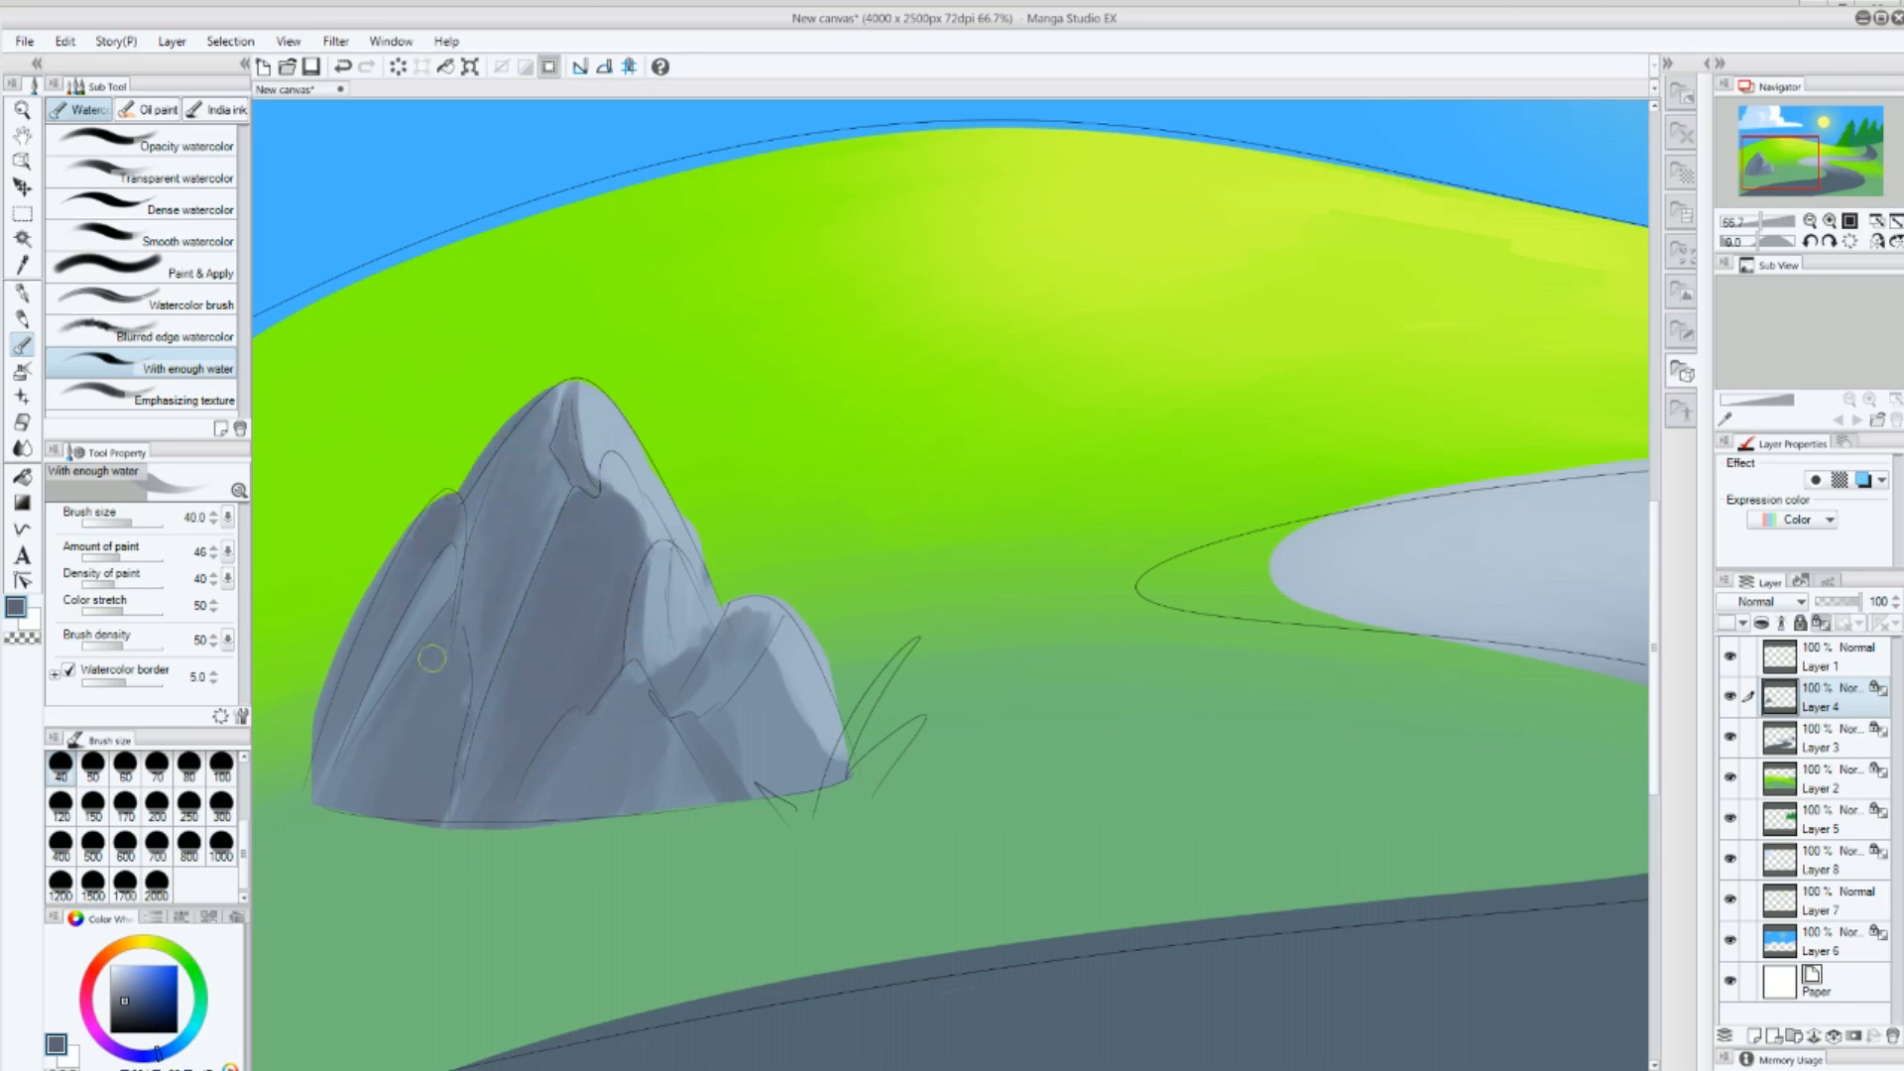
Sample a gray from the rock and touch up the shadow between its main peak and the smaller boulder.
key("alt")
key("alt")
left_click(649, 675, "alt")
key("ctrl+z")
left_click_drag(741, 645, 658, 660)
Paint a green shadow (RGB 80, 146, 119) under the rock on Layer 2 at size 70 and blend it with Soothing watercolor at size 100.
scroll(672, 602, "down", 5)
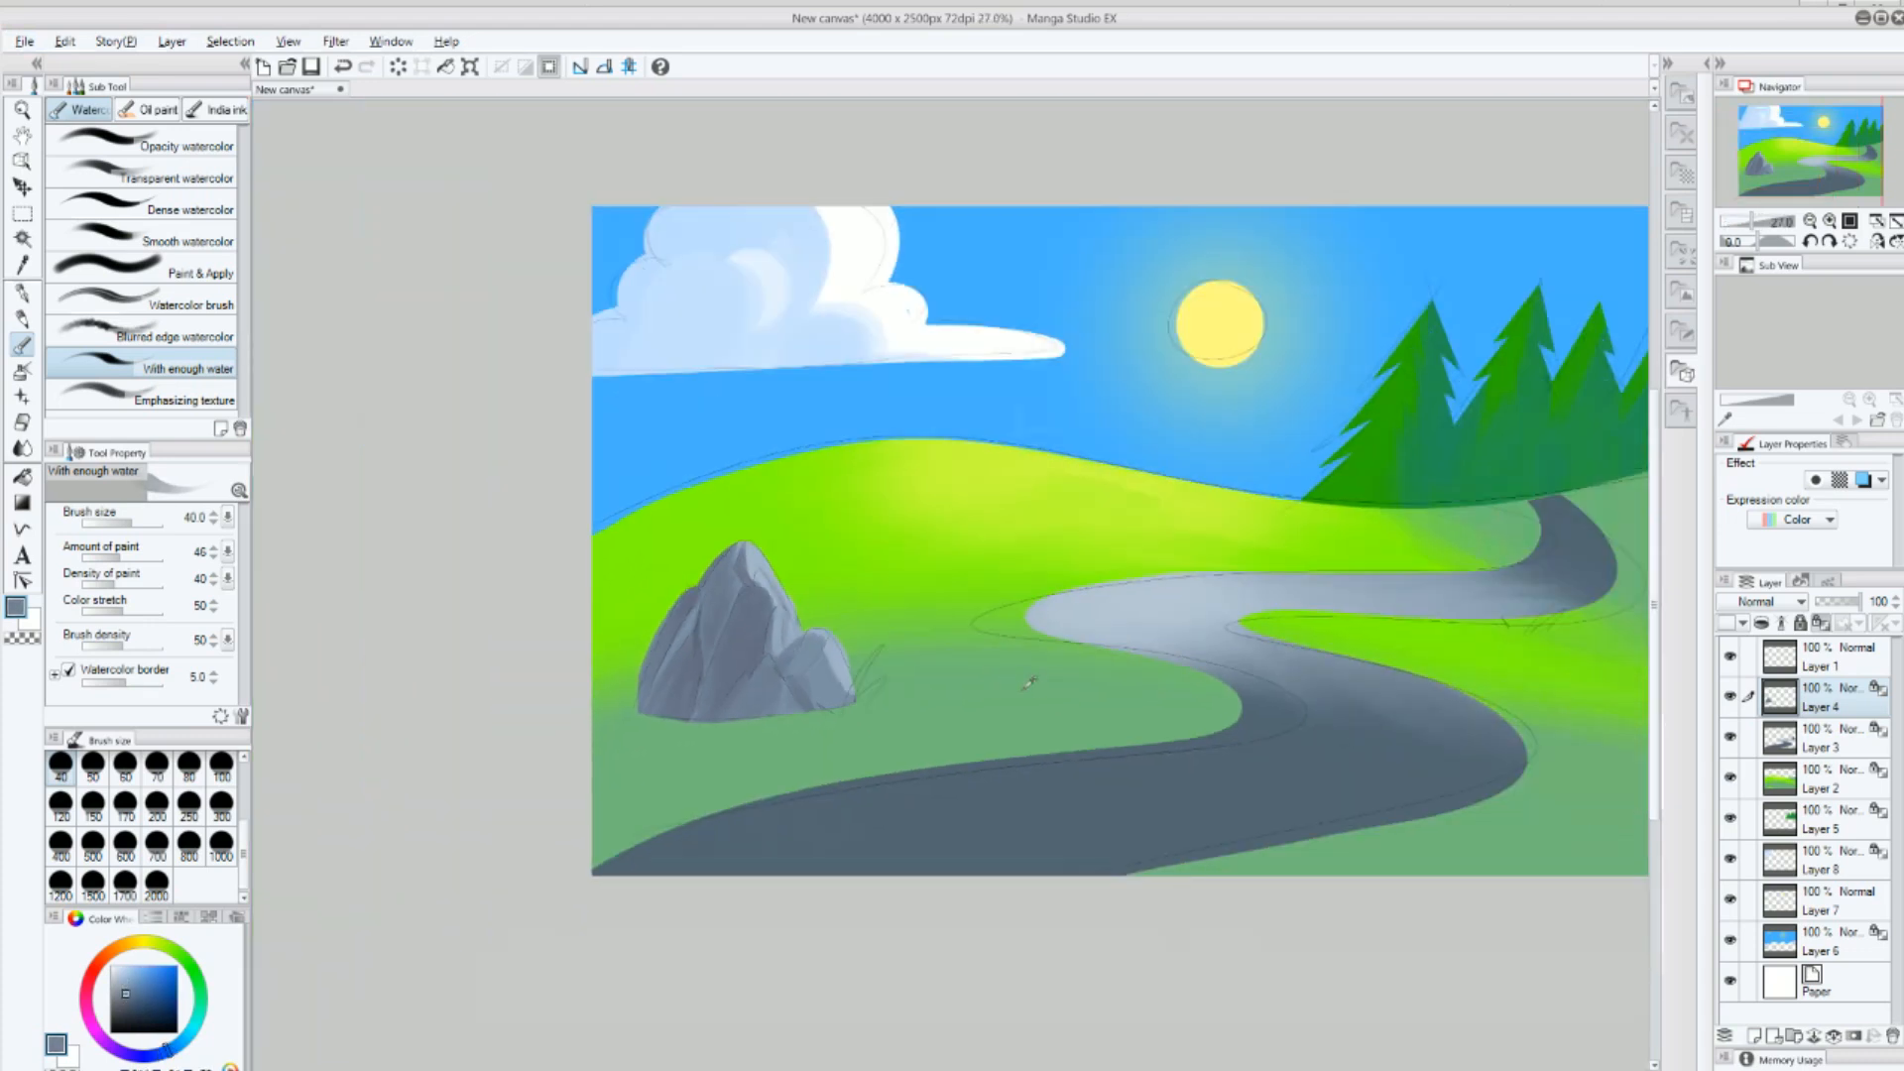
mouse_move(1071, 706)
left_mouse_down()
mouse_move(776, 756)
mouse_move(751, 794)
left_mouse_up()
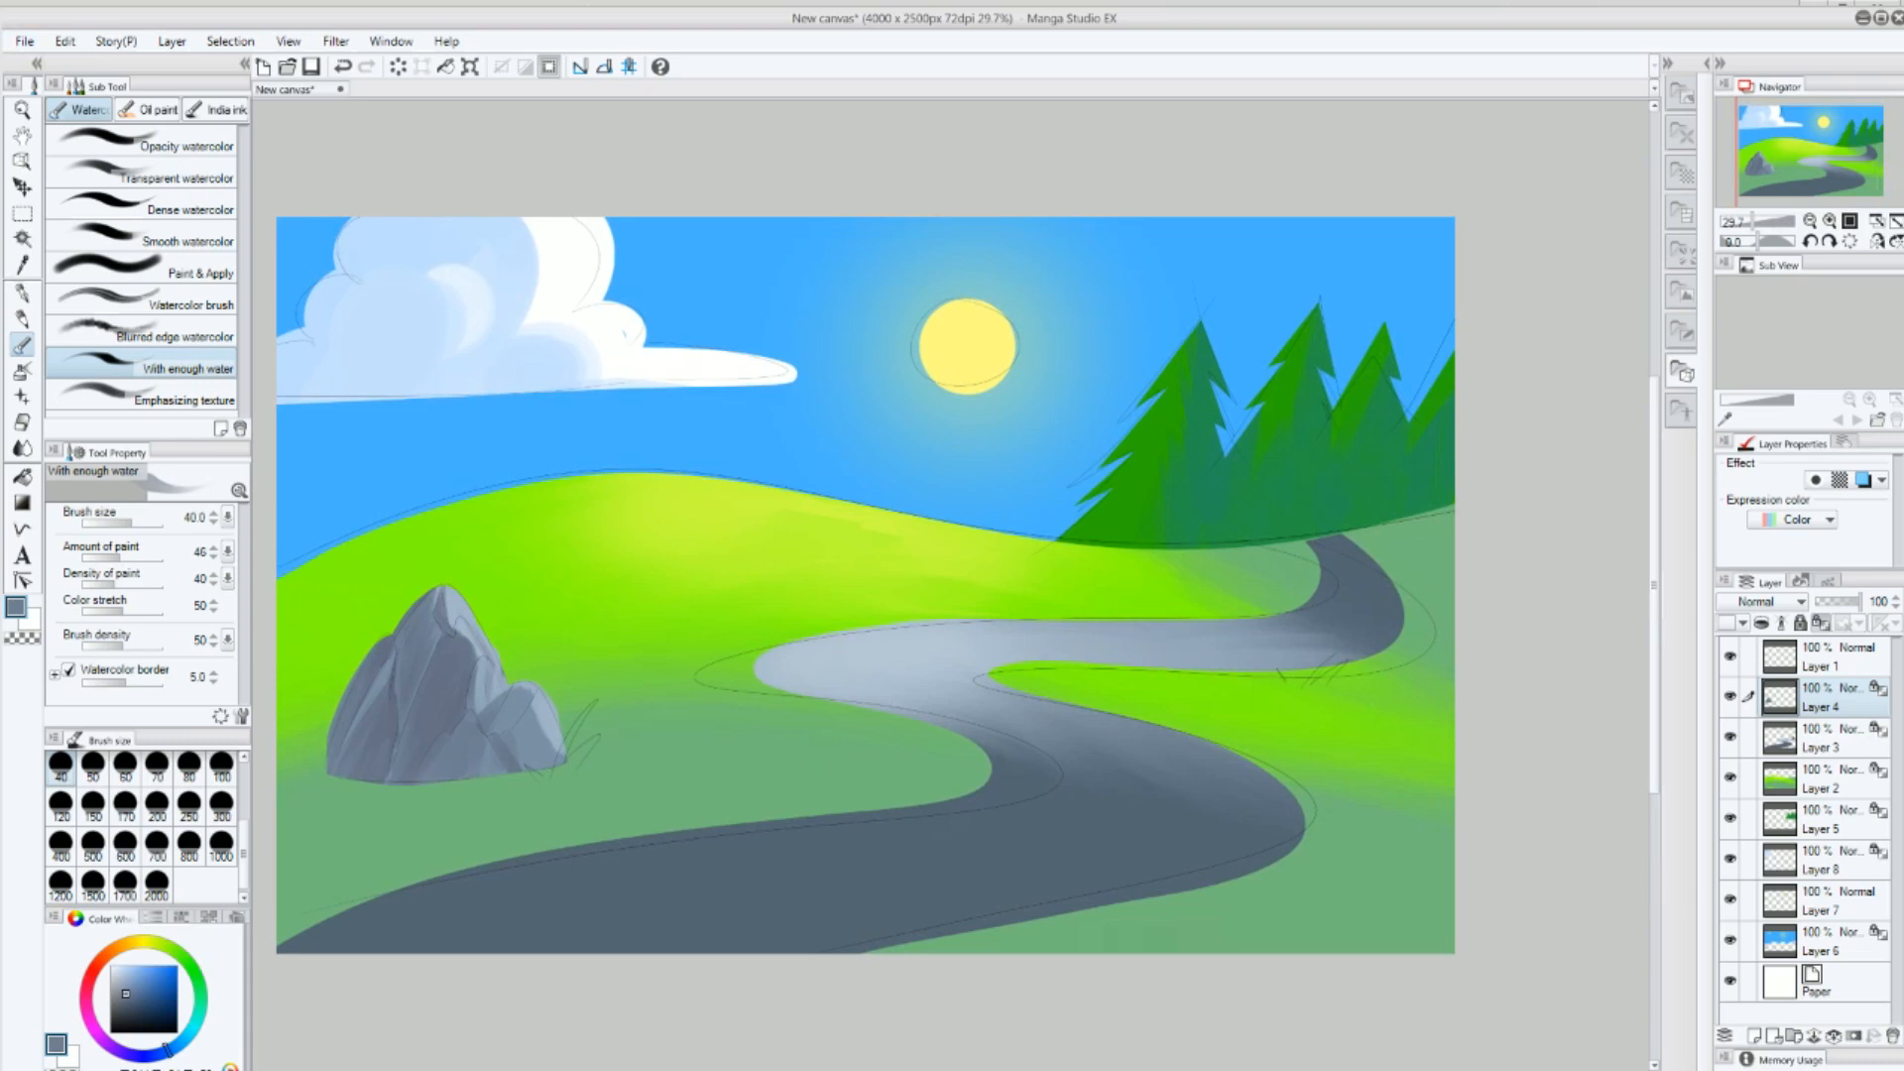
left_click(1833, 784)
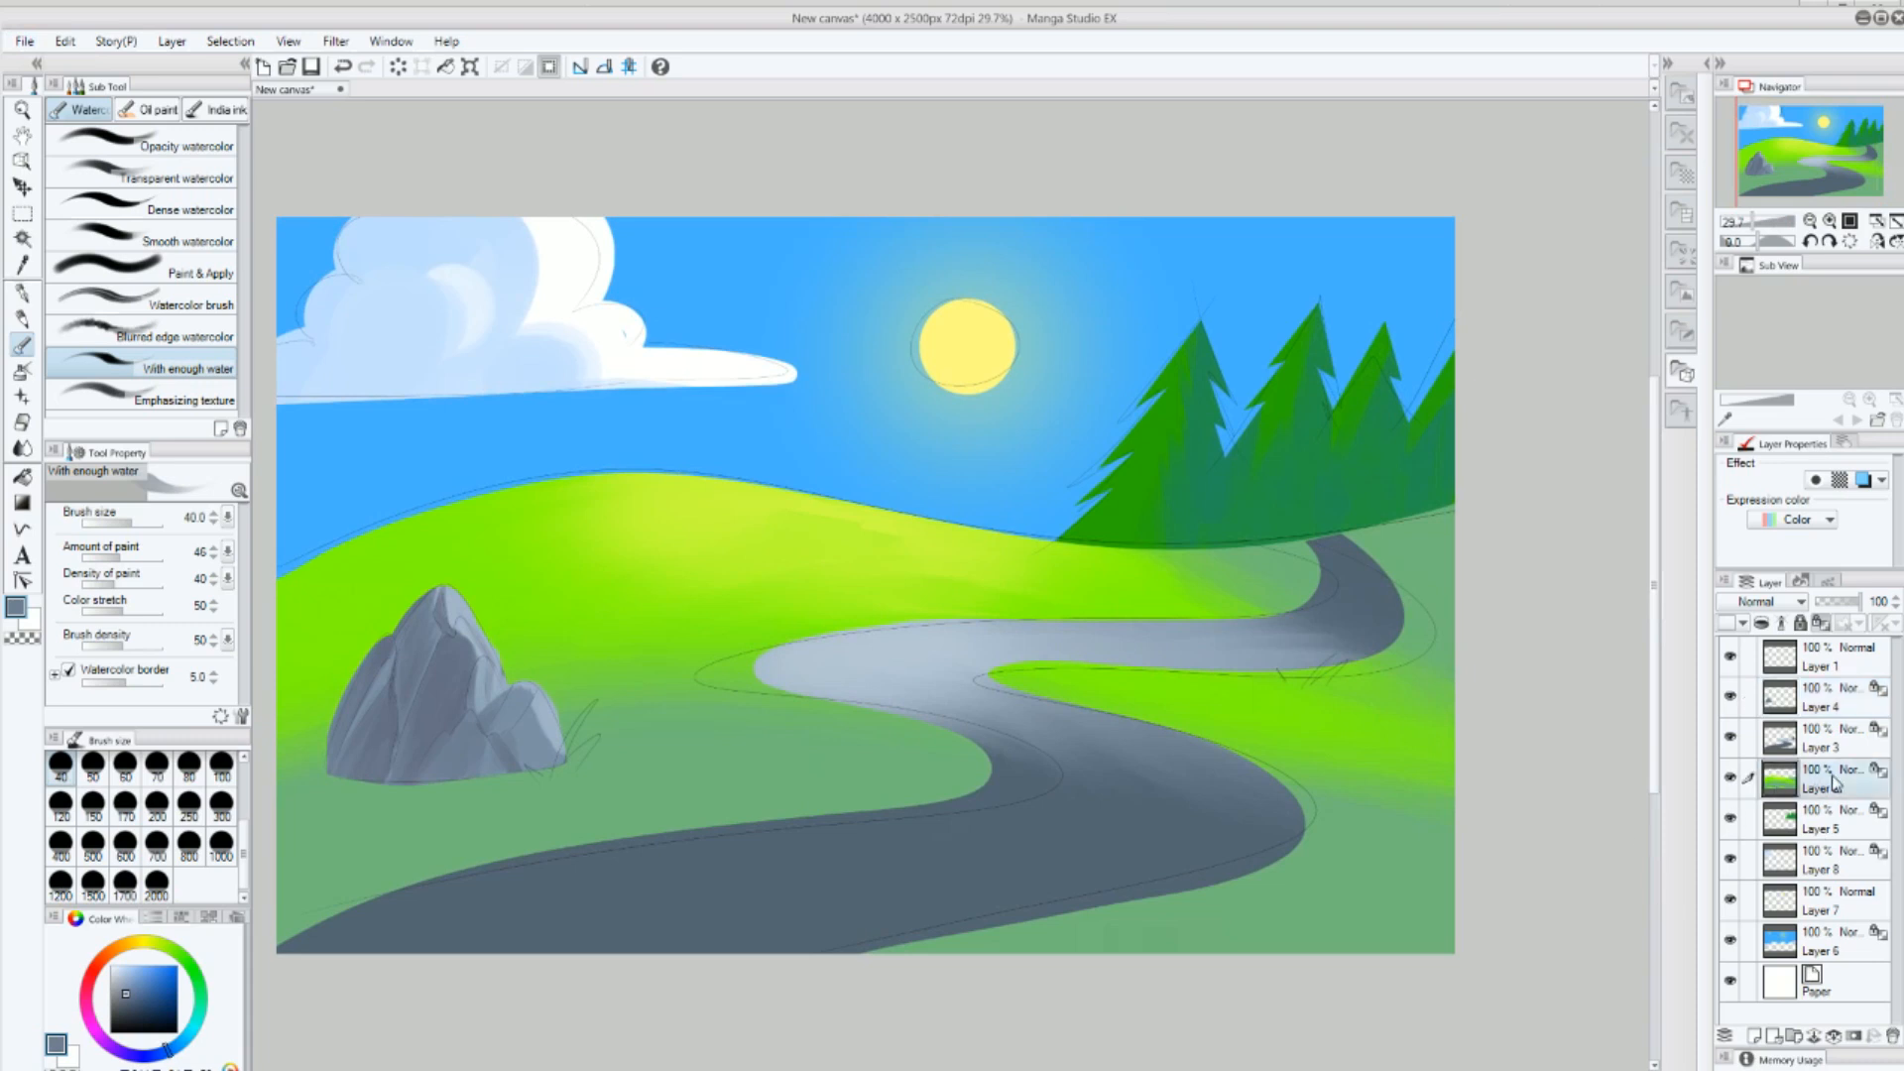
left_click(1429, 536, "alt")
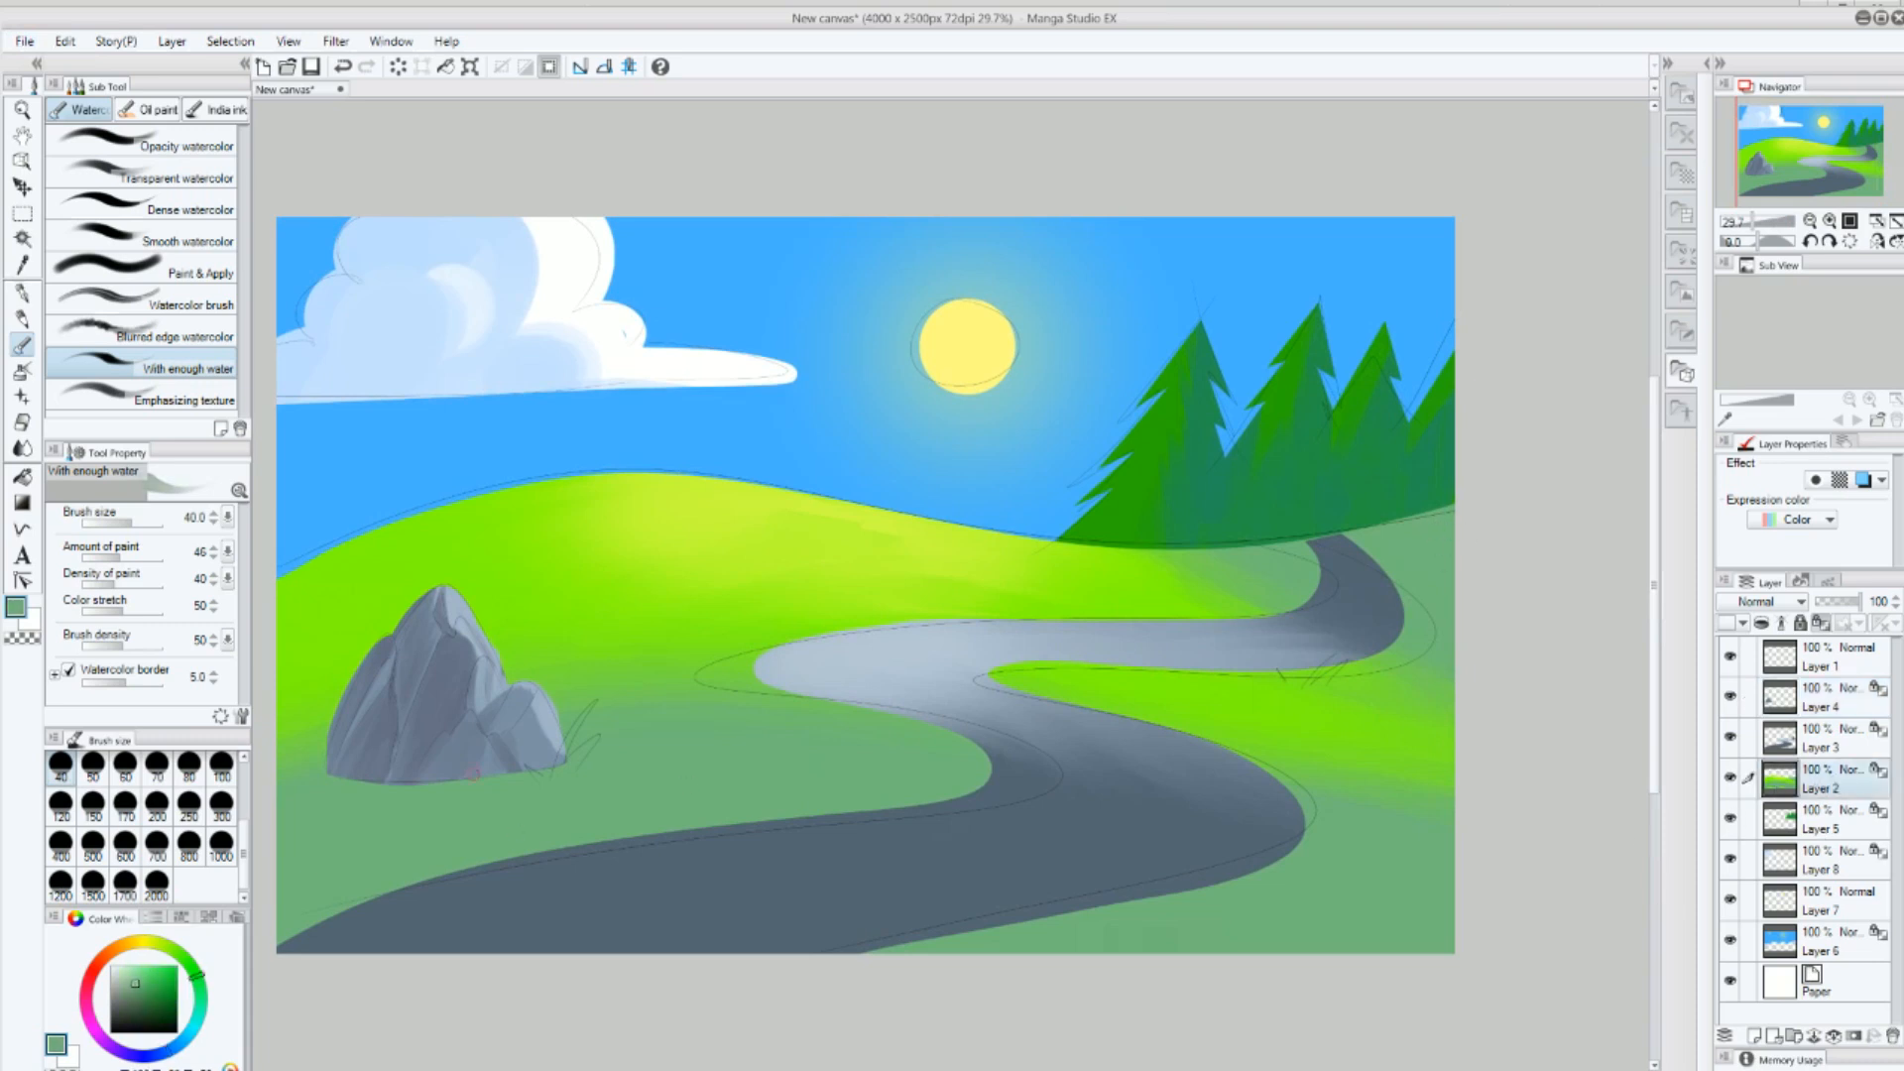
left_click(140, 994)
left_click(152, 920)
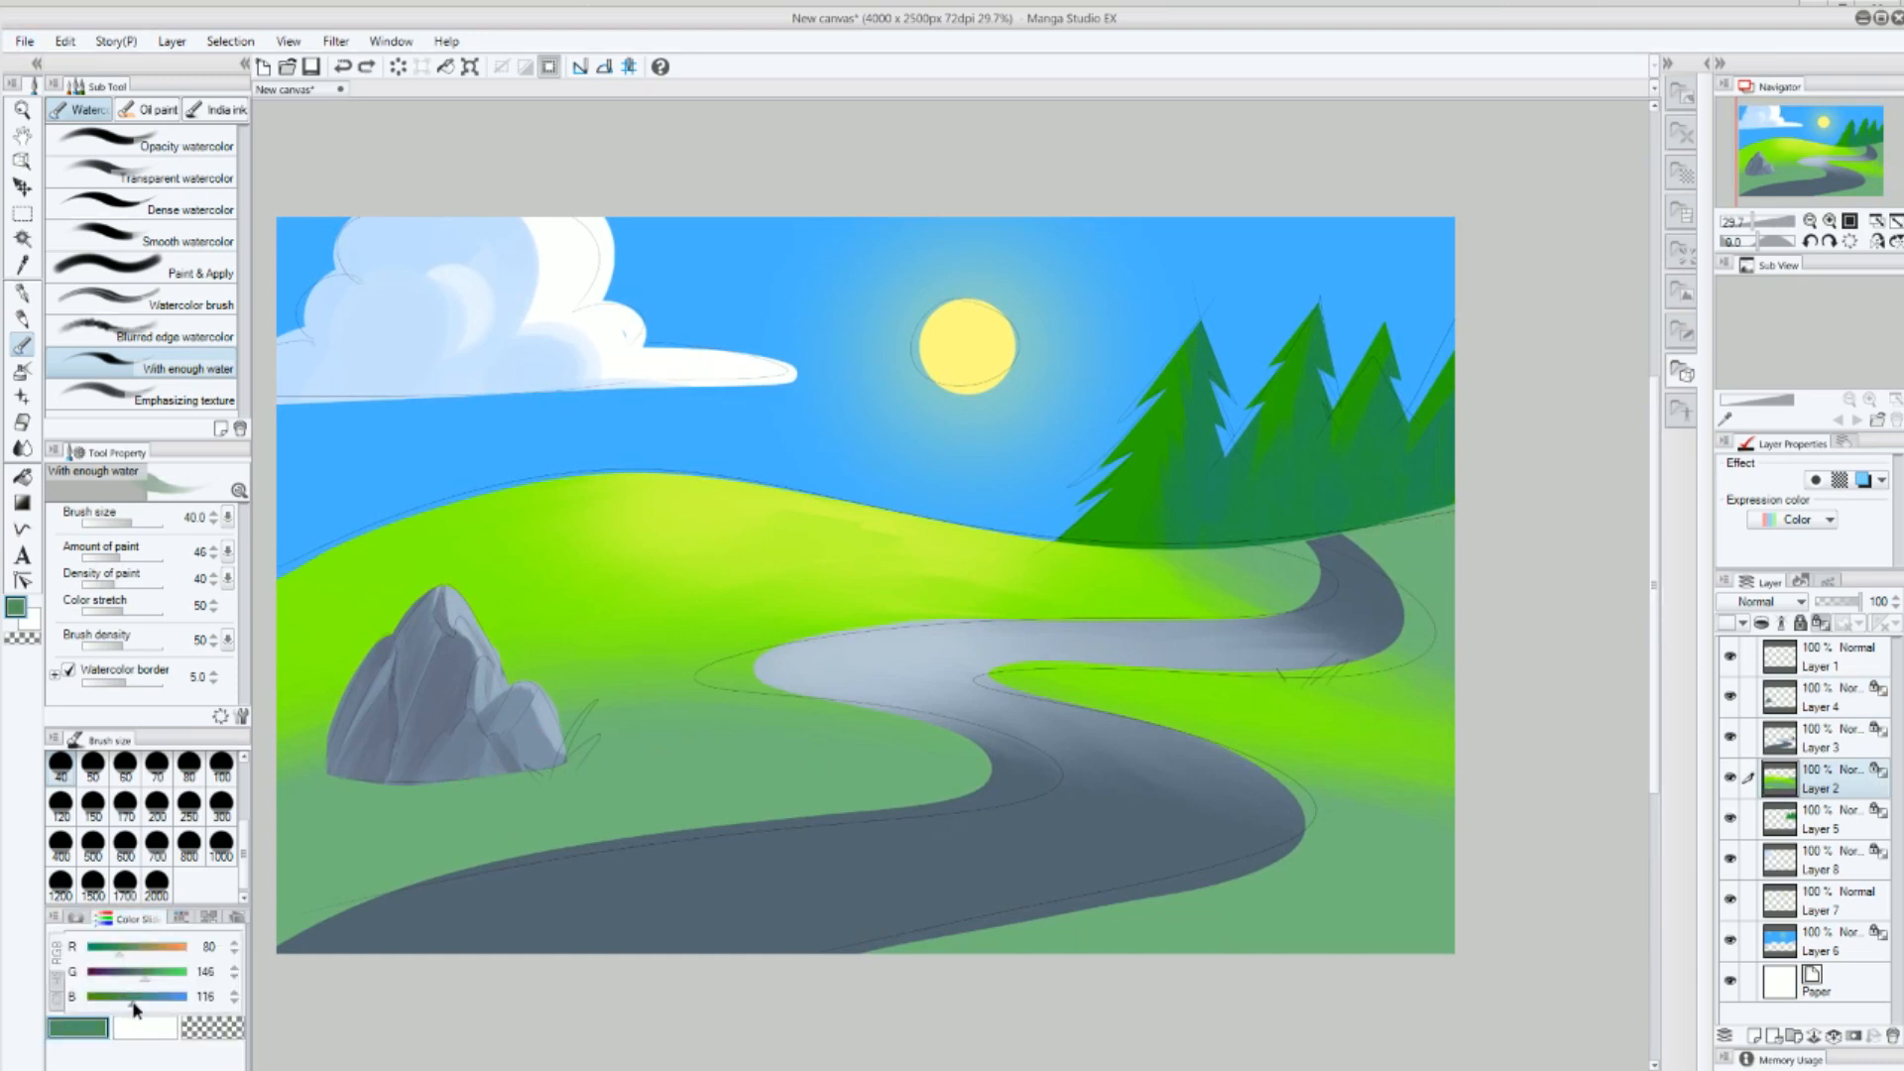
left_click(157, 766)
mouse_move(446, 783)
left_mouse_down()
mouse_move(508, 773)
mouse_move(372, 791)
mouse_move(352, 770)
left_mouse_up()
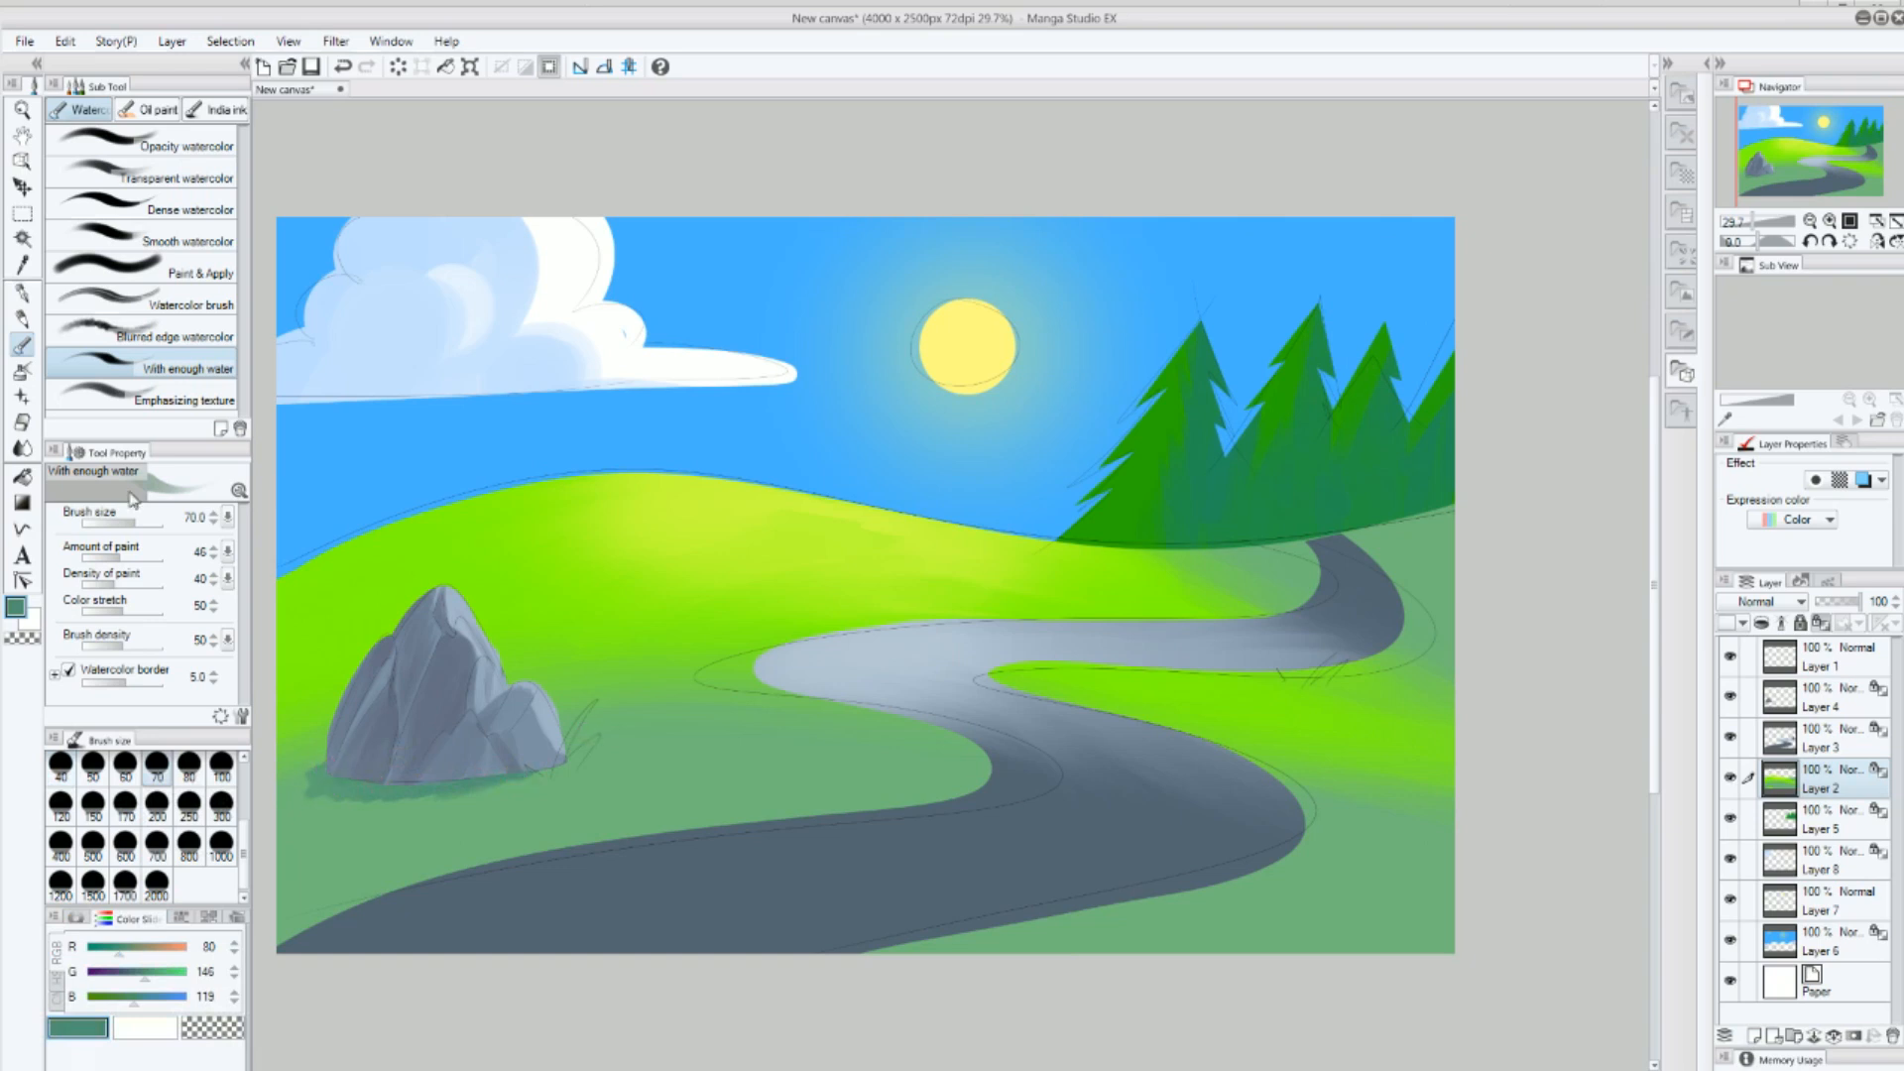
left_click(22, 447)
left_click(221, 764)
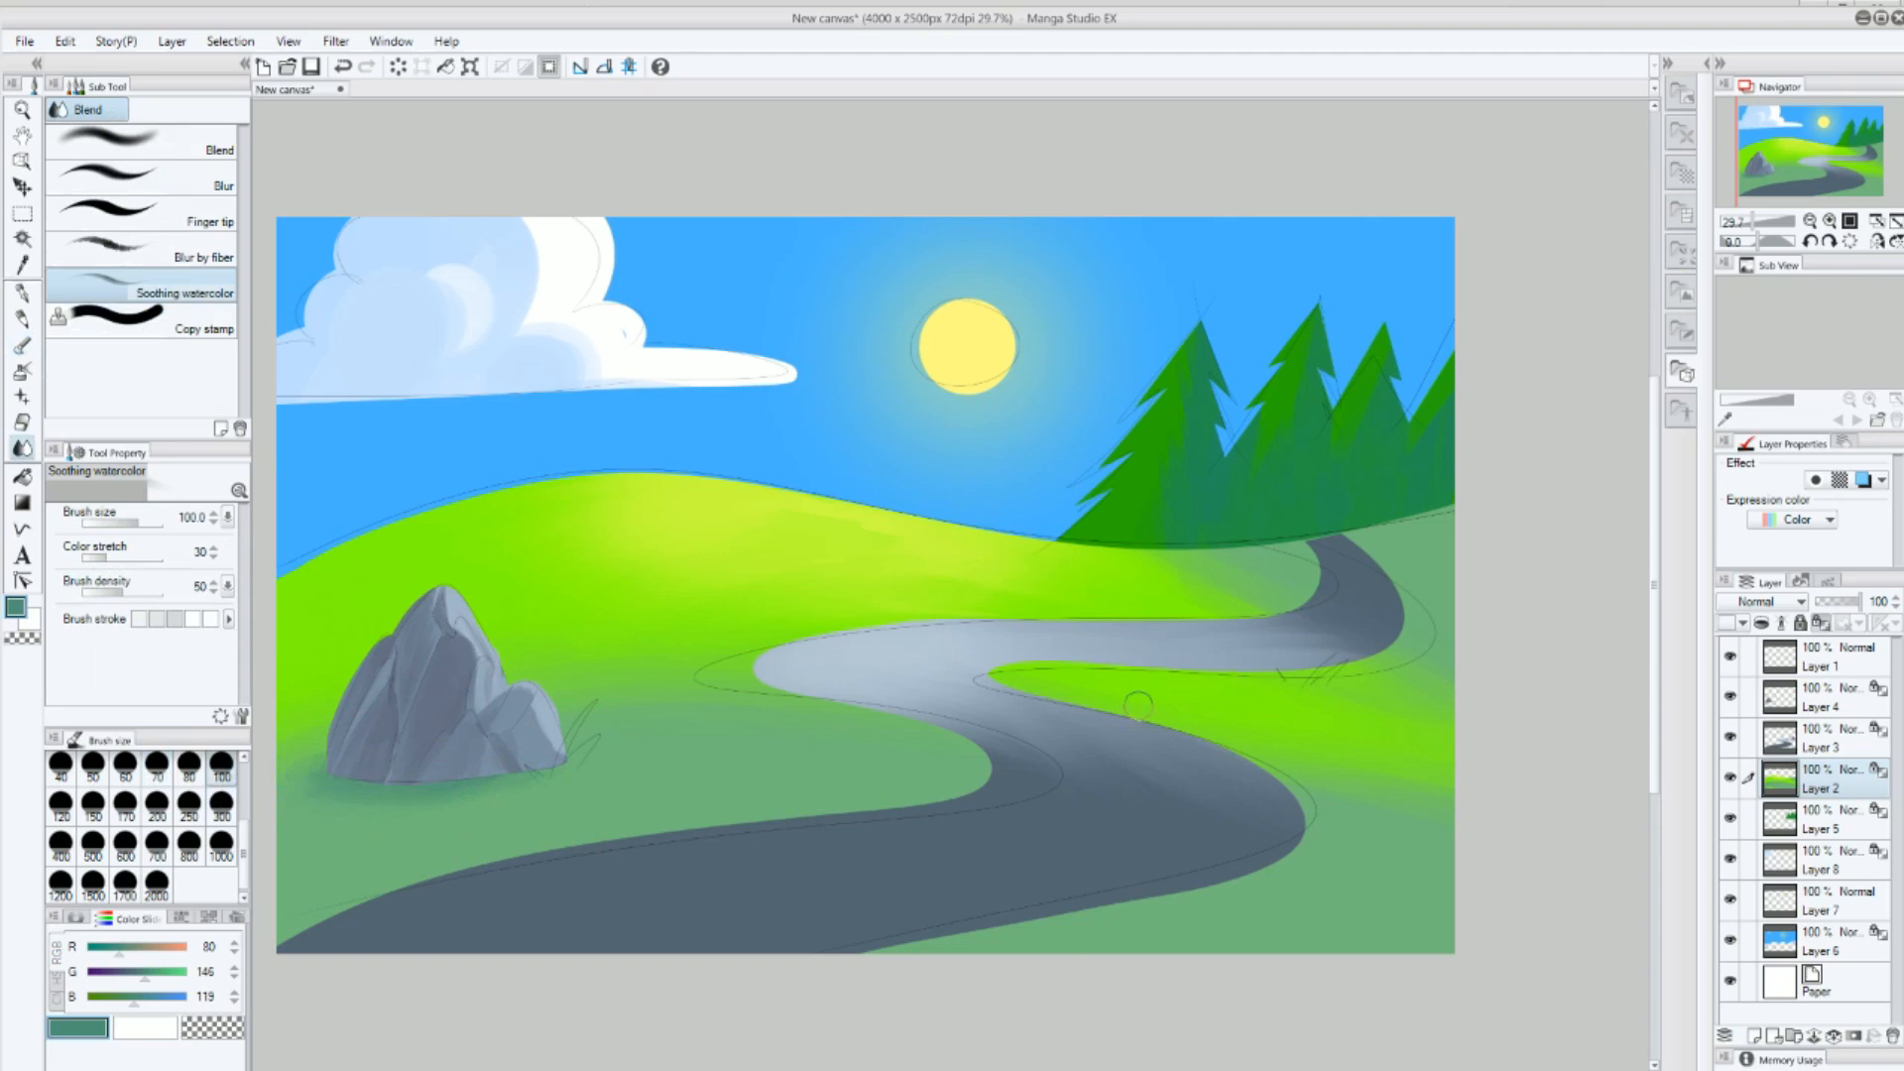
Add a new layer above Layer 1 and draw a sampled-green grass tuft on the foreground road edge with the G-pen at size 50.
left_click(1825, 663)
left_click(1754, 1036)
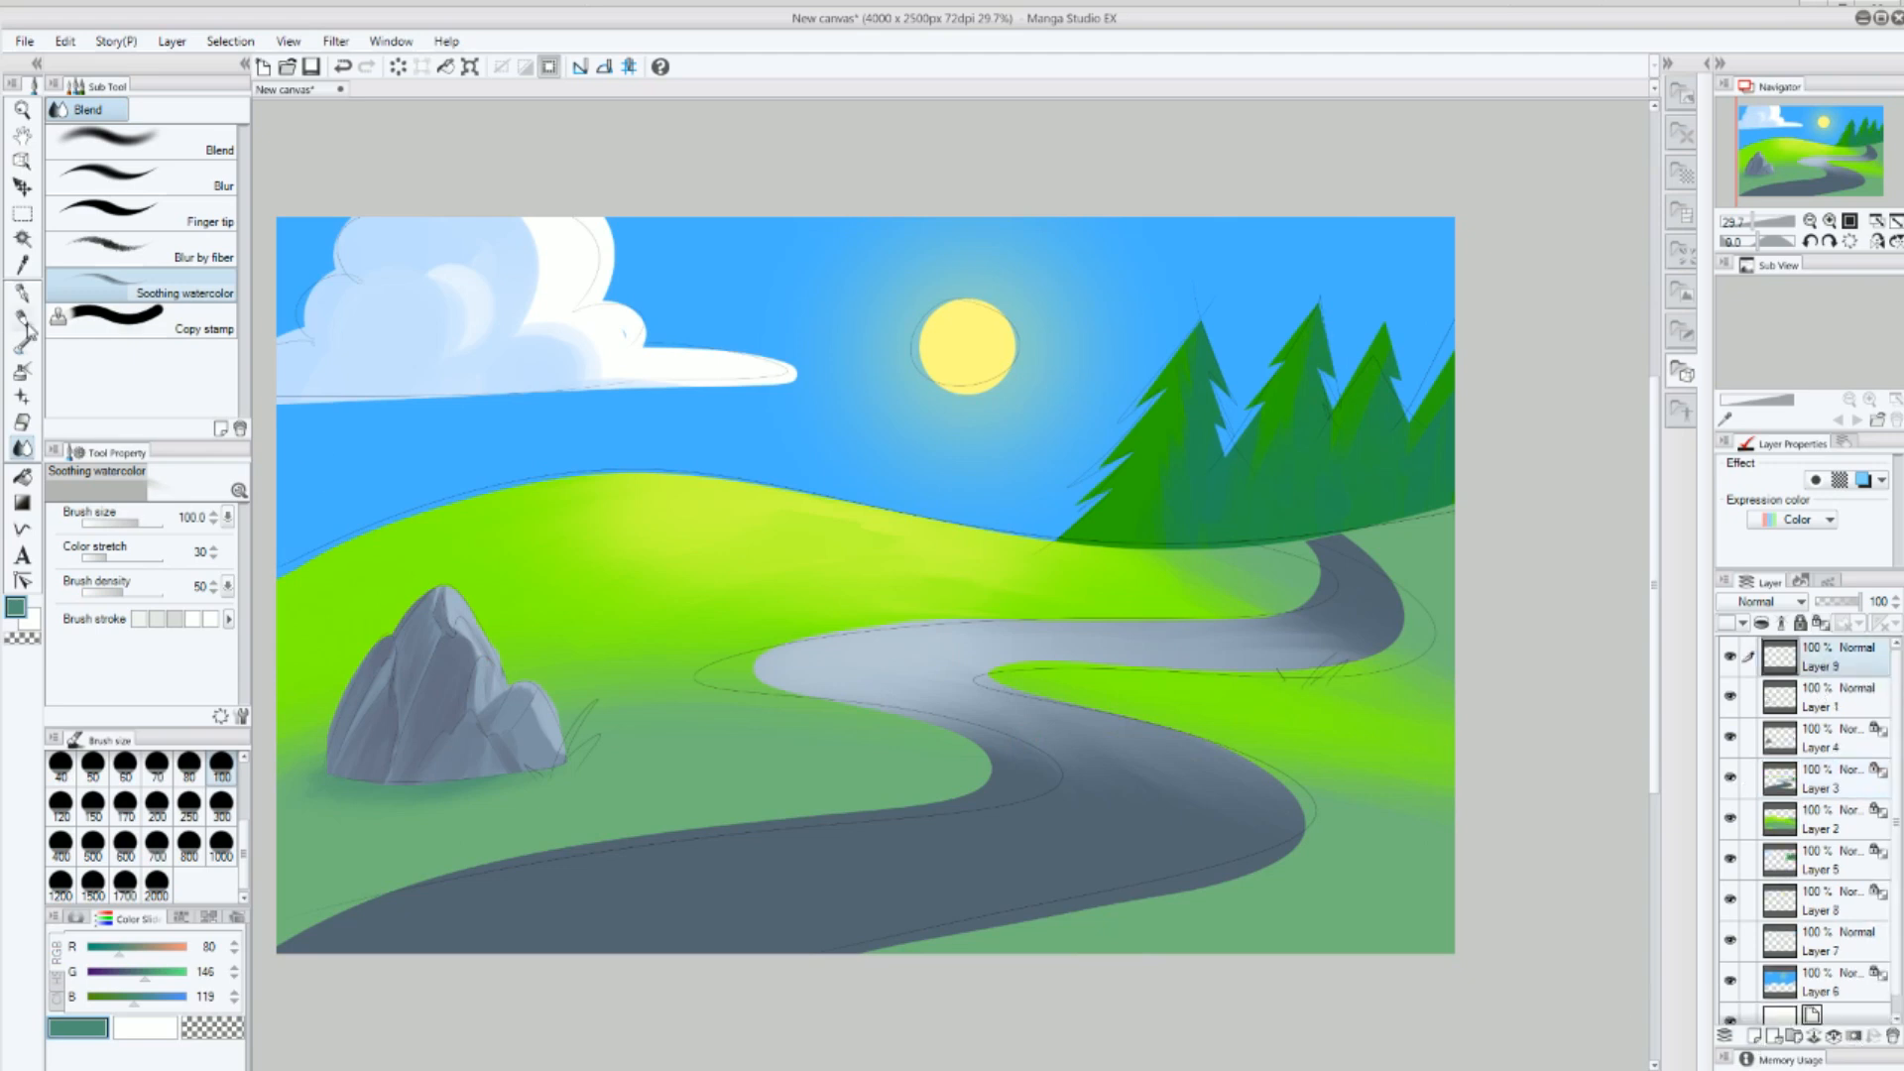
left_click(21, 319)
left_click(22, 292)
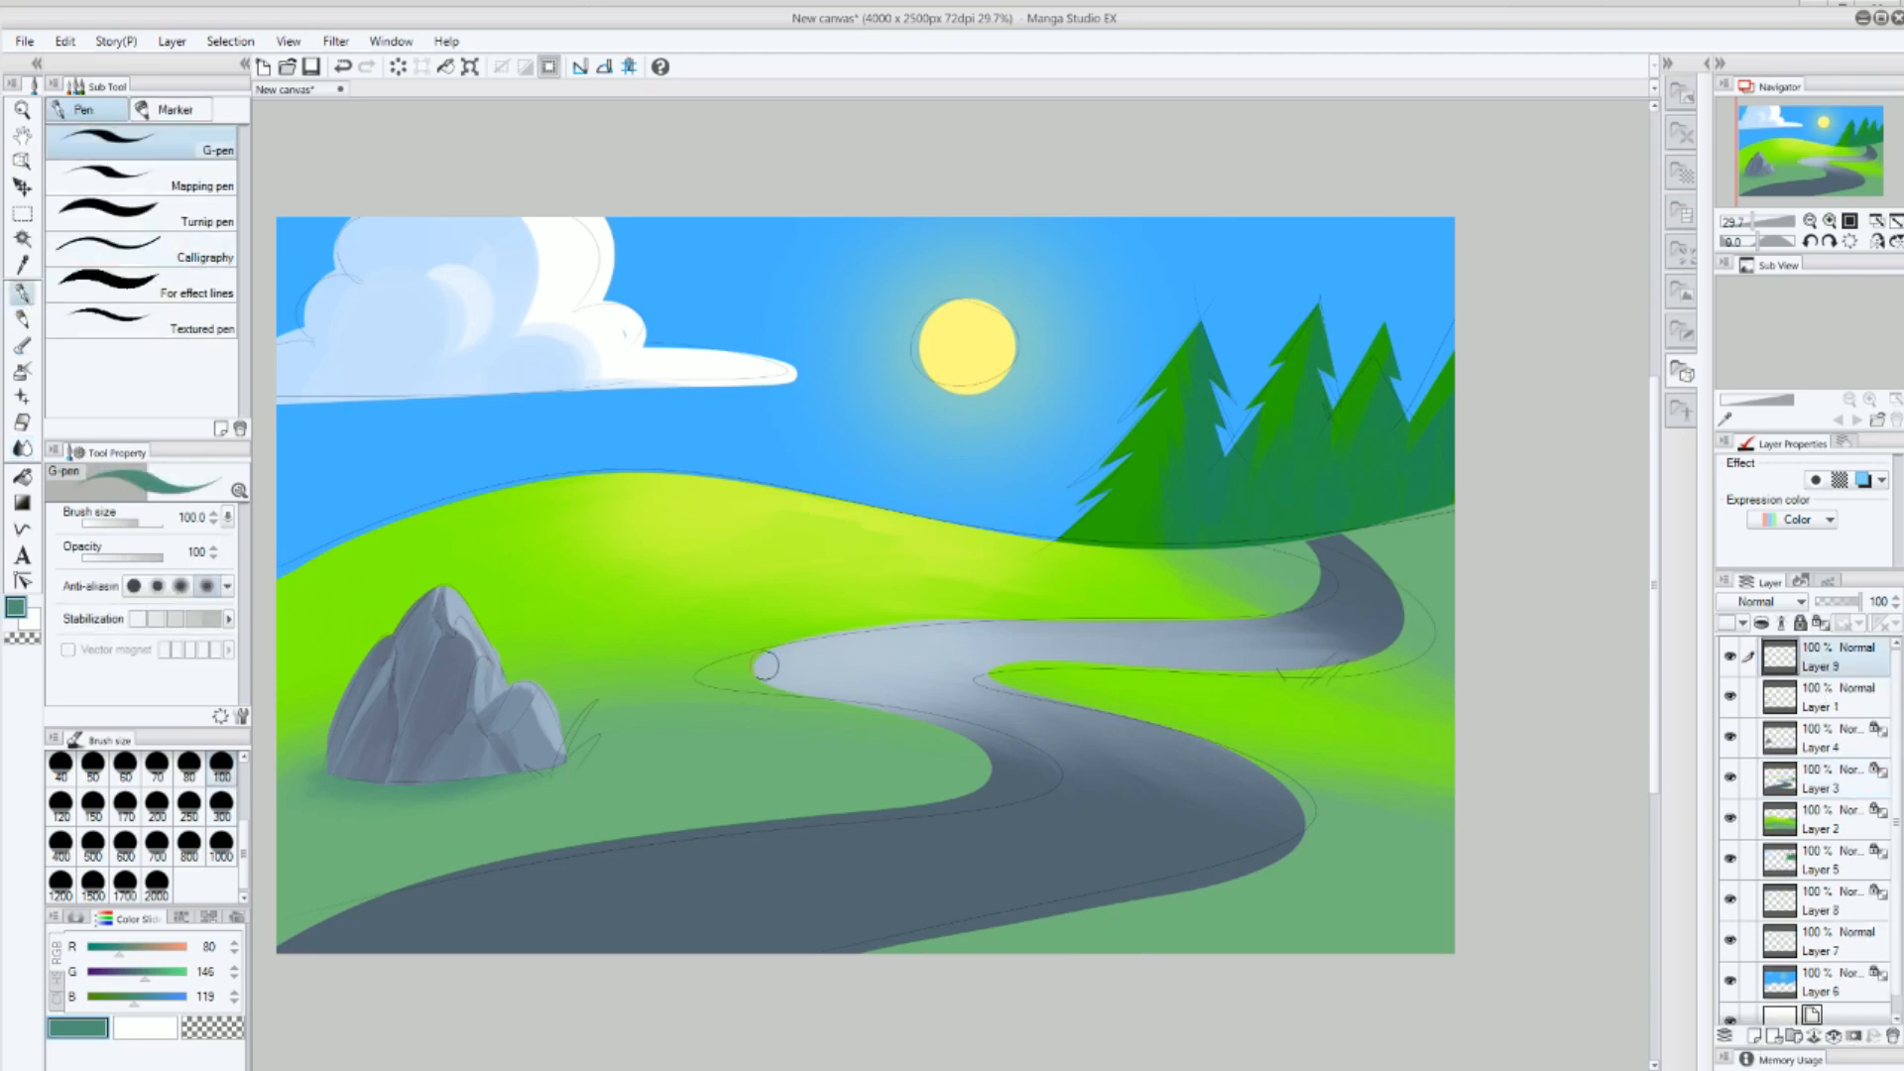
scroll(159, 794, "up", 2)
left_click(222, 770)
left_click(156, 808)
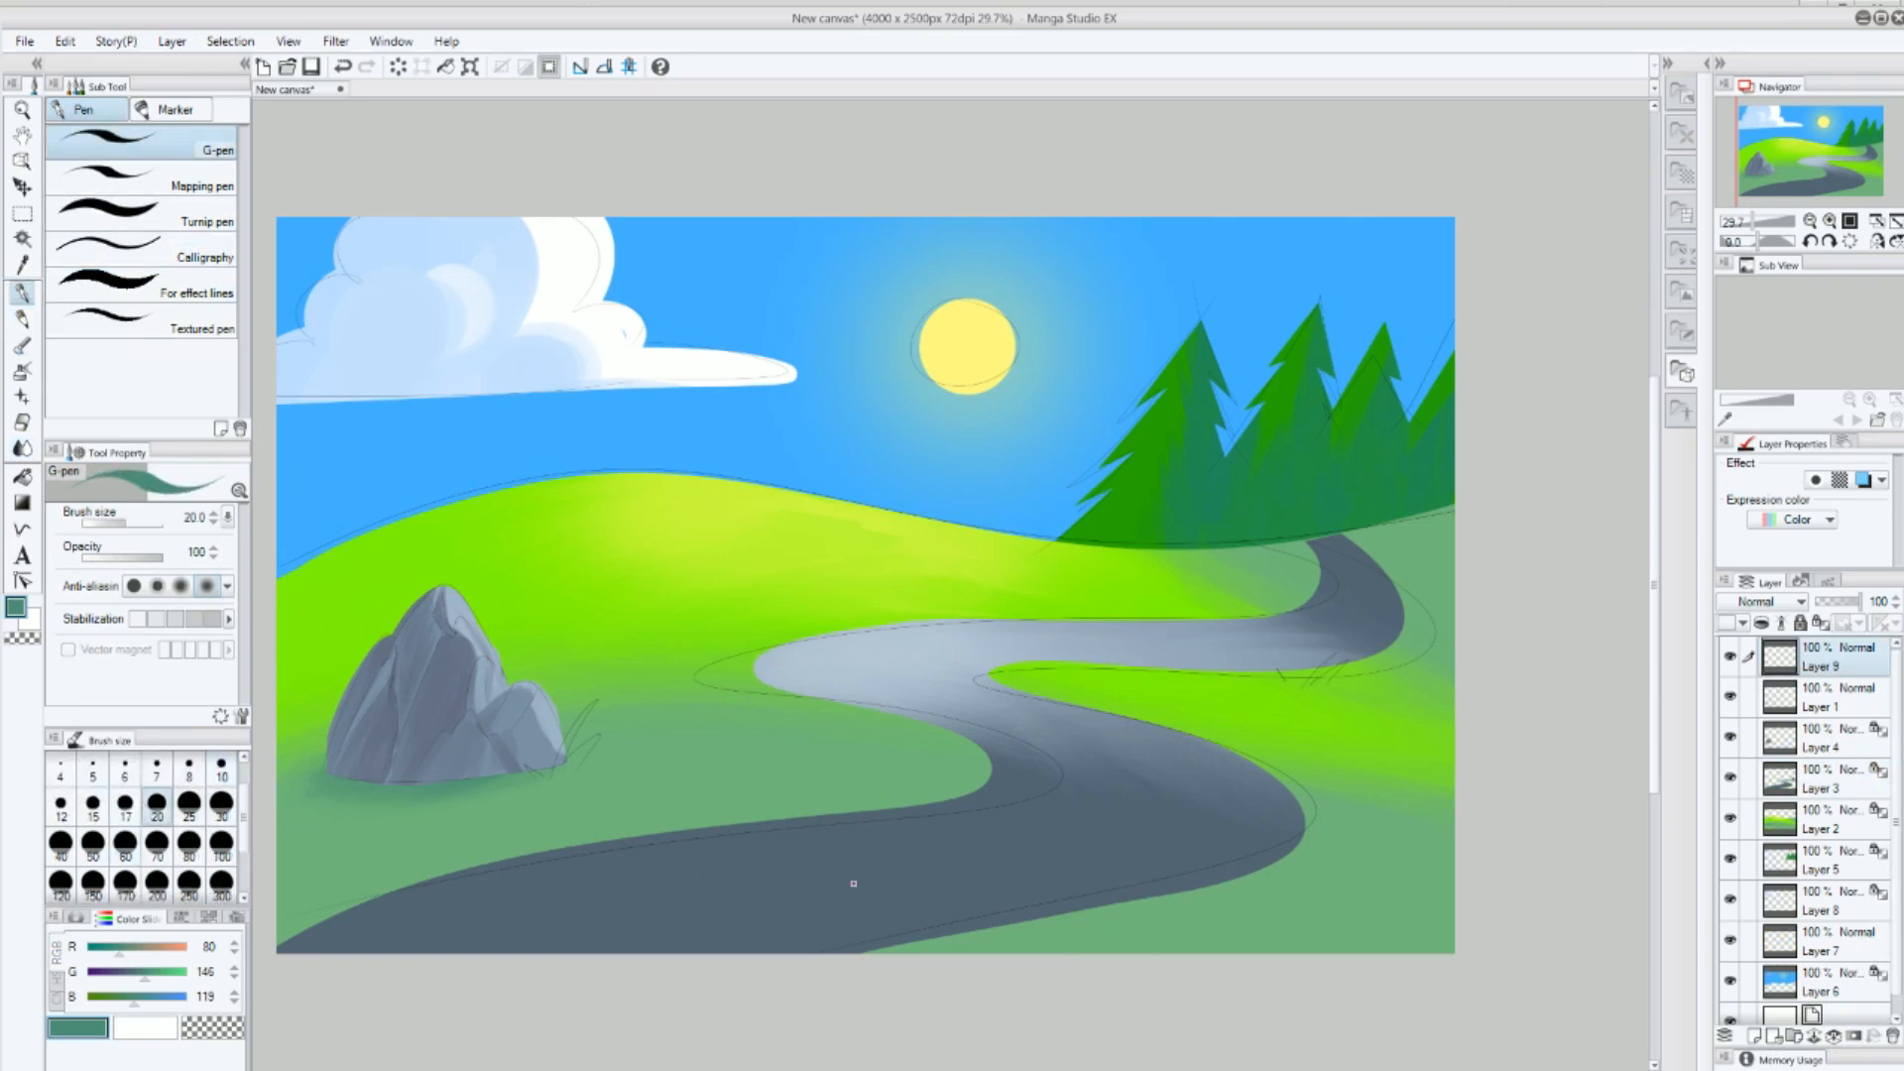
left_click(188, 805)
left_click(1088, 920, "alt")
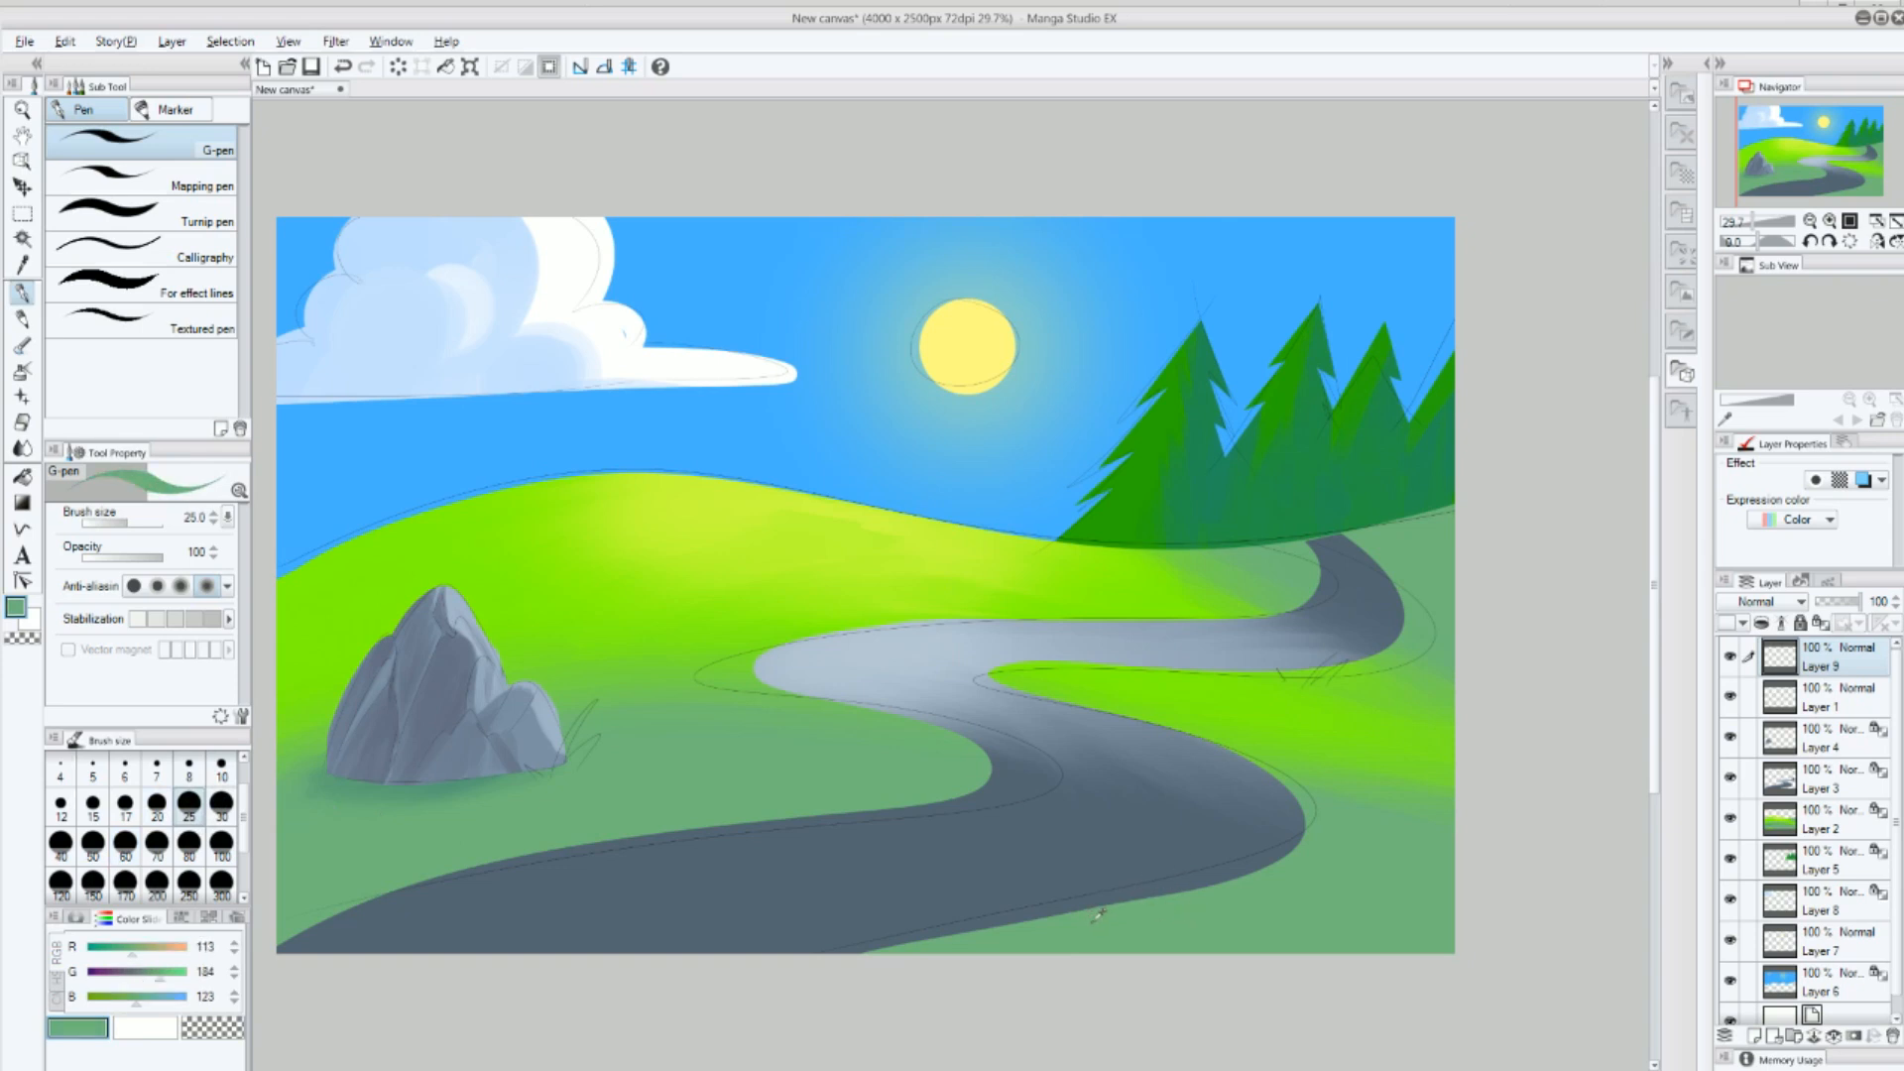
left_click(92, 841)
left_click_drag(1101, 914, 1111, 855)
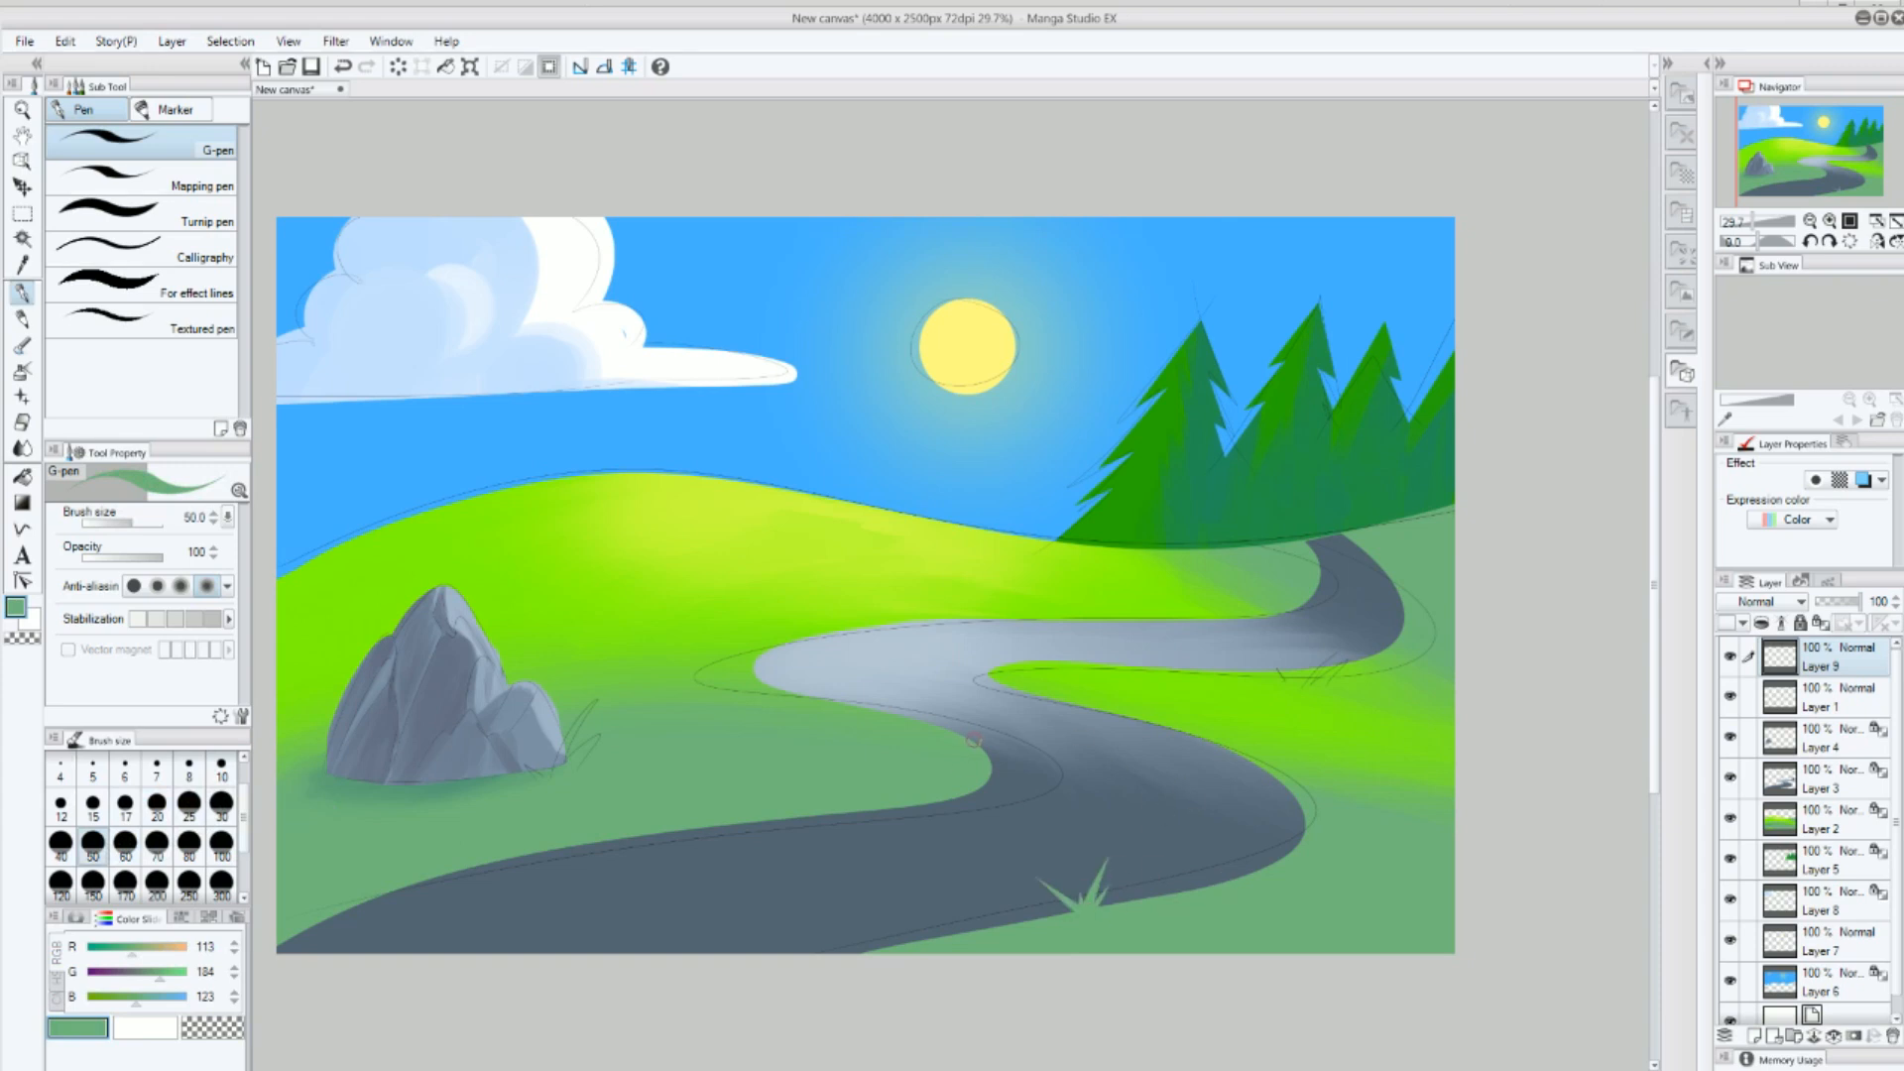
Draw two small grass tufts along the road's middle bends with the G-pen, sampling the adjacent green for each.
left_click(1240, 667, "alt")
left_click(1215, 677, "alt")
mouse_move(1205, 683)
left_mouse_down()
mouse_move(1230, 648)
mouse_move(1202, 655)
left_mouse_up()
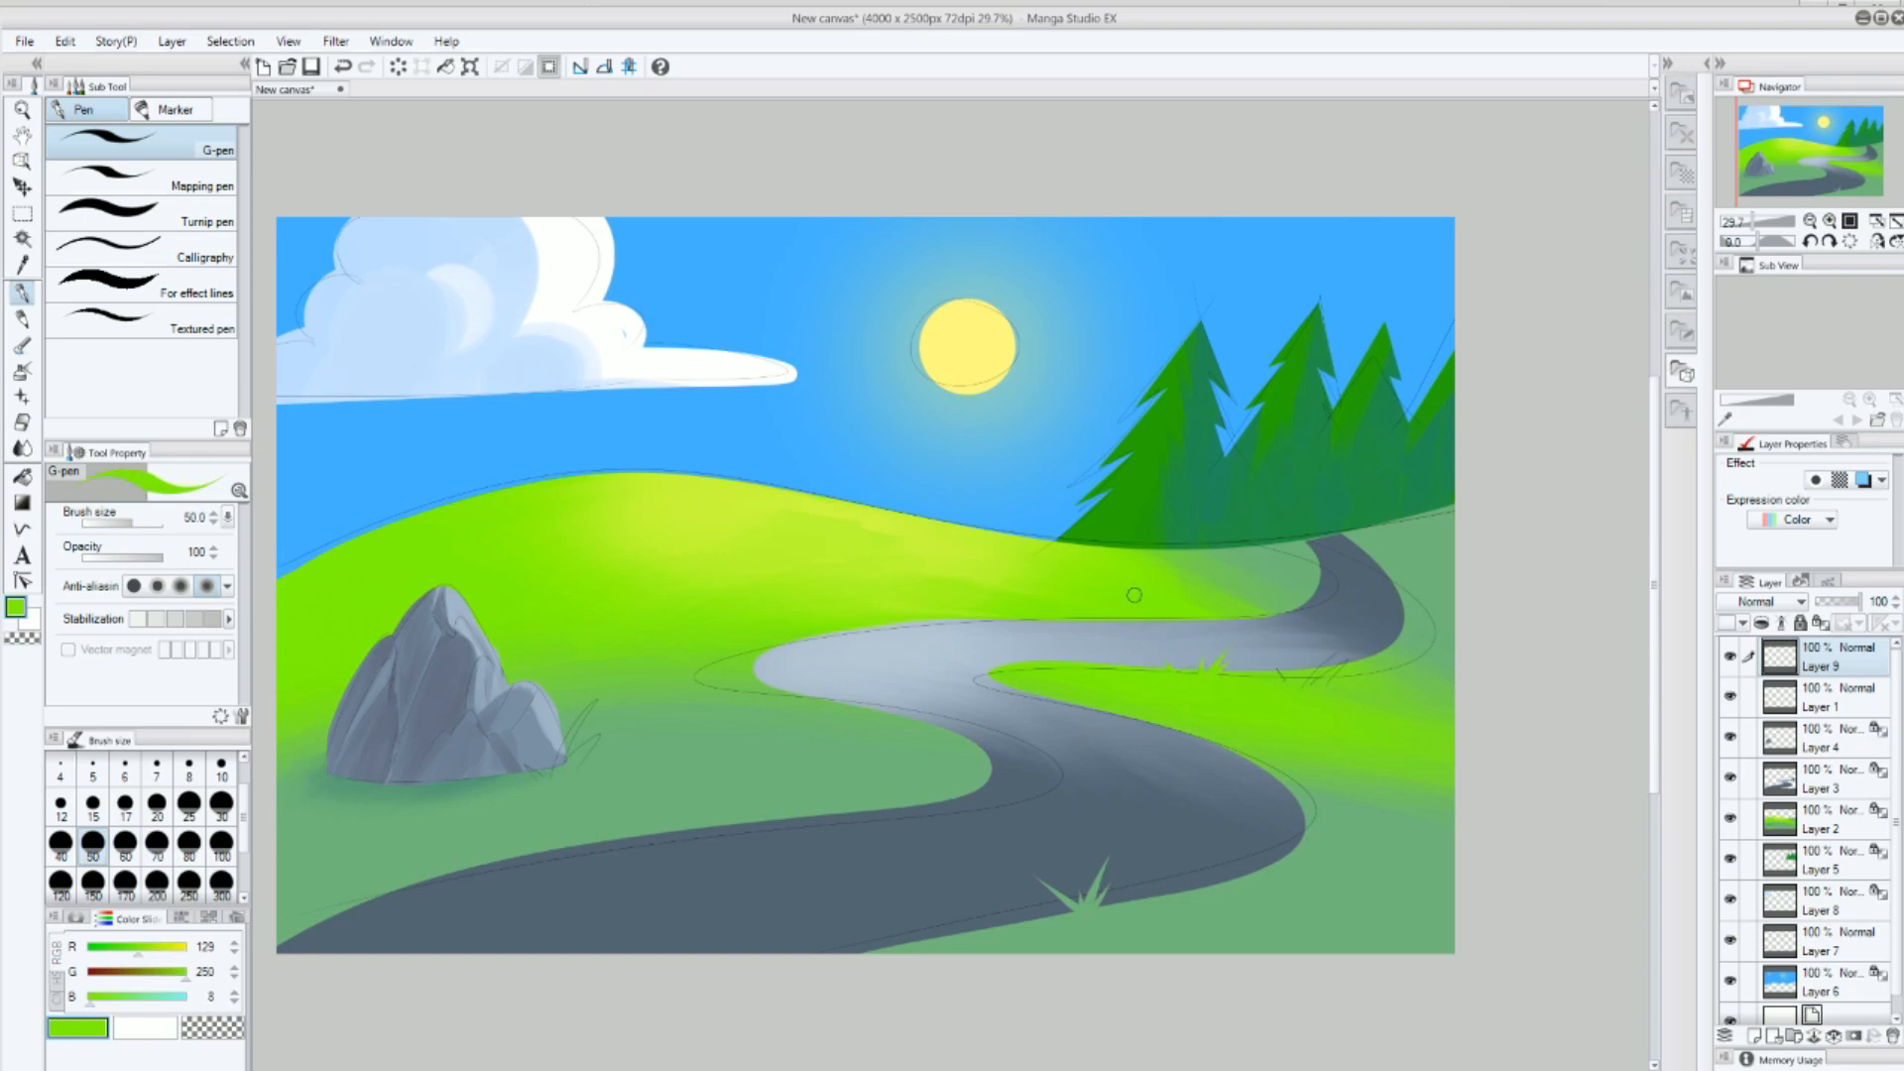
left_click(815, 712, "alt")
mouse_move(827, 698)
left_mouse_down()
mouse_move(852, 640)
mouse_move(819, 680)
left_mouse_up()
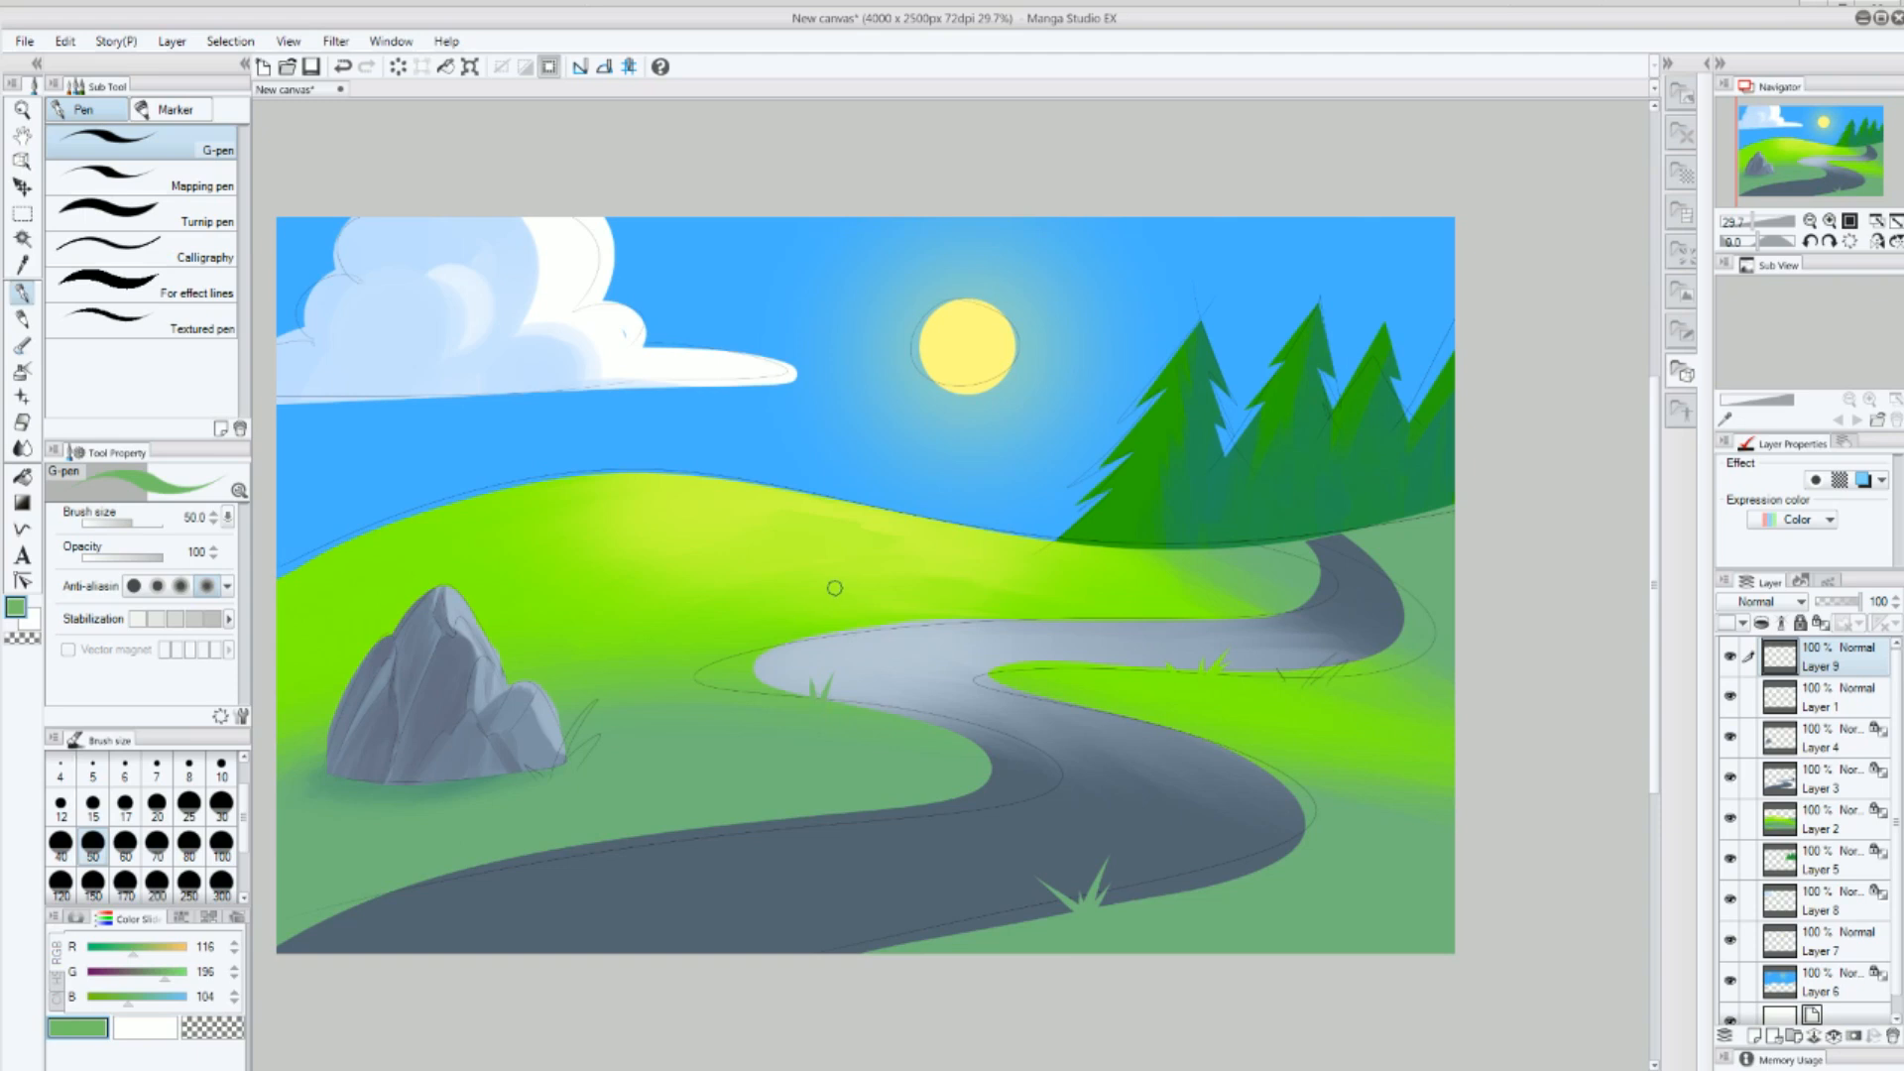
Draw a grass tuft at the rock's base in sampled shadow green and undo the unwanted stroke.
left_click(373, 773, "alt")
mouse_move(363, 781)
left_mouse_down()
mouse_move(341, 655)
mouse_move(373, 779)
mouse_move(475, 661)
mouse_move(363, 771)
mouse_move(380, 784)
mouse_move(422, 743)
left_mouse_up()
key("ctrl+z")
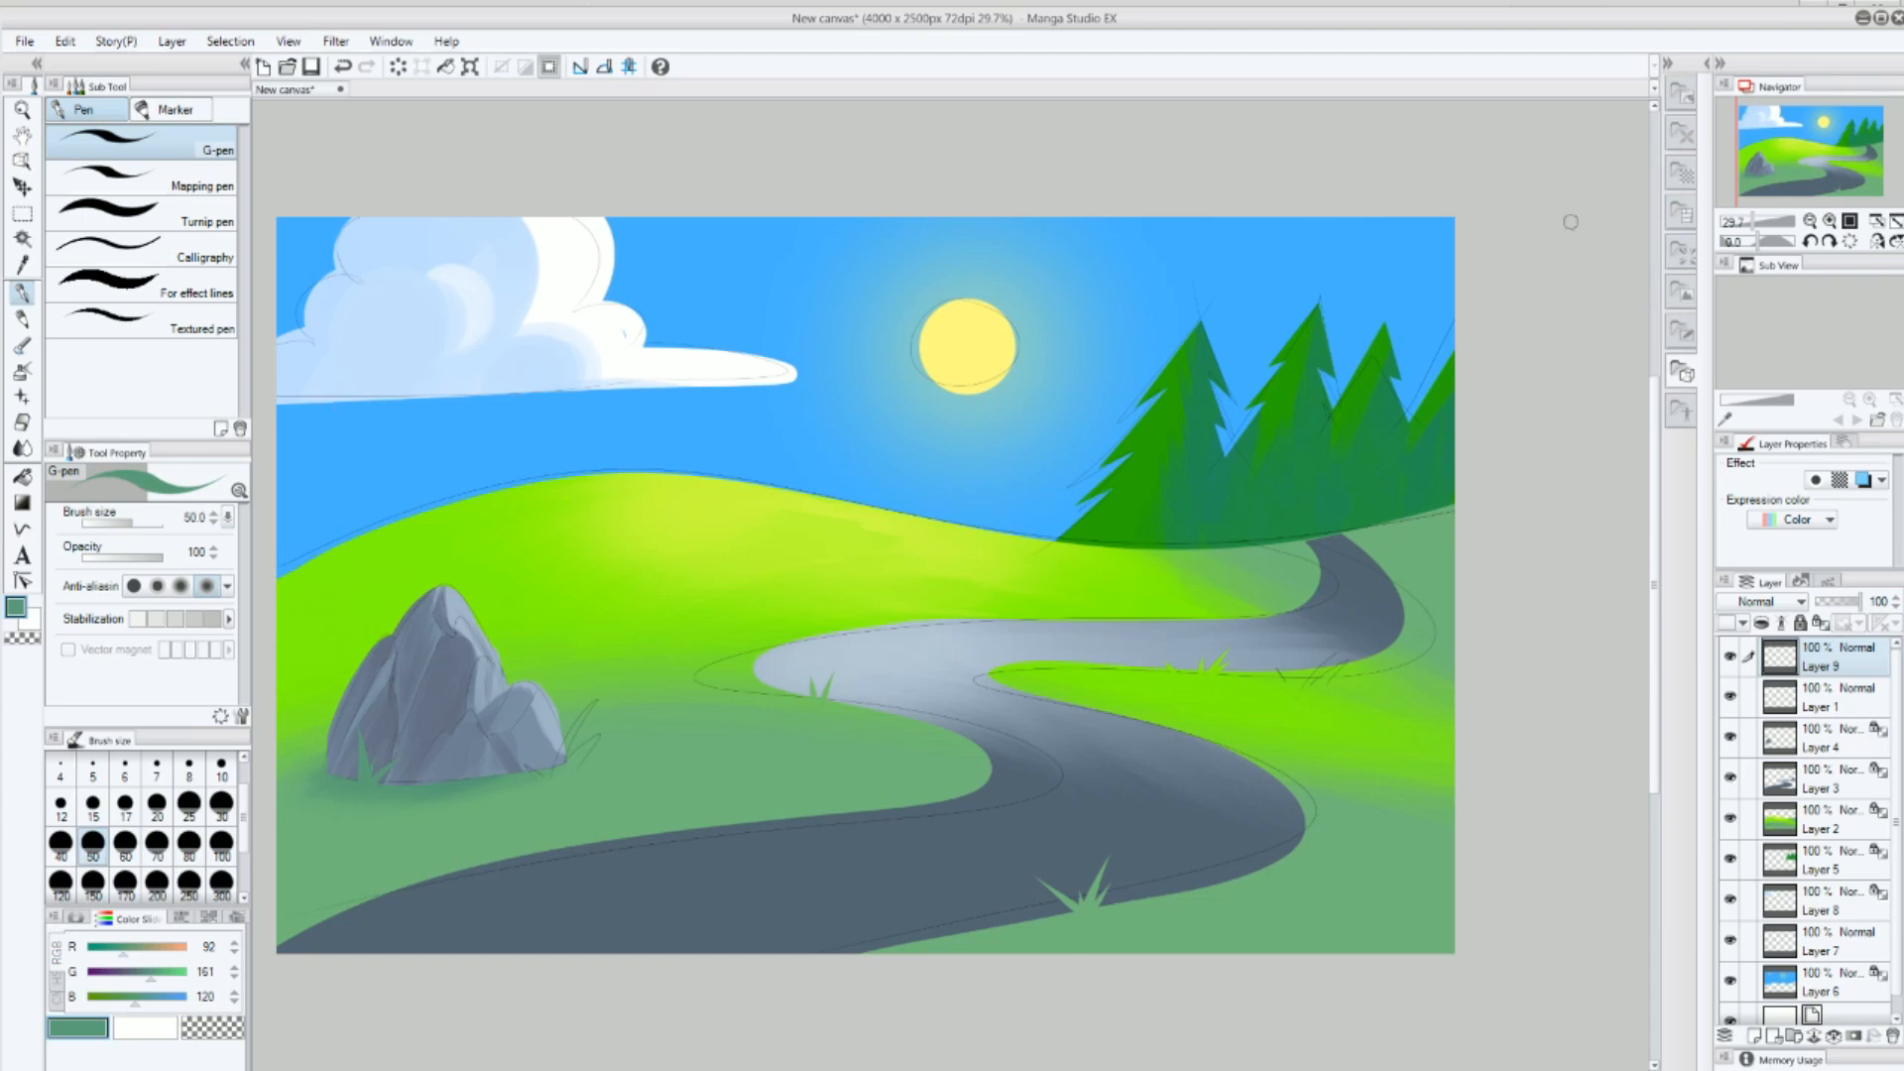
Dot small white flowers in varied sizes across the sunlit hill behind the road with the G-pen on Layer 9.
left_click(79, 918)
left_click_drag(132, 969, 81, 924)
left_click(860, 590)
left_click(829, 605)
left_click(1002, 593)
left_click(1033, 592)
left_click(1054, 584)
left_click(1125, 595)
left_click(968, 576)
left_click(947, 598)
left_click(774, 612)
left_click(749, 595)
left_click(854, 535)
Dot more white flowers on the grass inside the road's far bend and on the shaded foreground grass beside the rock.
left_click(1164, 695)
left_click(1251, 705)
left_click(1137, 688)
left_click(852, 746)
left_click(893, 754)
left_click(808, 783)
left_click(759, 752)
left_click(680, 787)
left_click(645, 802)
left_click(641, 786)
Lock Layer 9's transparent pixels and tint the shaded foreground flowers pale tan using the With enough water brush at size 70.
left_click(1843, 624)
left_click(24, 346)
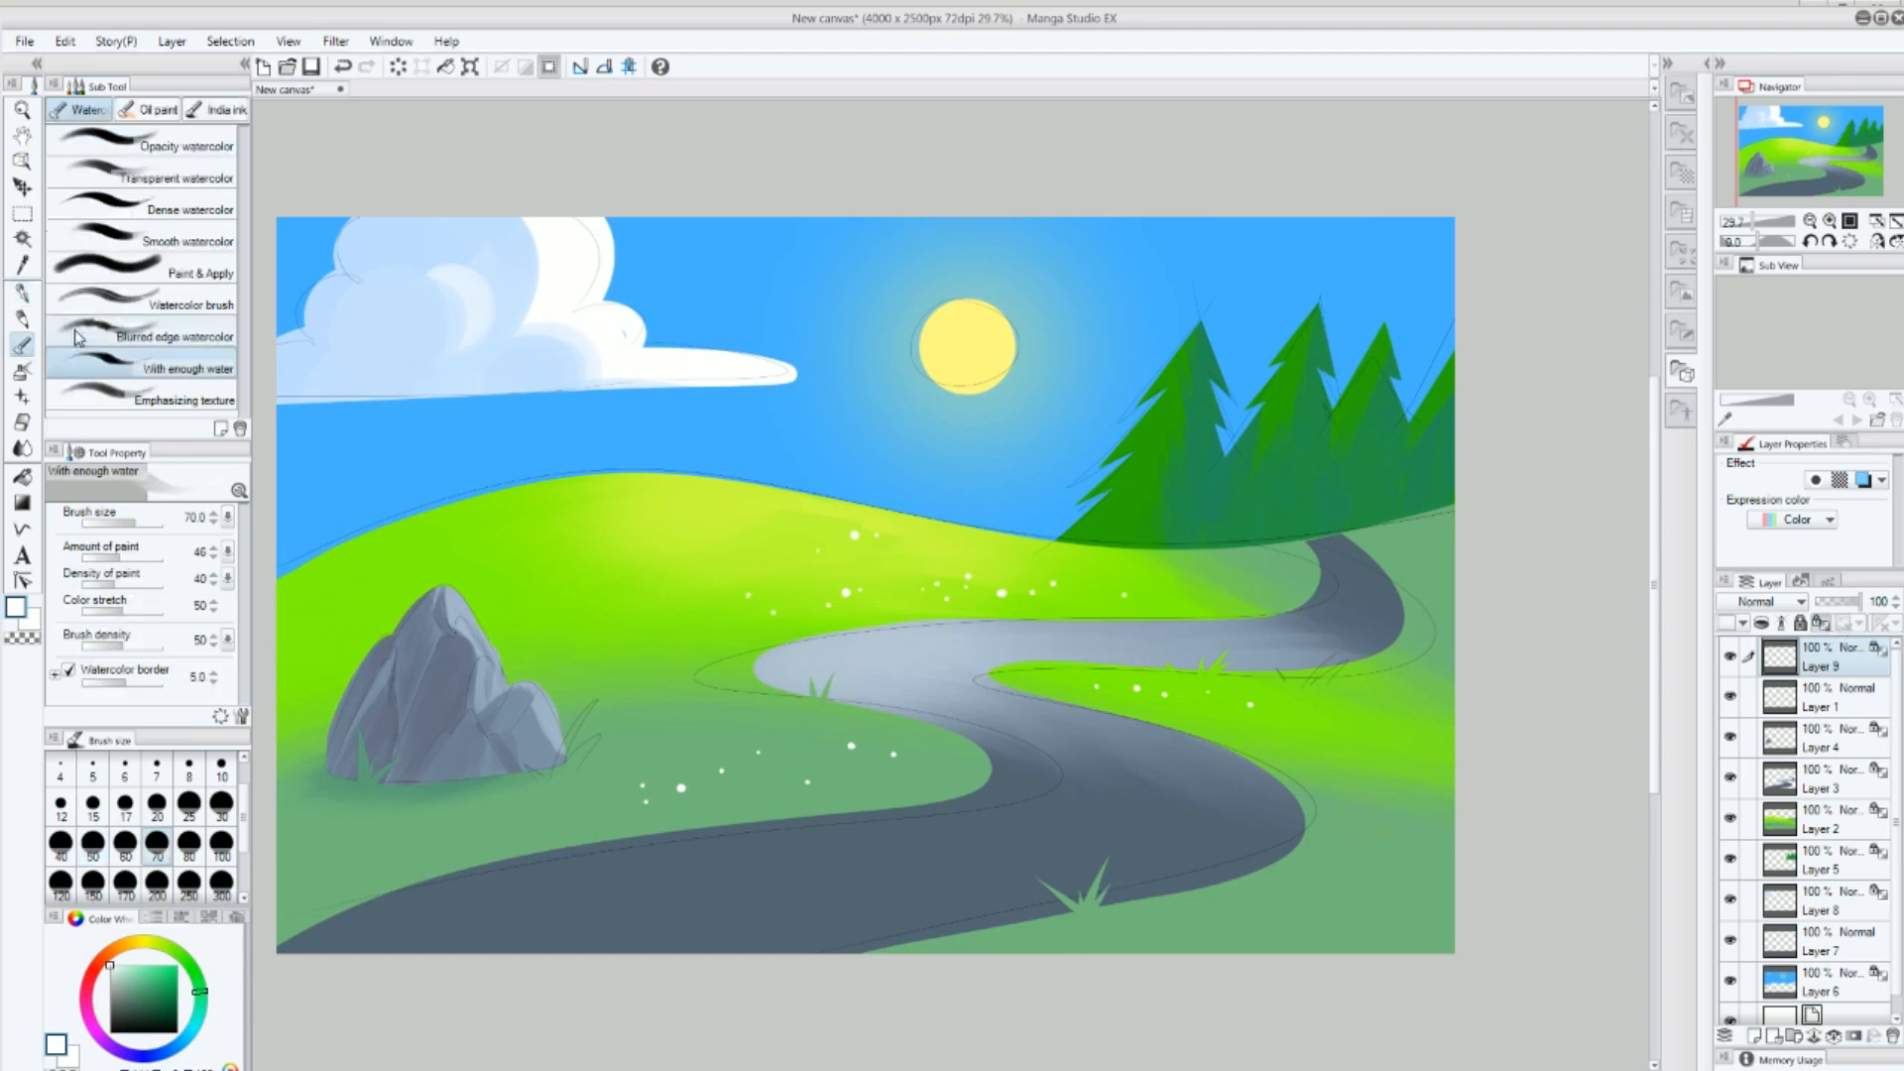
left_click(138, 945)
left_click(129, 973)
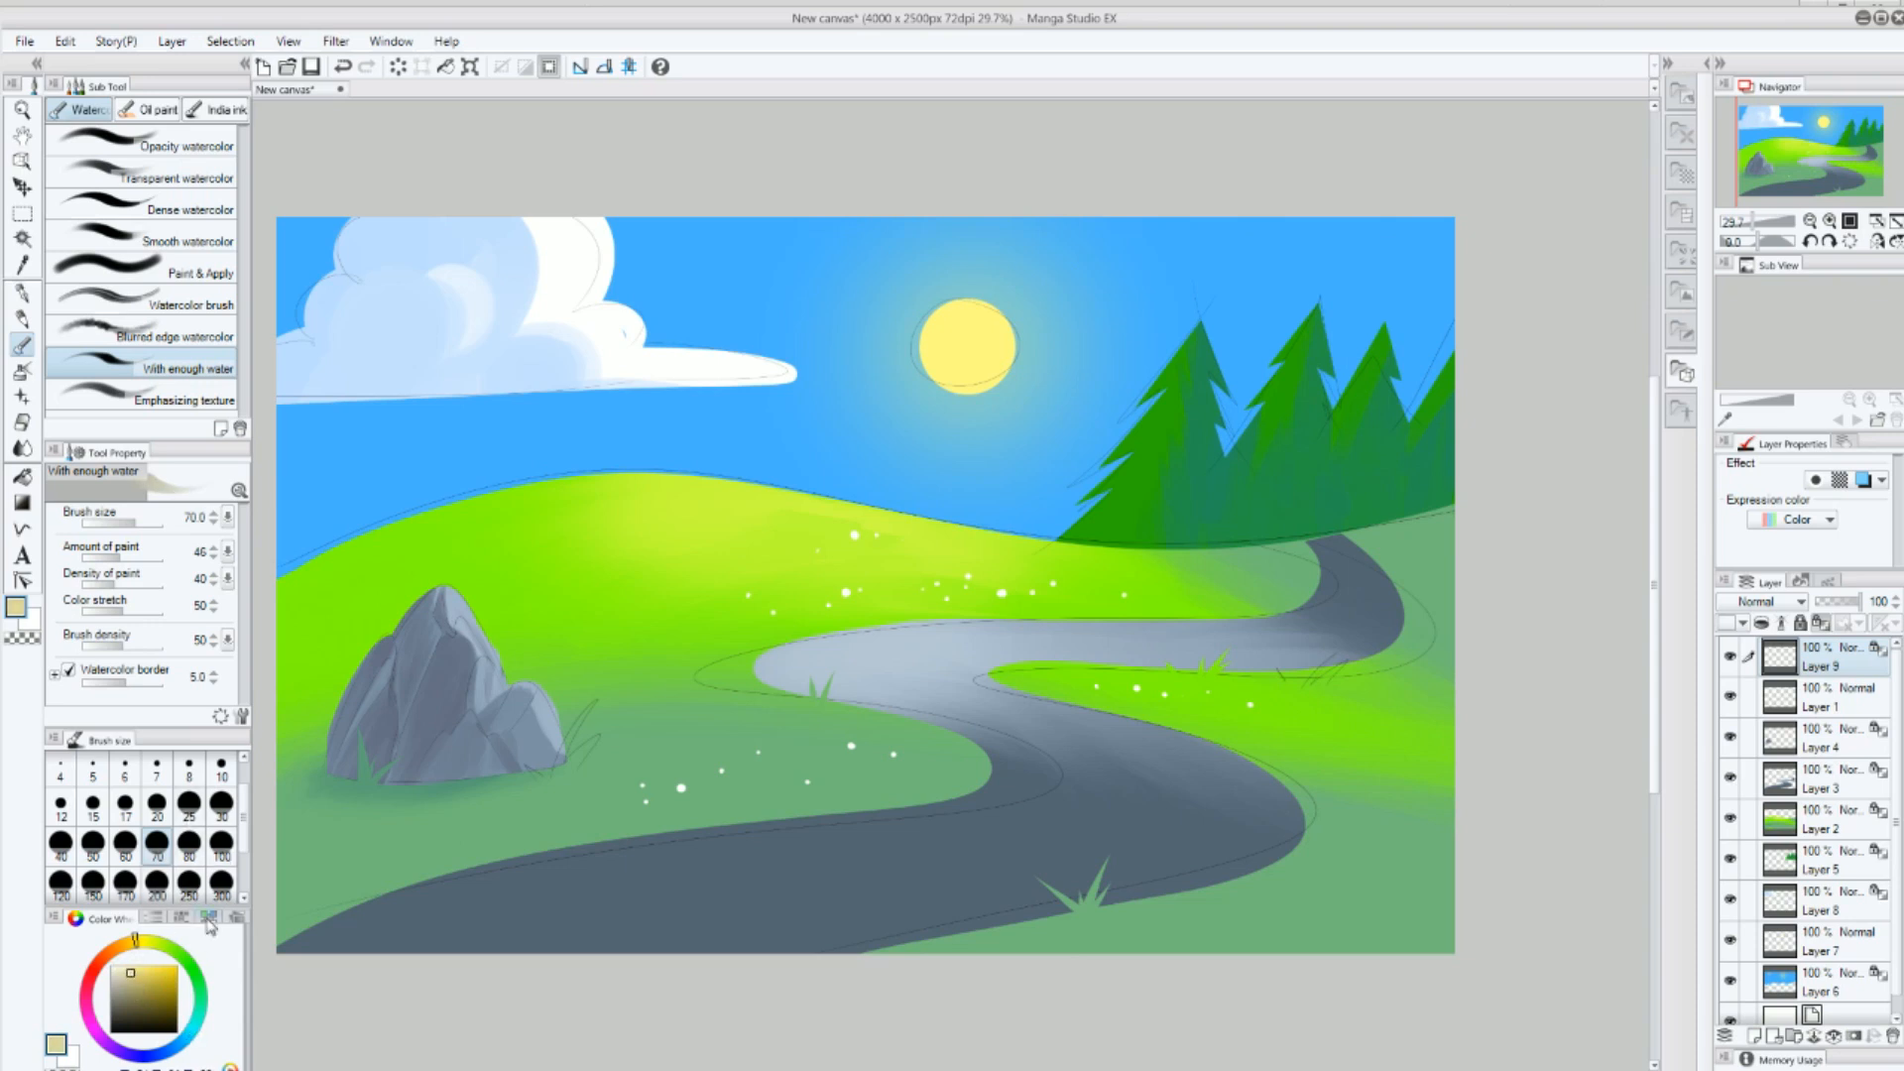
left_click(131, 977)
Toggle layer visibility to identify the sketch, and delete the sketch lines on Layer 1.
left_click(1730, 665)
left_click(1731, 659)
left_click(1732, 701)
left_click(1786, 703)
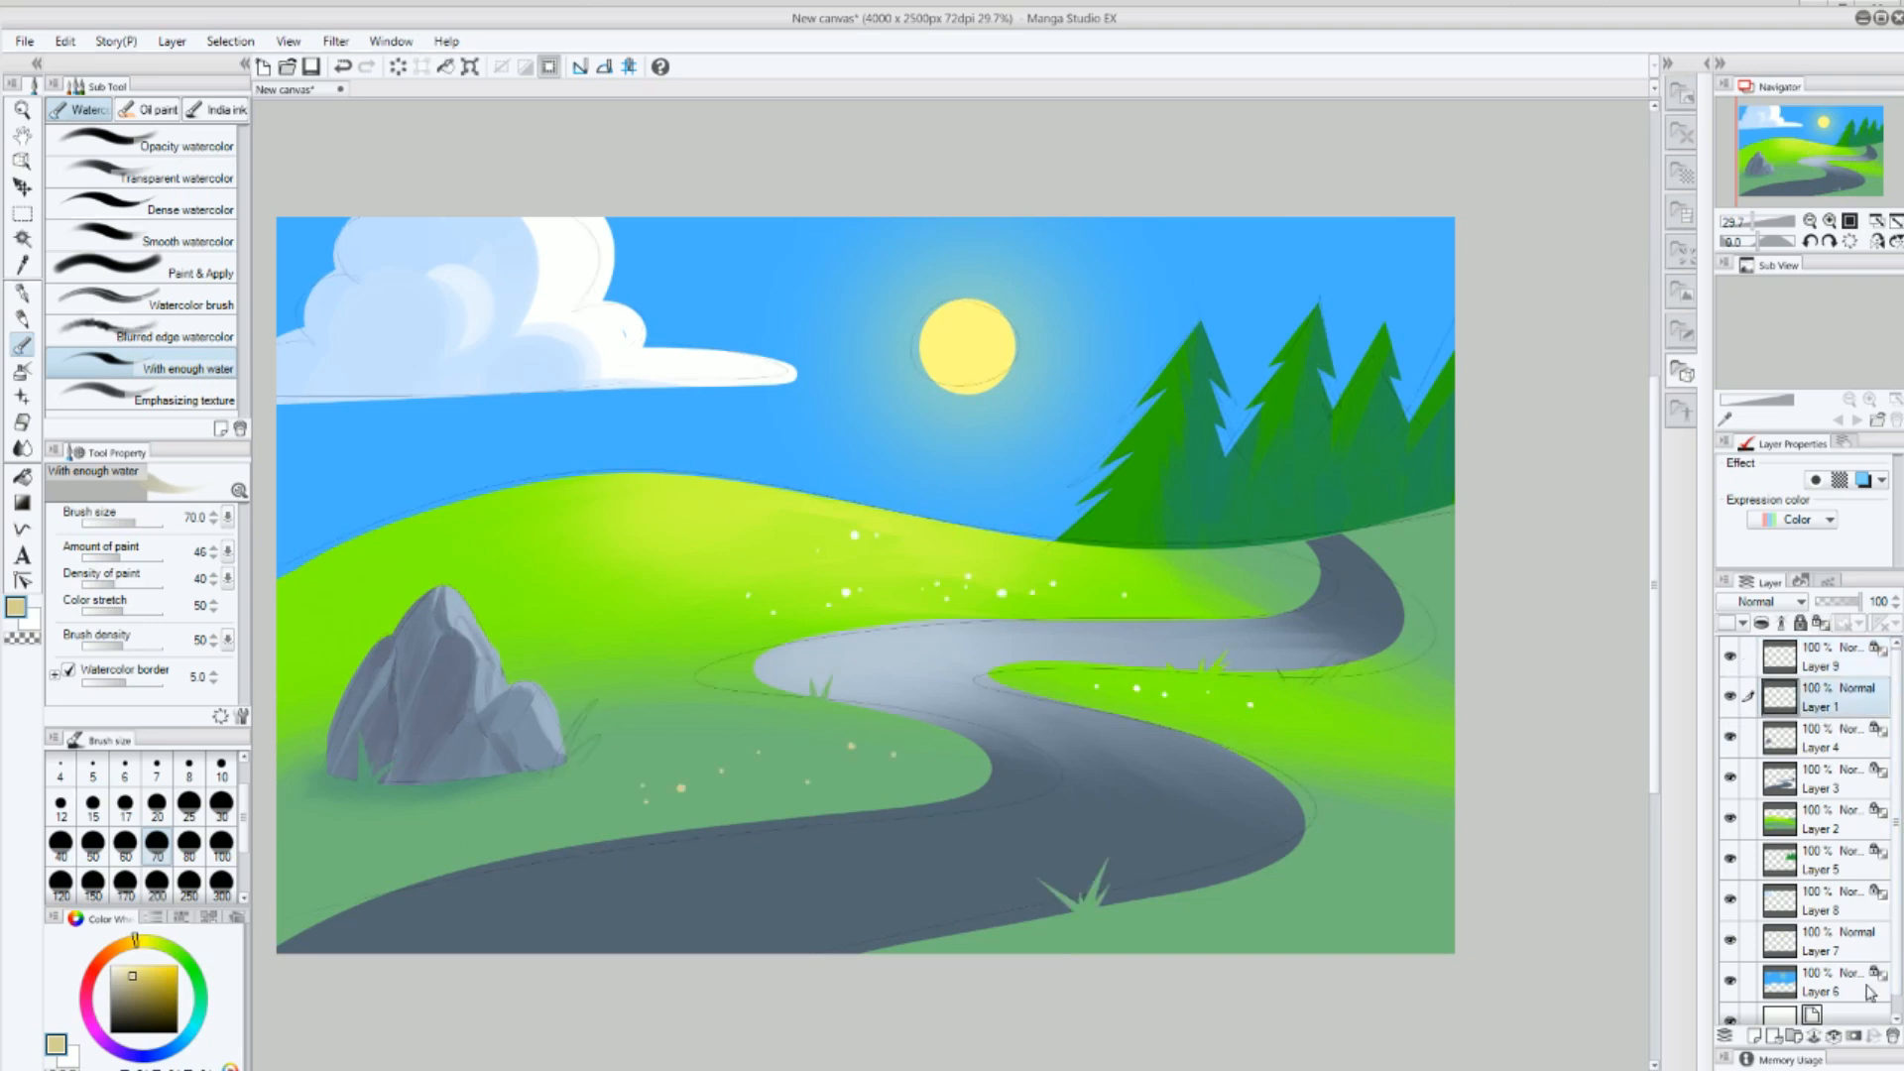
left_click(1880, 1035)
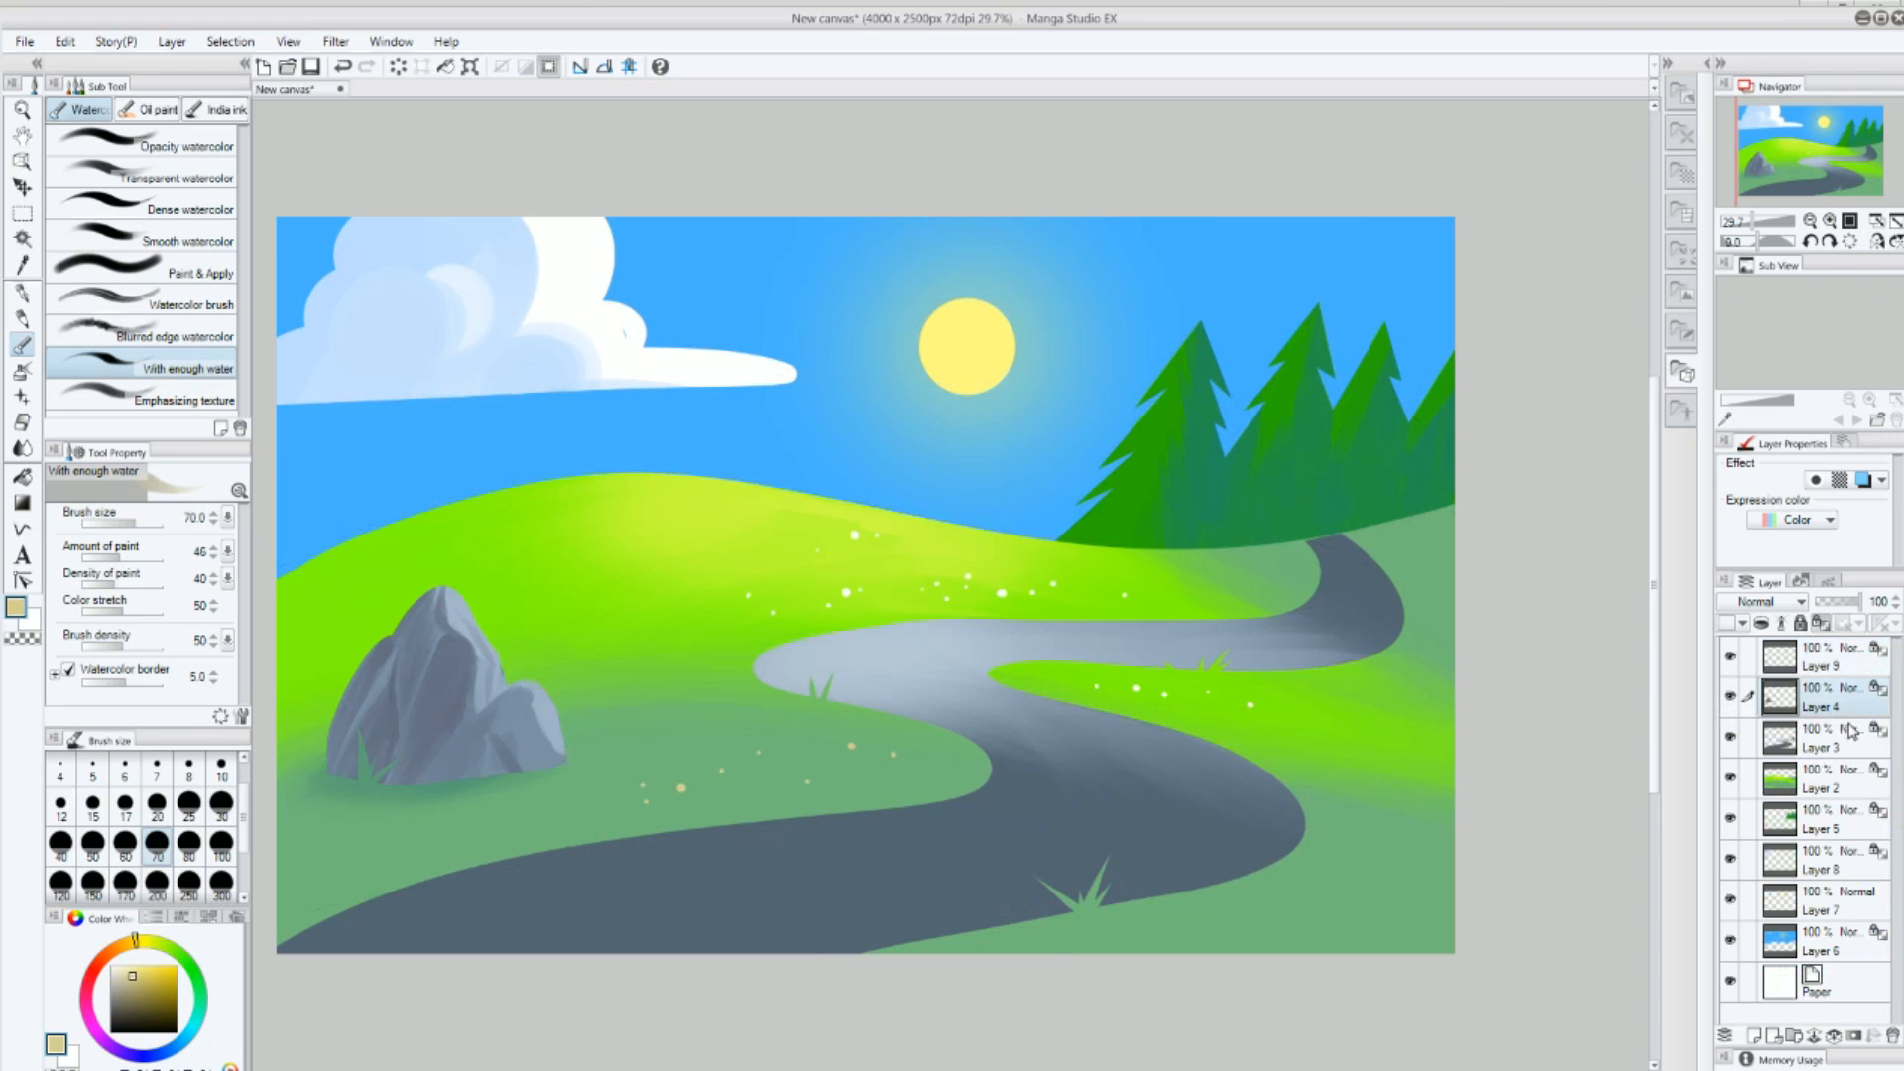
Darken the road's bend edges on Layer 3 with sampled dark road gray using With enough water at size 70.
left_click(1828, 748)
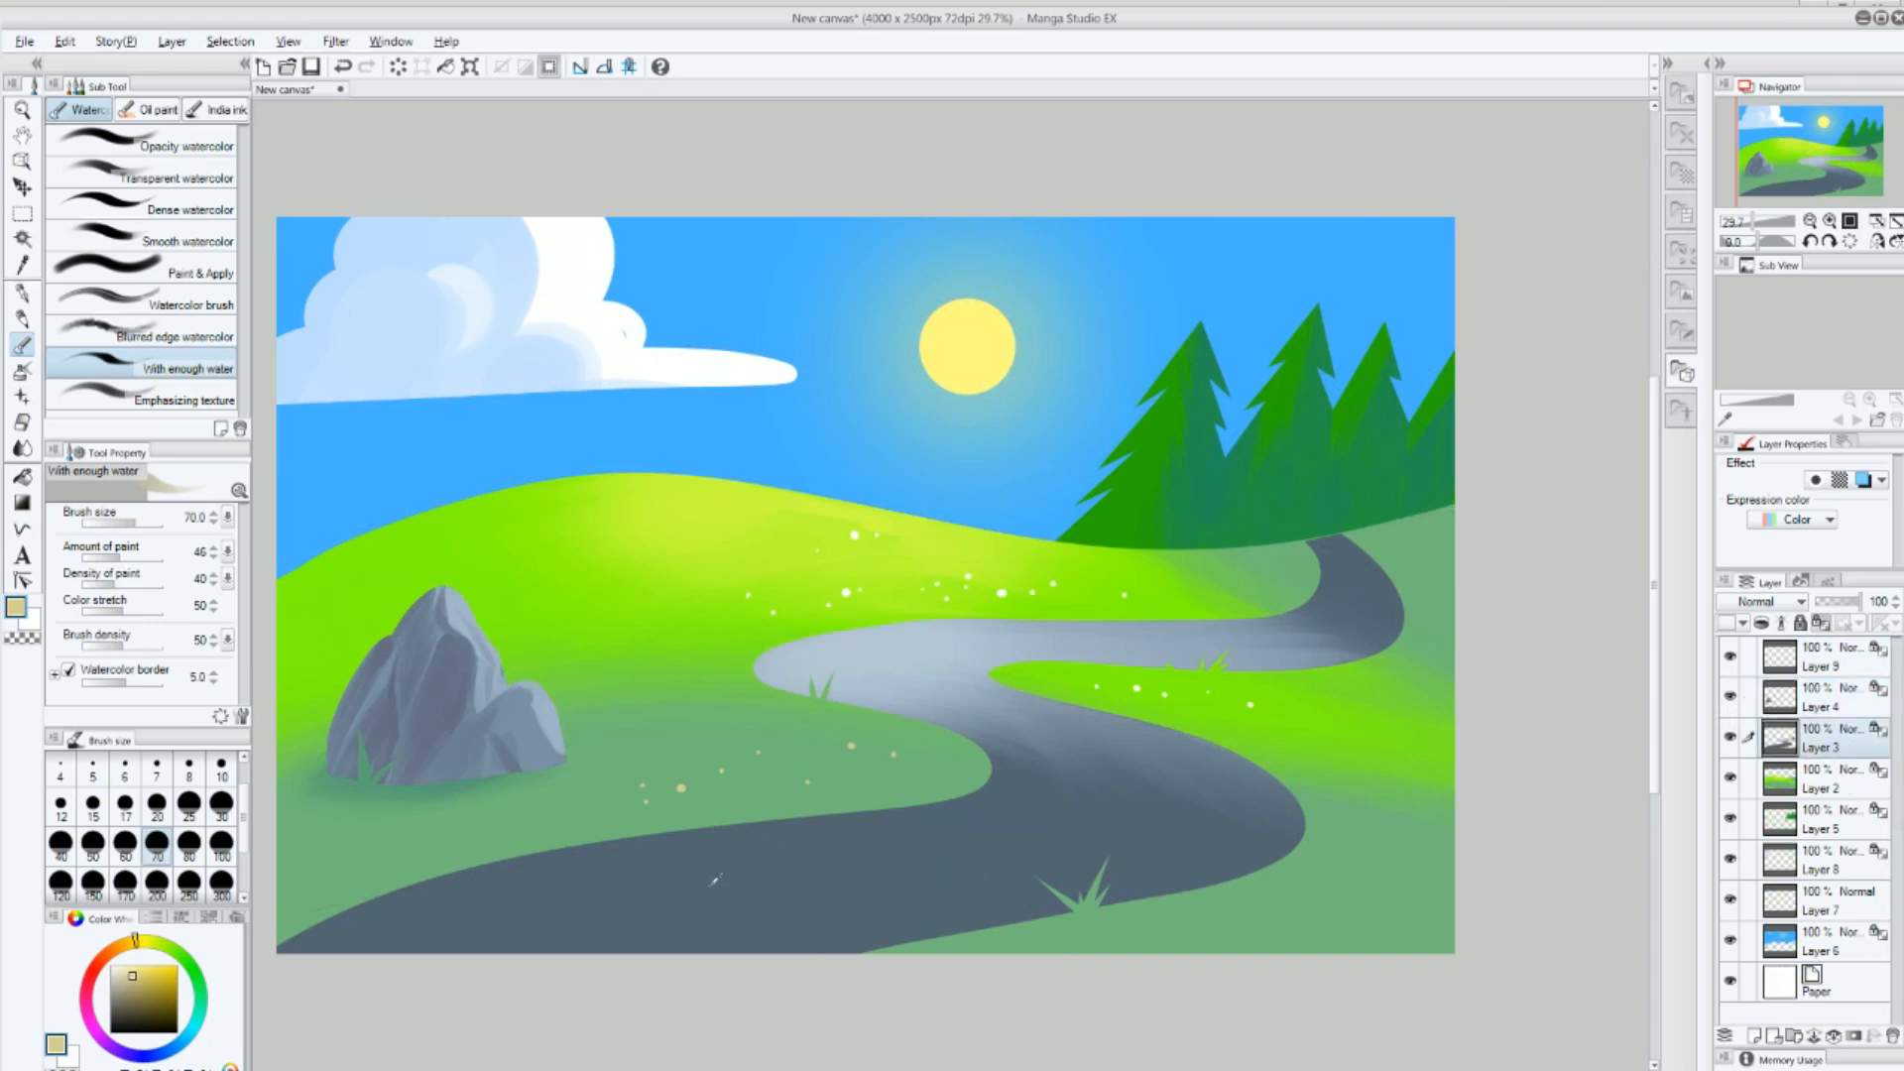
left_click(979, 854, "alt")
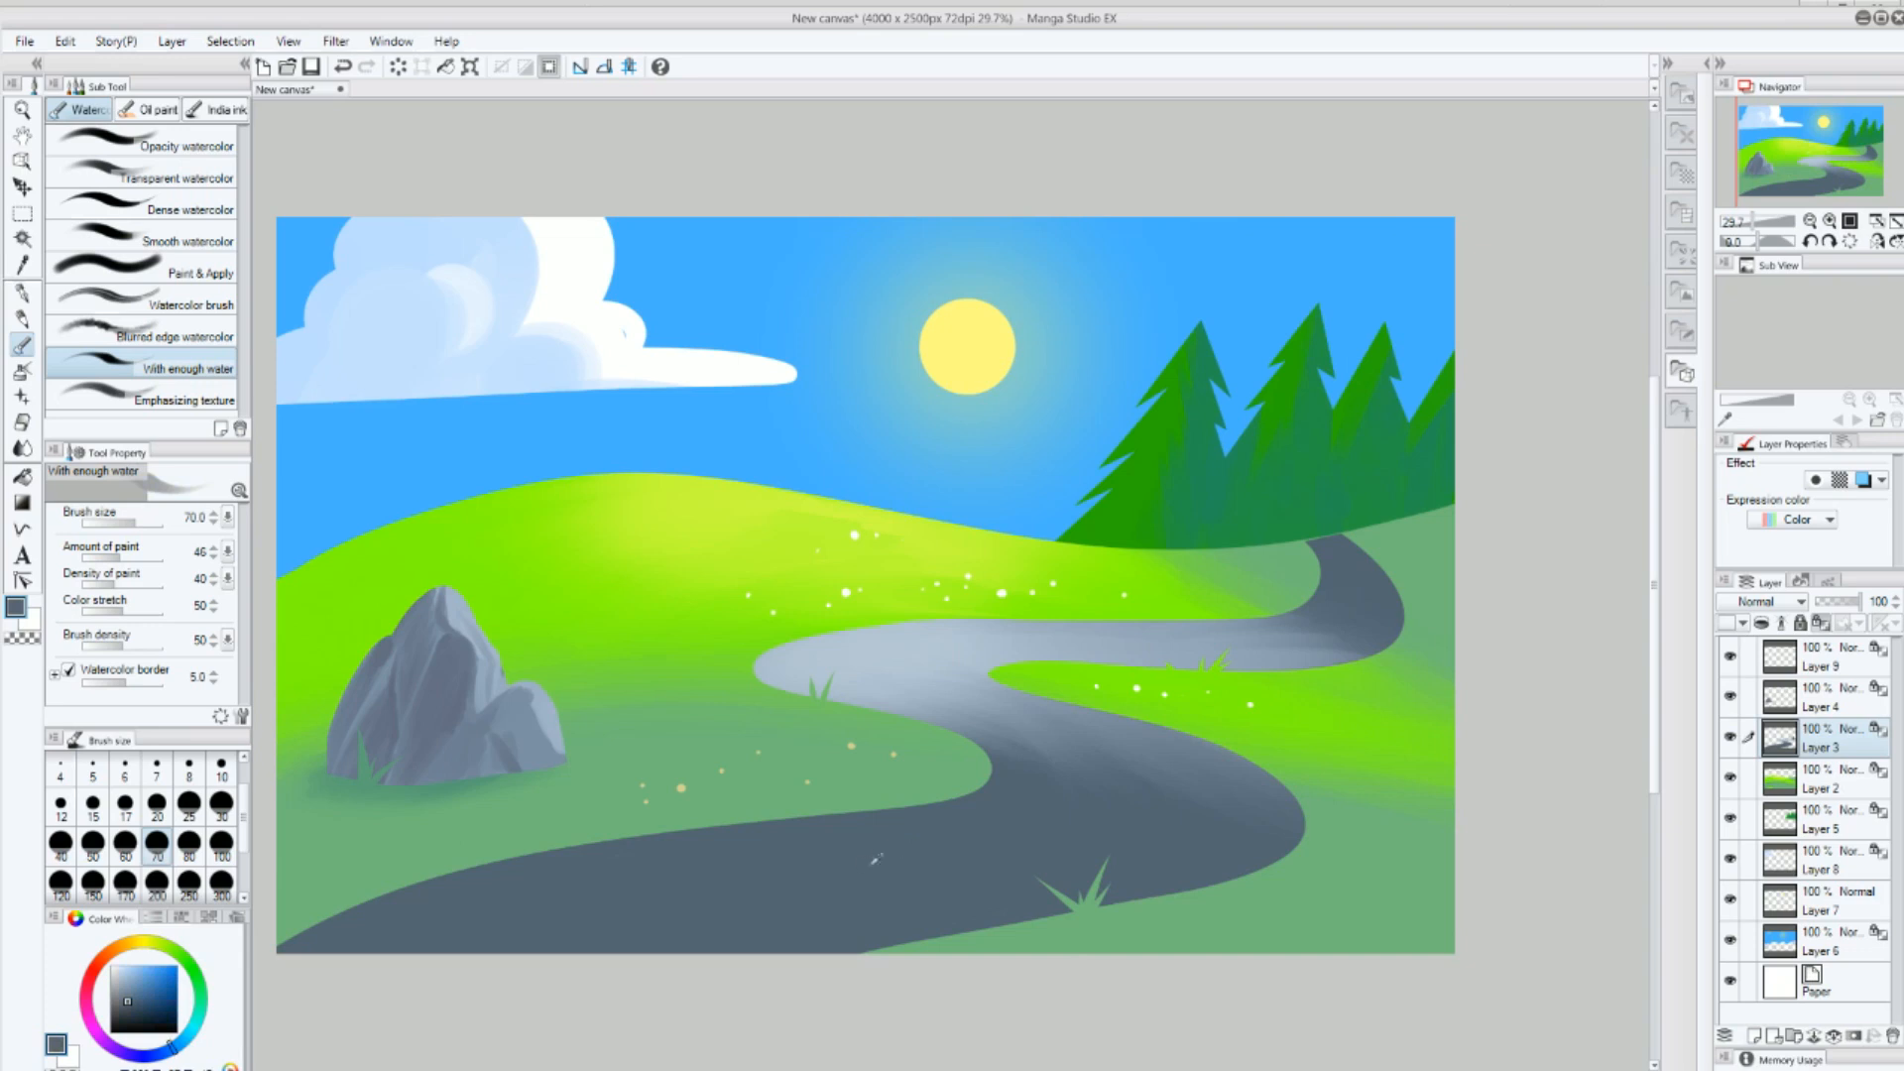
mouse_move(962, 800)
left_mouse_down()
mouse_move(992, 779)
mouse_move(957, 731)
mouse_move(759, 666)
left_mouse_up()
left_click_drag(996, 665, 1357, 660)
left_click_drag(1071, 815, 1121, 780)
Paint a highlight along the foreground road's upper edge with light gray sampled from the road's bright bend.
left_click(878, 609, "alt")
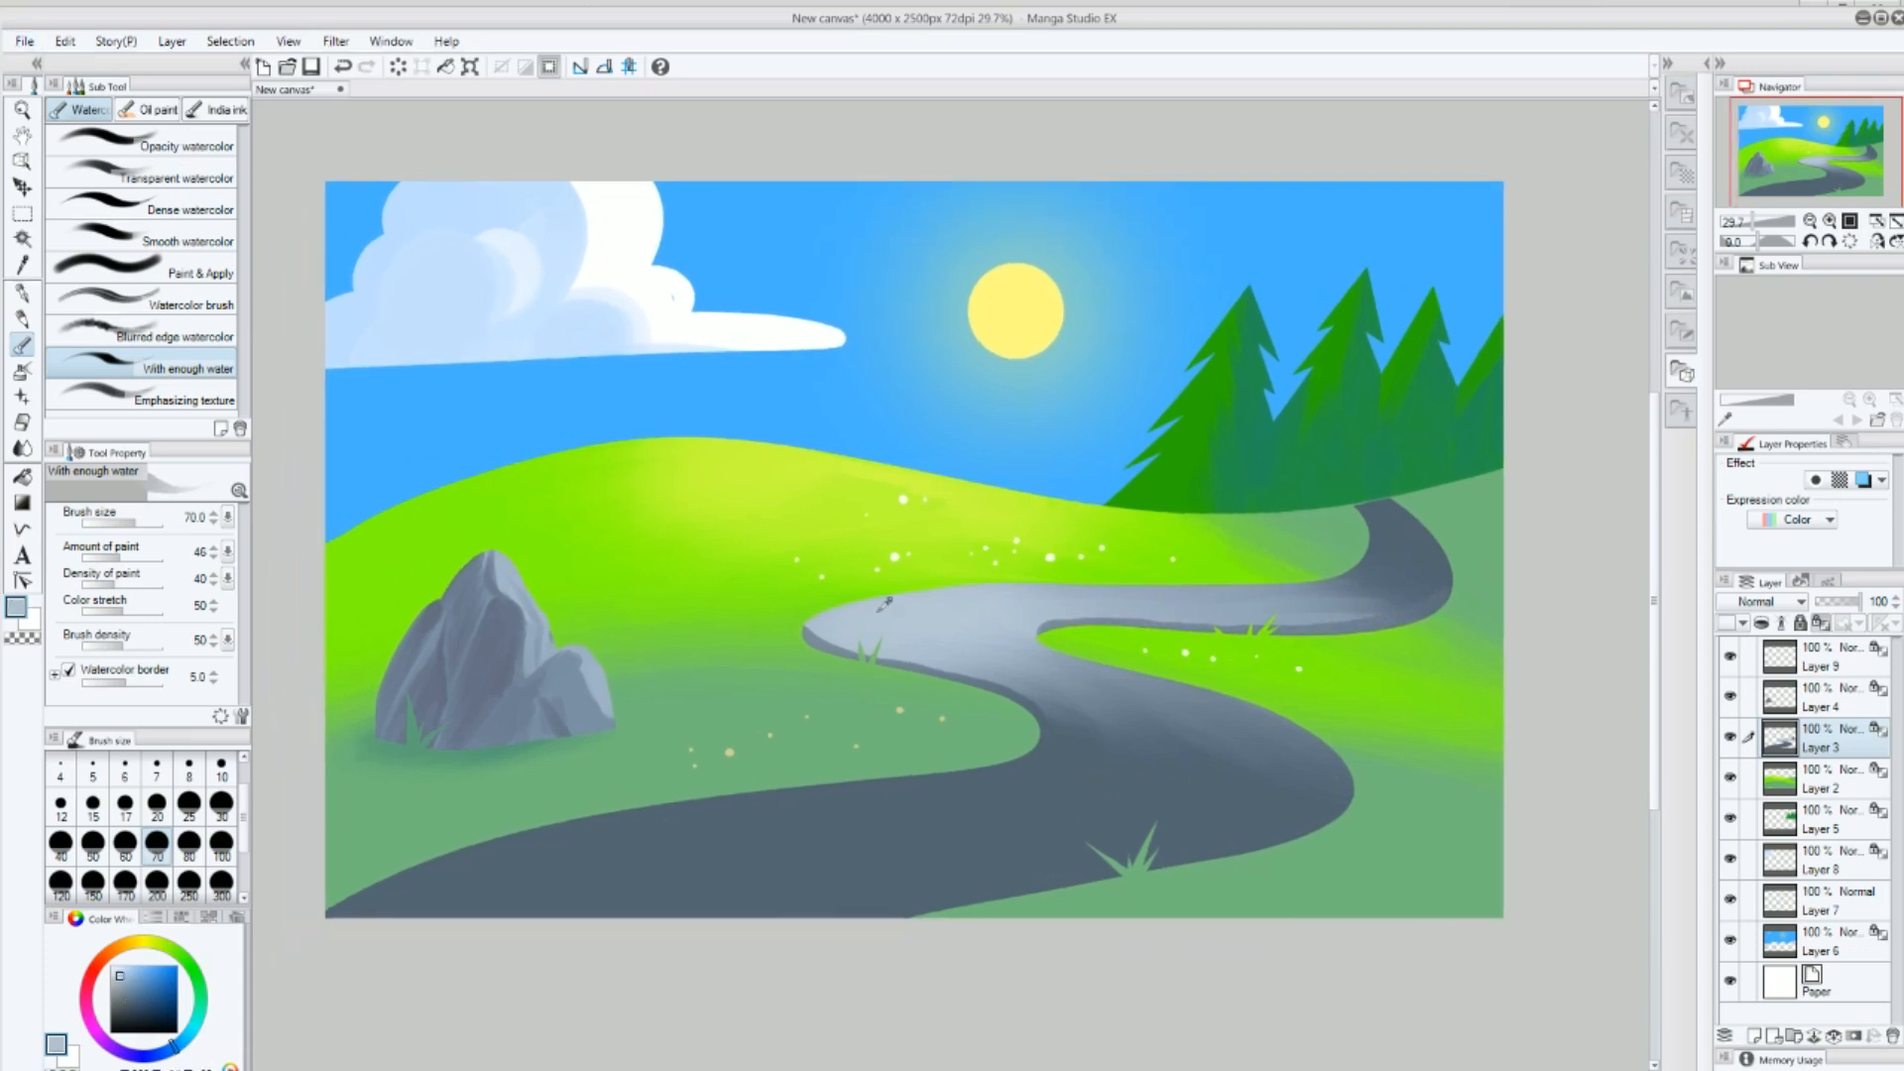
left_click_drag(321, 926, 711, 808)
left_click_drag(375, 896, 919, 786)
left_click_drag(550, 822, 1019, 756)
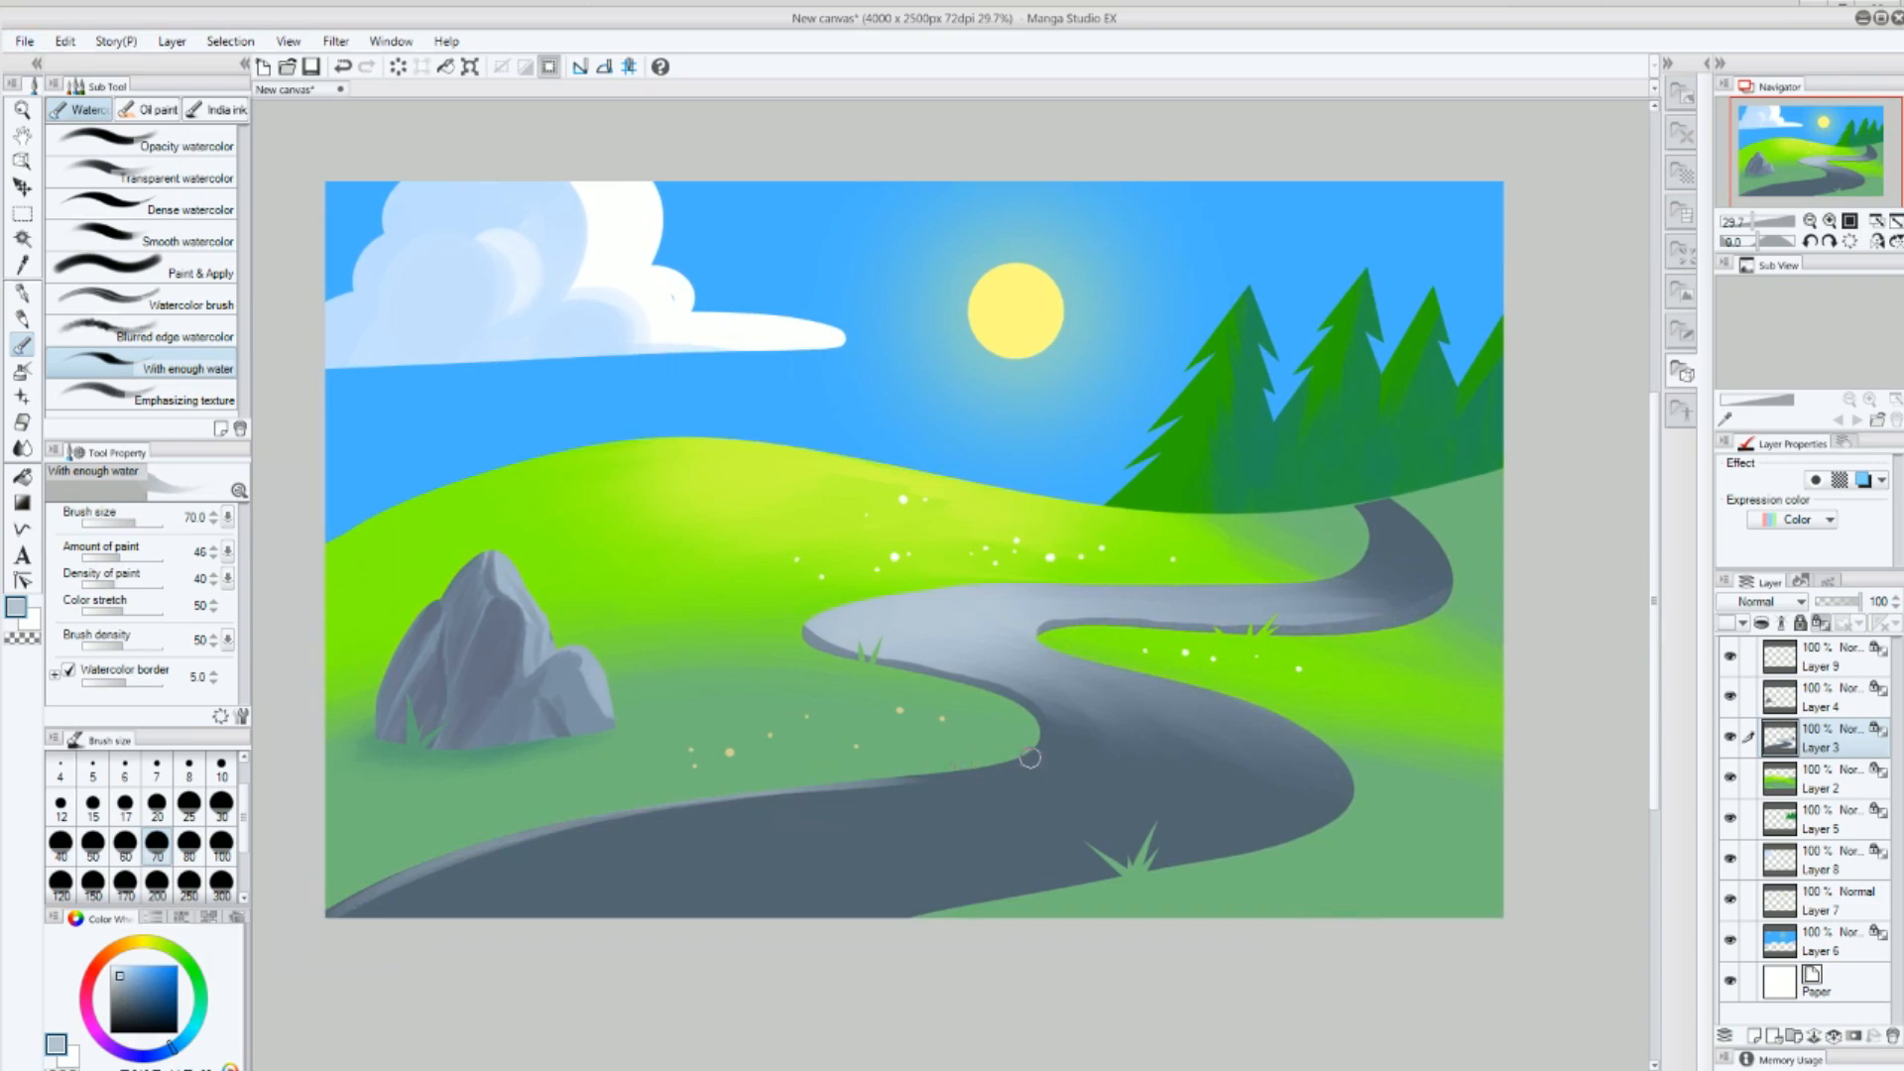
Blend the foreground edge highlight and the shading around the road's middle bend with Soothing watercolor at size 100.
key("j")
mouse_move(375, 897)
left_mouse_down()
mouse_move(502, 848)
mouse_move(868, 797)
left_mouse_up()
mouse_move(497, 858)
left_mouse_down()
mouse_move(815, 777)
mouse_move(922, 778)
left_mouse_up()
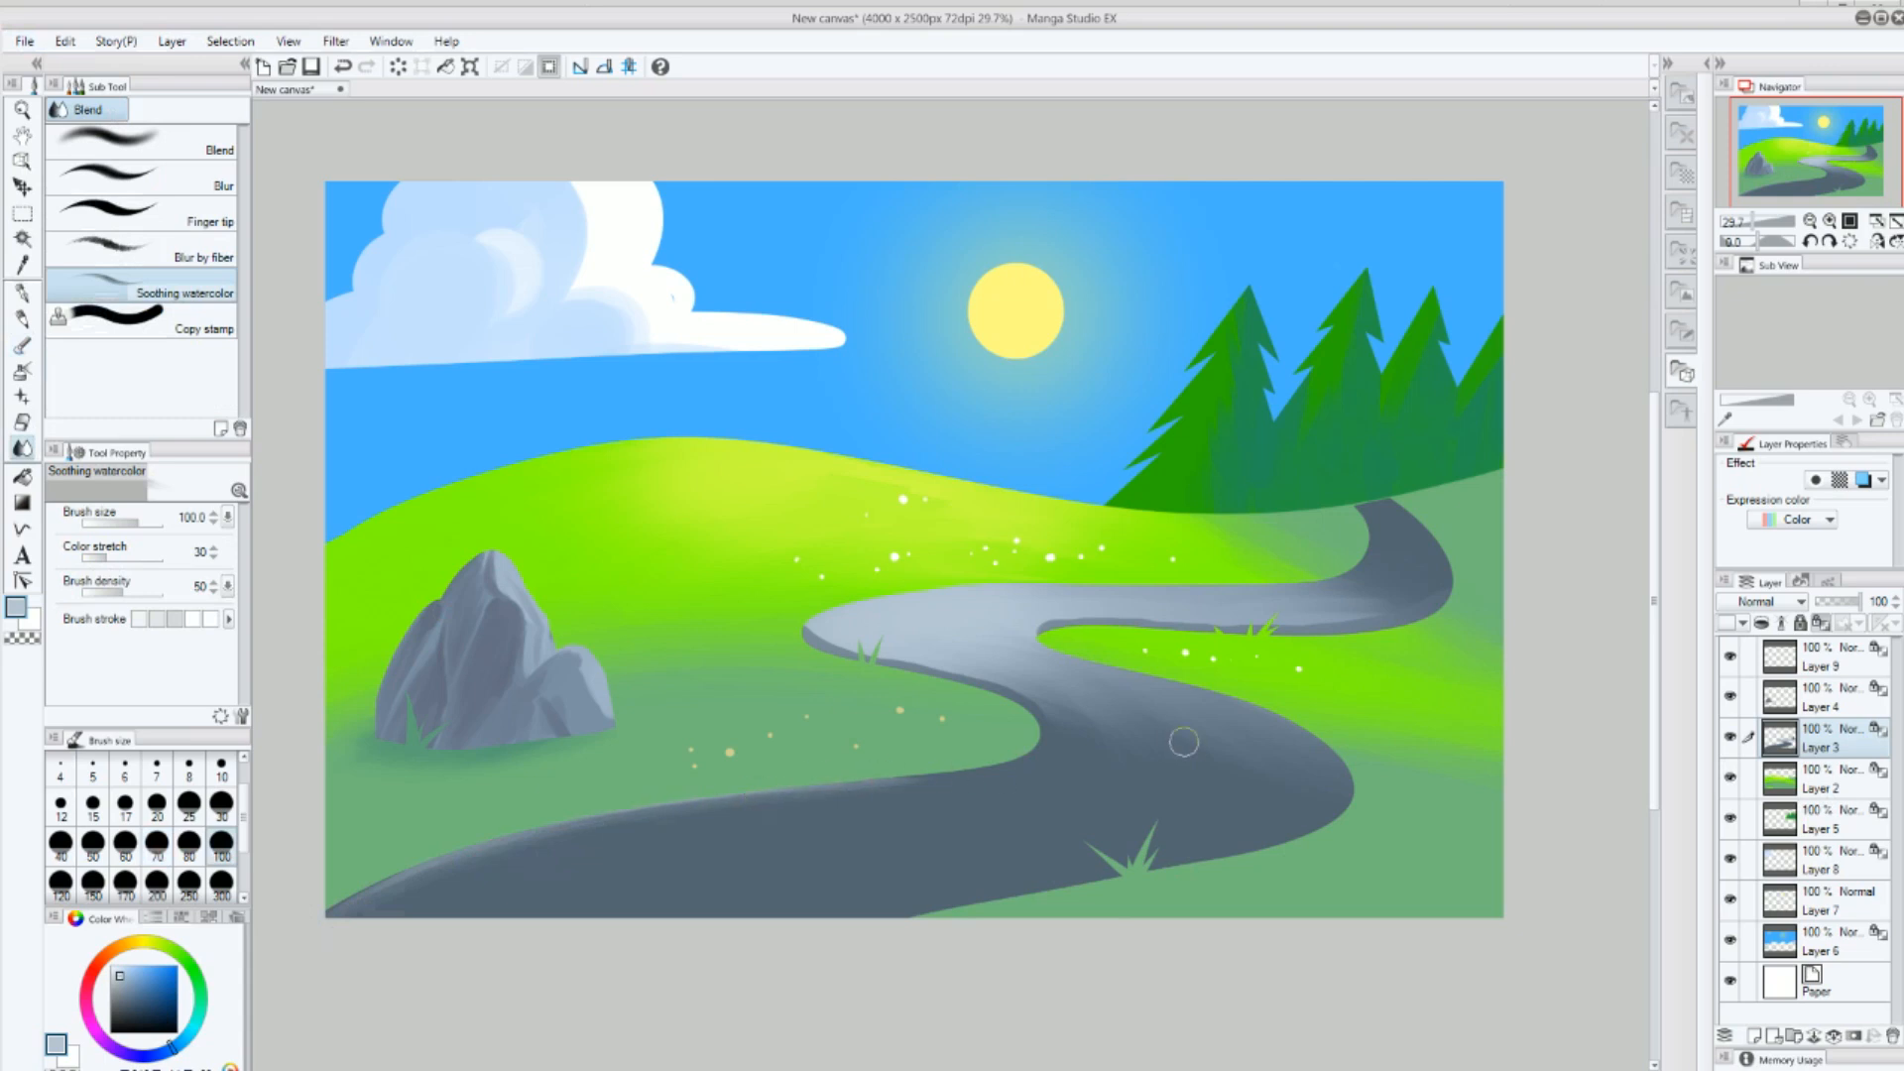
left_click_drag(982, 681, 1041, 712)
mouse_move(834, 610)
left_mouse_down()
mouse_move(914, 612)
mouse_move(977, 667)
left_mouse_up()
mouse_move(867, 640)
left_mouse_down()
mouse_move(963, 667)
mouse_move(823, 623)
mouse_move(870, 646)
left_mouse_up()
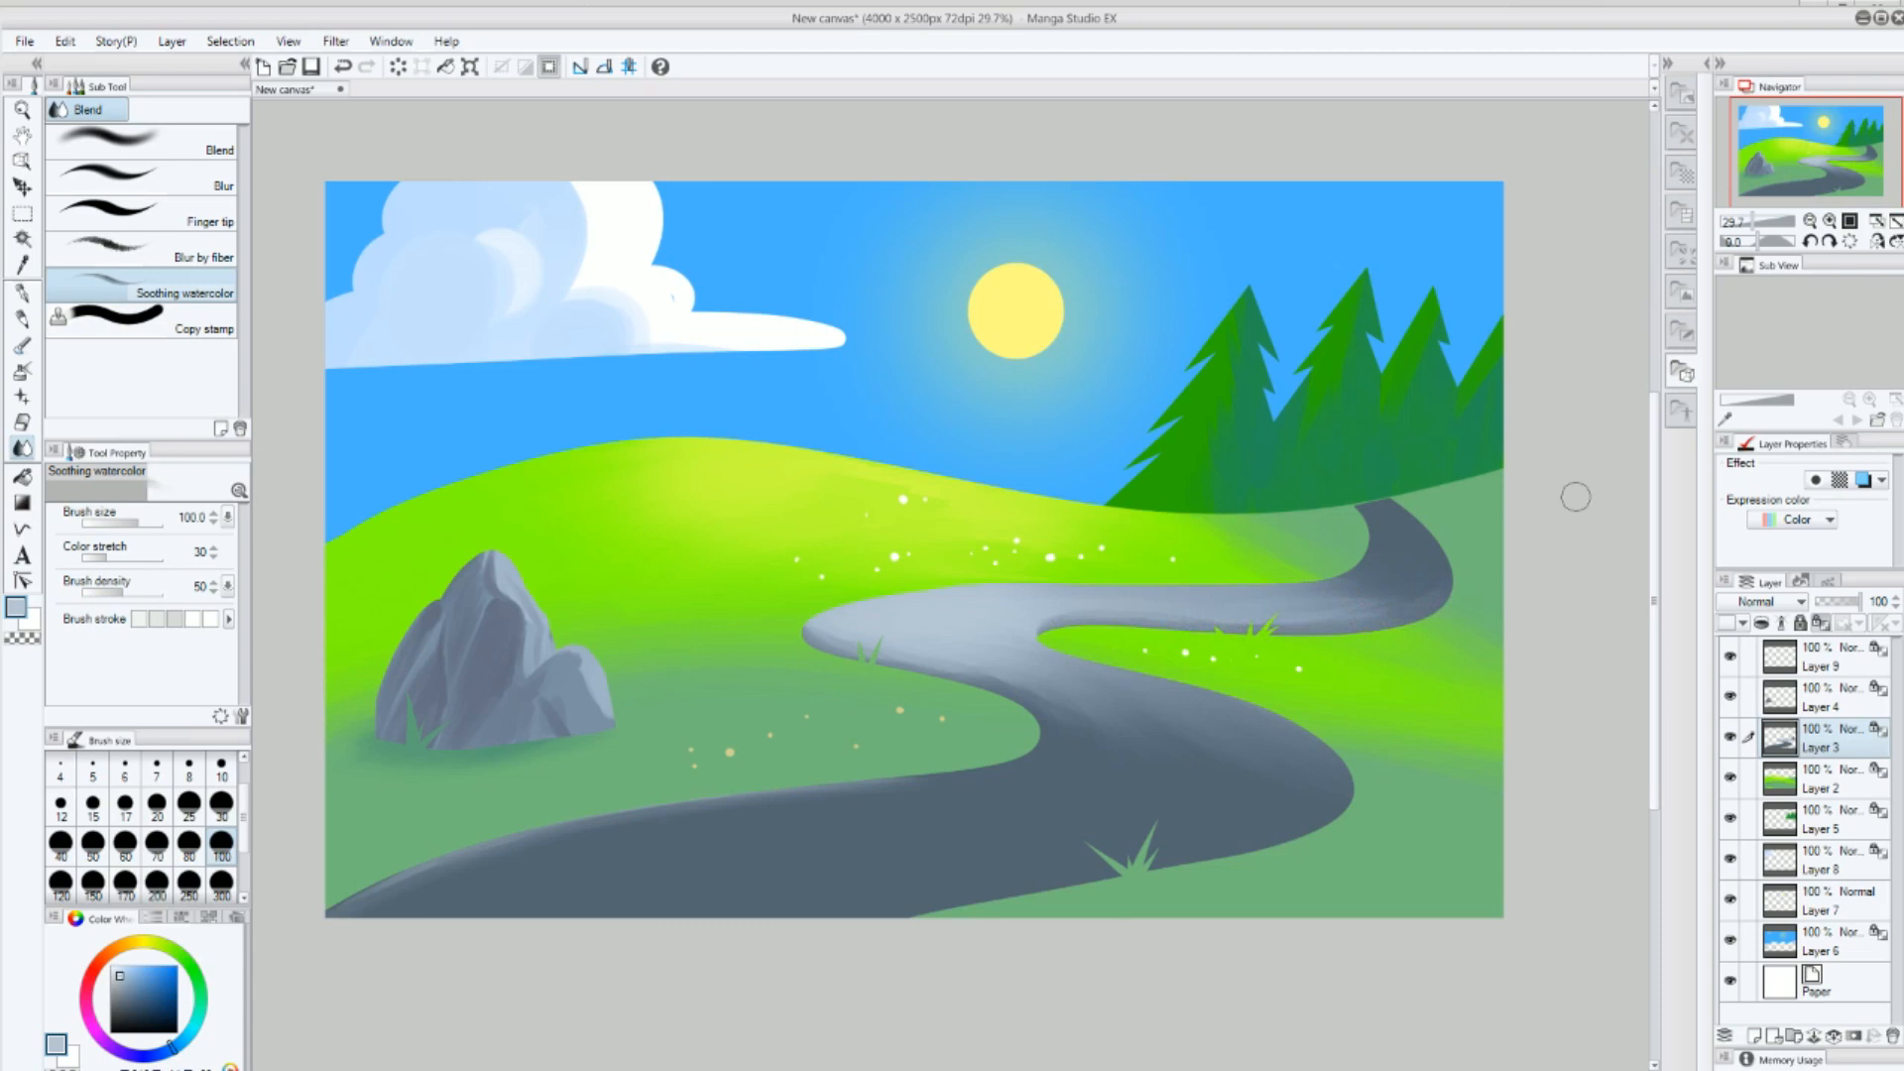
Paint grass shadows in sampled greens on Layer 2 along the road edges and by the tufts, using With enough water at size 70.
left_click(1842, 782)
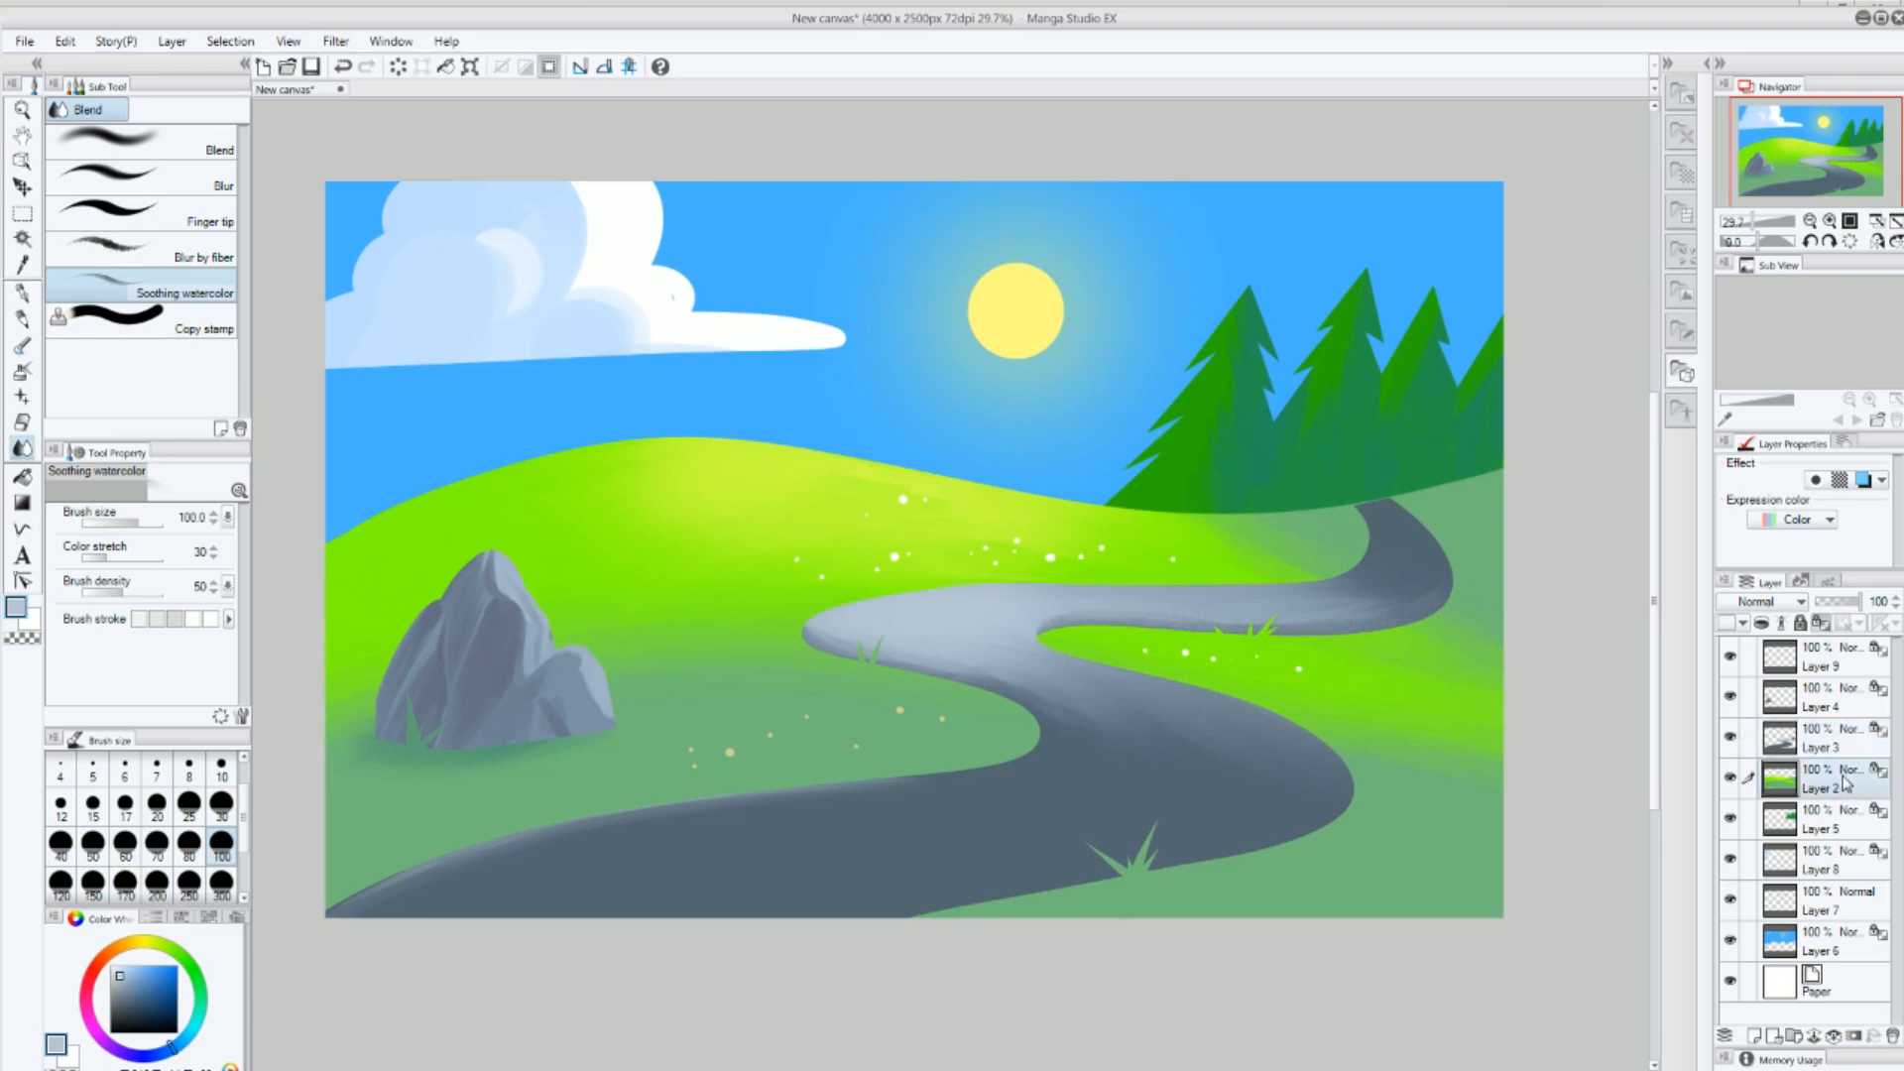
left_click(22, 346)
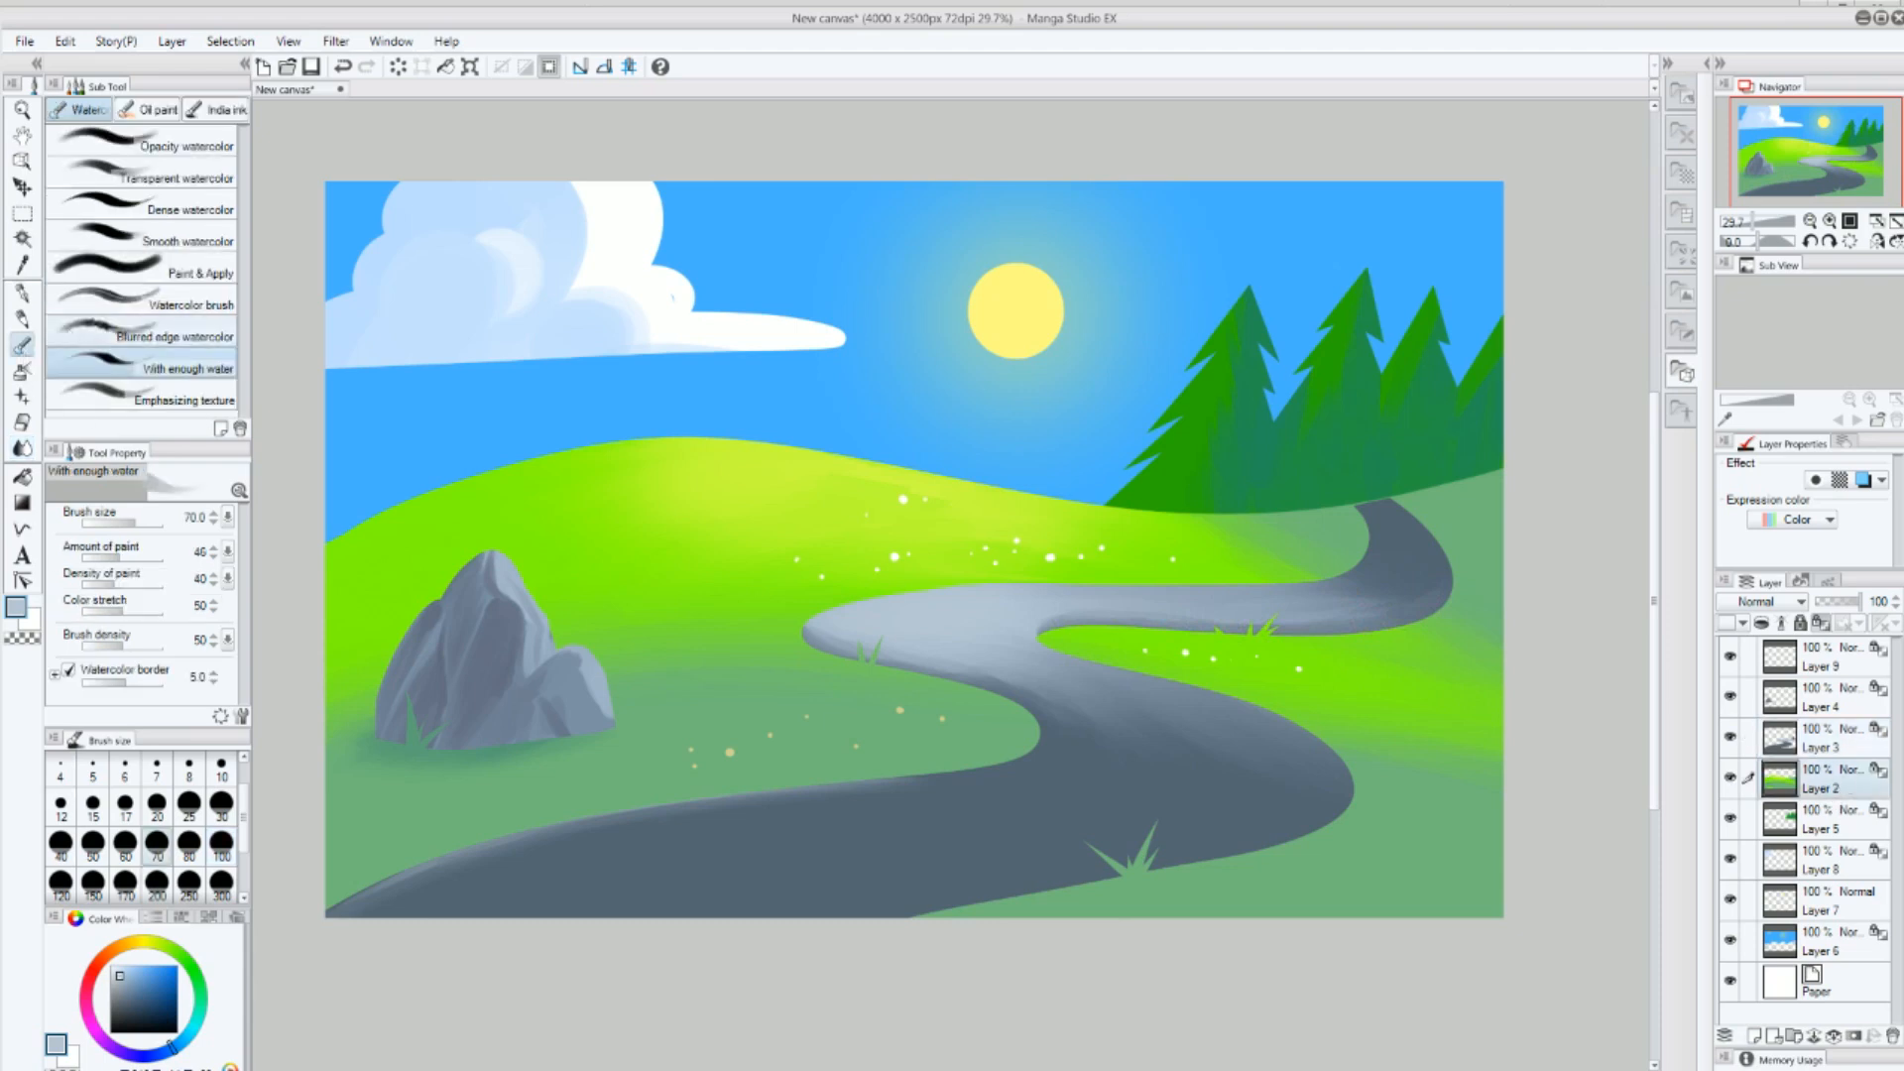
left_click(394, 735, "alt")
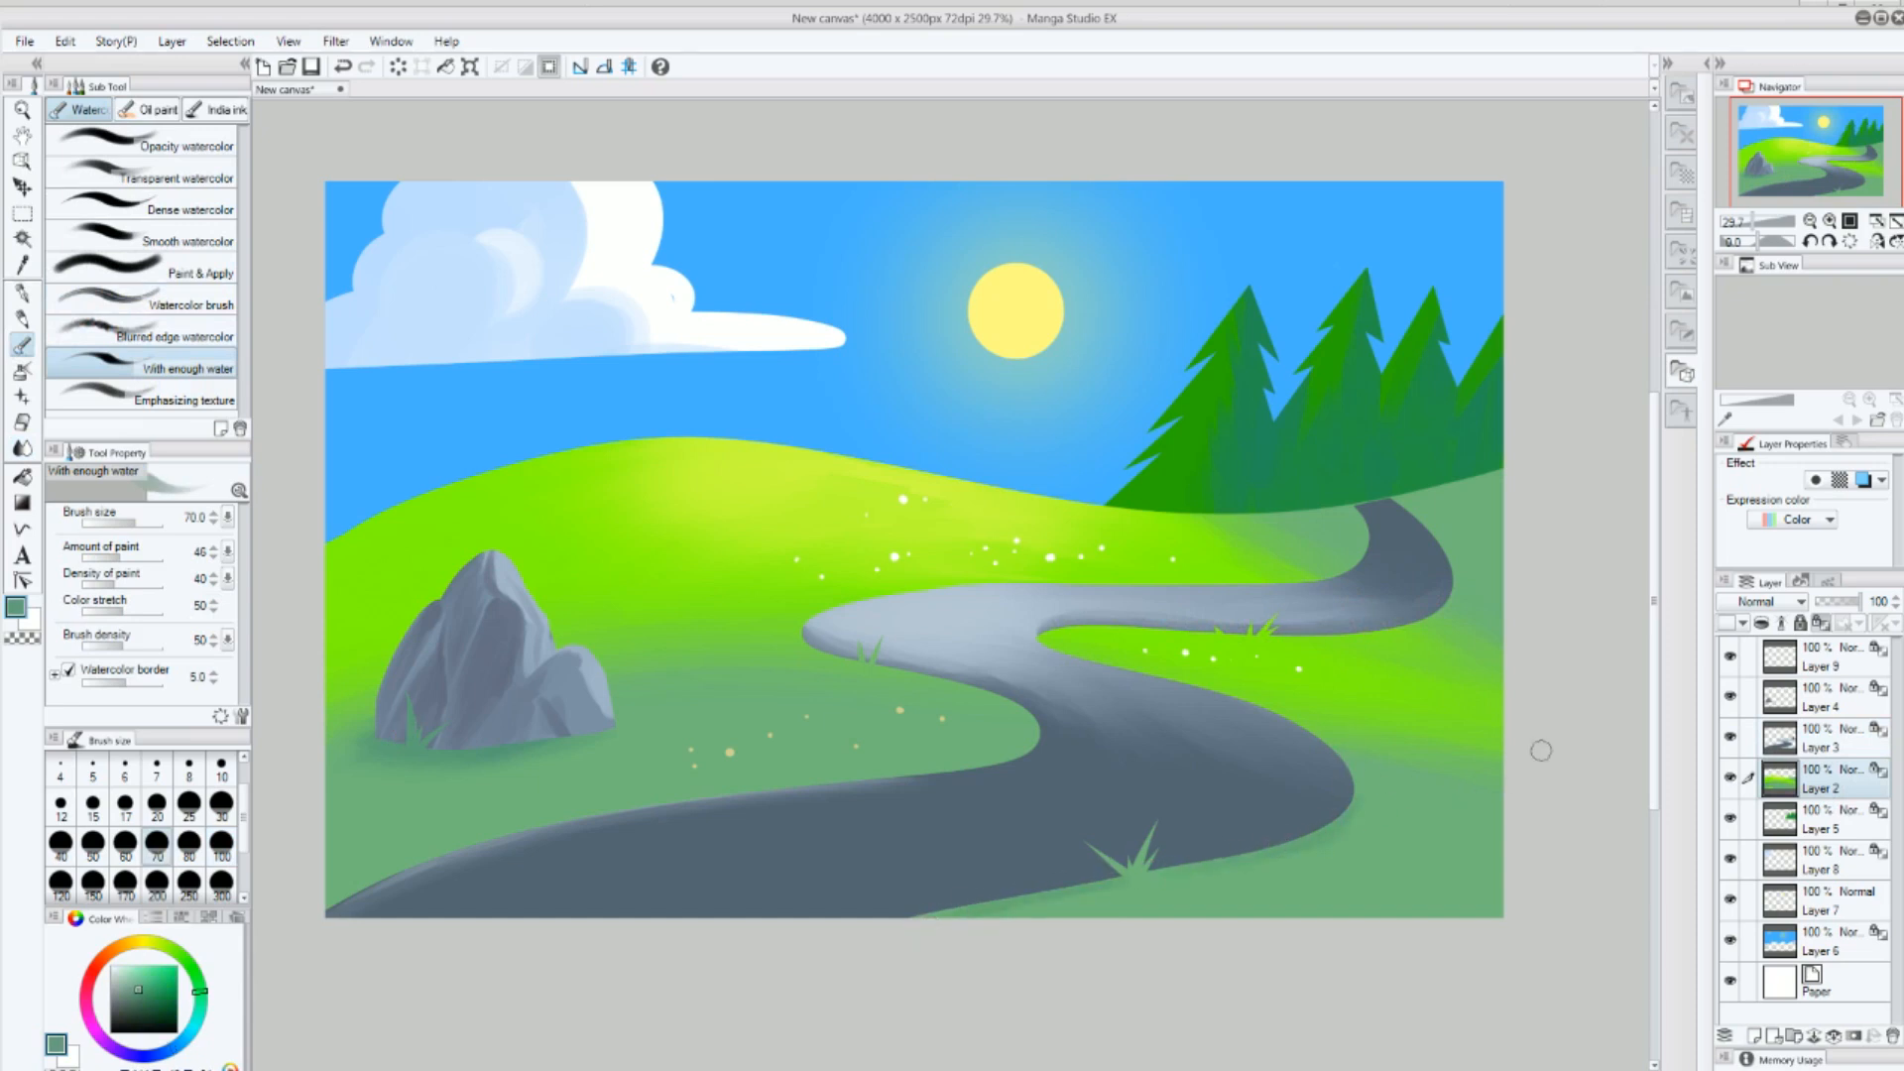
left_click(1466, 617, "alt")
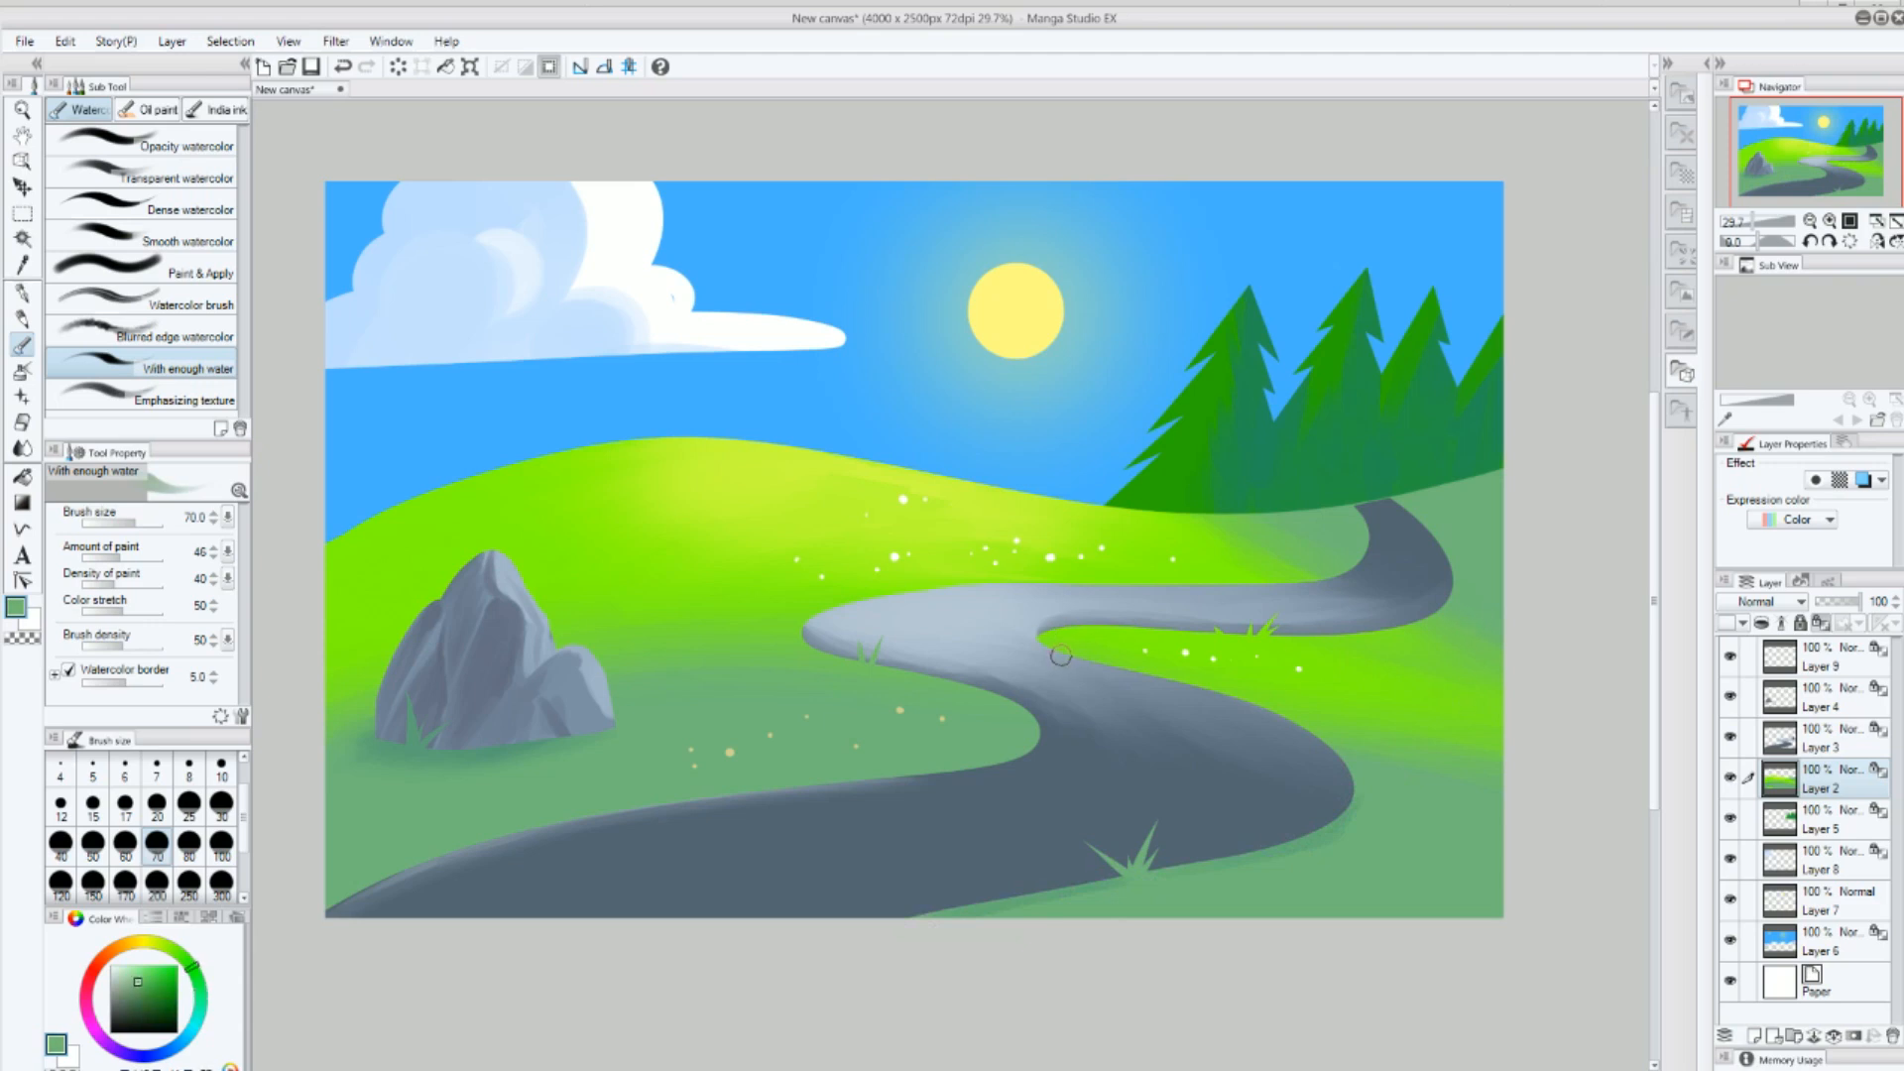
left_click_drag(1216, 625, 1255, 636)
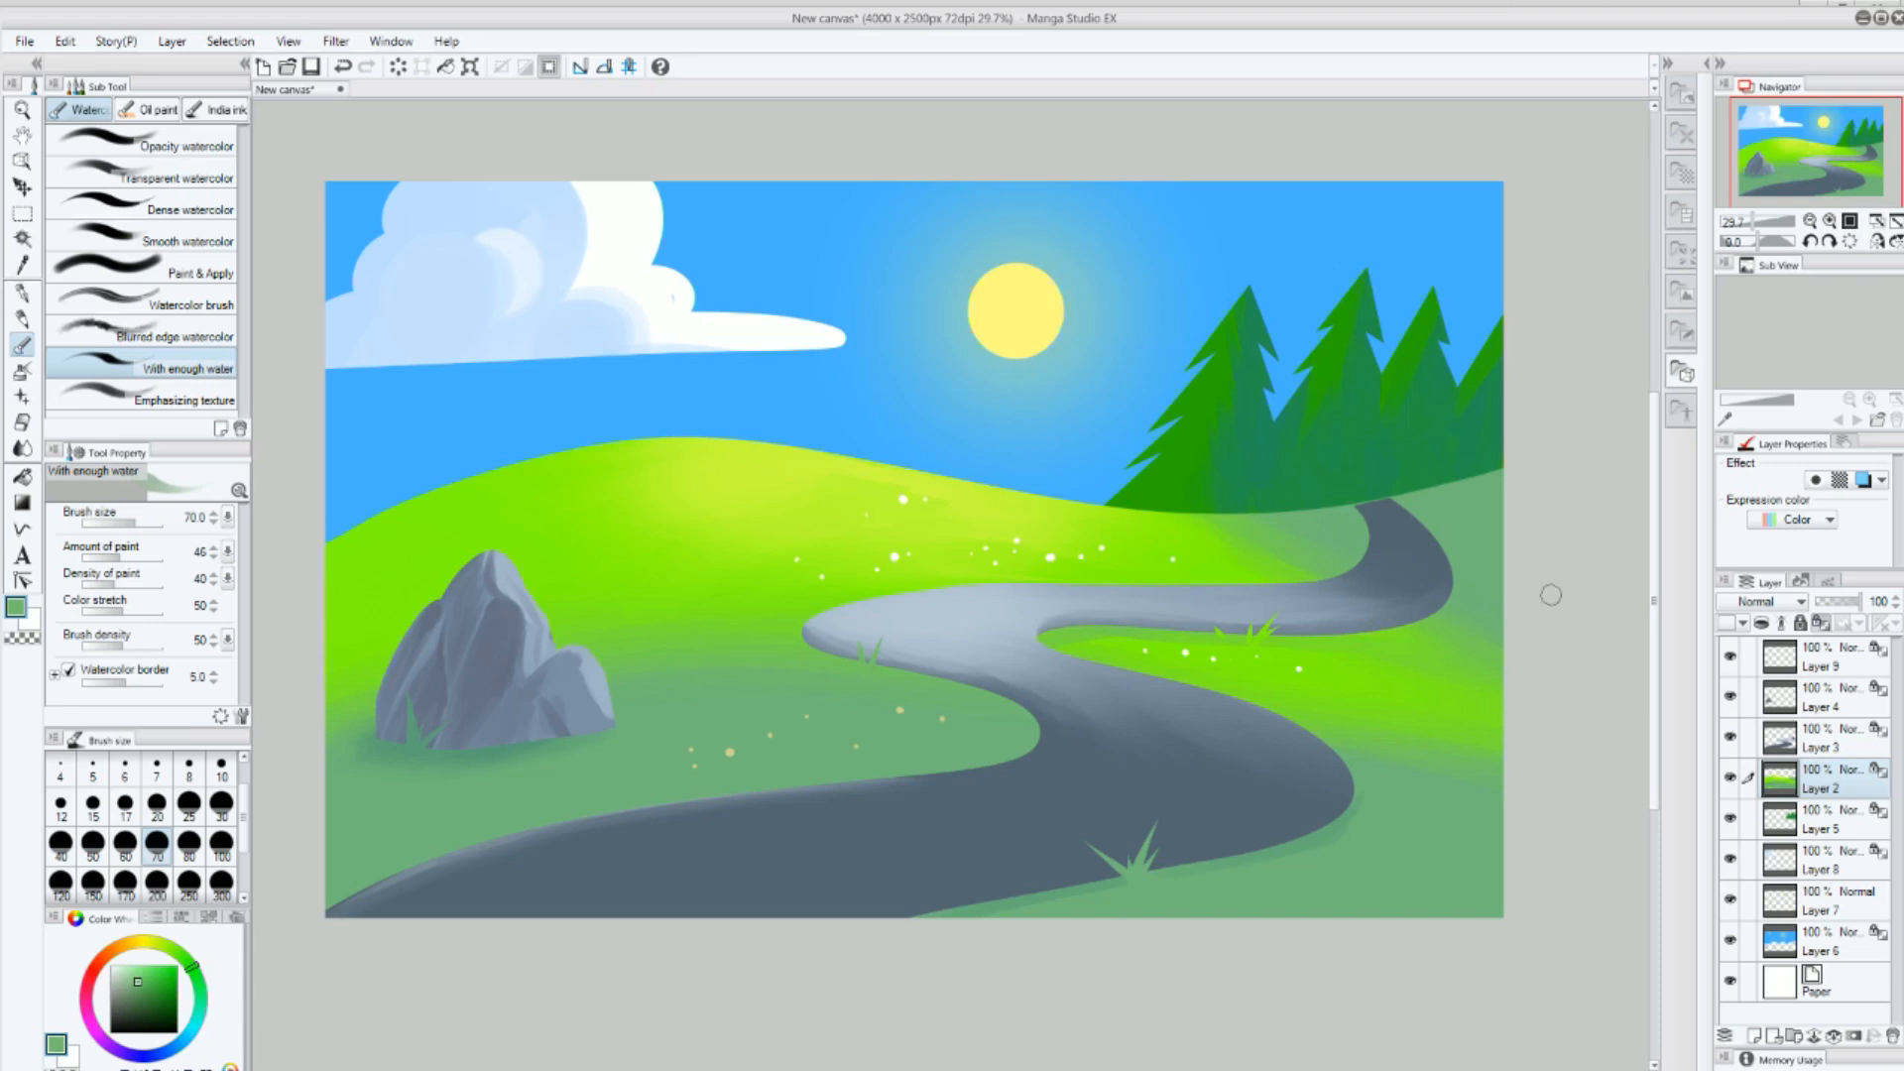
Spray a soft white haze into the sky above the hill on Layer 6 with the Soft airbrush at size 1000.
left_click(1852, 937)
left_click(22, 371)
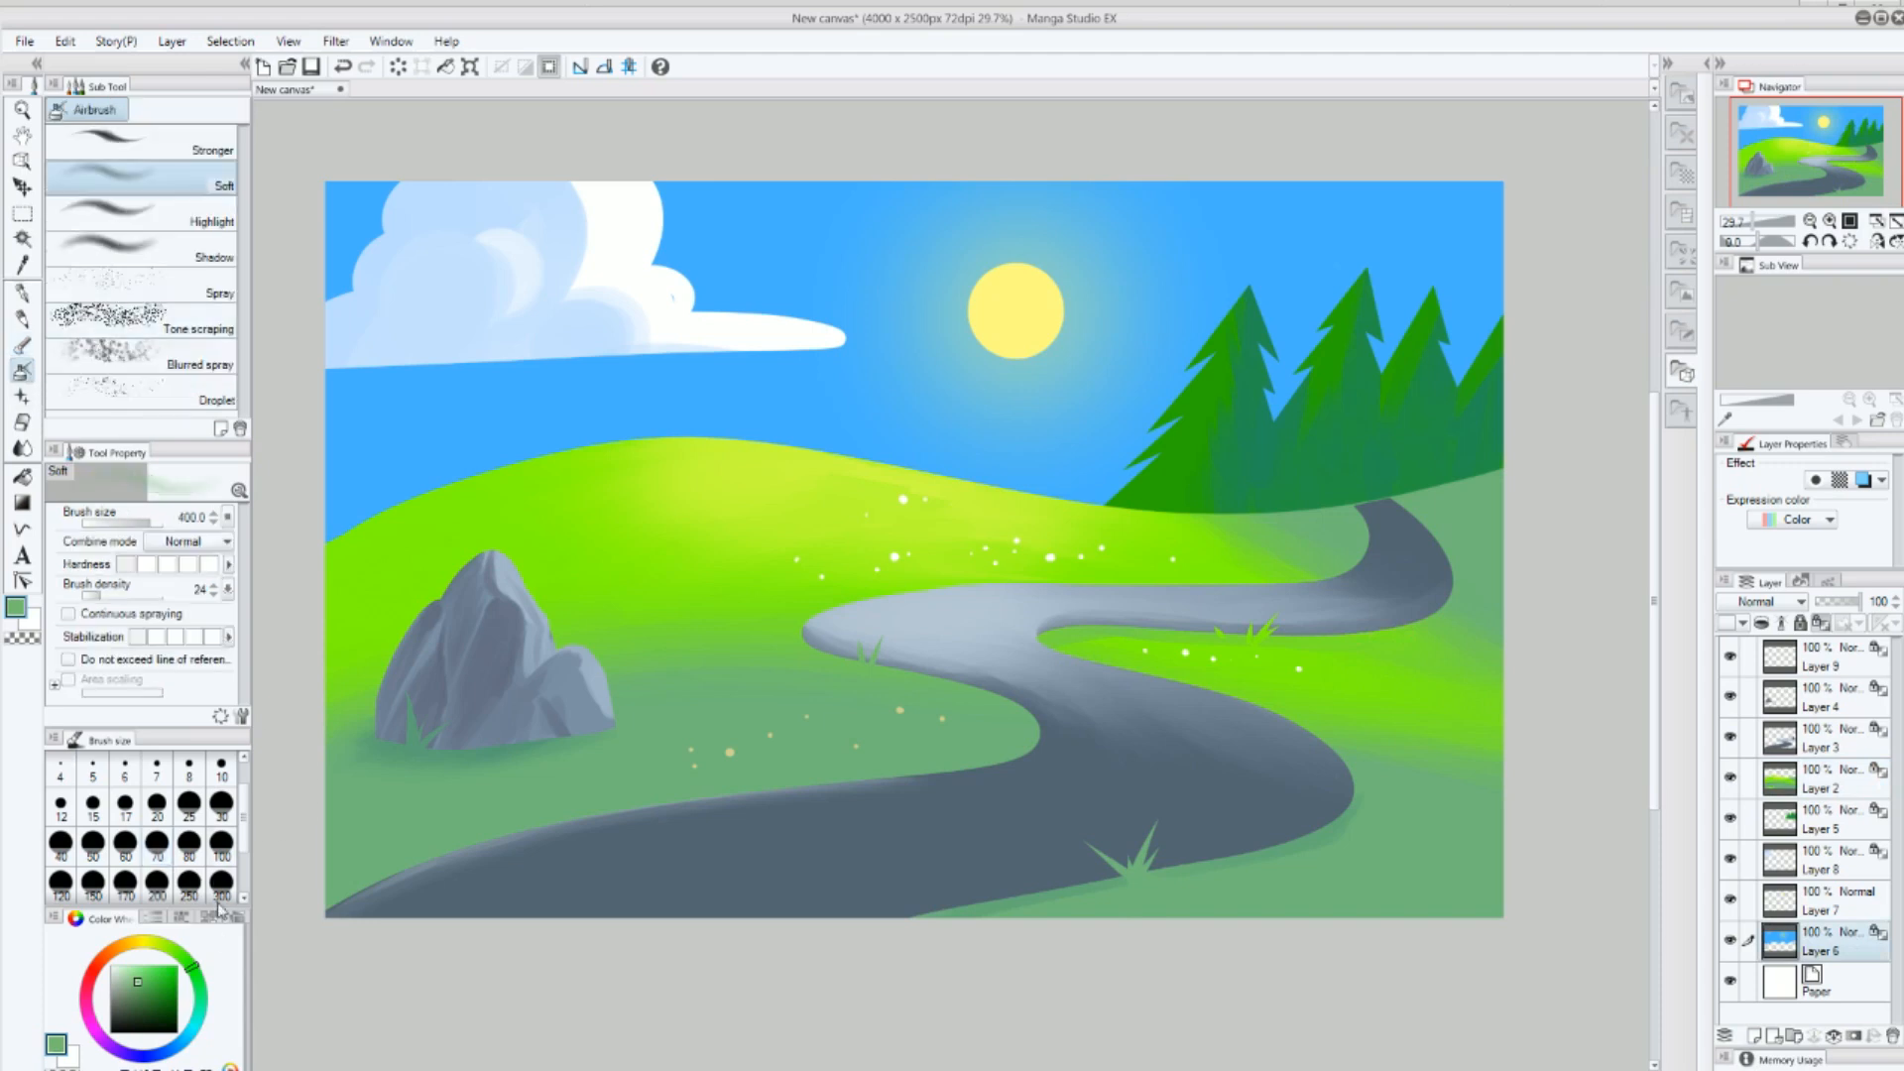
left_click_drag(508, 468, 1270, 568)
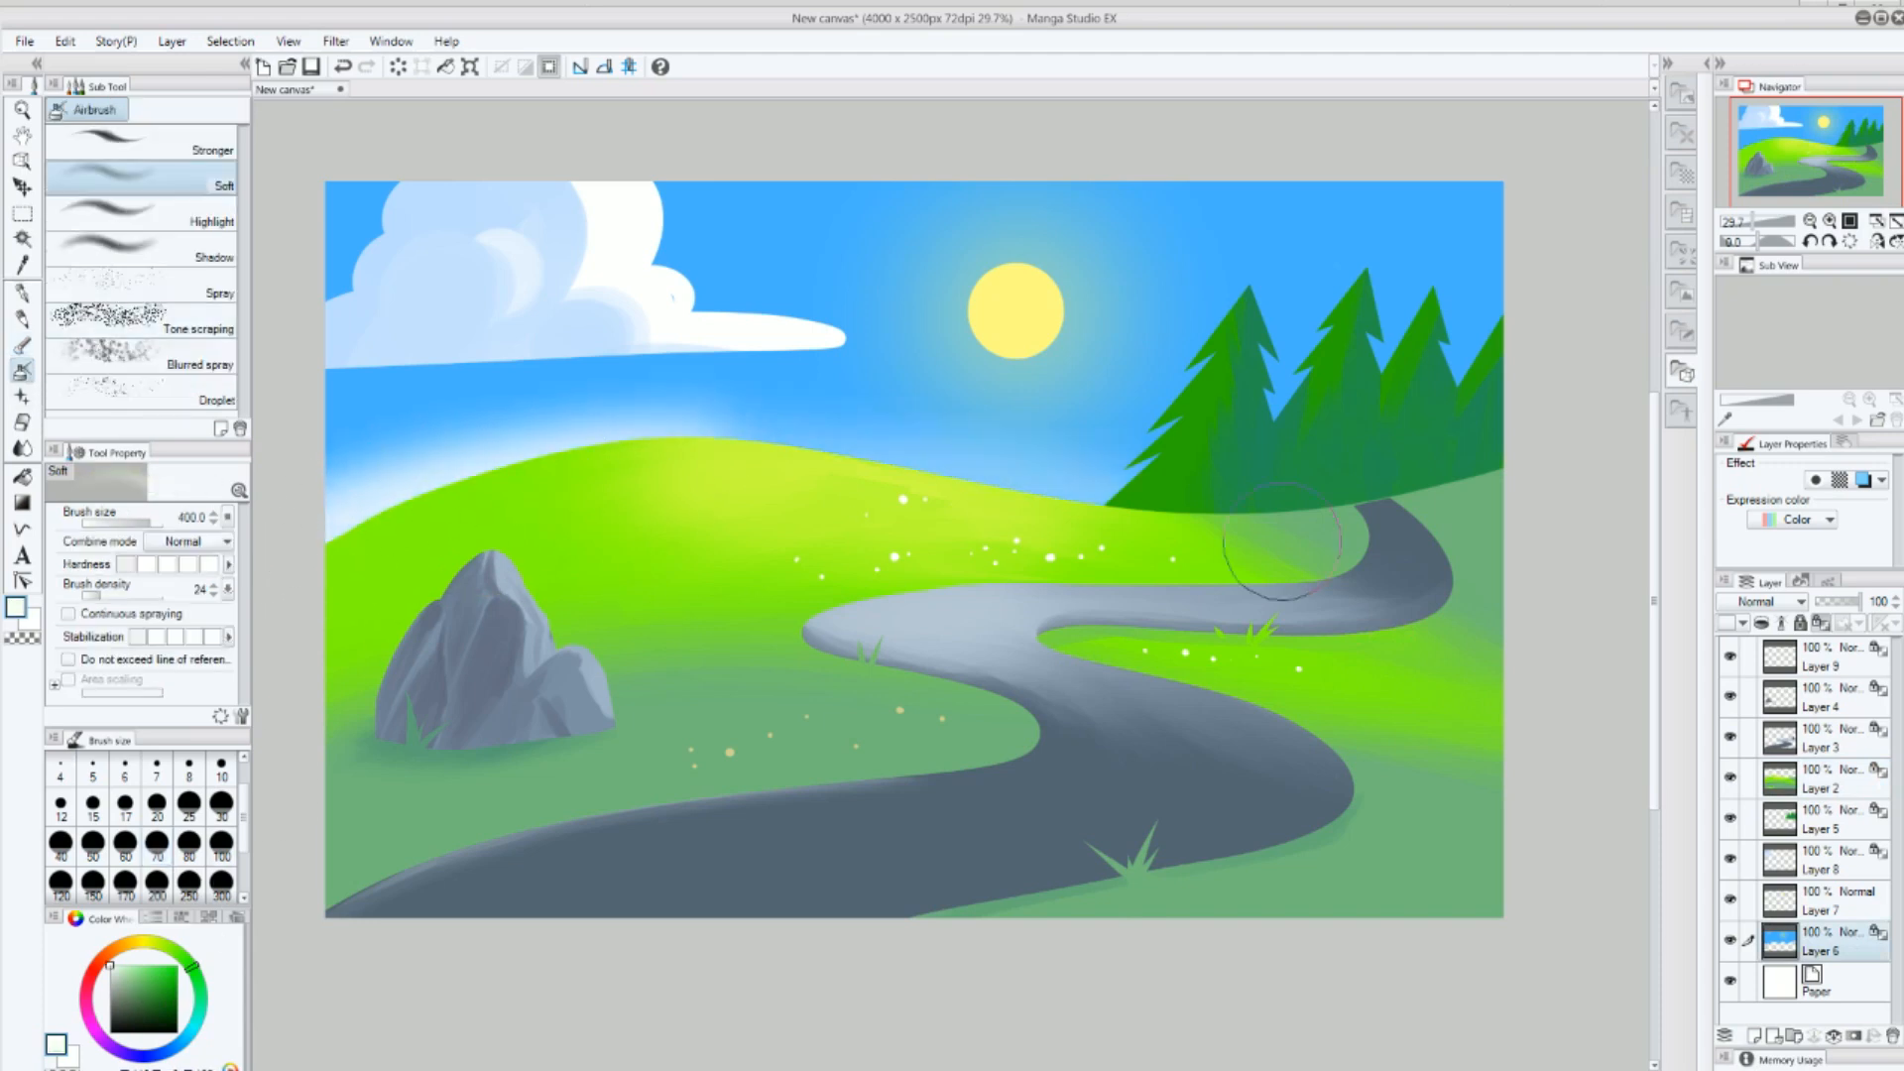
key("ctrl+z")
key("bracketright")
key("bracketright")
key("bracketright")
key("bracketright")
key("bracketright")
mouse_move(417, 511)
left_mouse_down()
mouse_move(1050, 527)
mouse_move(852, 493)
left_mouse_up()
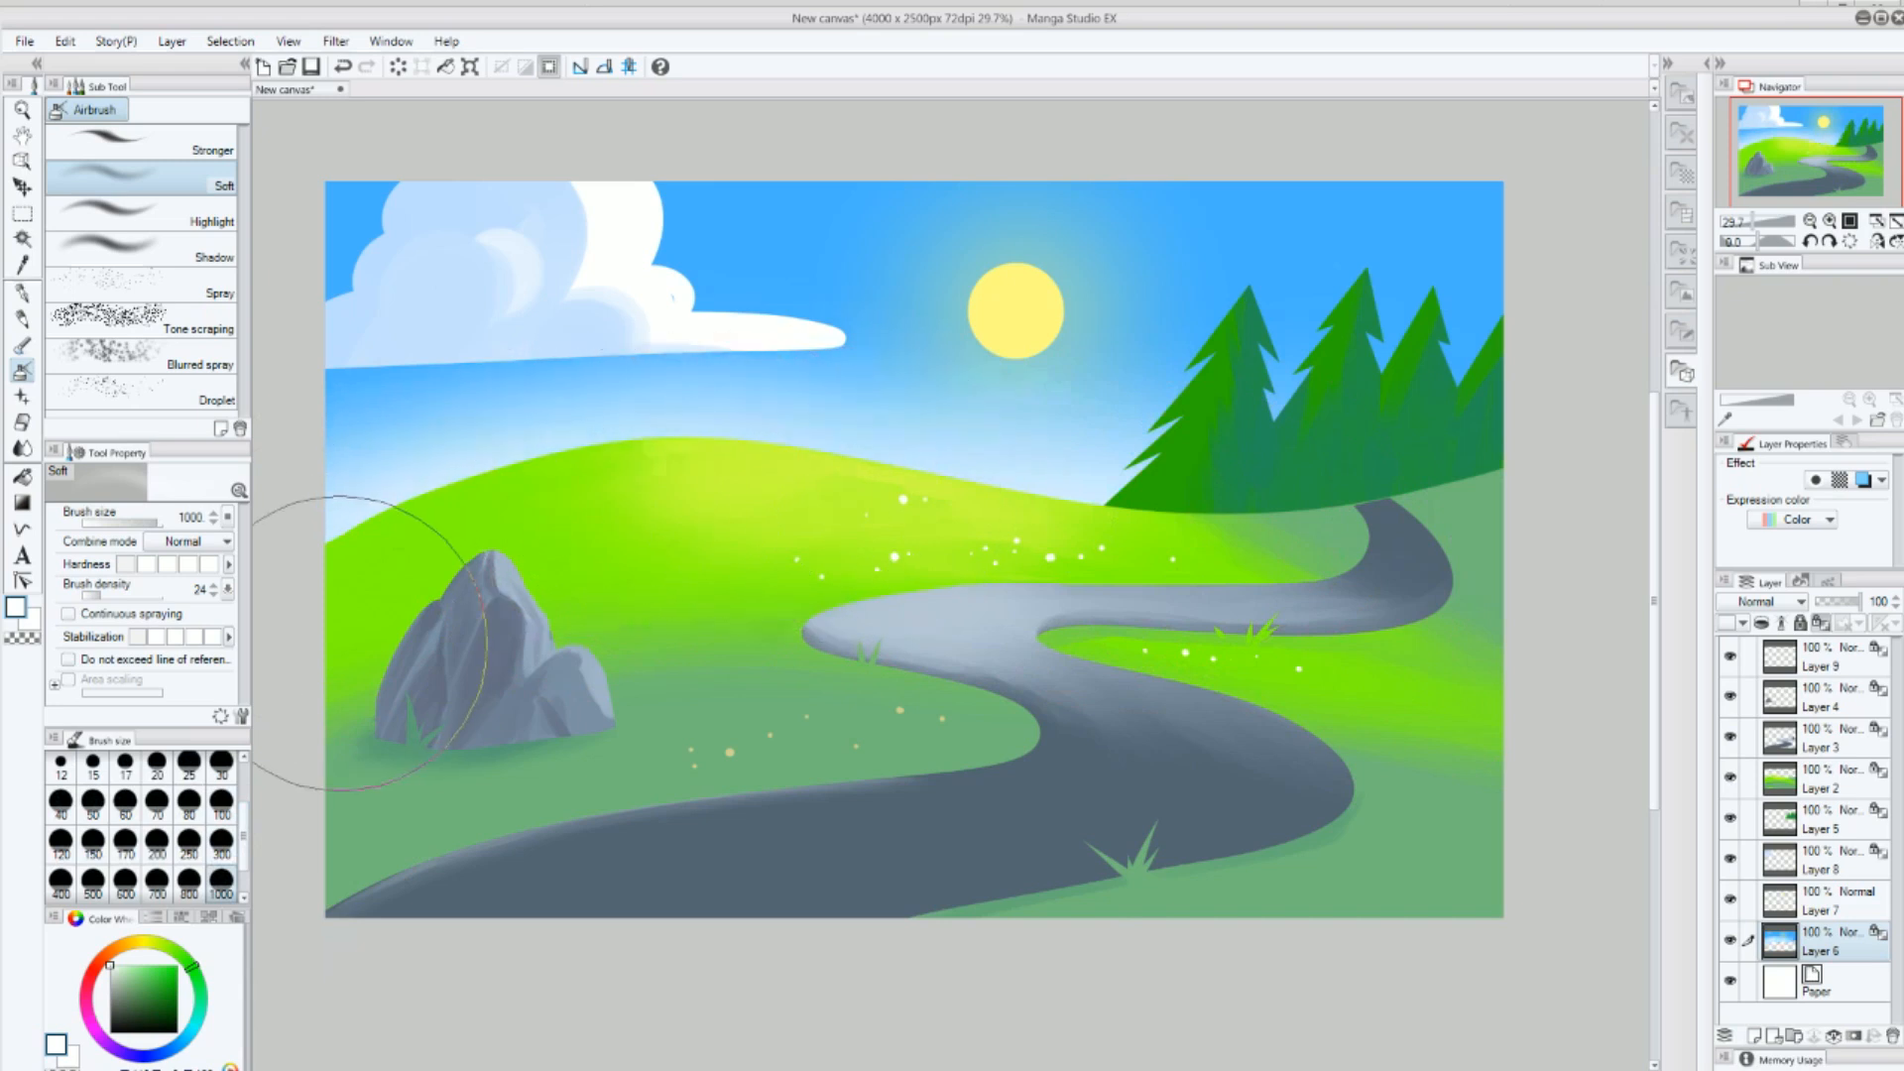